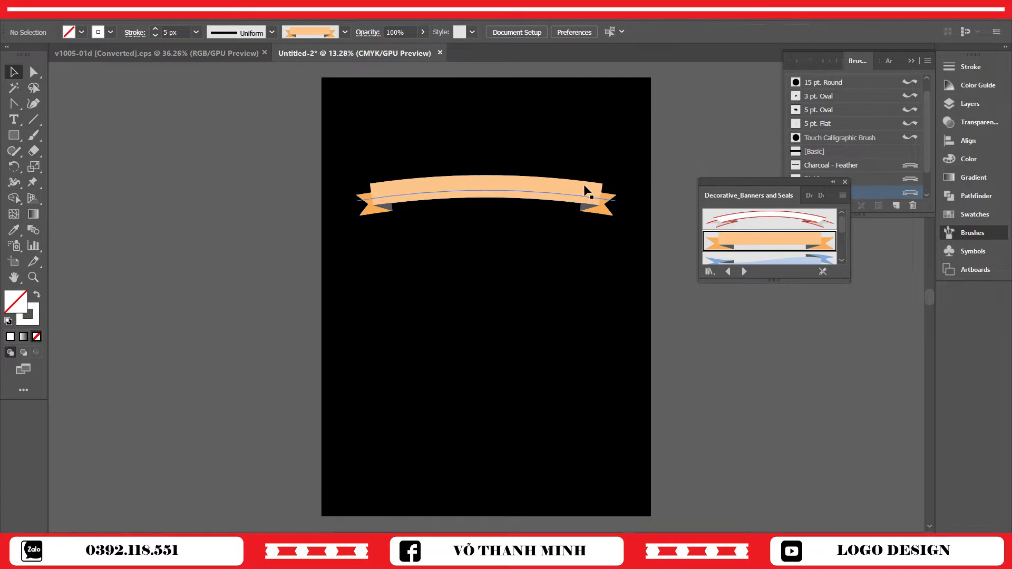
- Replace the ribbon brush on the selected arc path with the 3 pt. Oval brush
{"action": "left_click", "coordinate": [345, 32]}
{"action": "scroll", "coordinate": [301, 63], "scroll_direction": "up", "scroll_amount": 3}
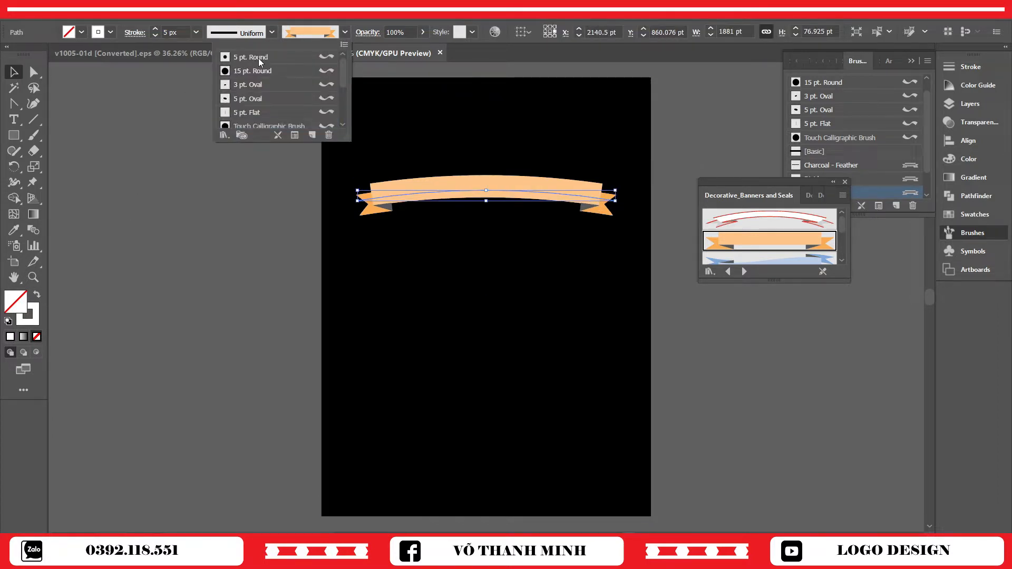
{"action": "left_click", "coordinate": [262, 58]}
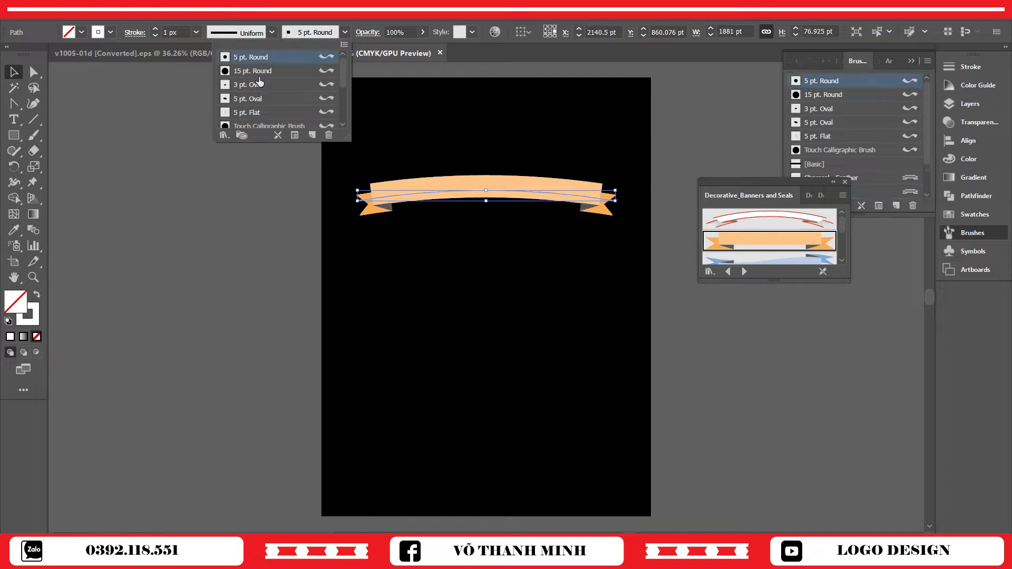
{"action": "left_click", "coordinate": [257, 85]}
{"action": "left_click", "coordinate": [110, 84]}
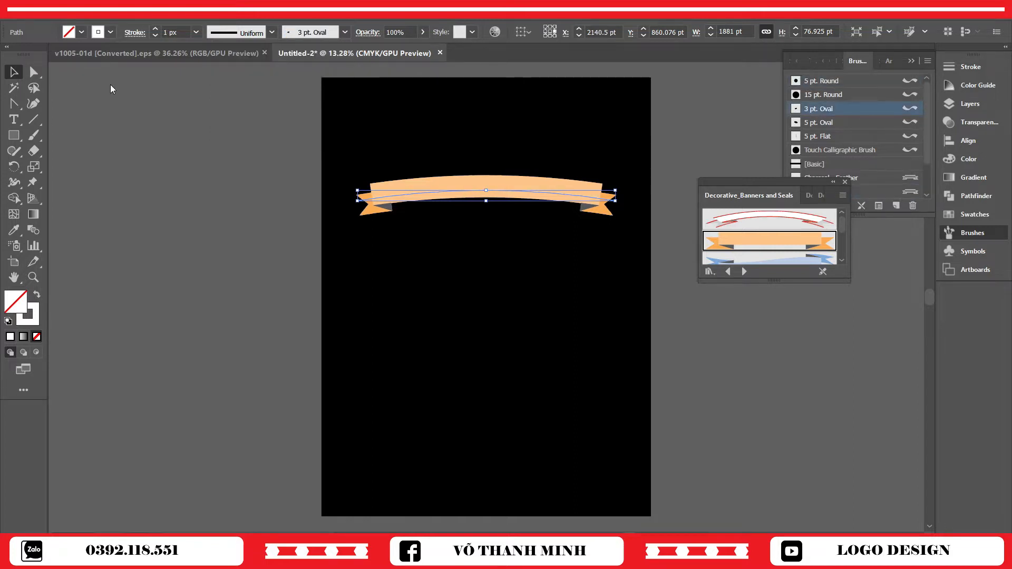
{"action": "left_click", "coordinate": [311, 194]}
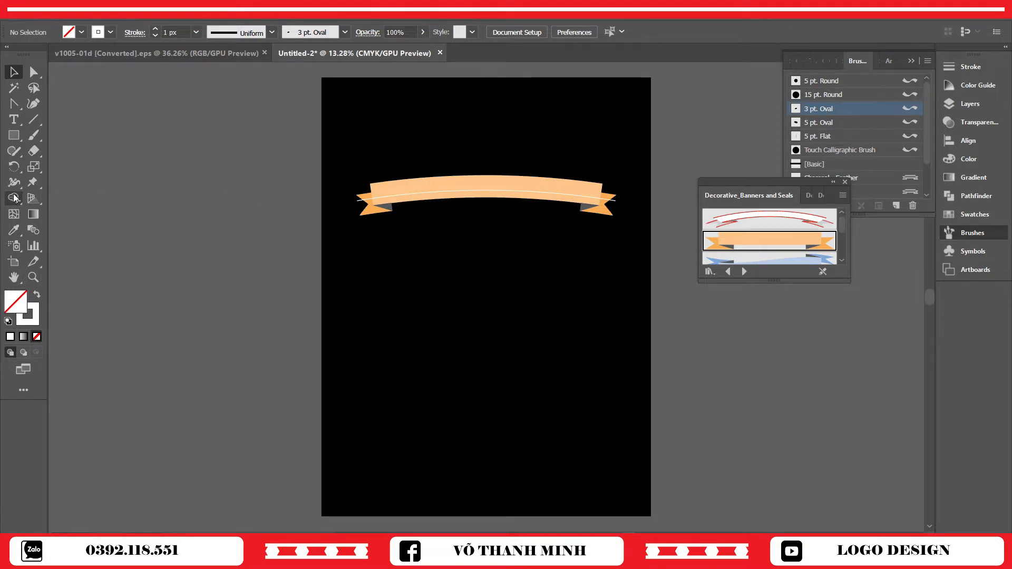
- Move the thin arc path slightly upward on the banner, to a Y position of 849.076 pt
{"action": "left_click", "coordinate": [442, 193]}
{"action": "left_click", "coordinate": [664, 158]}
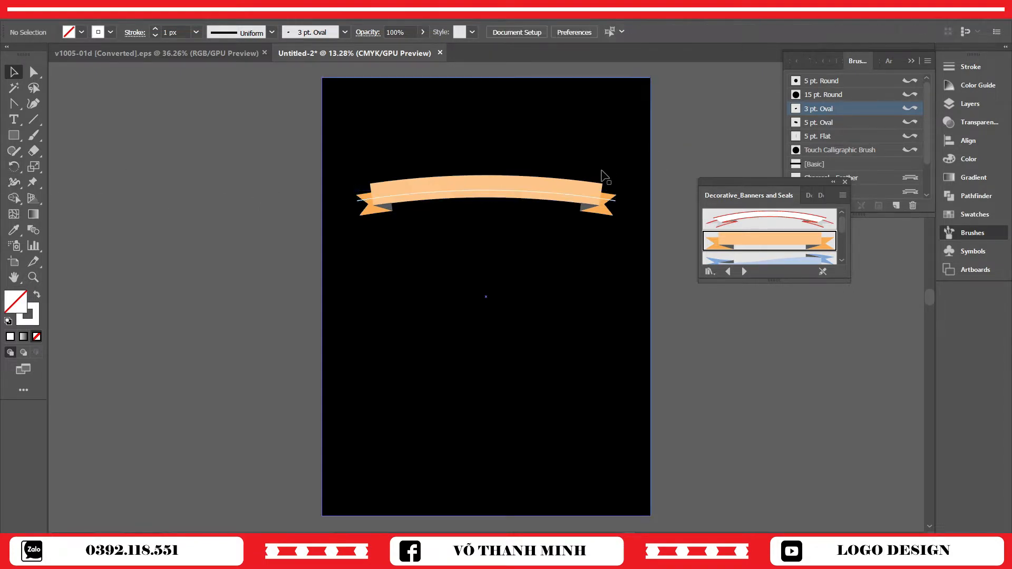
{"action": "left_click", "coordinate": [586, 196]}
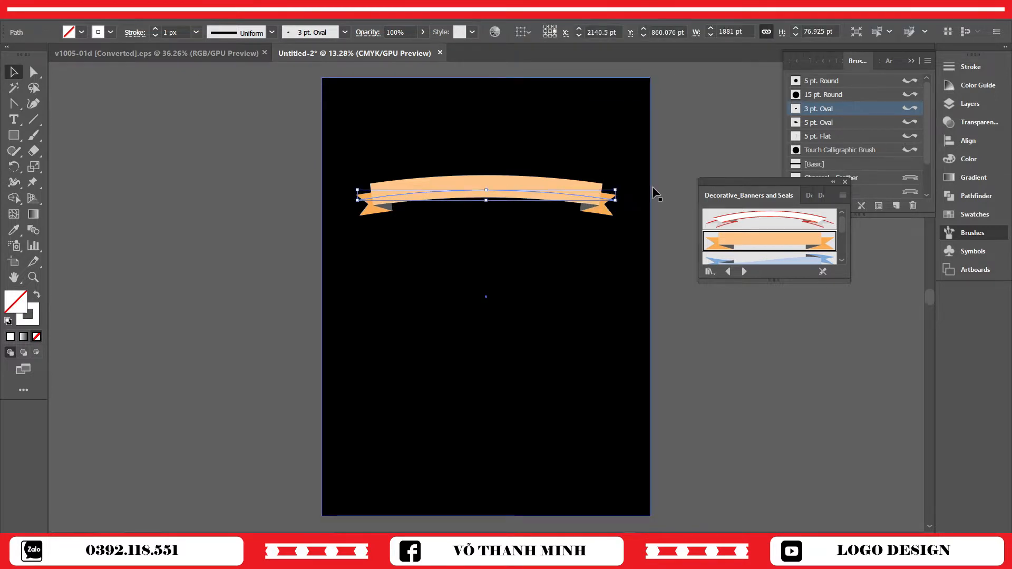
{"action": "left_click", "coordinate": [638, 199]}
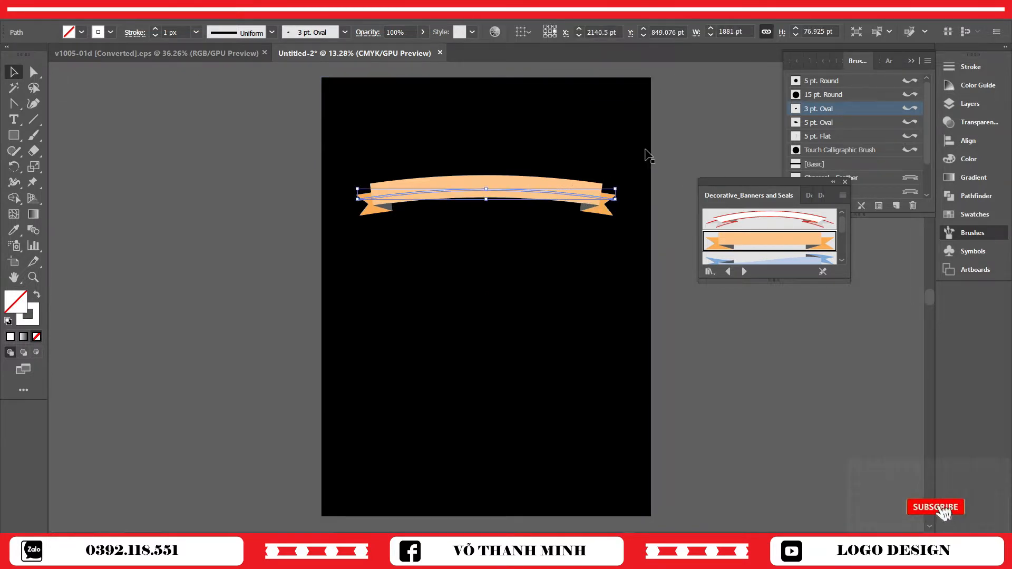
- Convert the thin arc path into a text path with the Type on a Path tool
{"action": "right_click", "coordinate": [16, 125]}
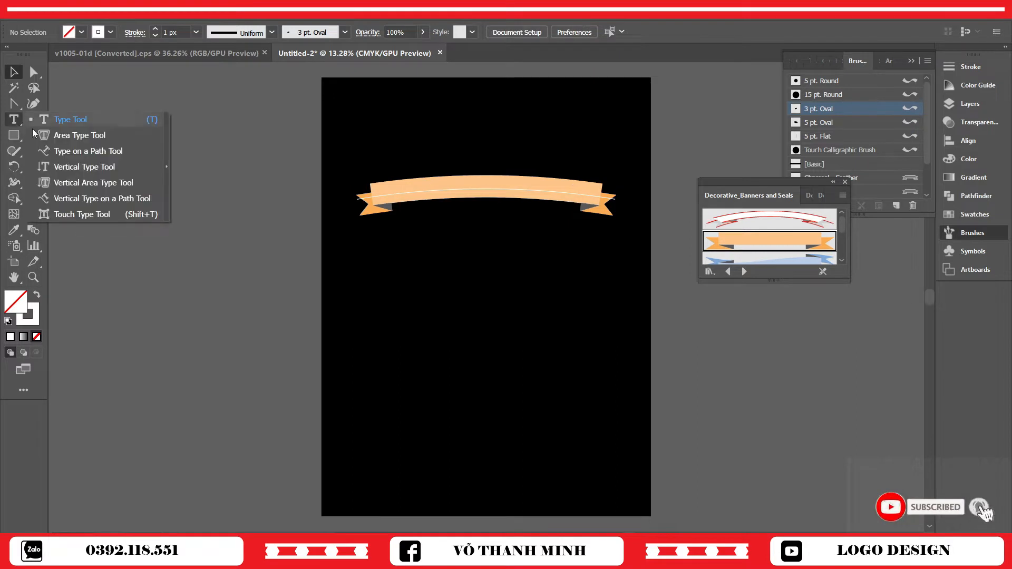
{"action": "left_click", "coordinate": [64, 154]}
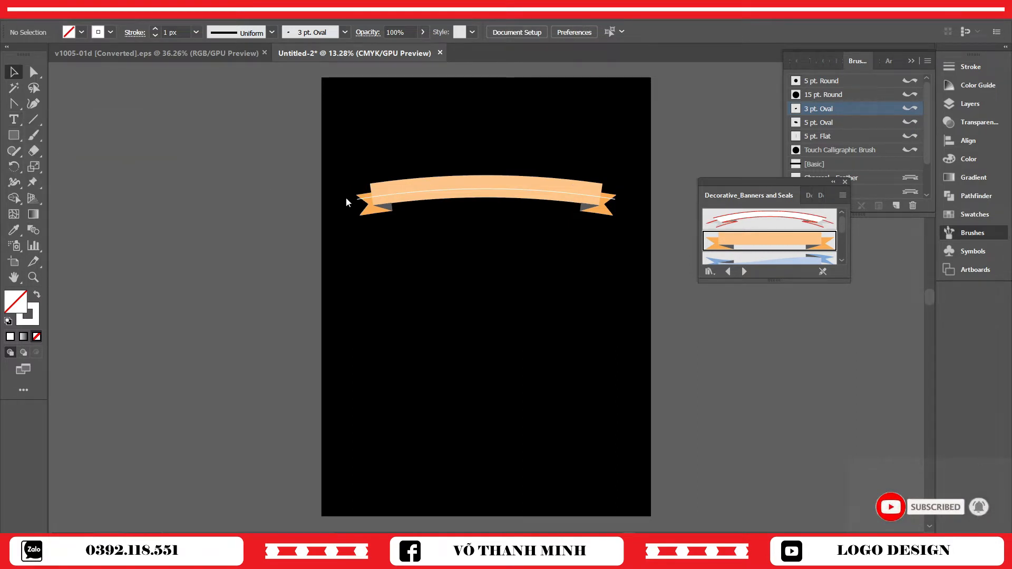
{"action": "left_click", "coordinate": [391, 193]}
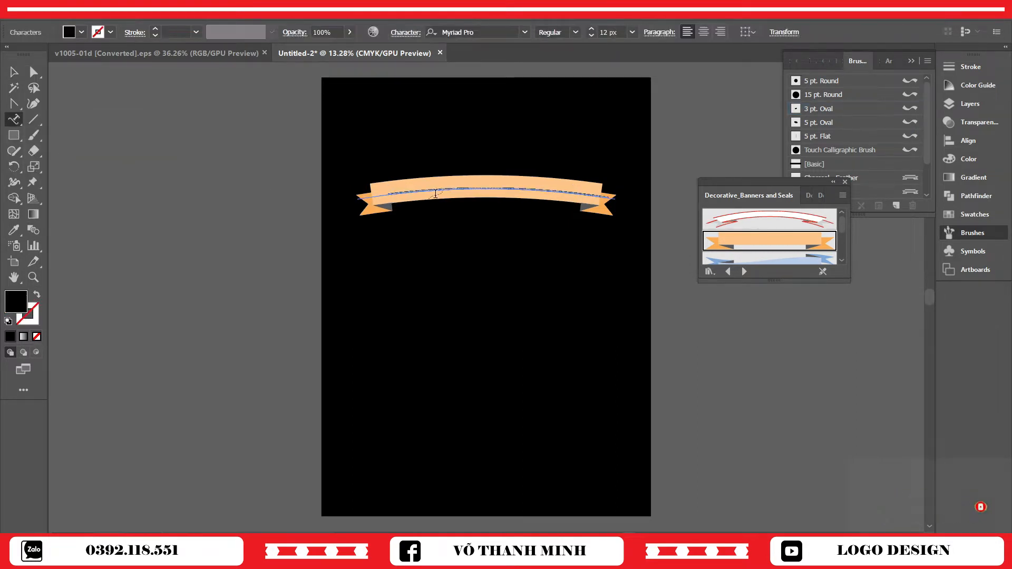
{"action": "left_click", "coordinate": [7, 75]}
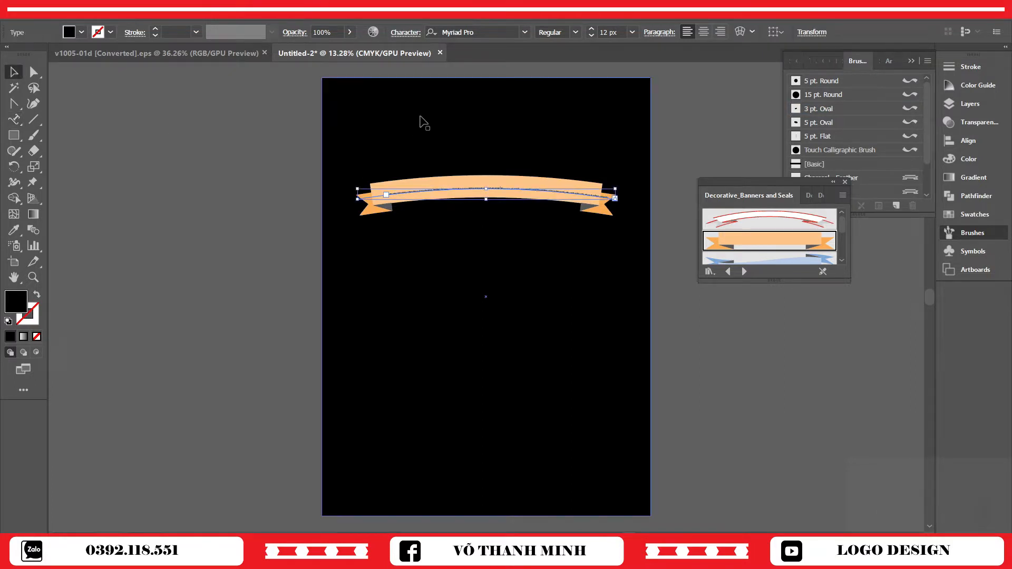
- Set the font size of the placeholder text on the path to 72 px
{"action": "scroll", "coordinate": [608, 29], "scroll_direction": "up", "scroll_amount": 15}
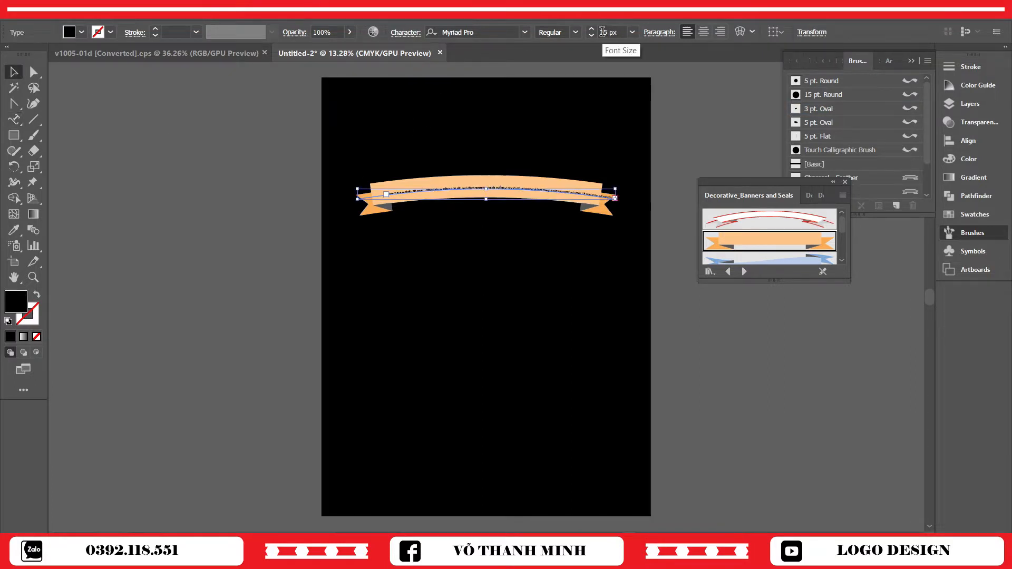
{"action": "scroll", "coordinate": [602, 29], "scroll_direction": "up", "scroll_amount": 3}
{"action": "left_click", "coordinate": [632, 33]}
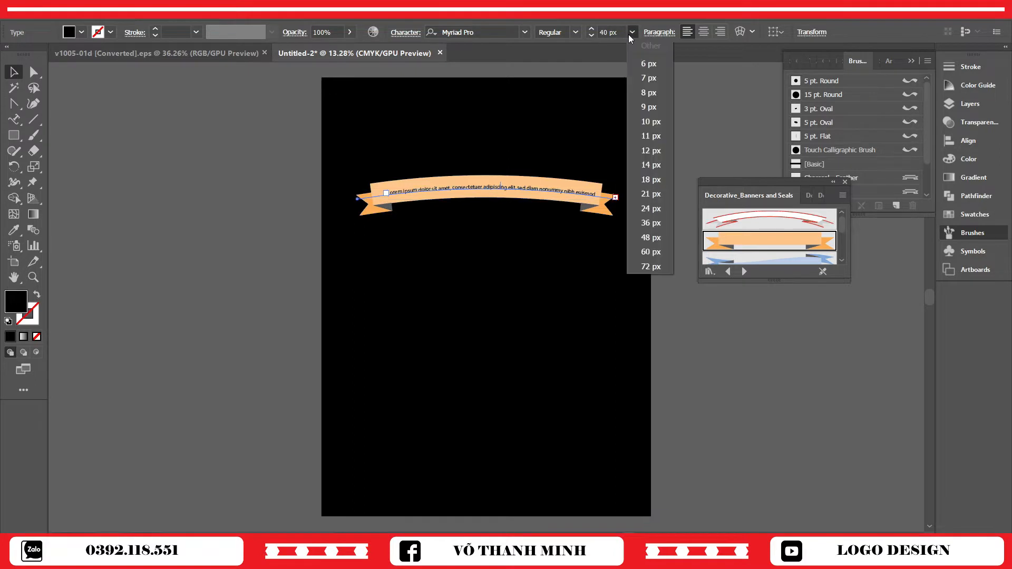
{"action": "left_click", "coordinate": [649, 267]}
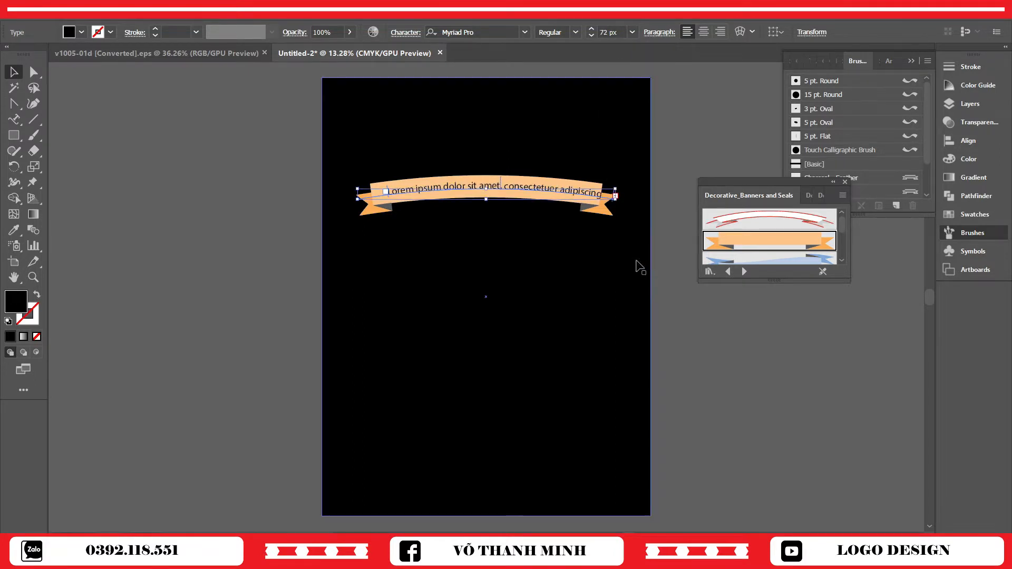
- Replace the placeholder text with "WE CAN'T ALL COME" and centre-align it on the path
{"action": "double_click", "coordinate": [468, 186]}
{"action": "key", "text": "ctrl+a"}
{"action": "key", "text": "BackSpace"}
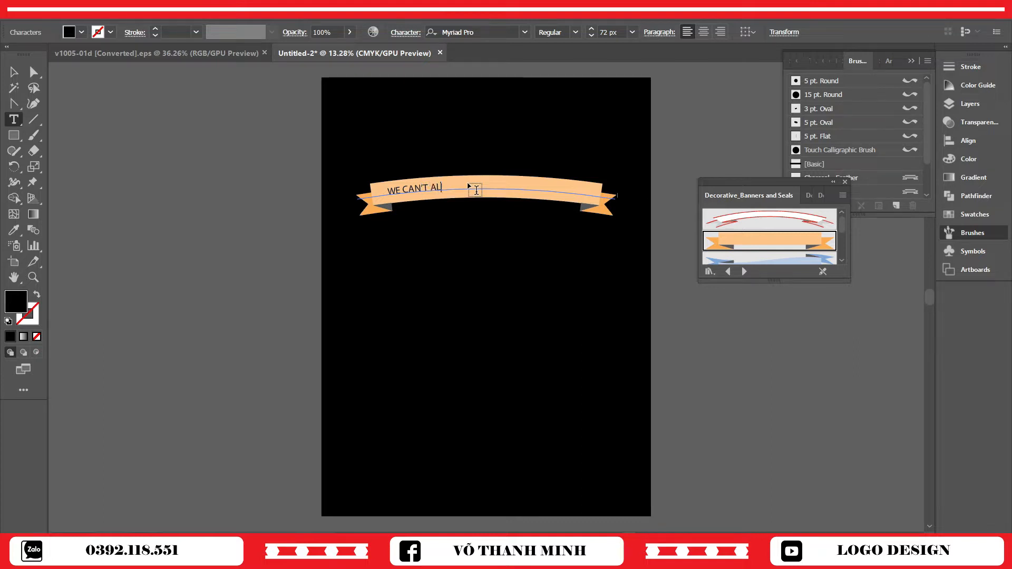
{"action": "type", "text": "ALL COME"}
{"action": "left_click", "coordinate": [7, 68]}
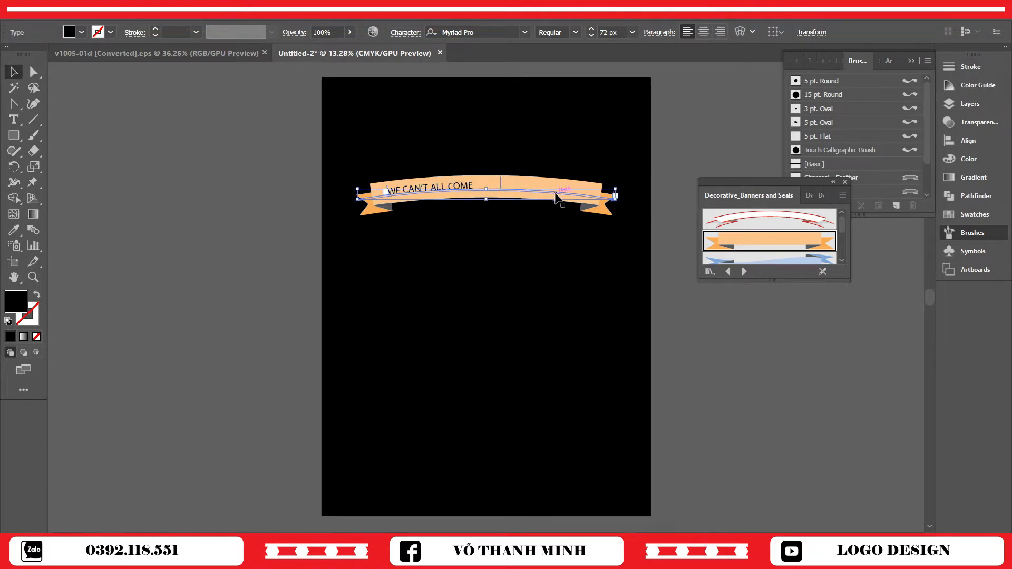
{"action": "left_click", "coordinate": [703, 32]}
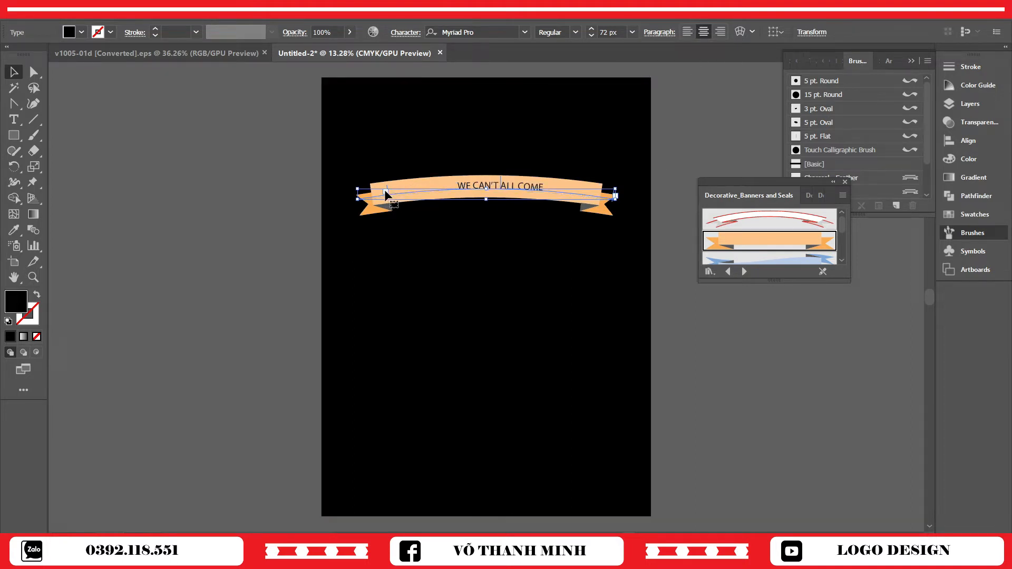
- Stretch the text path past the banner's left tail, enlarging the text to about 94.8 px, and shift the text slightly down and left
{"action": "key", "text": "t"}
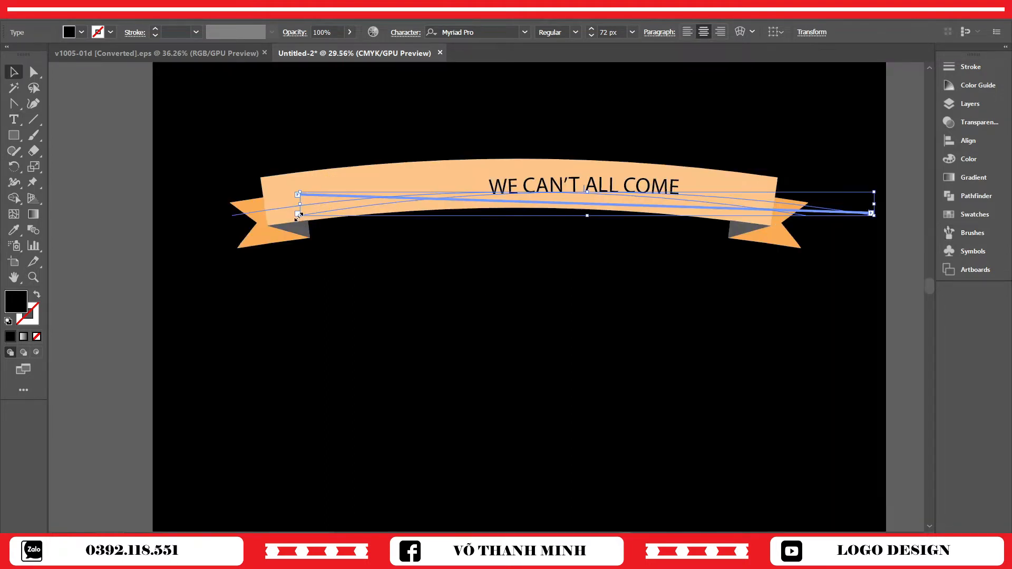
{"action": "left_click_drag", "start_coordinate": [299, 215], "coordinate": [195, 224]}
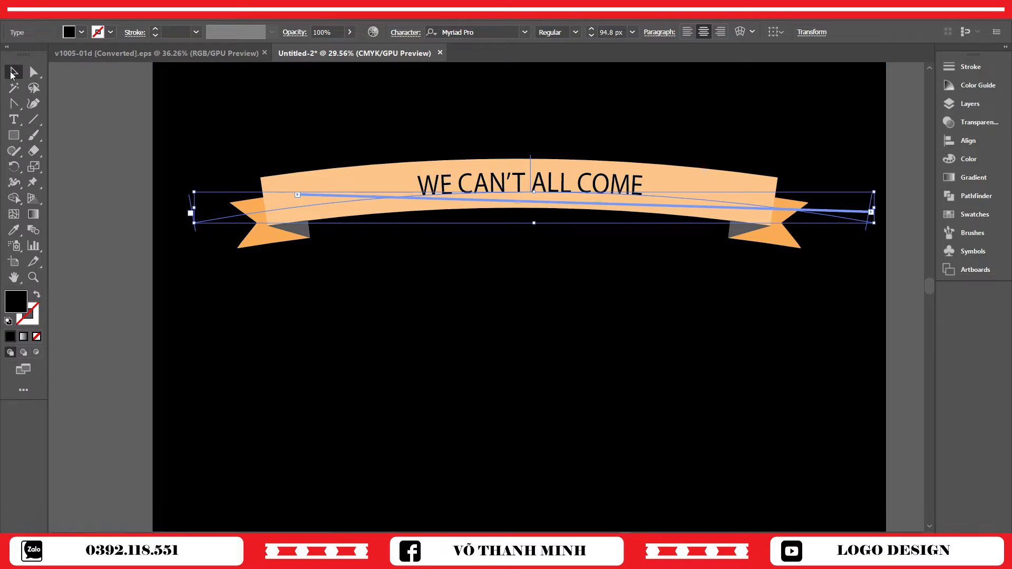
{"action": "left_click", "coordinate": [73, 101]}
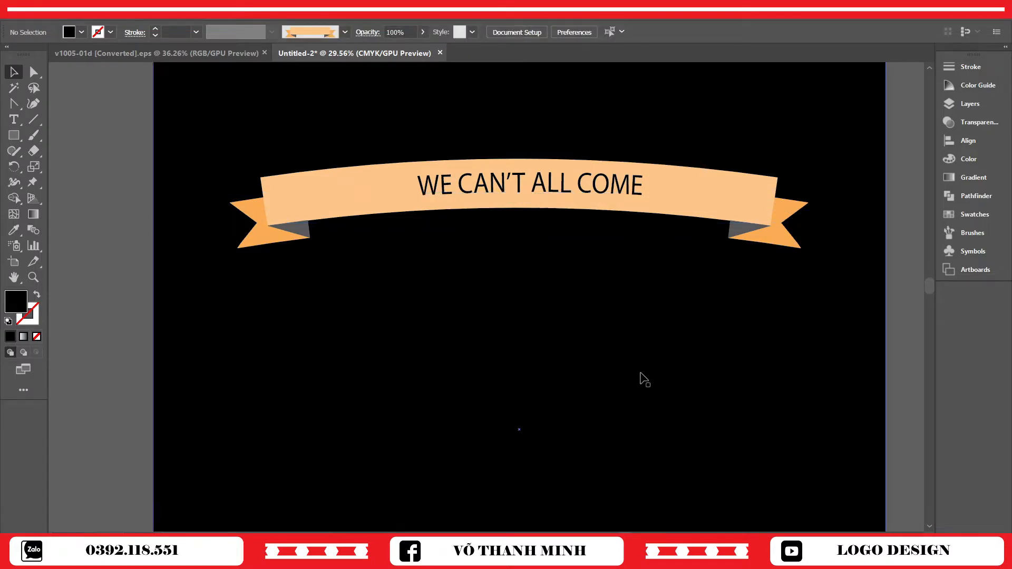
{"action": "left_click_drag", "start_coordinate": [639, 188], "coordinate": [573, 195]}
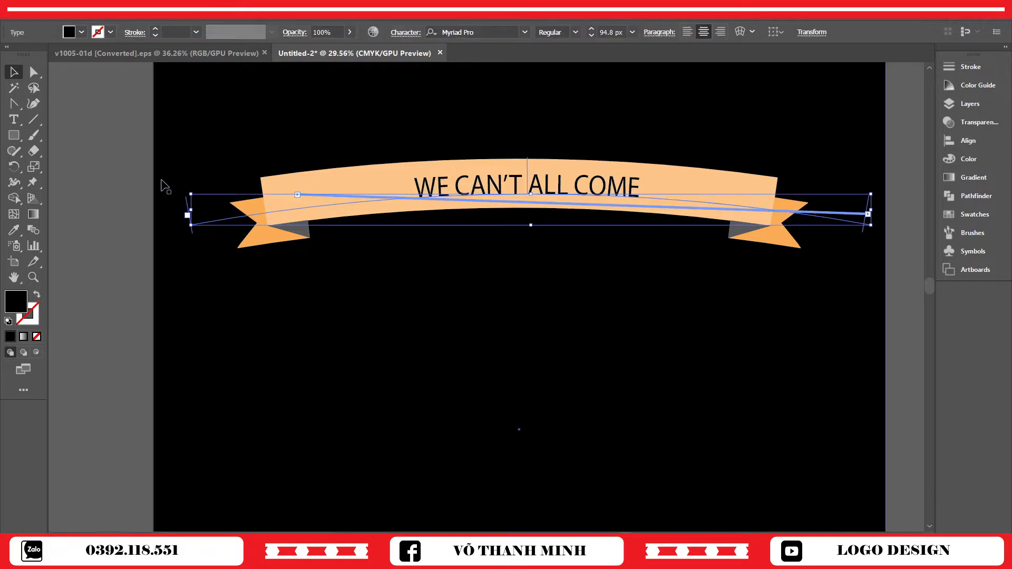
{"action": "left_click", "coordinate": [115, 181]}
- Set the tracking of the banner text to 200
{"action": "left_click", "coordinate": [543, 208]}
{"action": "left_click", "coordinate": [405, 32]}
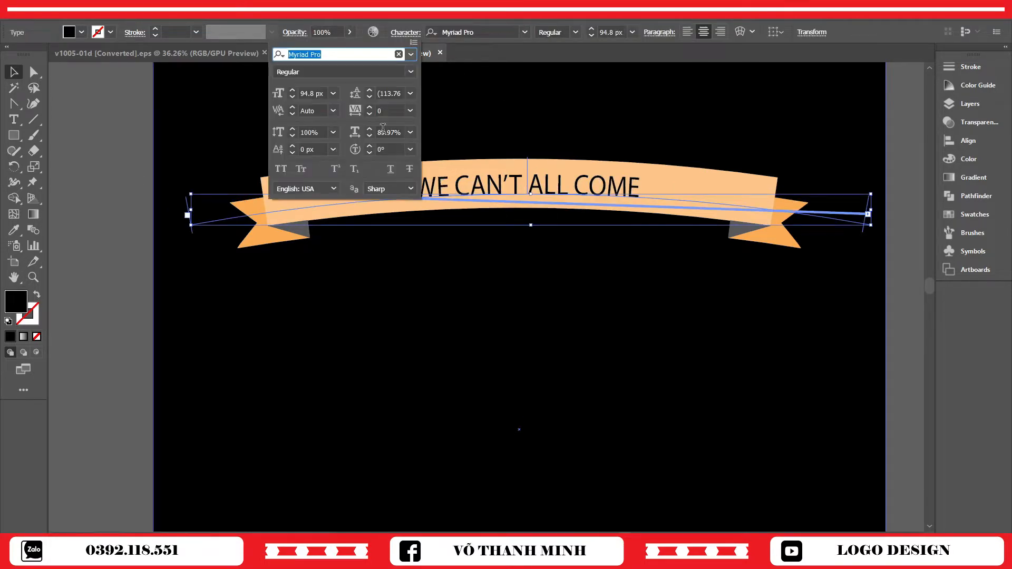
{"action": "left_click", "coordinate": [411, 110]}
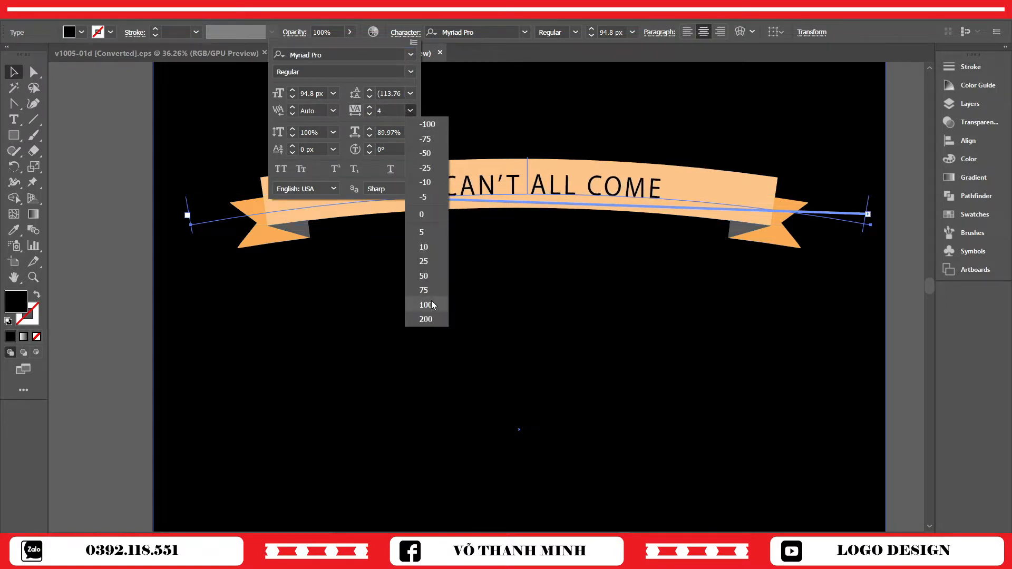
{"action": "left_click", "coordinate": [432, 319]}
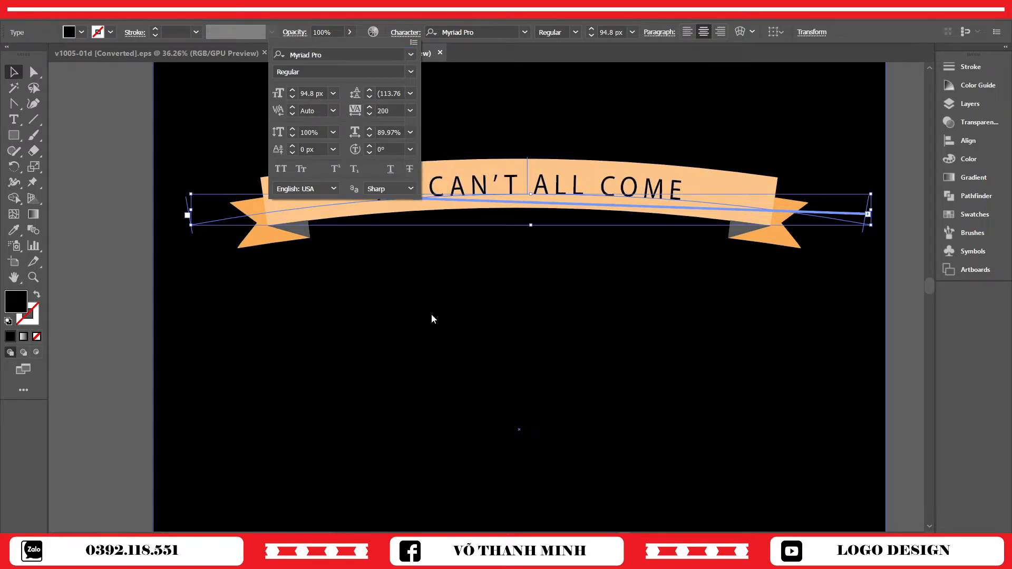
- Try the Franklin Gothic Medium and Baskerville Old Face fonts on the banner text
{"action": "left_click", "coordinate": [409, 54]}
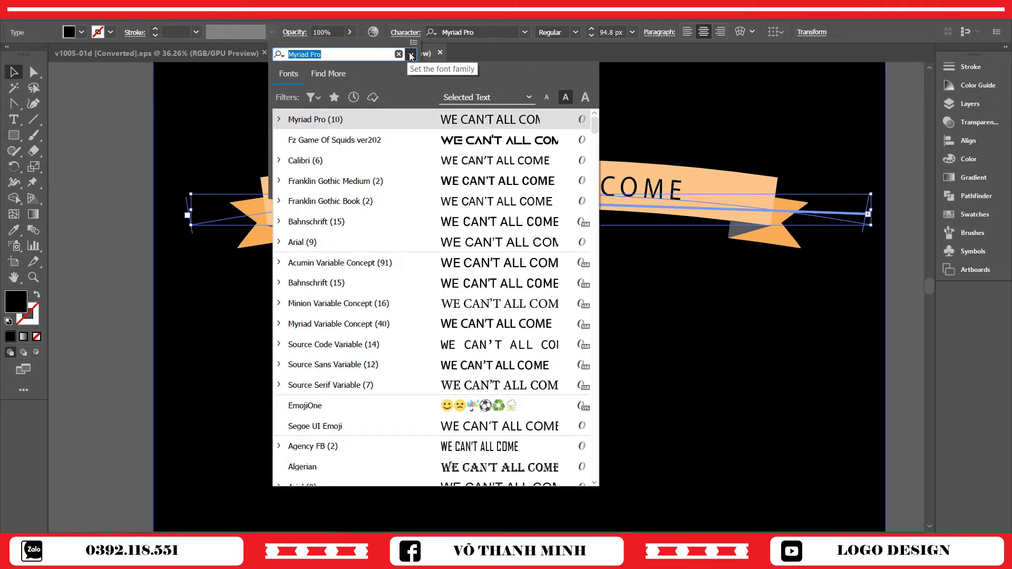
{"action": "left_click", "coordinate": [496, 176]}
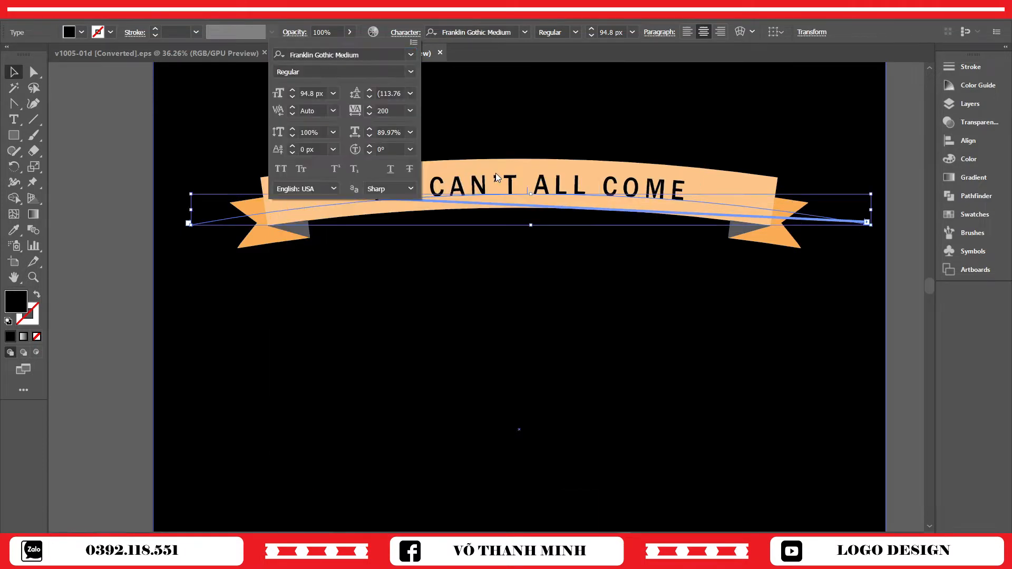
{"action": "left_click", "coordinate": [411, 54]}
{"action": "scroll", "coordinate": [516, 368], "scroll_direction": "down", "scroll_amount": 3}
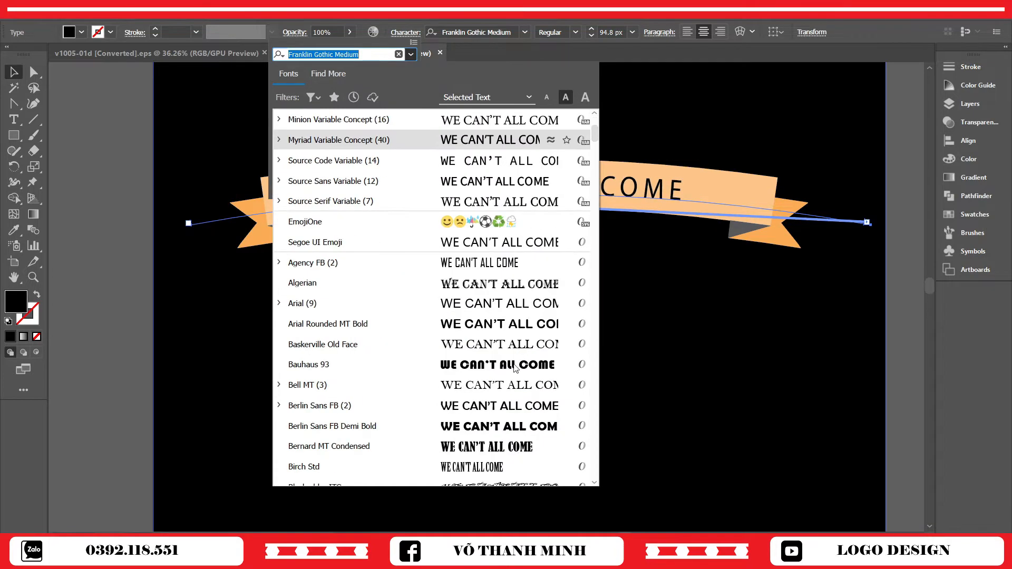
{"action": "left_click", "coordinate": [492, 346]}
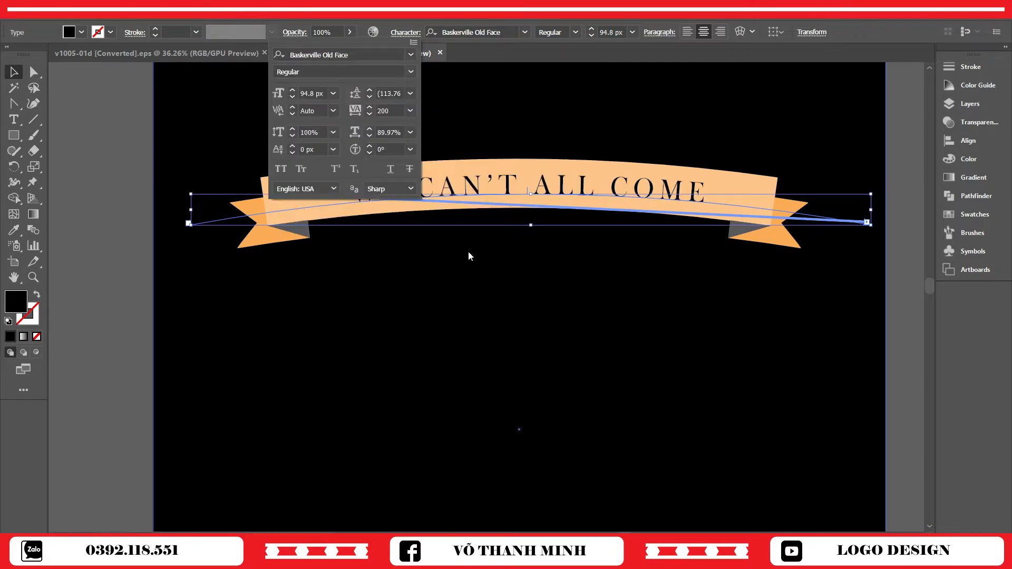
- Change the font of the banner text to Berlin Sans FB
{"action": "left_click", "coordinate": [411, 54]}
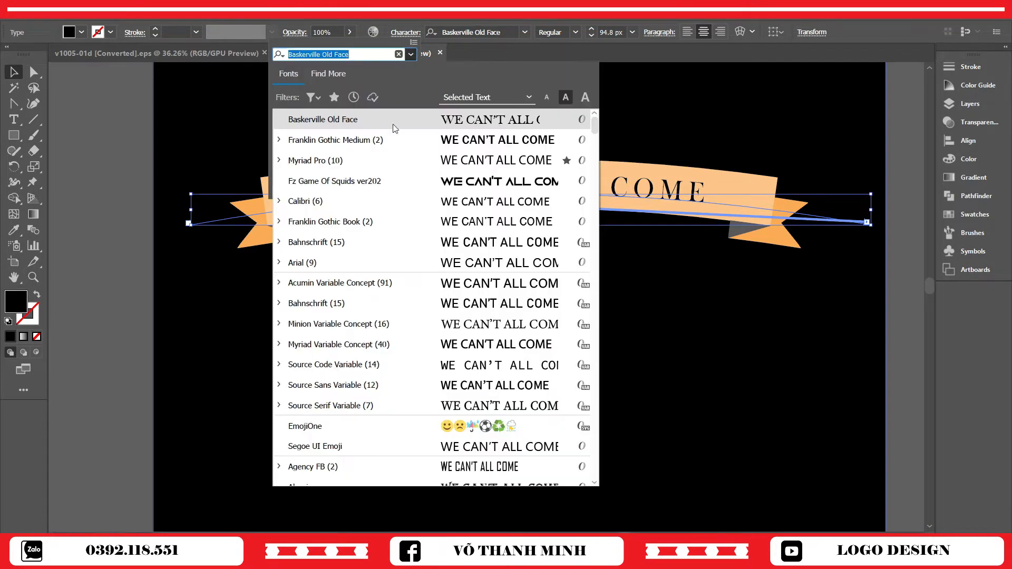
{"action": "scroll", "coordinate": [499, 336], "scroll_direction": "down", "scroll_amount": 9}
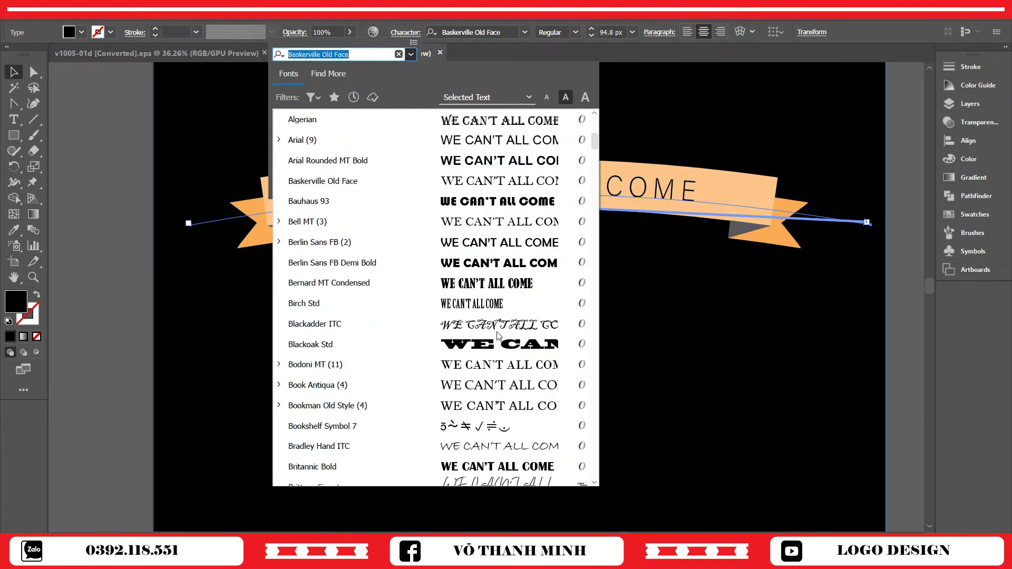
{"action": "left_click", "coordinate": [480, 242]}
{"action": "left_click", "coordinate": [411, 55]}
{"action": "left_click", "coordinate": [410, 55]}
{"action": "left_click", "coordinate": [515, 276]}
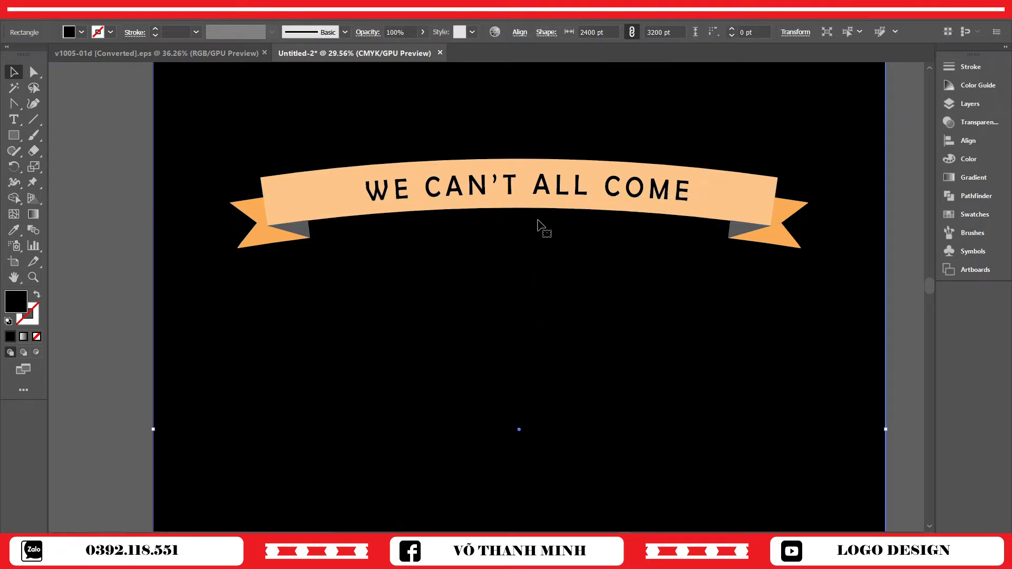
- Set the tracking of the banner text to 250 and deselect it
{"action": "left_click", "coordinate": [543, 187]}
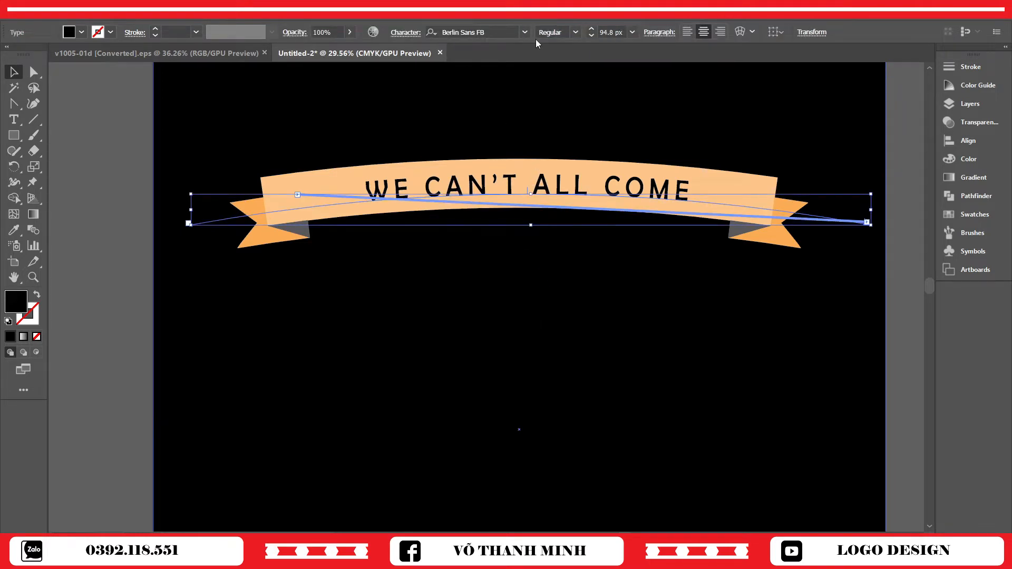
{"action": "left_click", "coordinate": [406, 33]}
{"action": "left_click", "coordinate": [397, 111]}
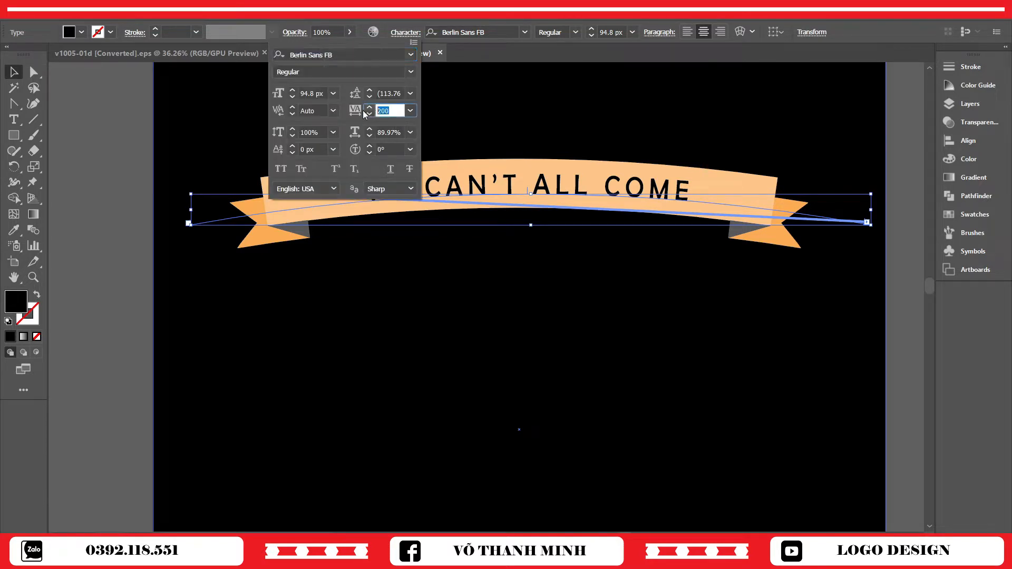
{"action": "type", "text": "250"}
{"action": "key", "text": "Return"}
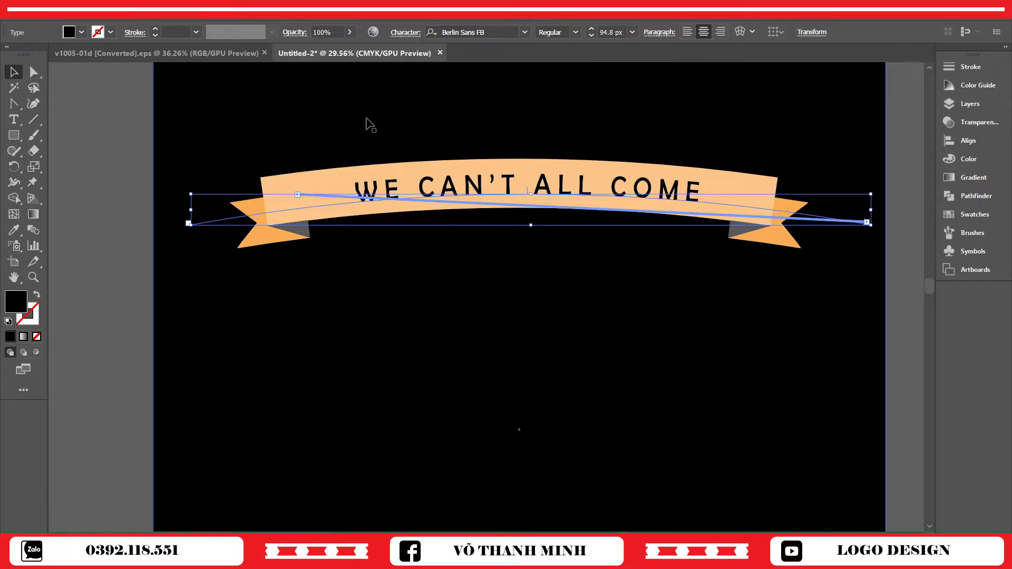
{"action": "left_click", "coordinate": [127, 95]}
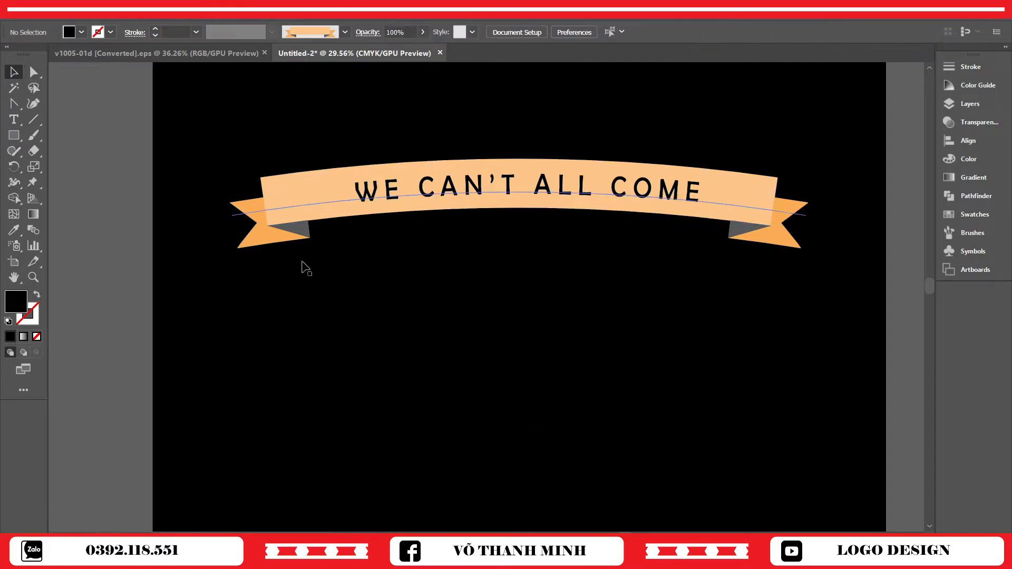
- Group the curved ribbon with its "WE CAN'T ALL COME" text and deselect the group
{"action": "key", "text": "z"}
{"action": "left_click_drag", "start_coordinate": [492, 281], "coordinate": [366, 290]}
{"action": "left_click_drag", "start_coordinate": [507, 306], "coordinate": [516, 269]}
{"action": "left_click_drag", "start_coordinate": [517, 277], "coordinate": [497, 287]}
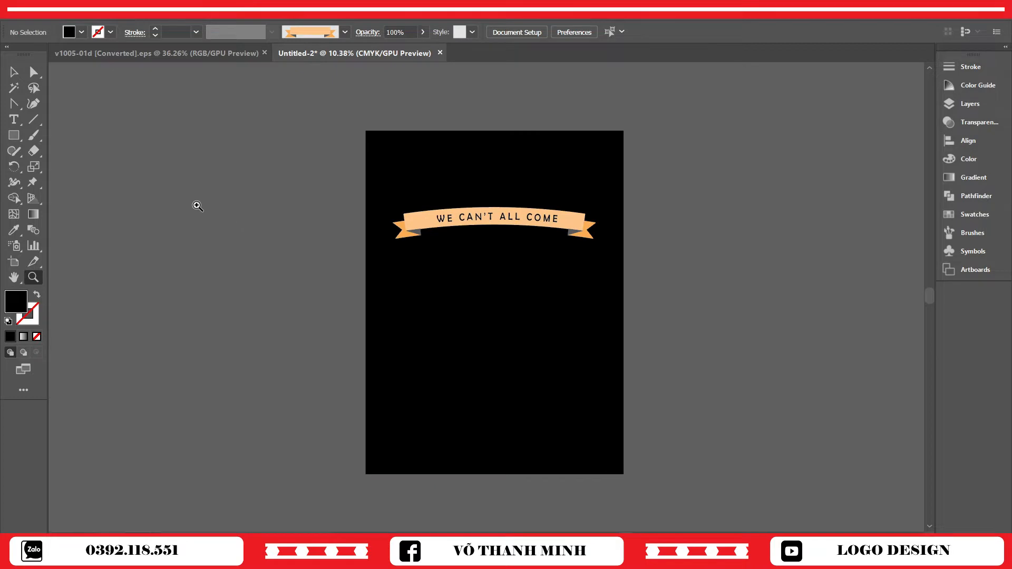
{"action": "left_click", "coordinate": [14, 72]}
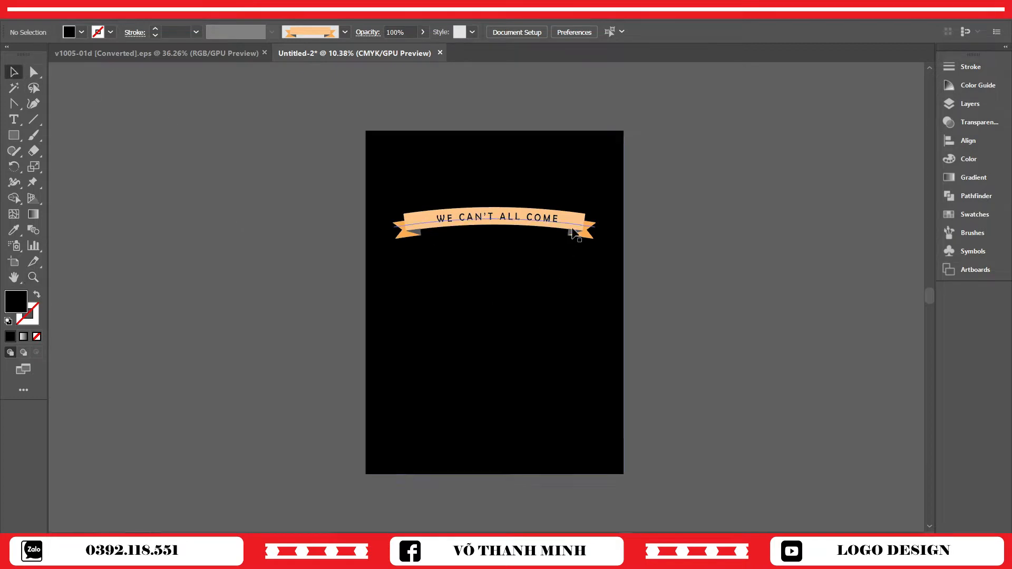
{"action": "left_click_drag", "start_coordinate": [289, 193], "coordinate": [661, 260]}
{"action": "left_click", "coordinate": [580, 177], "text": "shift"}
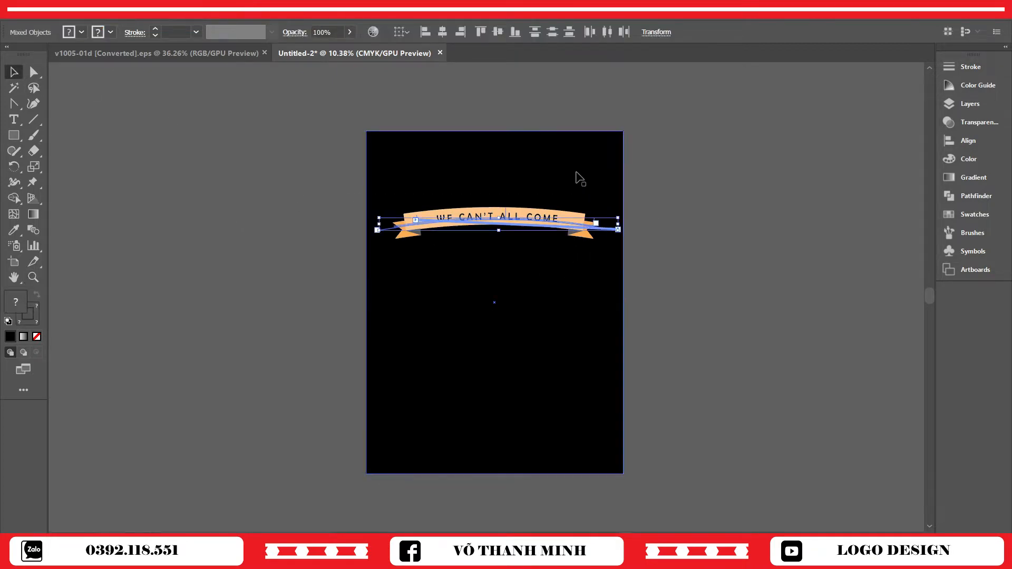
{"action": "left_click", "coordinate": [624, 205]}
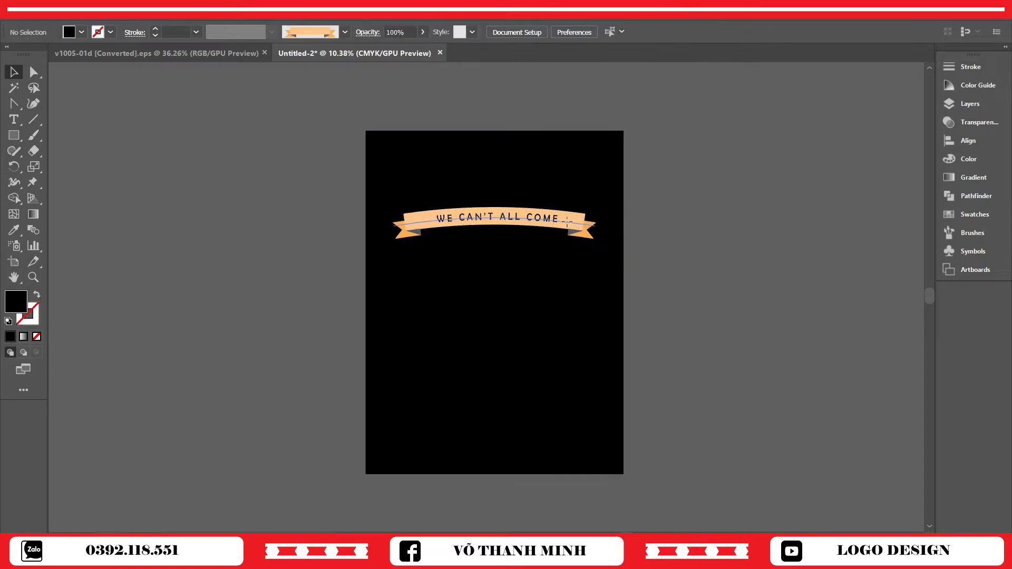
- Reflect a copy of the banner group across the horizontal axis and move the copy straight down to the lower part of the artboard
{"action": "left_click", "coordinate": [571, 228]}
{"action": "right_click", "coordinate": [569, 223]}
{"action": "mouse_move", "coordinate": [659, 330]}
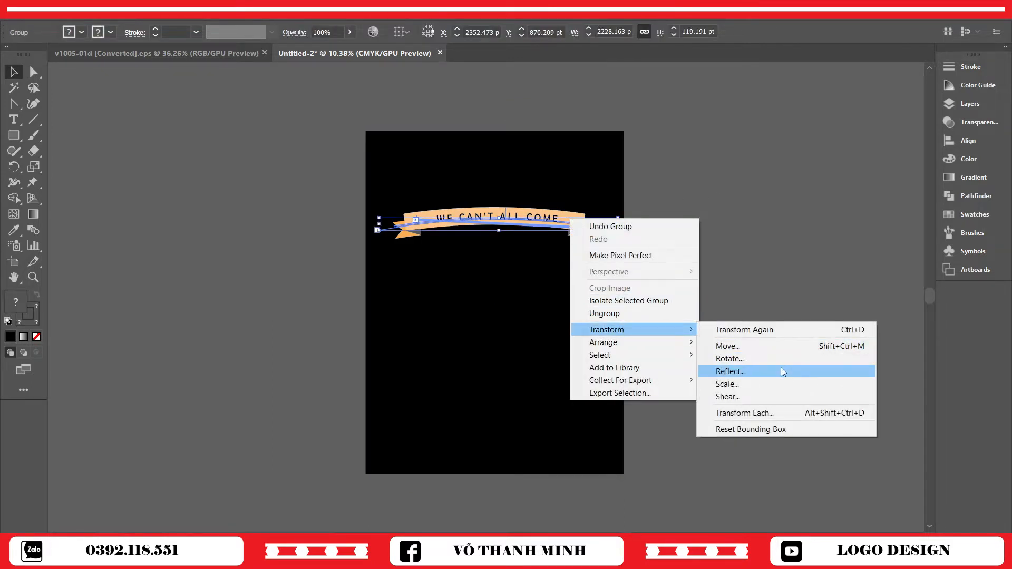
{"action": "left_click", "coordinate": [782, 369]}
{"action": "left_click", "coordinate": [758, 353]}
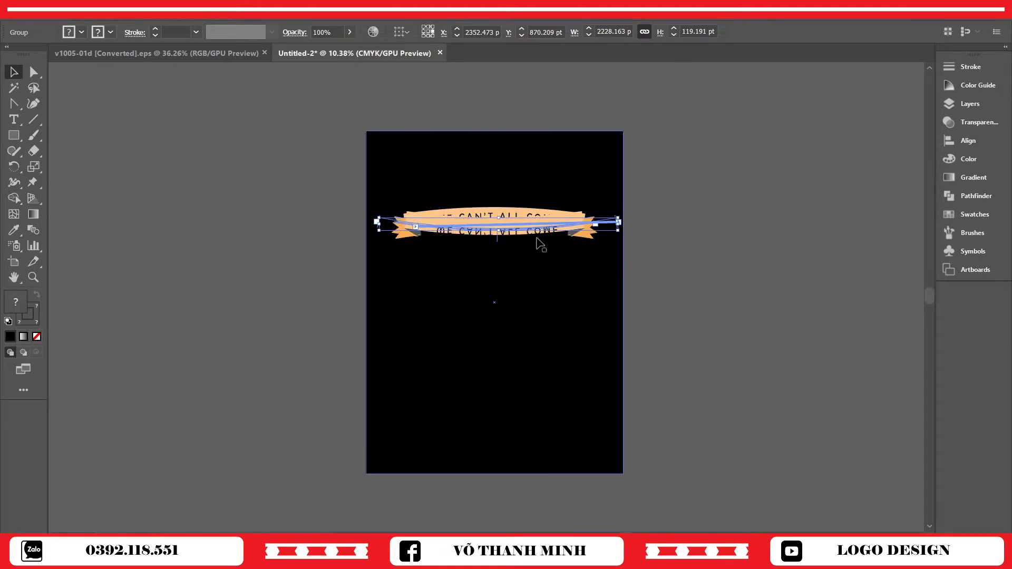
{"action": "left_click_drag", "start_coordinate": [538, 239], "coordinate": [538, 361]}
{"action": "left_click", "coordinate": [704, 274]}
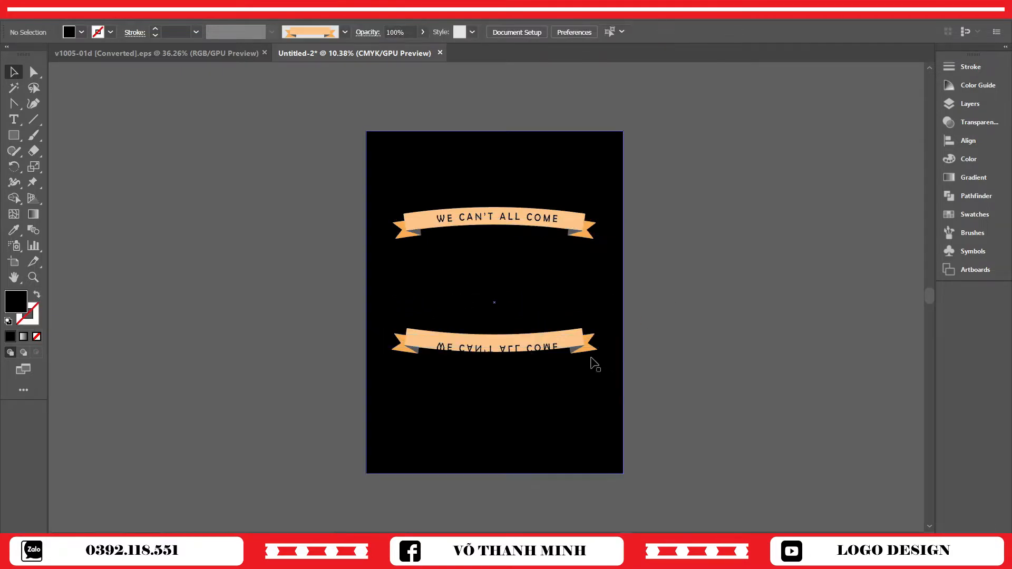
{"action": "left_click", "coordinate": [548, 351]}
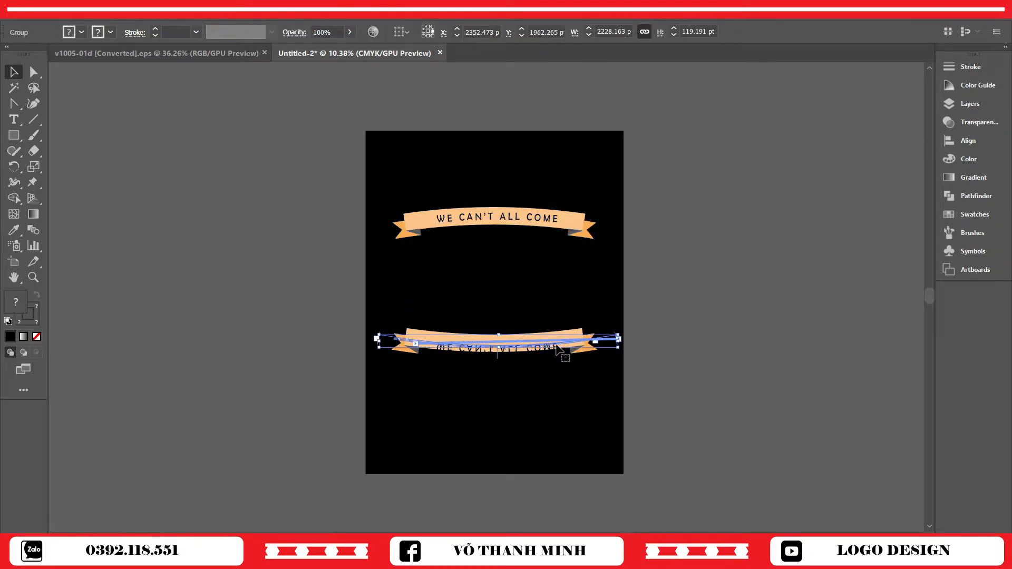
{"action": "key", "text": "Delete"}
{"action": "key", "text": "ctrl+z"}
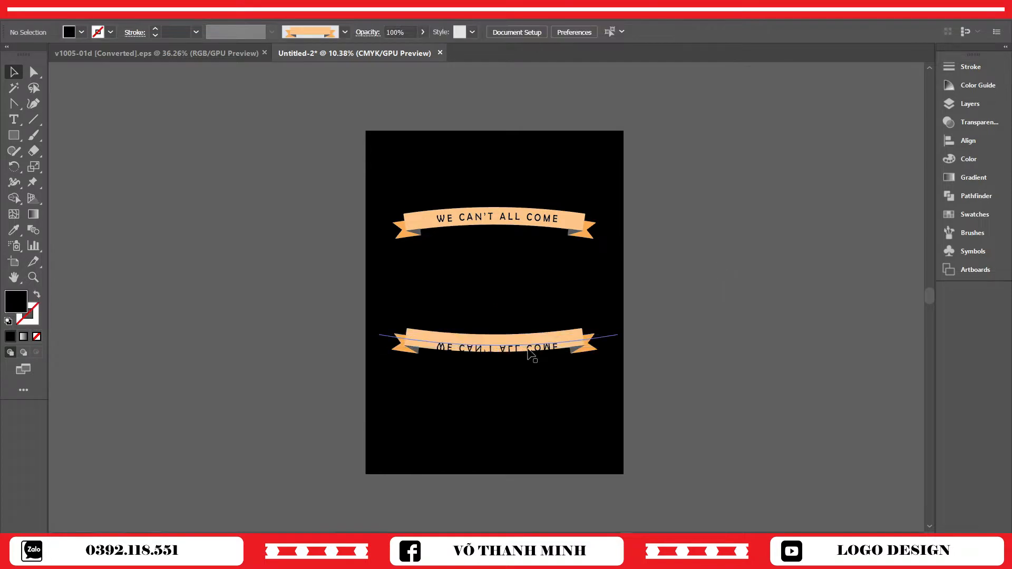
- Ungroup the lower reflected banner so its ribbon and text are separate objects
{"action": "right_click", "coordinate": [514, 348]}
{"action": "left_click", "coordinate": [555, 443]}
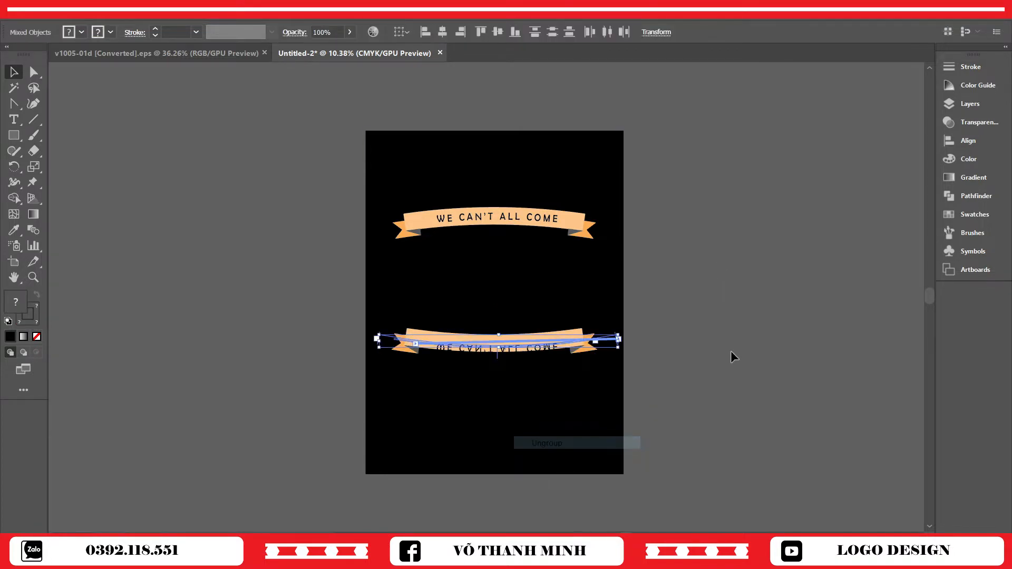
{"action": "left_click", "coordinate": [732, 355]}
{"action": "left_click", "coordinate": [551, 347]}
{"action": "left_click", "coordinate": [672, 325]}
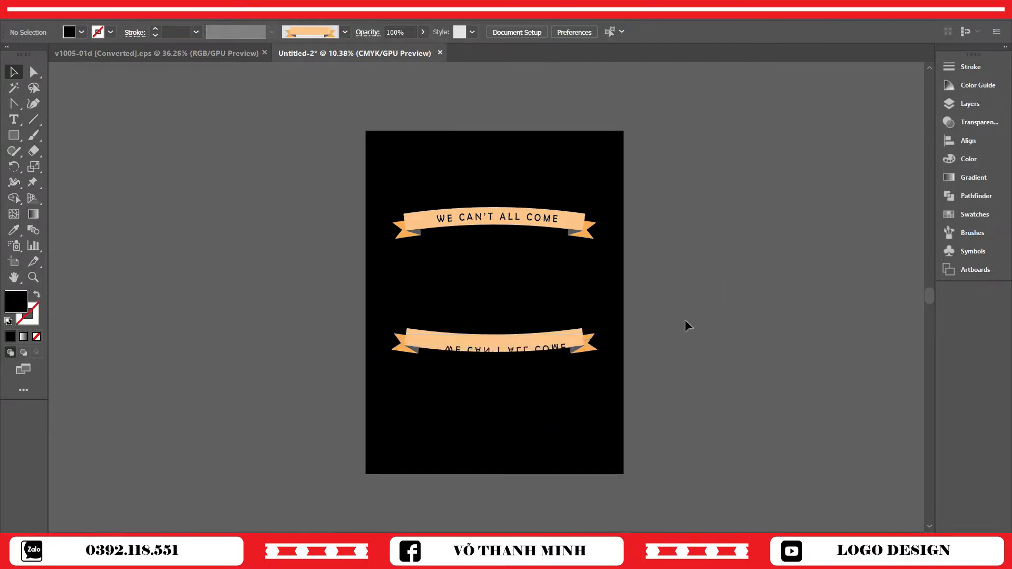
- Remove the mirrored "WE CAN'T ALL COME" text from the lower ribbon
{"action": "left_click_drag", "start_coordinate": [549, 343], "coordinate": [546, 363]}
{"action": "left_click", "coordinate": [654, 352]}
{"action": "key", "text": "z"}
{"action": "left_click_drag", "start_coordinate": [619, 325], "coordinate": [655, 352]}
{"action": "left_click_drag", "start_coordinate": [654, 353], "coordinate": [687, 353]}
{"action": "left_click", "coordinate": [14, 71]}
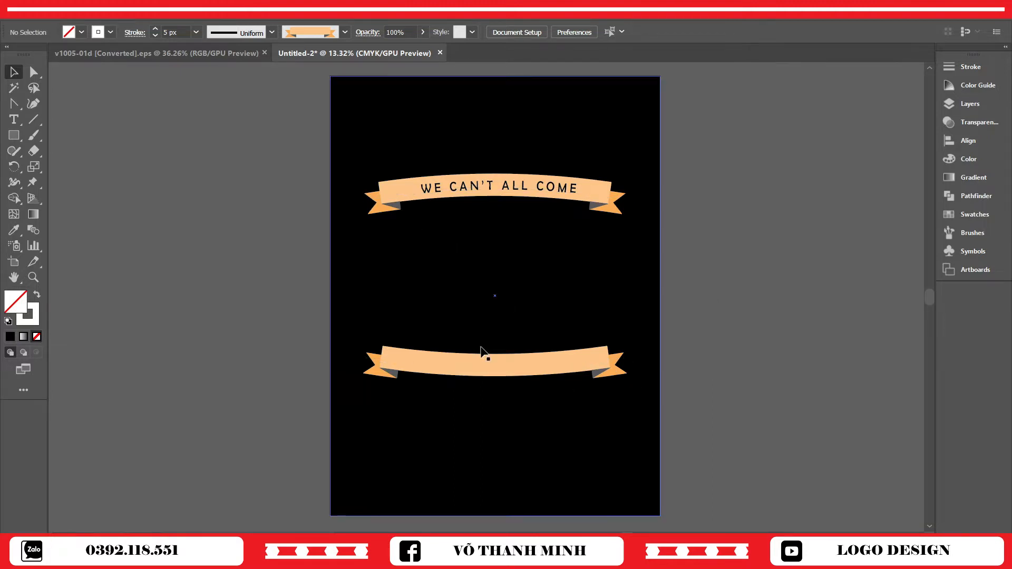
- Copy the lower ribbon's path, paste it in front, and give the copy the 5 pt. Round brush
{"action": "left_click", "coordinate": [537, 363]}
{"action": "key", "text": "ctrl+c"}
{"action": "key", "text": "ctrl+f"}
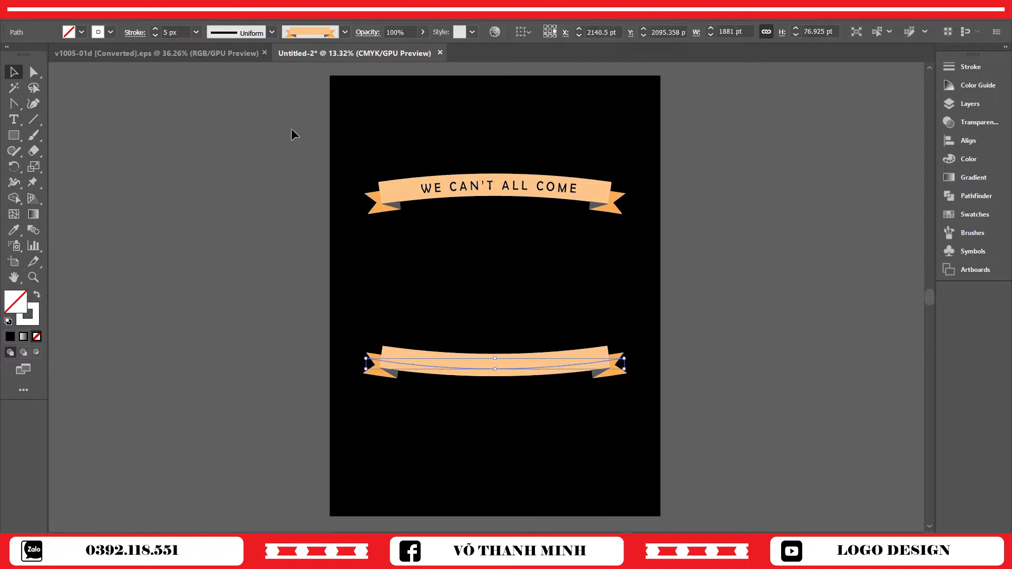
{"action": "left_click", "coordinate": [345, 33]}
{"action": "scroll", "coordinate": [269, 74], "scroll_direction": "up", "scroll_amount": 2}
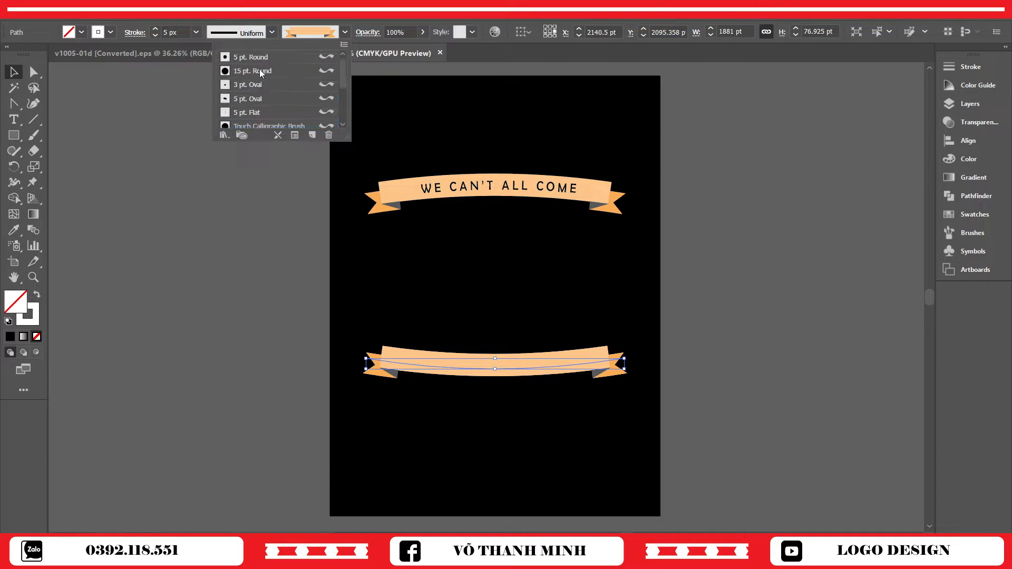
{"action": "left_click", "coordinate": [244, 58]}
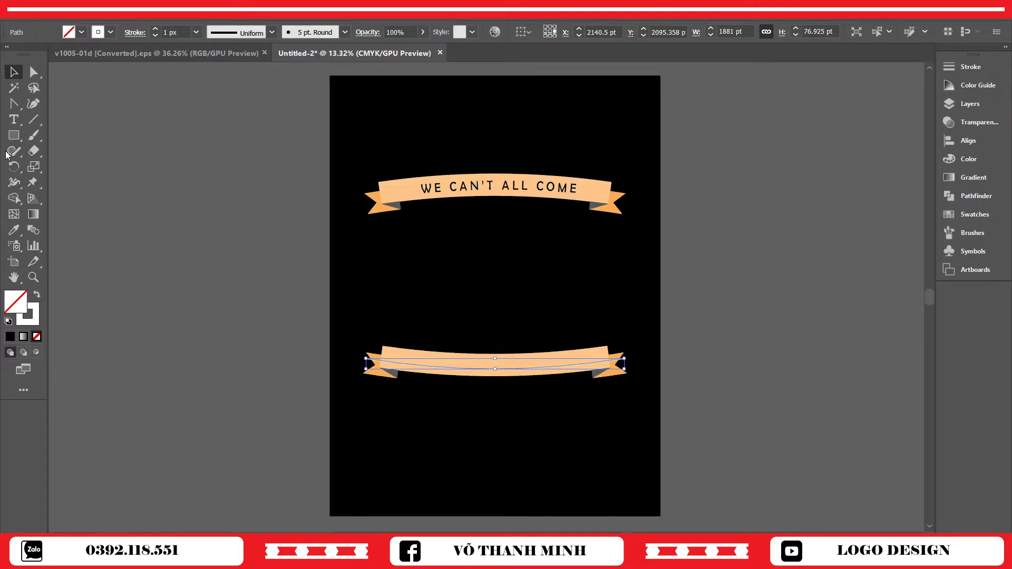
{"action": "left_click", "coordinate": [13, 119]}
{"action": "left_click", "coordinate": [71, 169]}
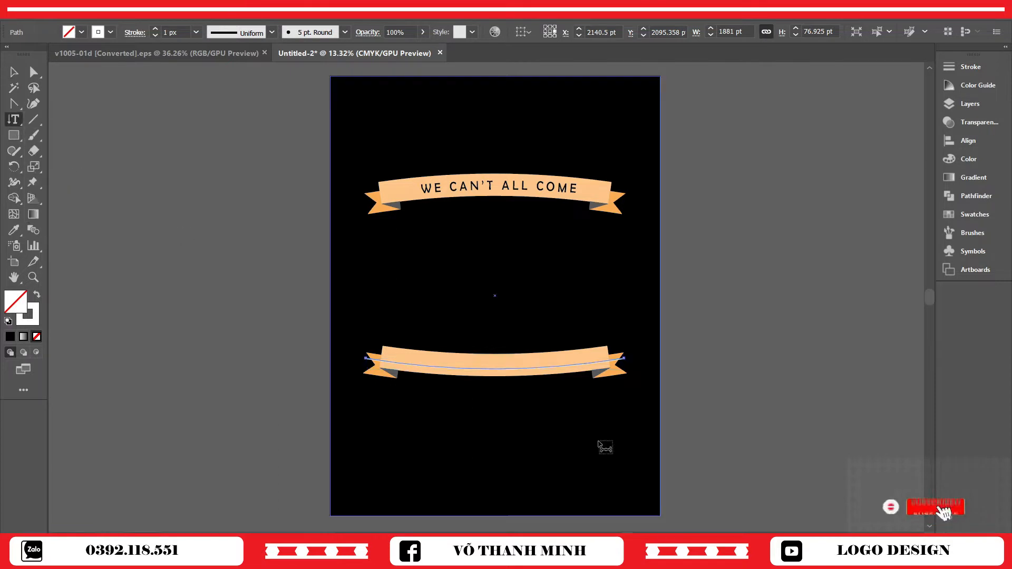
{"action": "left_click", "coordinate": [367, 359]}
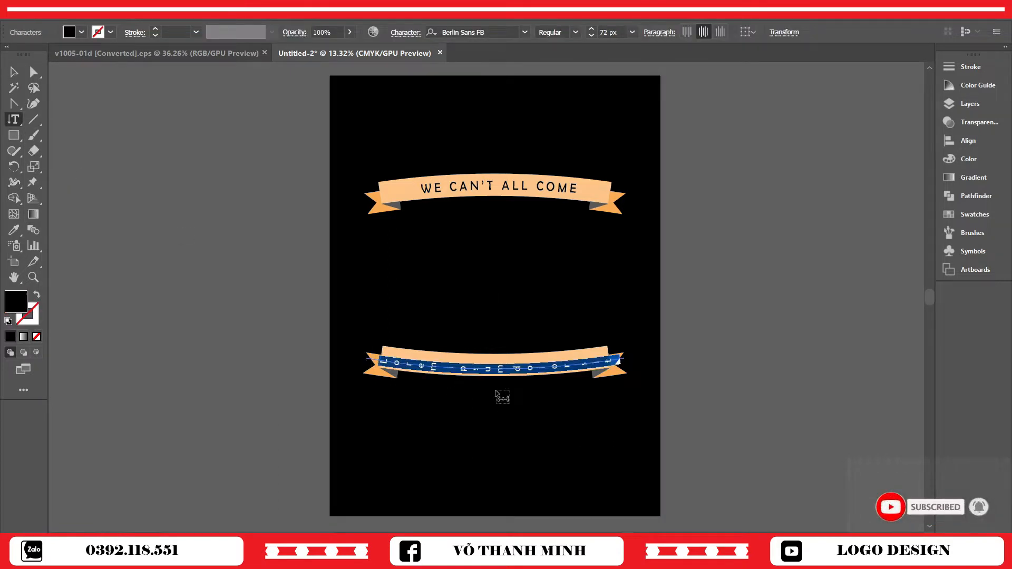
{"action": "key", "text": "ctrl+z"}
- Add the path text "AND GO BY" along the copied curve on the lower ribbon with the Type on a Path tool
{"action": "left_click", "coordinate": [13, 119]}
{"action": "left_click", "coordinate": [79, 152]}
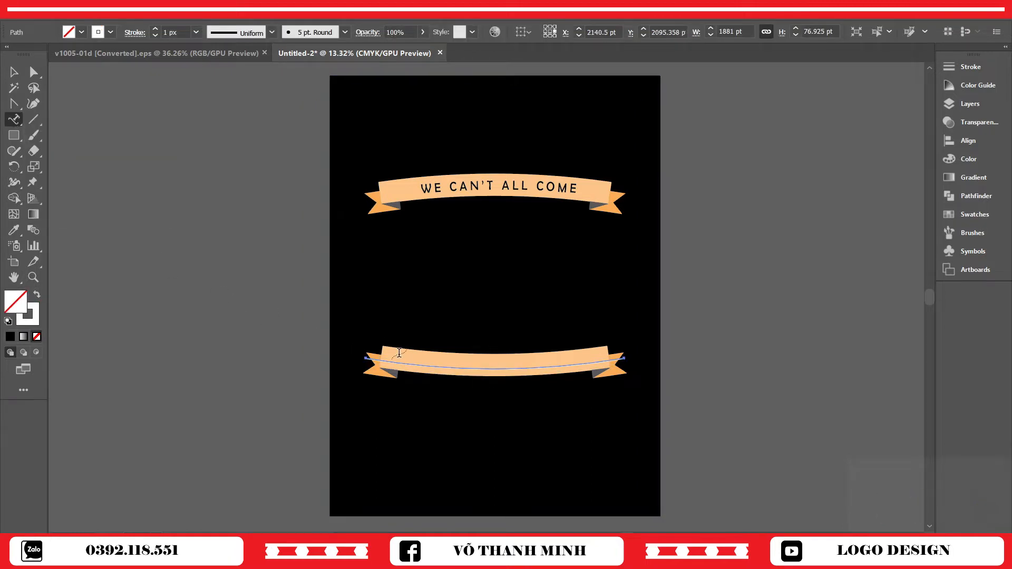
{"action": "left_click", "coordinate": [368, 358]}
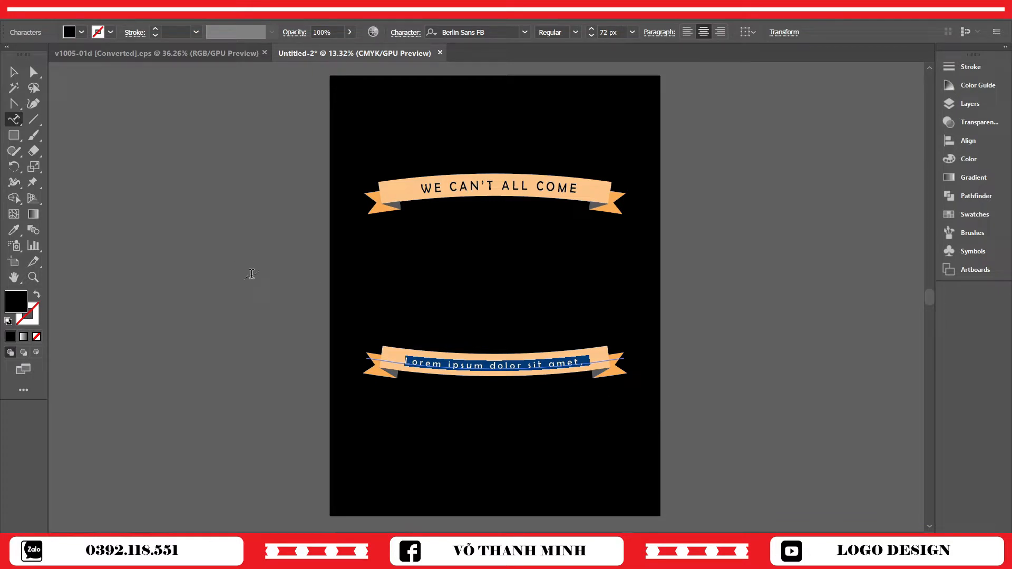
{"action": "type", "text": "AND GO BY"}
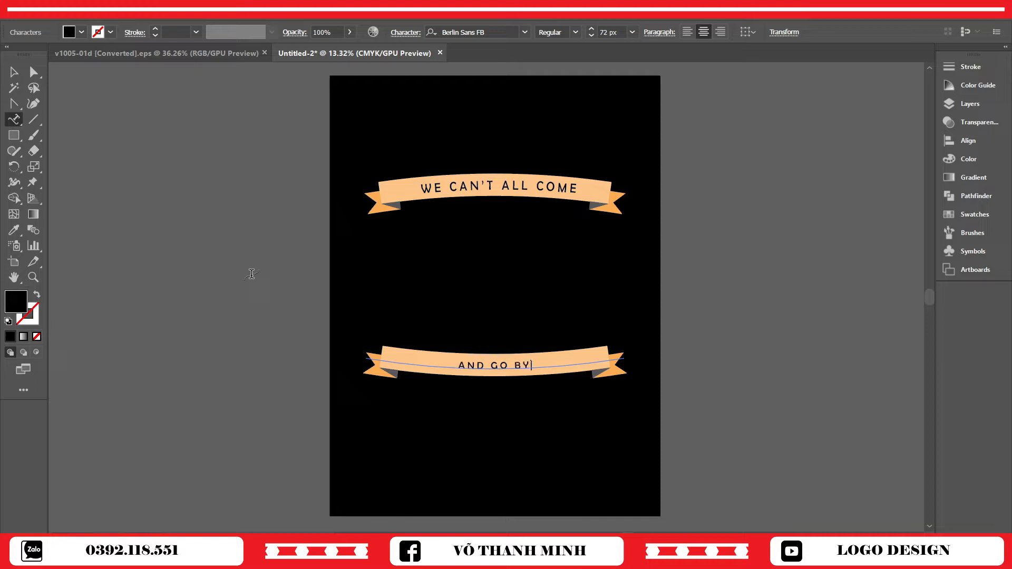
{"action": "key", "text": "BackSpace"}
{"action": "type", "text": "Y"}
{"action": "left_click", "coordinate": [14, 72]}
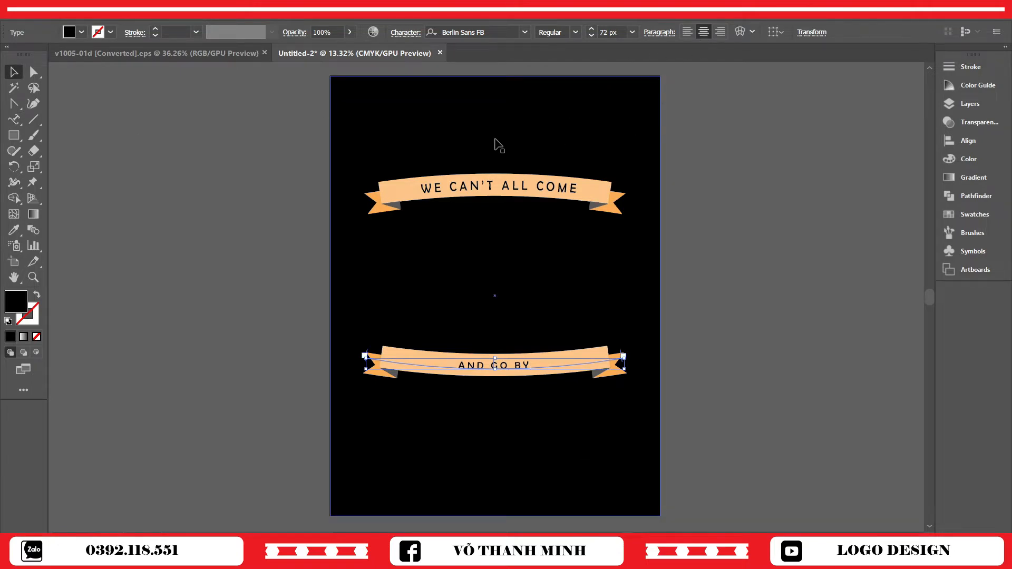
- Match the "AND GO BY" text's formatting to the "WE CAN'T ALL COME" text with the Eyedropper and deselect it
{"action": "key", "text": "i"}
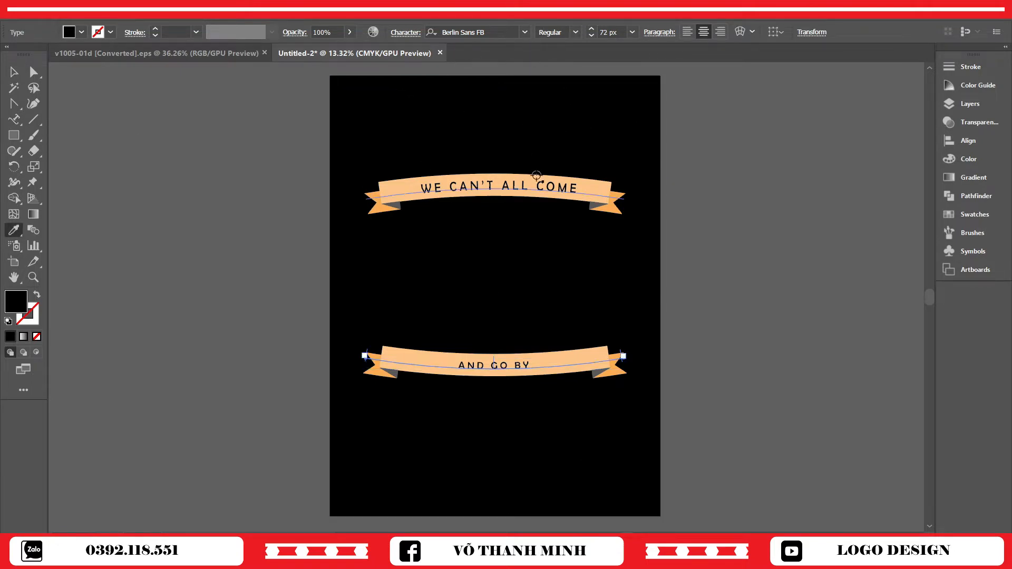
{"action": "left_click", "coordinate": [549, 186]}
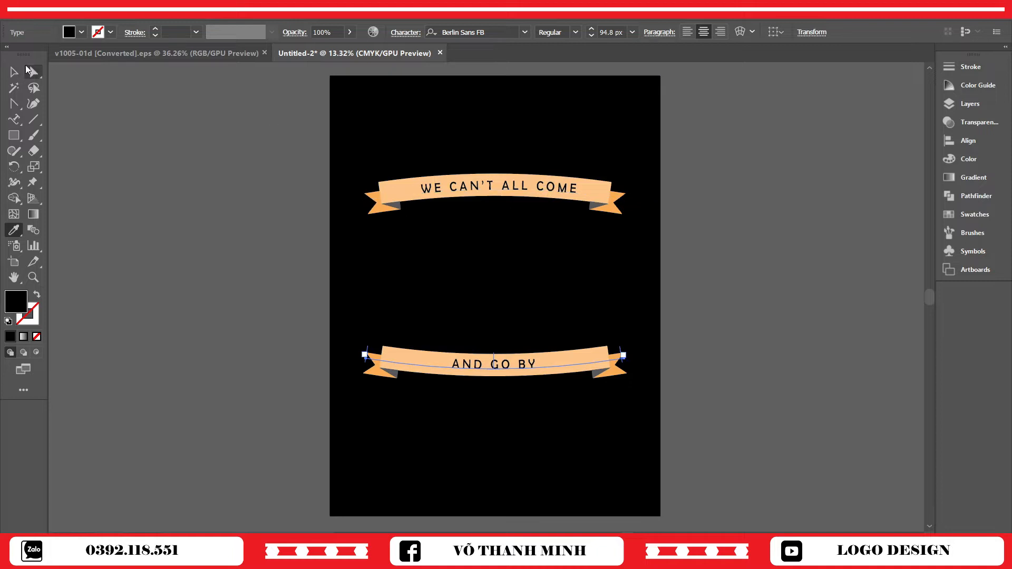
{"action": "left_click", "coordinate": [14, 72]}
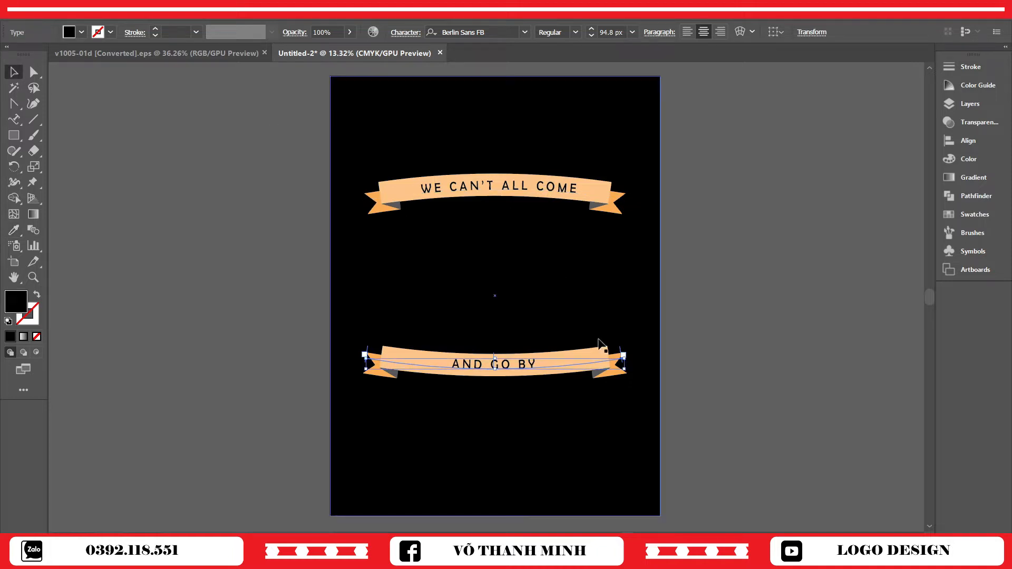
{"action": "left_click", "coordinate": [716, 319]}
- Set the "AND GO BY" text's Align to Path option to Center in the Type on a Path options
{"action": "left_click", "coordinate": [527, 369]}
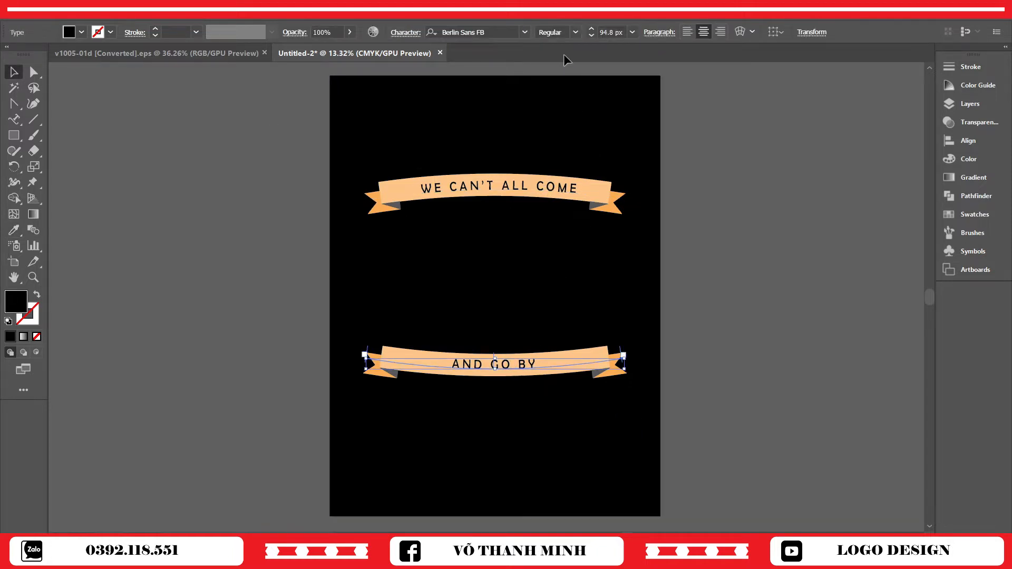
{"action": "left_click", "coordinate": [142, 8]}
{"action": "mouse_move", "coordinate": [184, 128]}
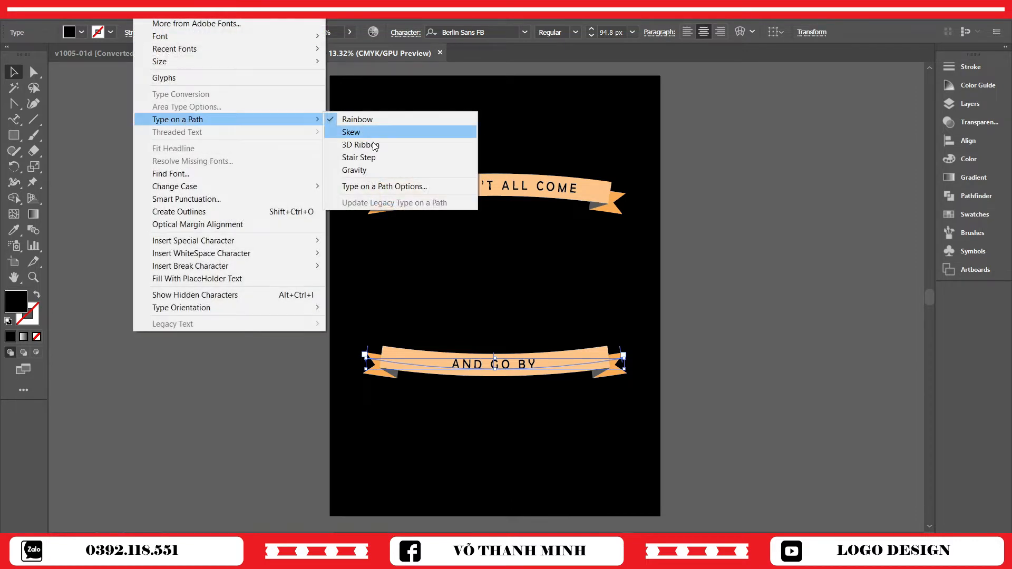
{"action": "left_click", "coordinate": [381, 185]}
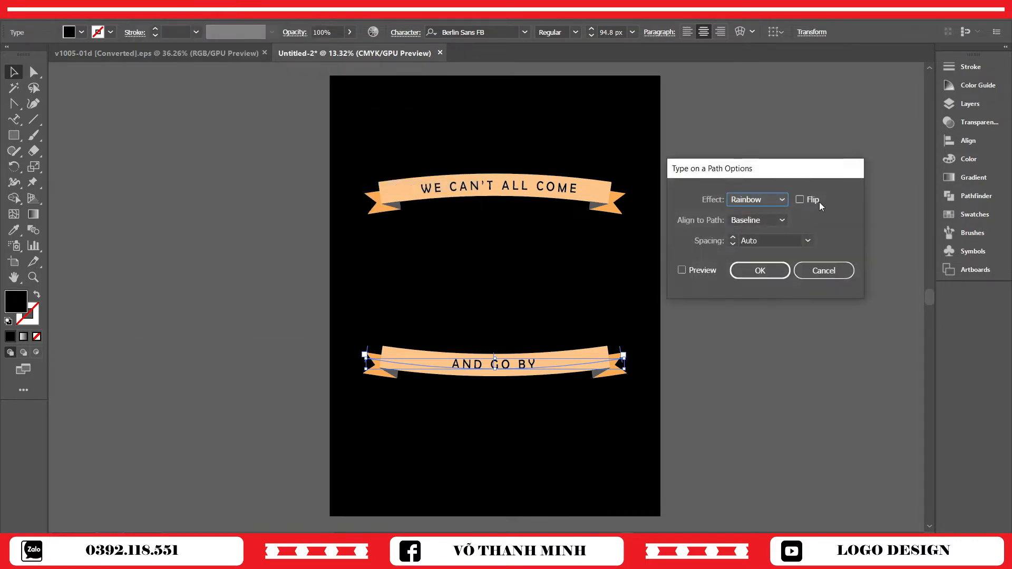
{"action": "left_click", "coordinate": [771, 219]}
{"action": "left_click", "coordinate": [764, 263]}
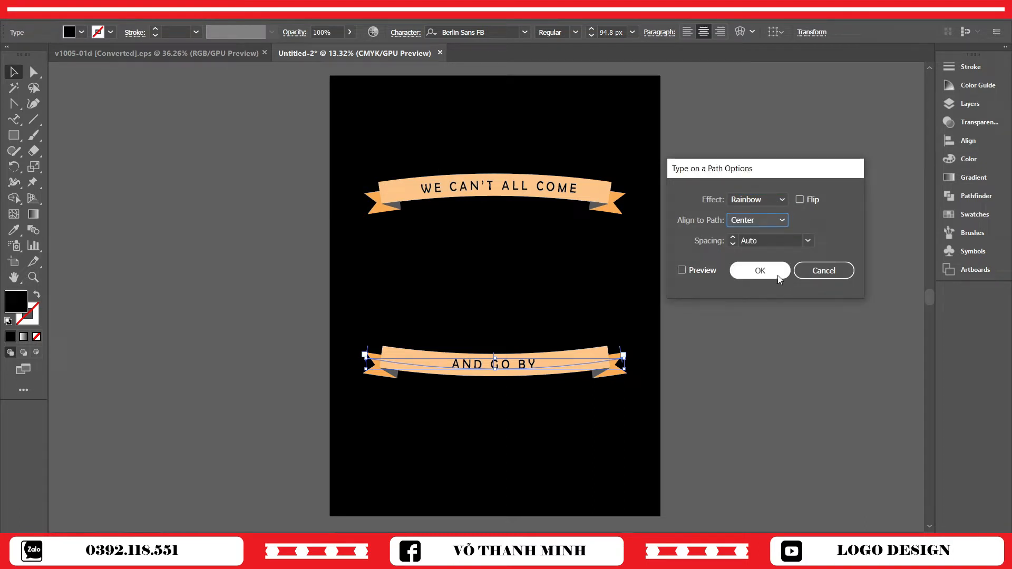
{"action": "left_click", "coordinate": [766, 271]}
{"action": "left_click", "coordinate": [697, 378]}
- Nudge the "AND GO BY" text slightly upward on the lower ribbon and deselect it
{"action": "left_click", "coordinate": [531, 379]}
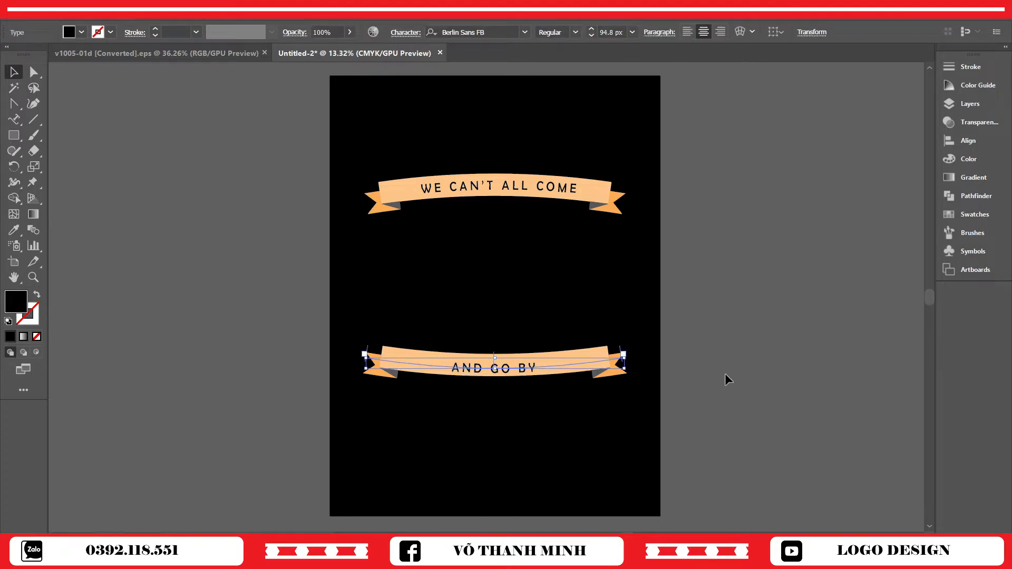
{"action": "key", "text": "Up"}
{"action": "key", "text": "Up"}
{"action": "key", "text": "Up"}
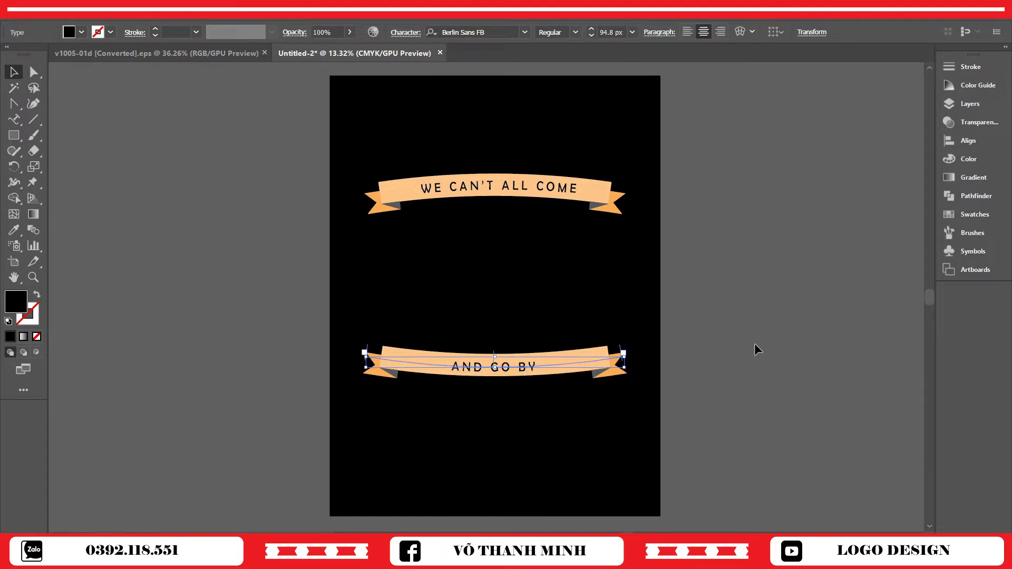
{"action": "left_click", "coordinate": [745, 248]}
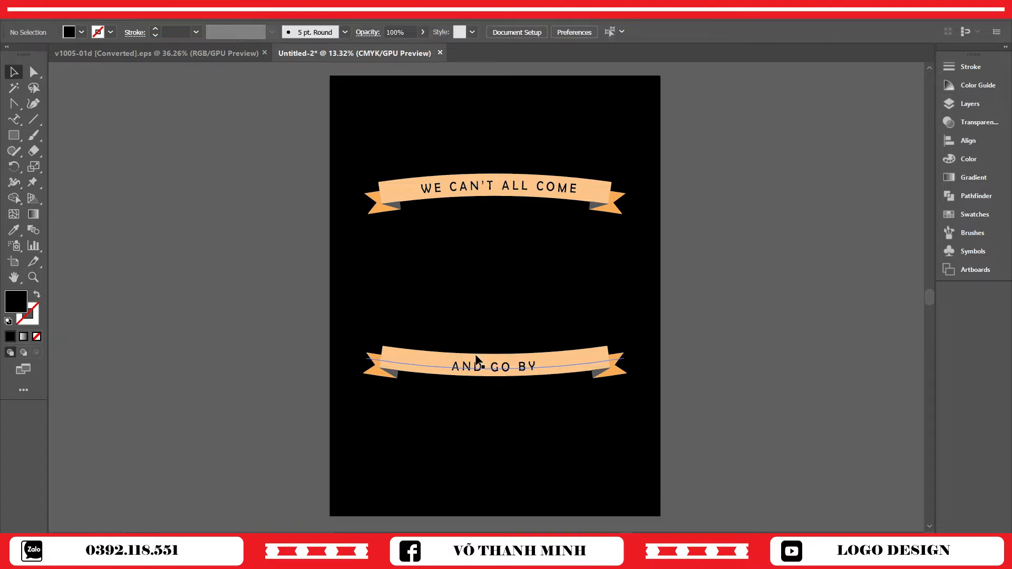
- Set the font size of the "AND GO BY" text to 150 px
{"action": "left_click", "coordinate": [493, 371]}
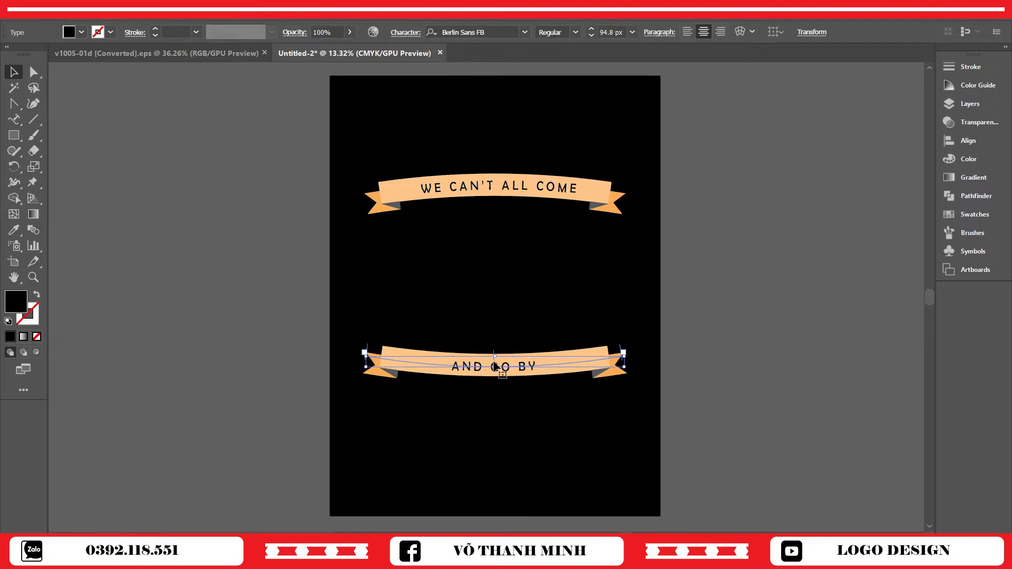
{"action": "left_click", "coordinate": [632, 34]}
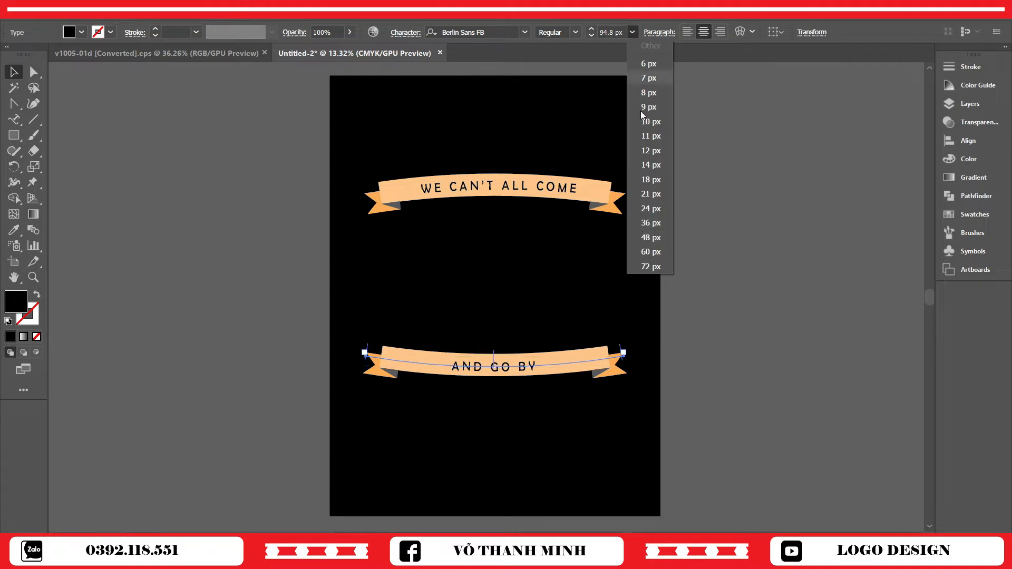
{"action": "left_click", "coordinate": [618, 33]}
{"action": "left_click_drag", "start_coordinate": [614, 33], "coordinate": [589, 34]}
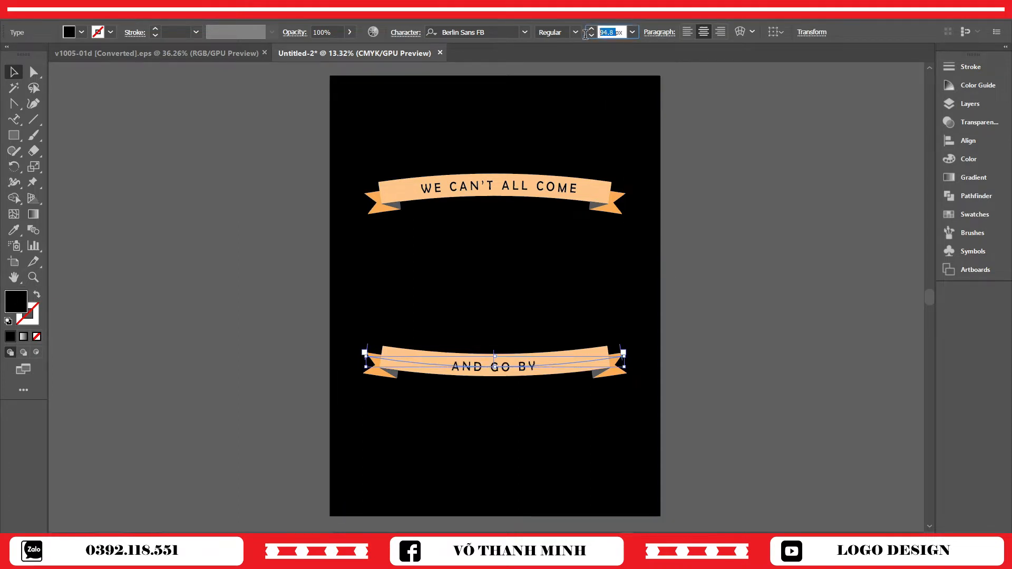
{"action": "type", "text": "150"}
{"action": "key", "text": "Return"}
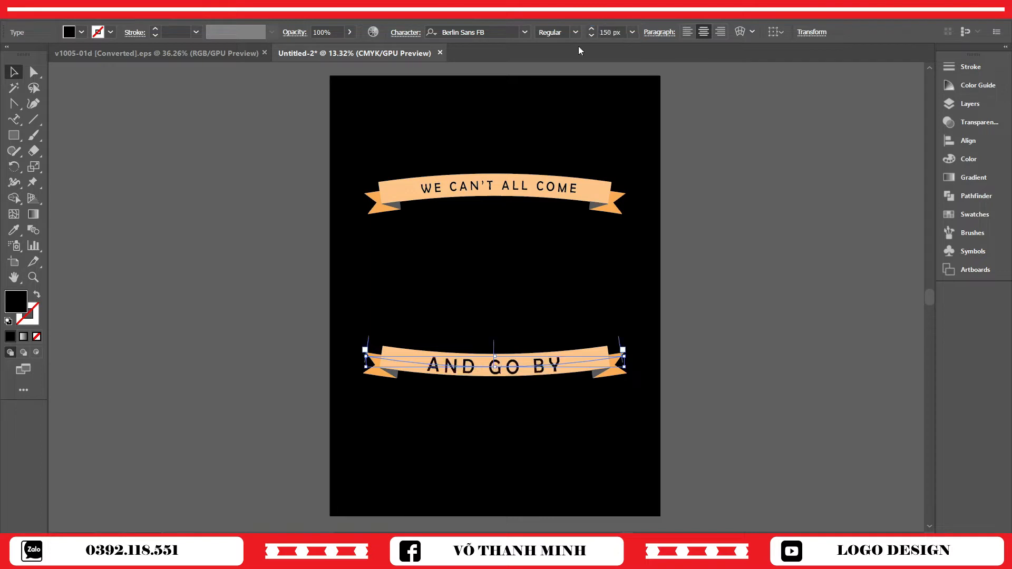
- Reduce the font size of the "AND GO BY" text to 130 px and deselect it
{"action": "scroll", "coordinate": [617, 30], "scroll_direction": "down", "scroll_amount": 17}
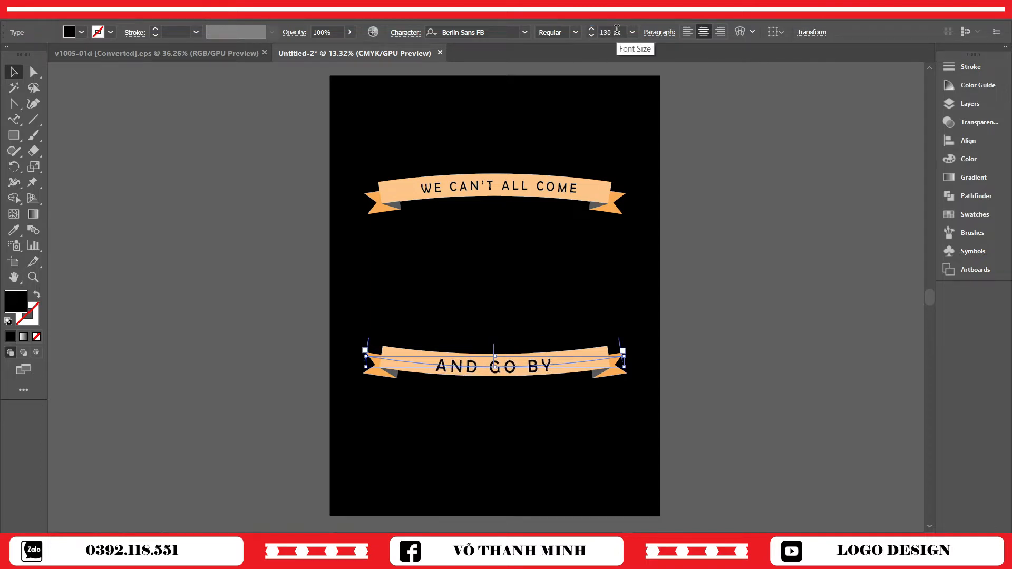
{"action": "left_click", "coordinate": [757, 166]}
{"action": "left_click", "coordinate": [511, 188]}
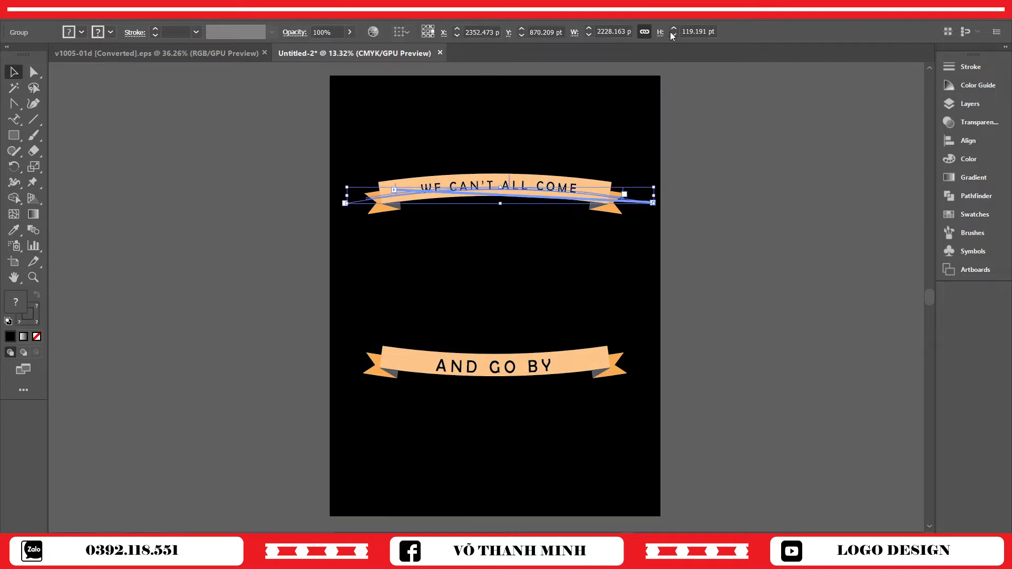
{"action": "left_click", "coordinate": [657, 187]}
{"action": "left_click", "coordinate": [579, 195]}
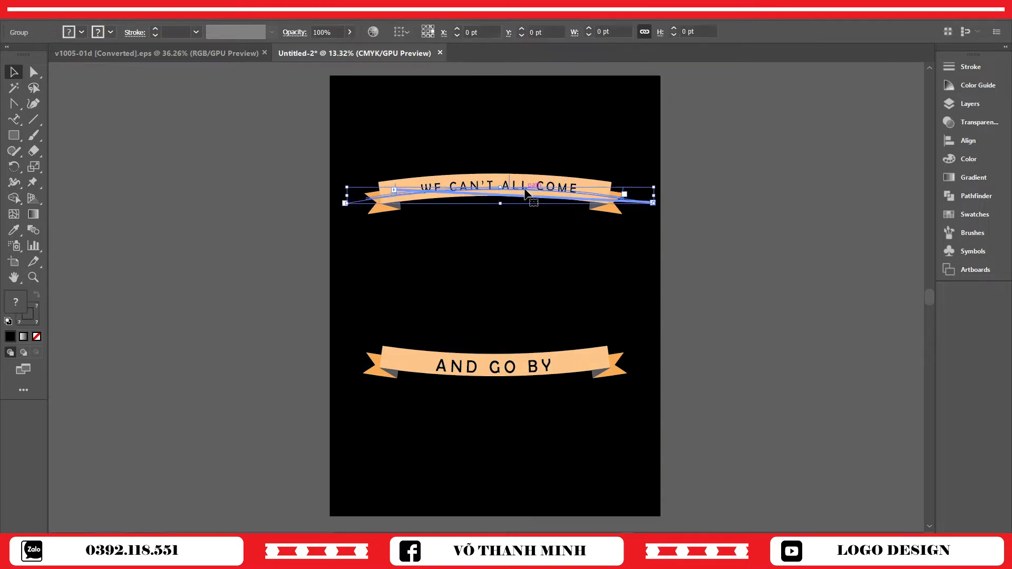
{"action": "left_click", "coordinate": [749, 148]}
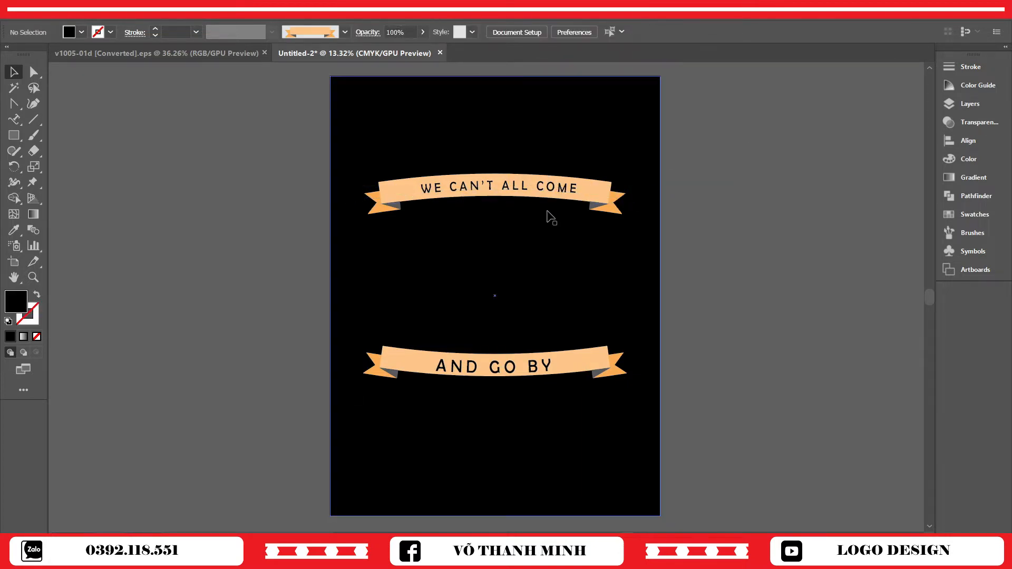
- Ungroup the "WE CAN'T ALL COME" text from its curved path lines and deselect everything
{"action": "key", "text": "z"}
{"action": "left_click_drag", "start_coordinate": [420, 161], "coordinate": [579, 248]}
{"action": "left_click", "coordinate": [14, 71]}
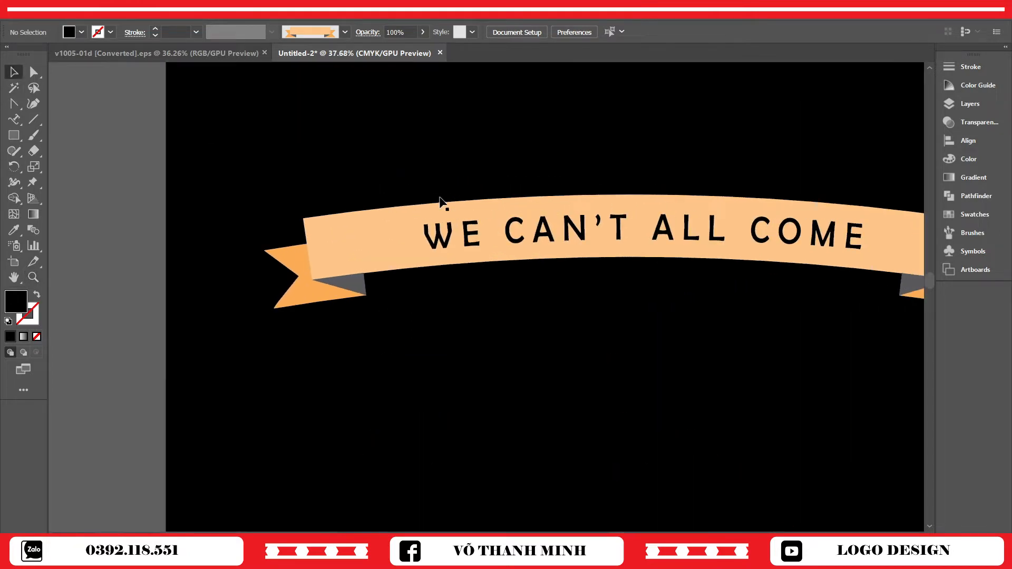
{"action": "left_click", "coordinate": [523, 243]}
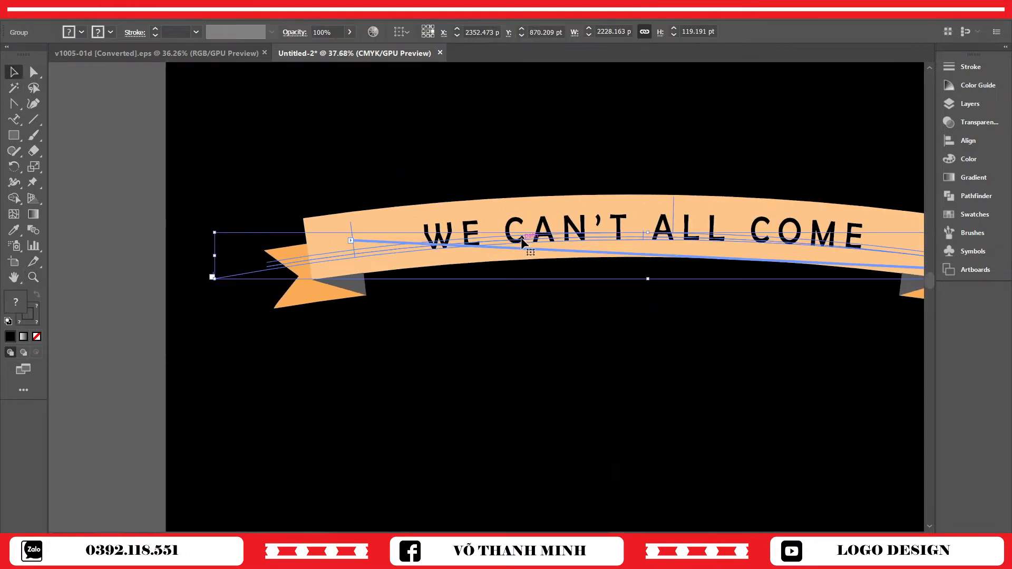
{"action": "key", "text": "Delete"}
{"action": "key", "text": "ctrl+z"}
{"action": "right_click", "coordinate": [522, 239]}
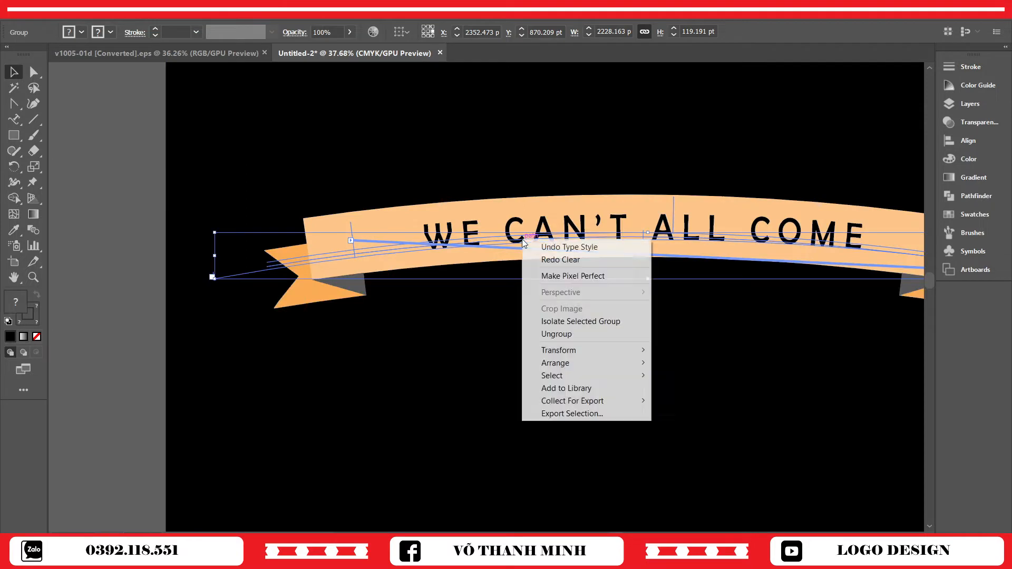
{"action": "left_click", "coordinate": [559, 333]}
{"action": "left_click", "coordinate": [97, 205]}
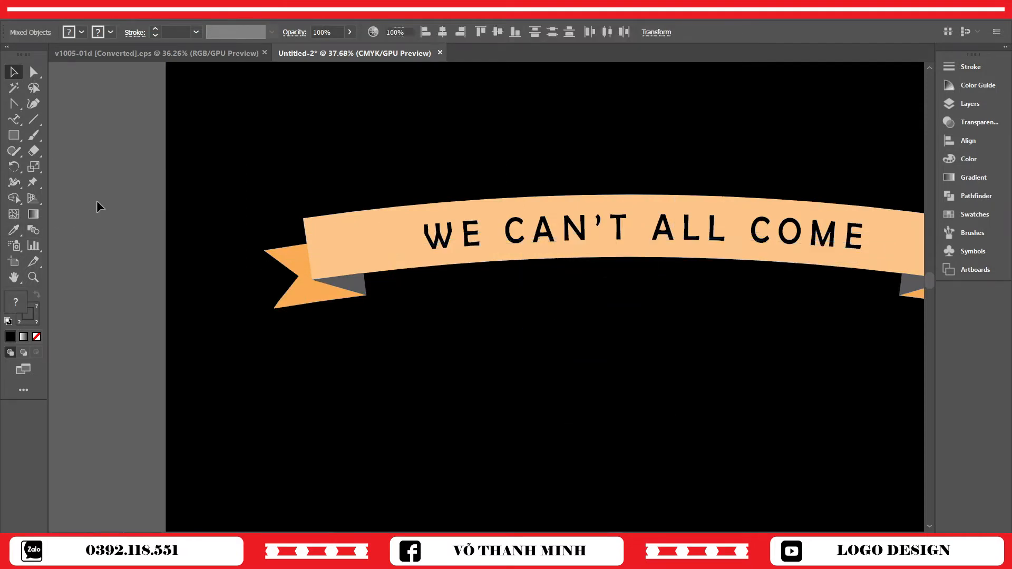
- Slightly increase the font size of the "WE CAN'T ALL COME" text on the upper ribbon and deselect it
{"action": "left_click", "coordinate": [442, 240]}
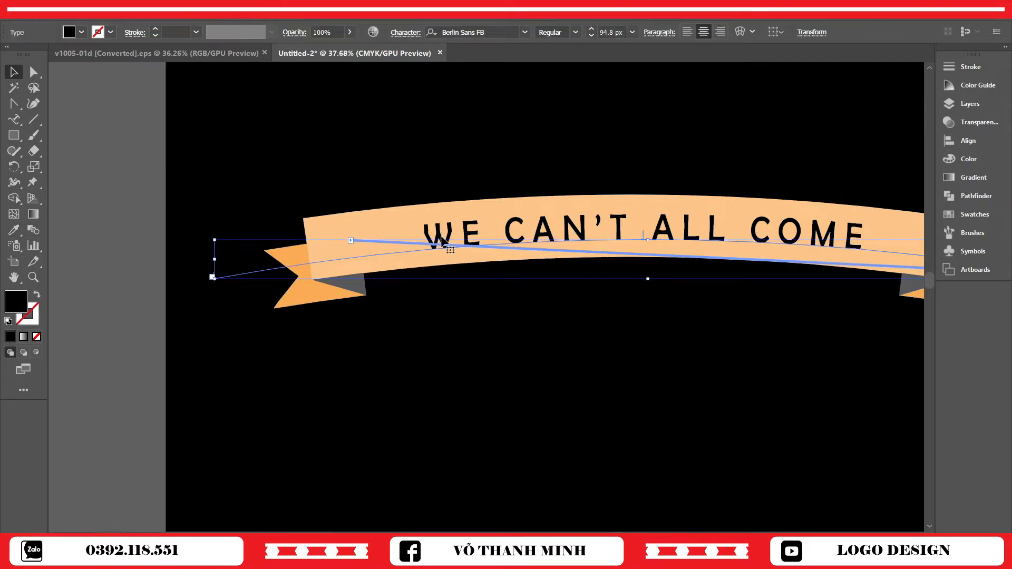
{"action": "scroll", "coordinate": [609, 32], "scroll_direction": "up", "scroll_amount": 8}
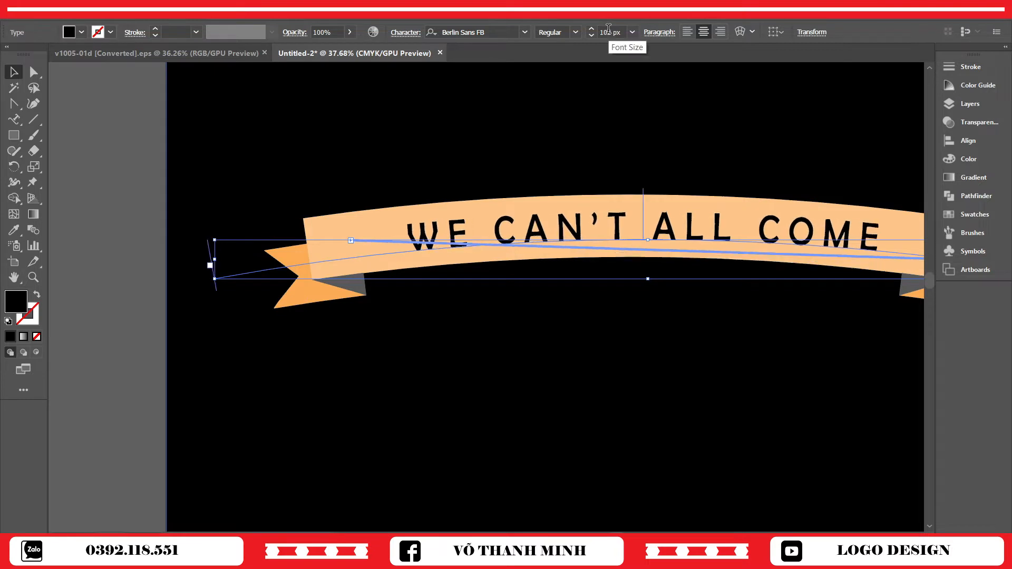
{"action": "left_click", "coordinate": [104, 128]}
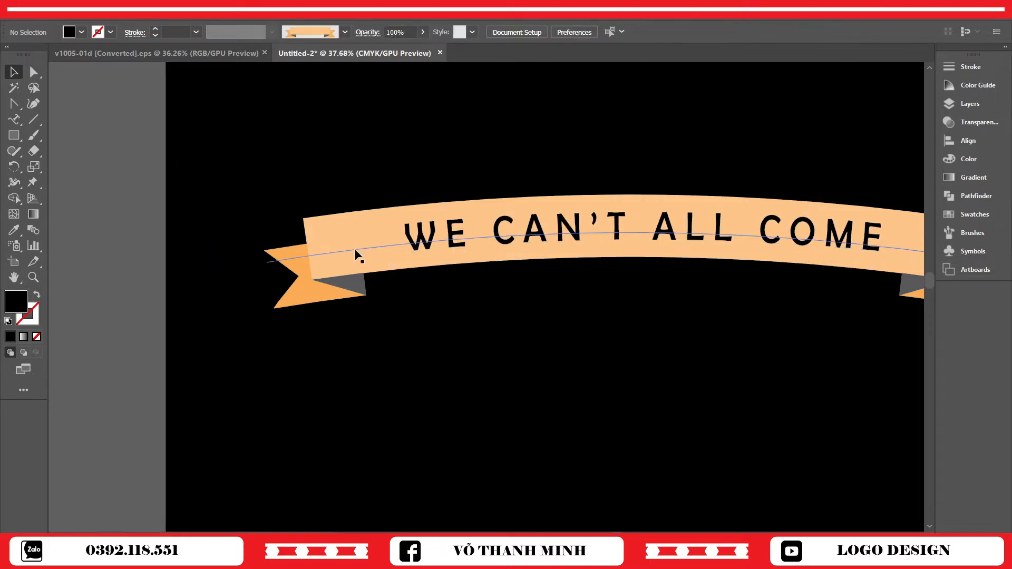
- Draw a black circle about 964 pt in diameter on the empty canvas left of the artboard and deselect it
{"action": "key", "text": "z"}
{"action": "left_click_drag", "start_coordinate": [624, 336], "coordinate": [571, 389]}
{"action": "left_click_drag", "start_coordinate": [612, 324], "coordinate": [559, 325]}
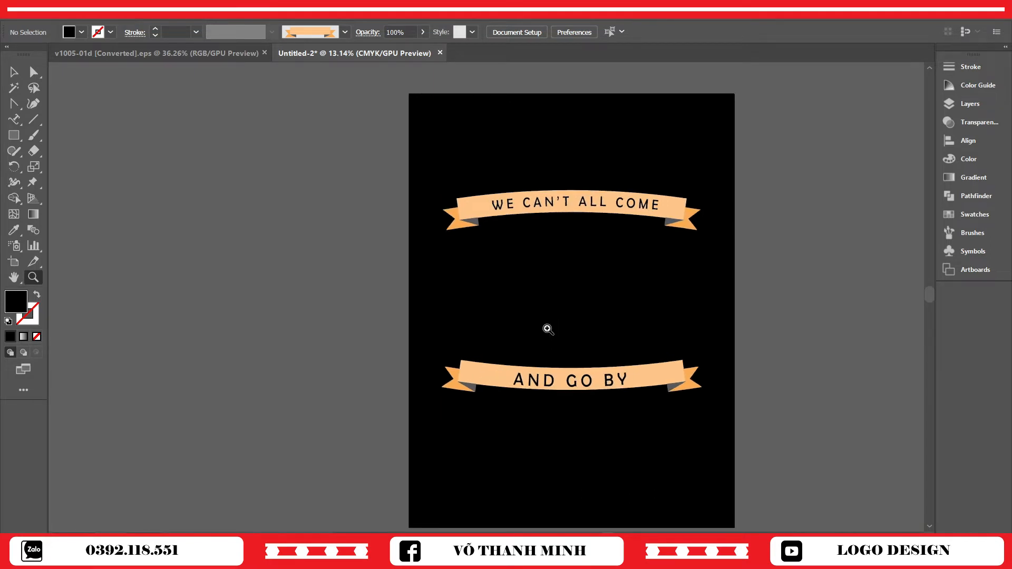
{"action": "left_click_drag", "start_coordinate": [12, 146], "coordinate": [72, 167]}
{"action": "left_click_drag", "start_coordinate": [146, 183], "coordinate": [277, 314]}
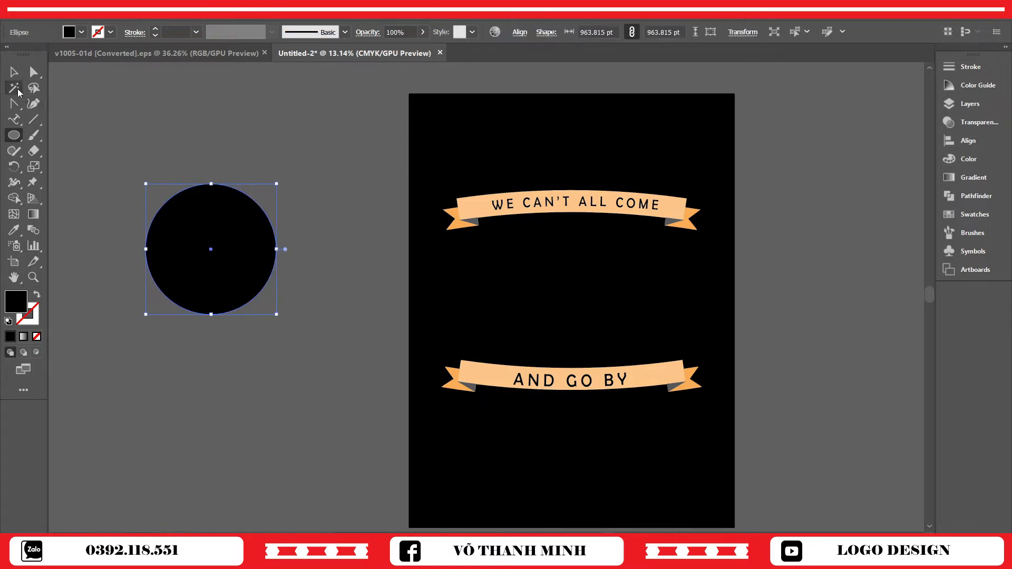
{"action": "left_click", "coordinate": [14, 72]}
{"action": "left_click", "coordinate": [156, 109]}
- Group both ribbon banners together with their texts, leaving the black background out of the group
{"action": "key", "text": "z"}
{"action": "left_click_drag", "start_coordinate": [490, 301], "coordinate": [437, 307]}
{"action": "left_click_drag", "start_coordinate": [484, 329], "coordinate": [468, 299]}
{"action": "left_click", "coordinate": [14, 72]}
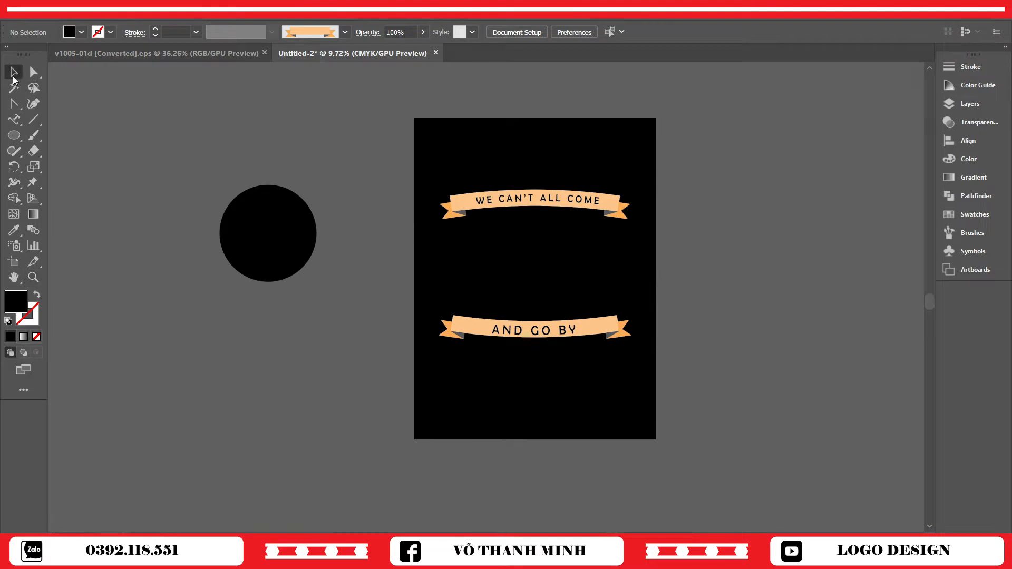
{"action": "left_click_drag", "start_coordinate": [685, 173], "coordinate": [539, 356]}
{"action": "left_click", "coordinate": [609, 149], "text": "shift"}
{"action": "key", "text": "ctrl+g"}
- Center the banner group vertically and horizontally on the black background rectangle, used as the key object
{"action": "left_click", "coordinate": [682, 217]}
{"action": "left_click_drag", "start_coordinate": [677, 207], "coordinate": [561, 297]}
{"action": "left_click", "coordinate": [591, 281]}
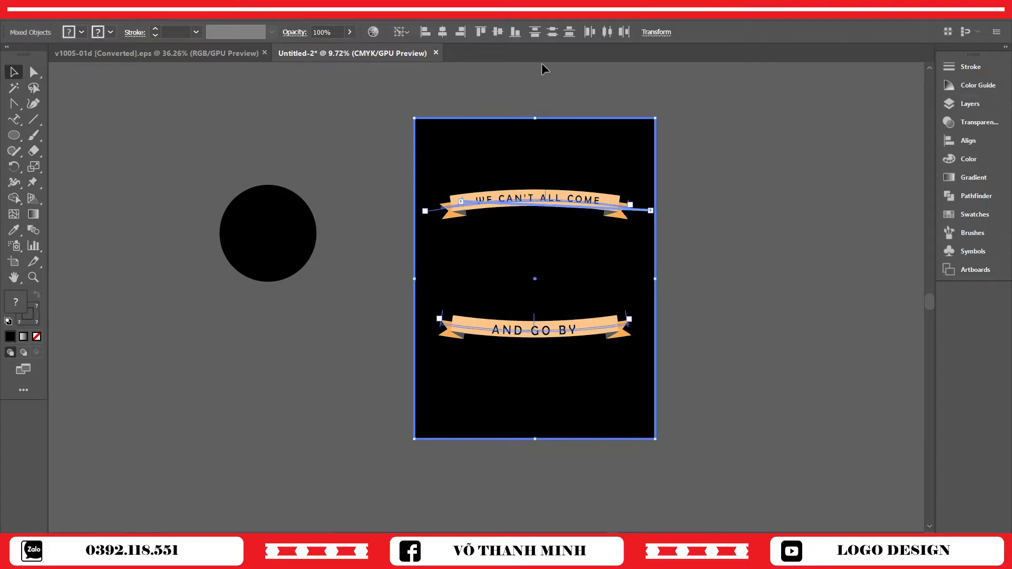
{"action": "left_click", "coordinate": [497, 34]}
{"action": "left_click", "coordinate": [443, 35]}
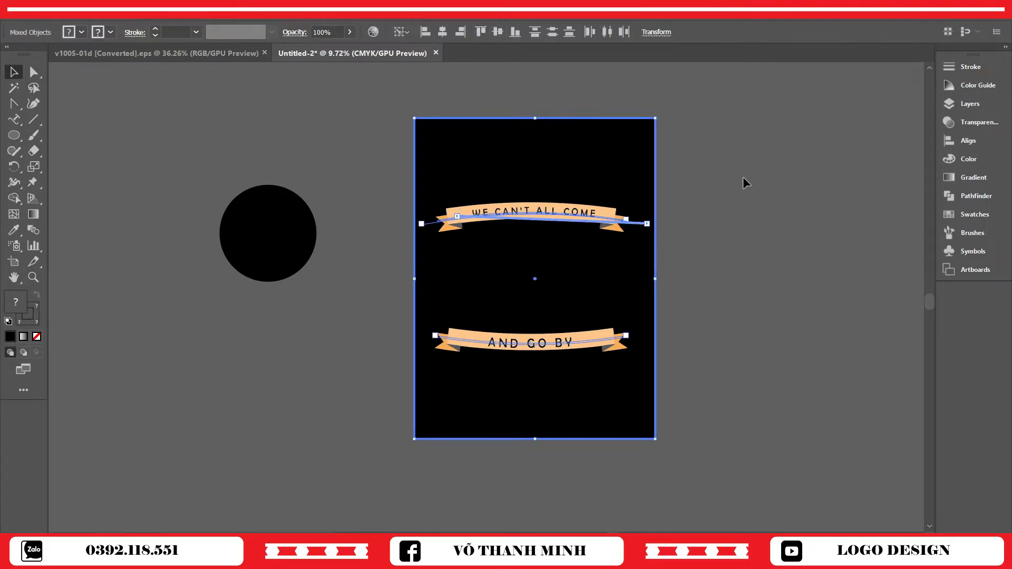
{"action": "left_click", "coordinate": [754, 366]}
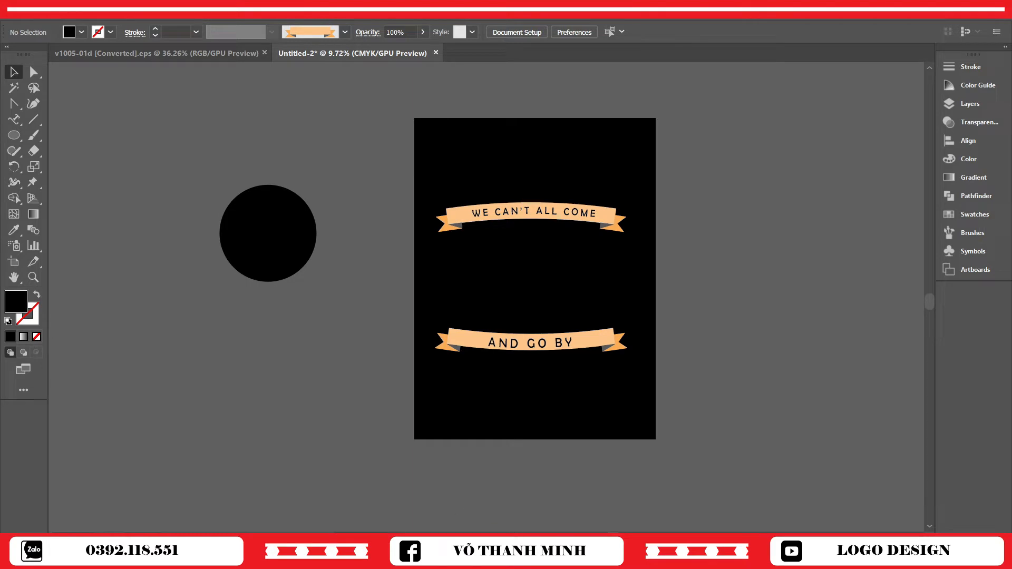
- Switch to the web browser and run an image search for "witch png"
{"action": "mouse_move", "coordinate": [276, 559]}
{"action": "left_click", "coordinate": [188, 500]}
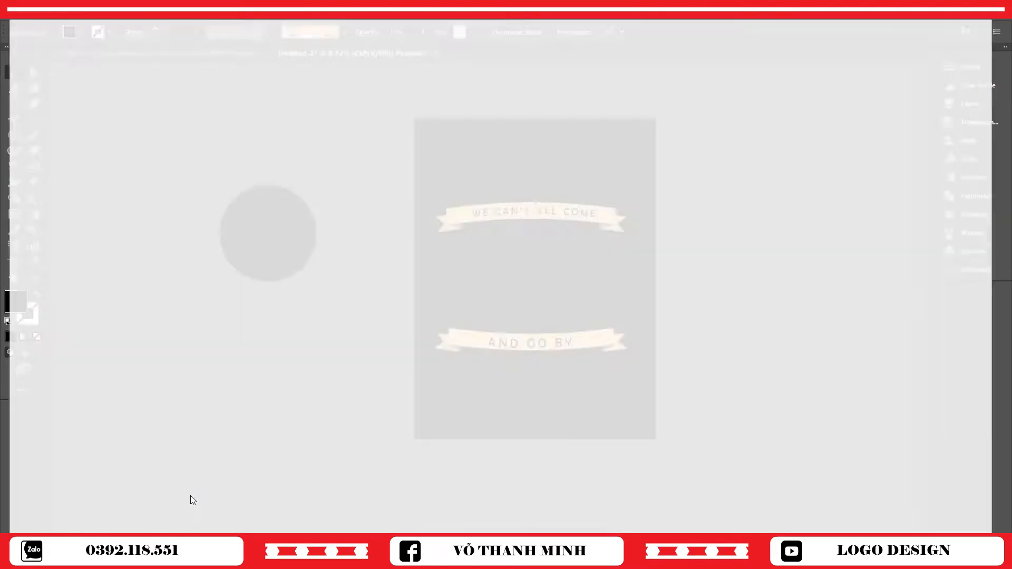
{"action": "left_click", "coordinate": [250, 20]}
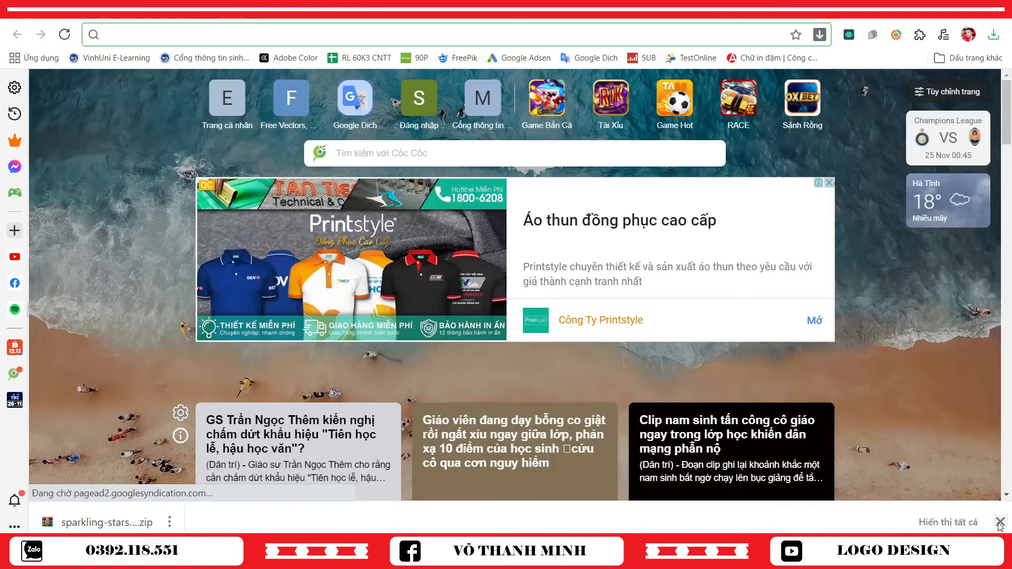
{"action": "left_click", "coordinate": [1000, 522]}
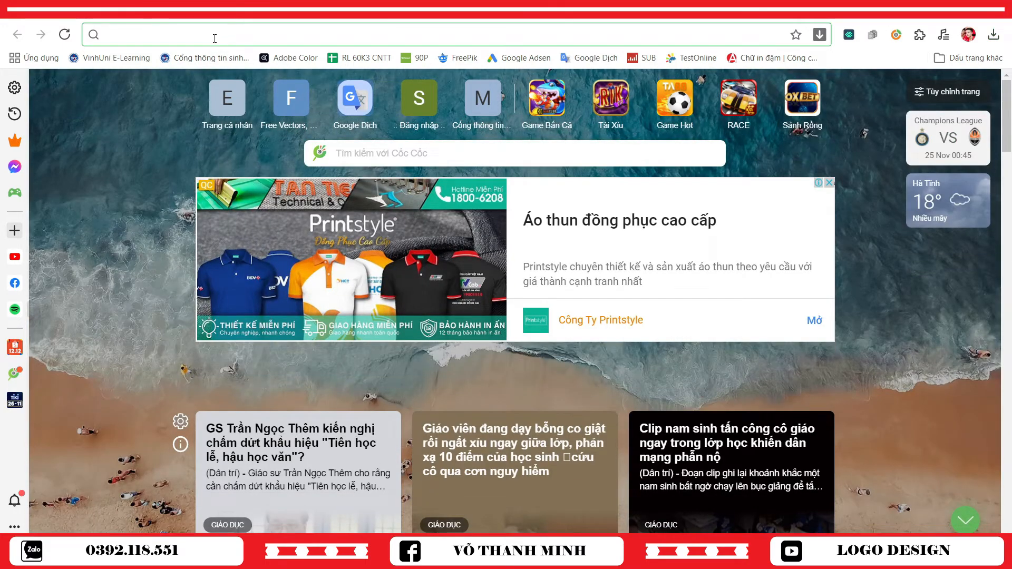
{"action": "type", "text": "witch"}
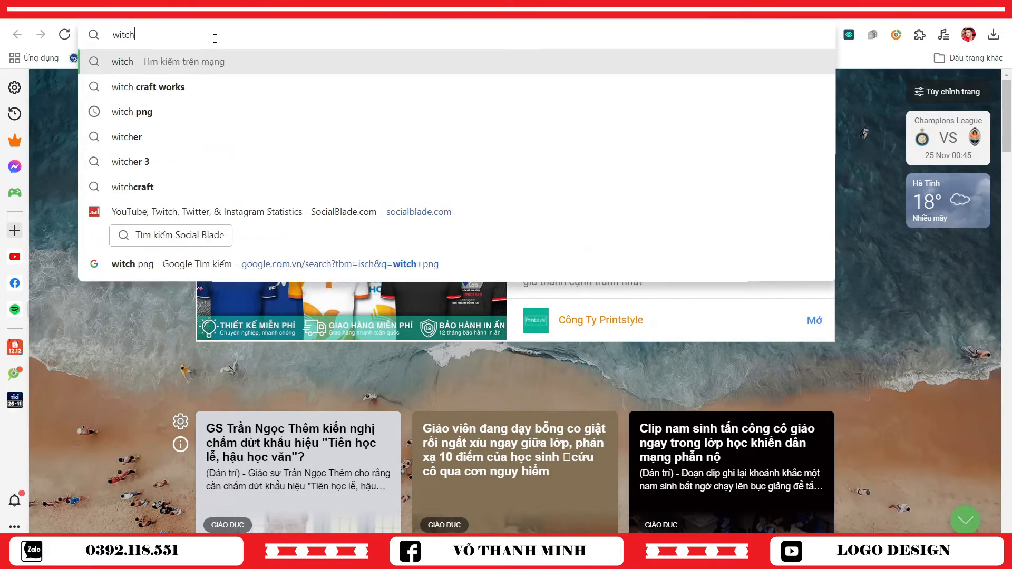
{"action": "type", "text": " png"}
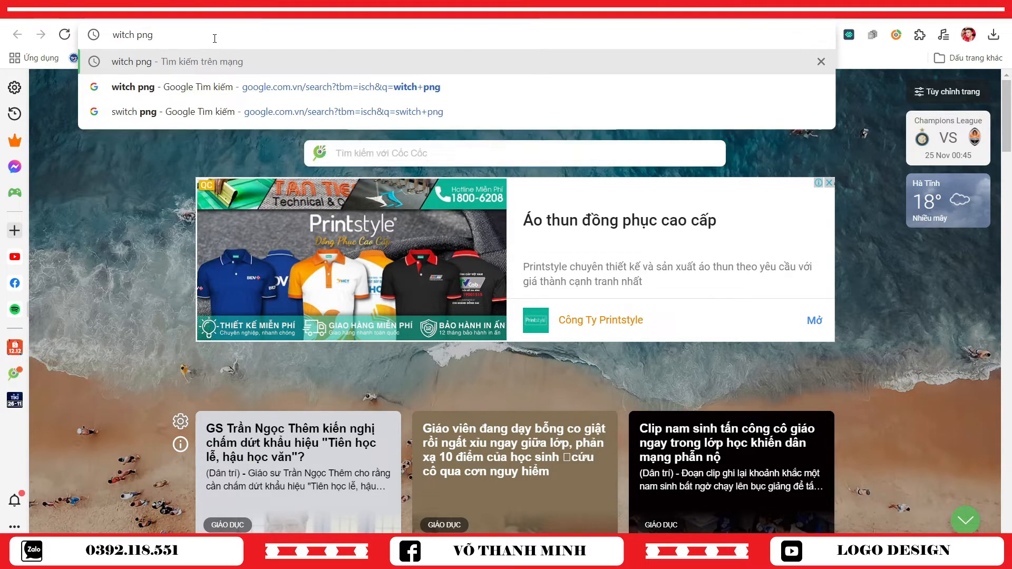
{"action": "key", "text": "Return"}
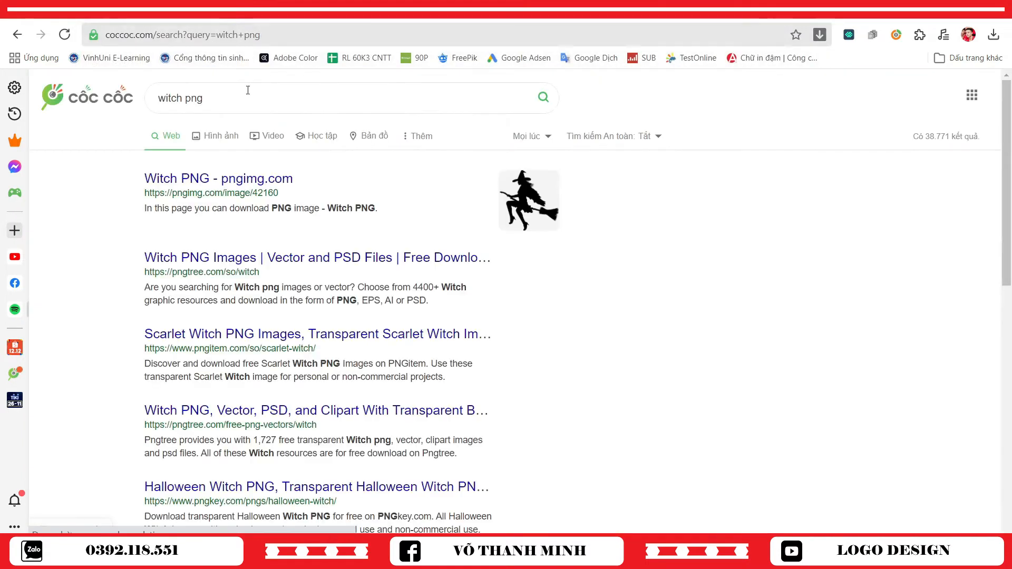
{"action": "left_click", "coordinate": [217, 138]}
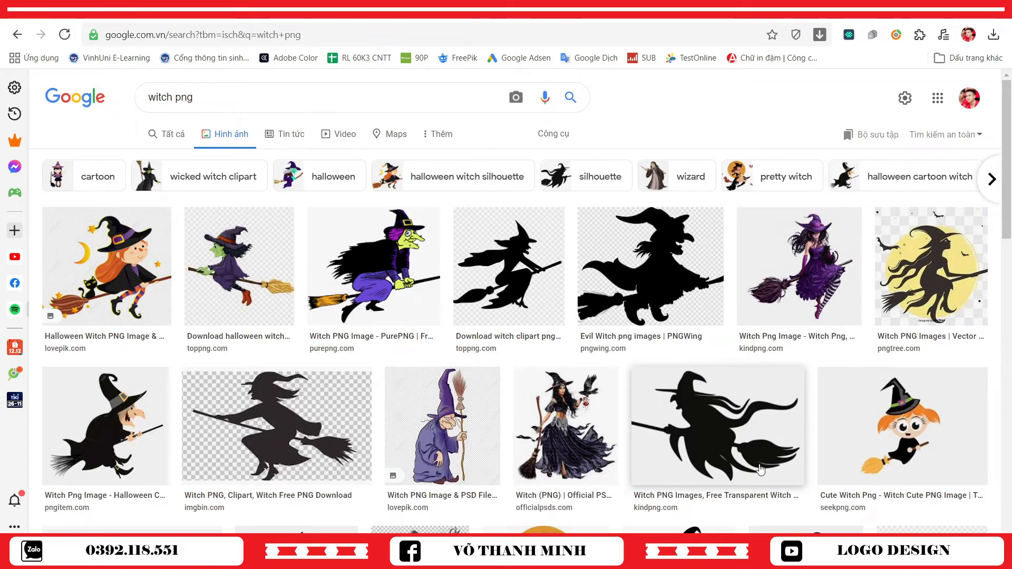
- Copy the kindpng silhouette of a witch on a broom and paste it into the Illustrator document
{"action": "left_click", "coordinate": [721, 430]}
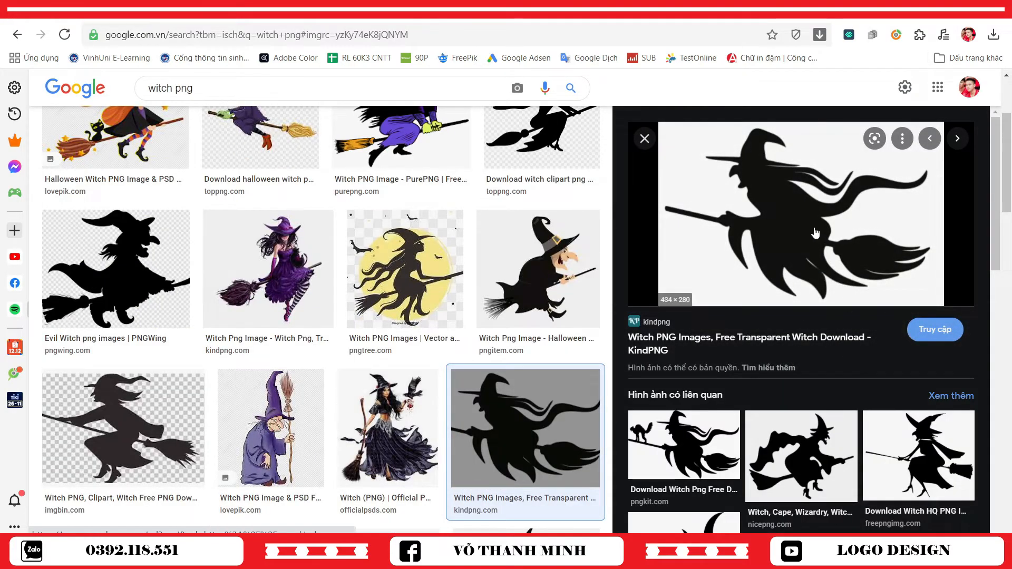
{"action": "right_click", "coordinate": [791, 193]}
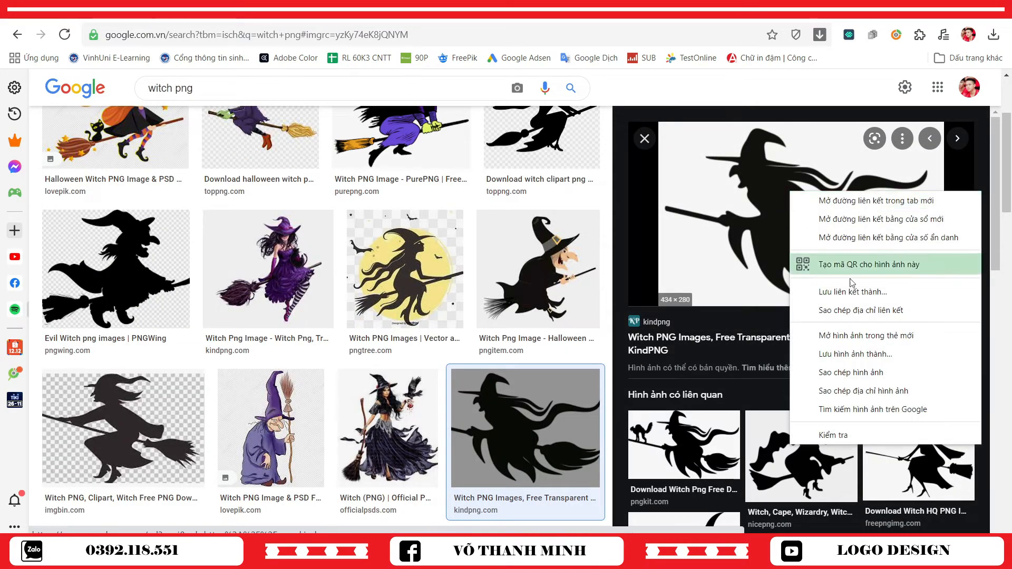
{"action": "left_click", "coordinate": [865, 365]}
{"action": "key", "text": "alt+Tab"}
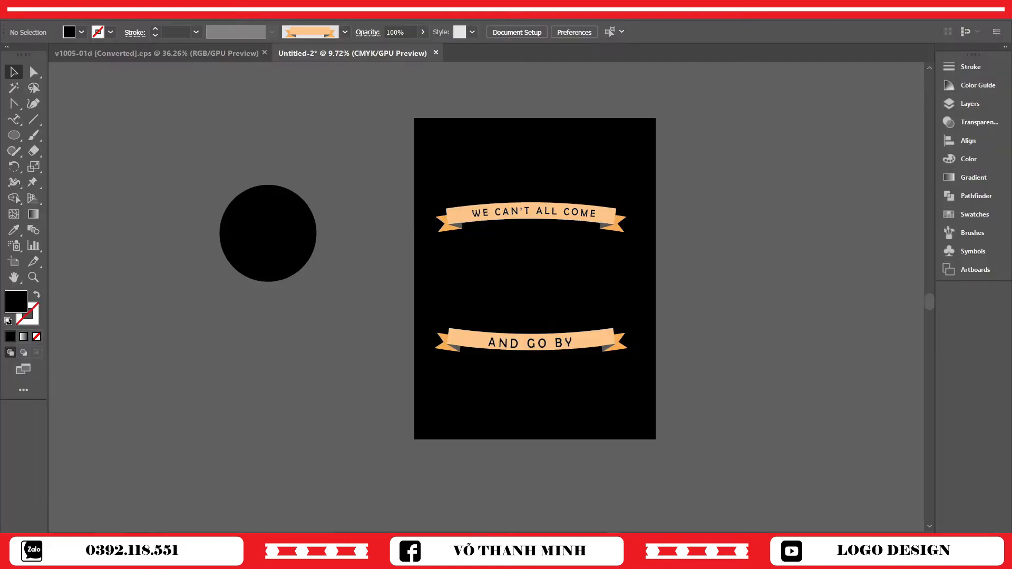
{"action": "key", "text": "ctrl+v"}
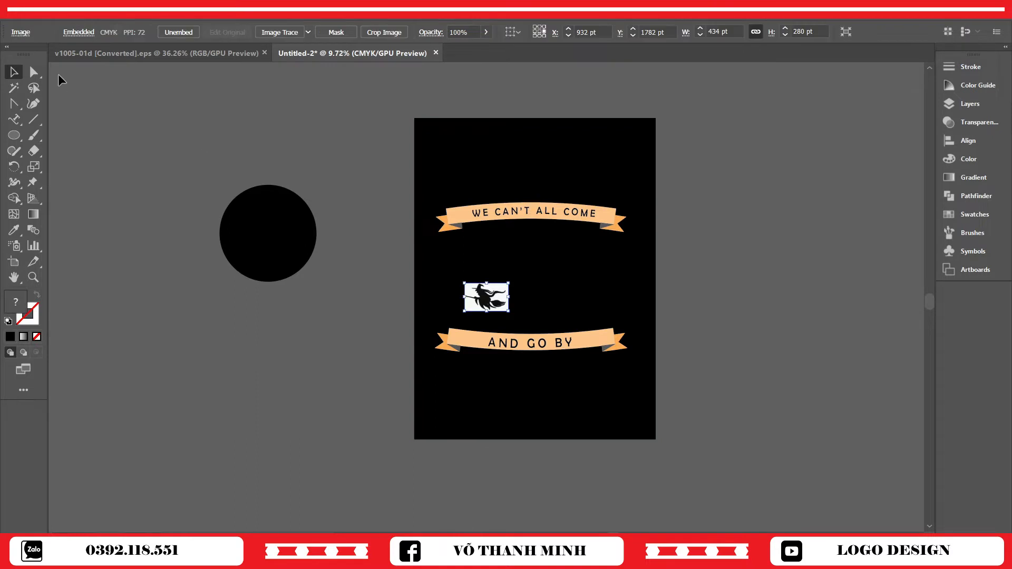
- Move the witch image to the right of the artboard and enlarge it to about 3414 by 2203 pt
{"action": "left_click_drag", "start_coordinate": [493, 305], "coordinate": [897, 287]}
{"action": "left_click_drag", "start_coordinate": [847, 232], "coordinate": [600, 231]}
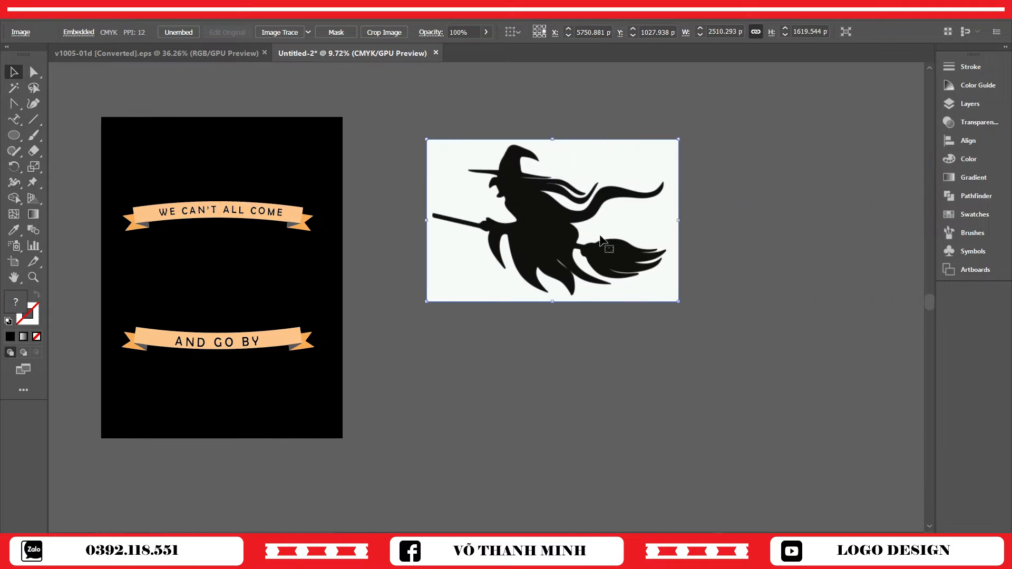
{"action": "left_click_drag", "start_coordinate": [684, 304], "coordinate": [758, 366]}
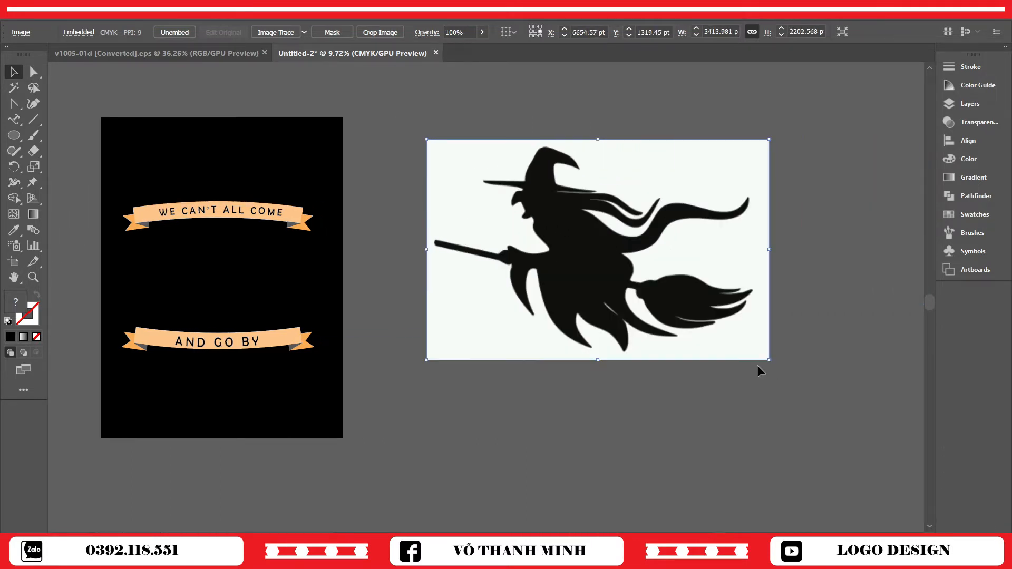
{"action": "left_click", "coordinate": [541, 123]}
- Convert the witch image to vector shapes with Image Trace using the Default preset, and expand the result
{"action": "left_click", "coordinate": [578, 191]}
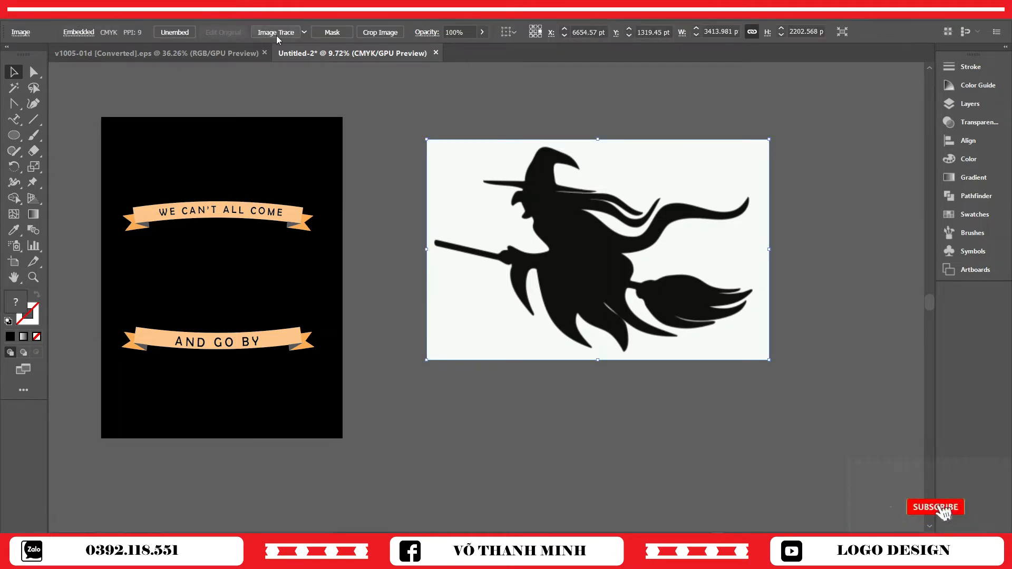
{"action": "left_click", "coordinate": [276, 33]}
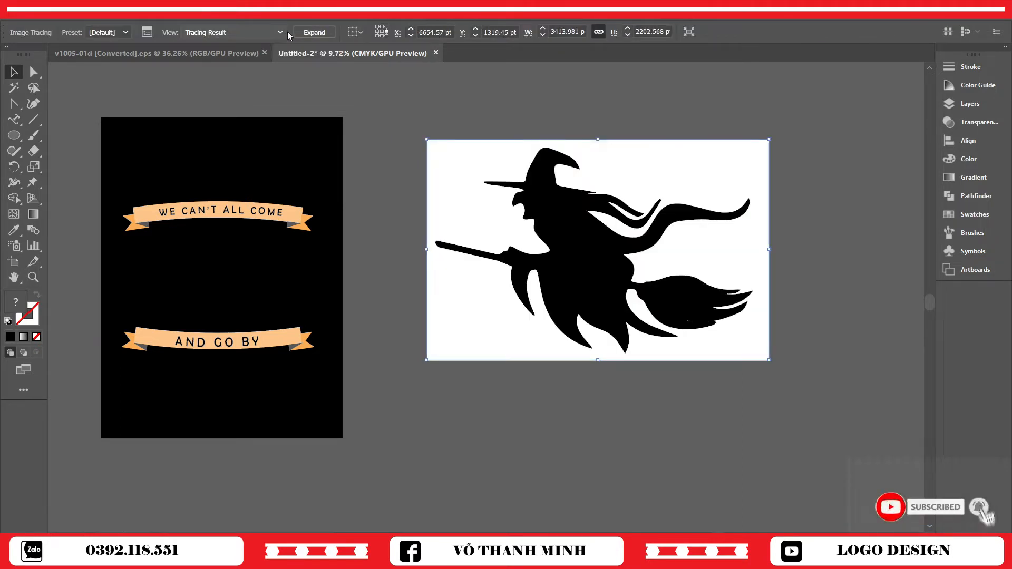
{"action": "left_click", "coordinate": [314, 32]}
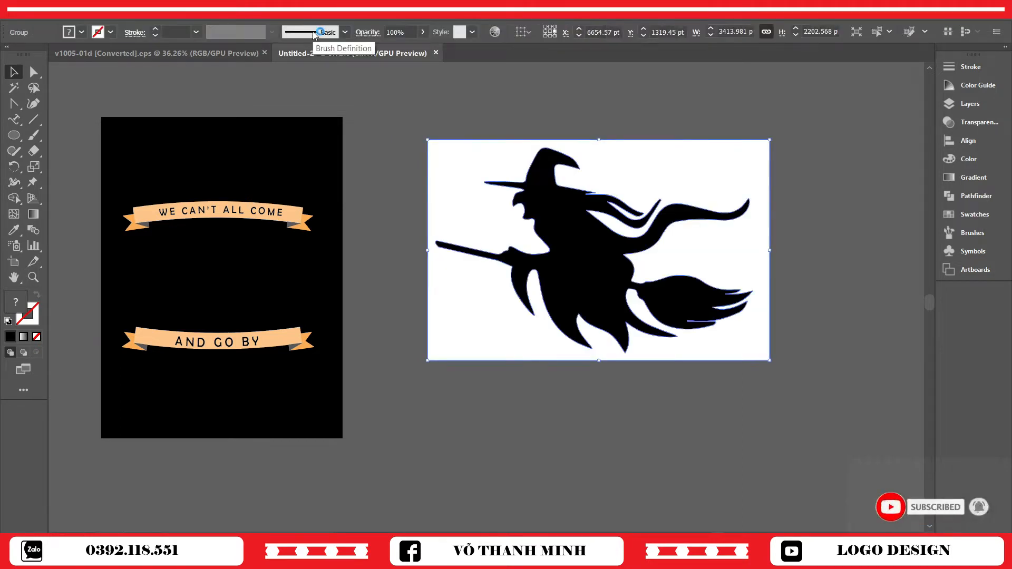
{"action": "left_click", "coordinate": [587, 99]}
- Ungroup the traced witch artwork and delete its white background
{"action": "left_click", "coordinate": [650, 168]}
{"action": "right_click", "coordinate": [649, 168]}
{"action": "left_click", "coordinate": [680, 263]}
{"action": "left_click", "coordinate": [786, 188]}
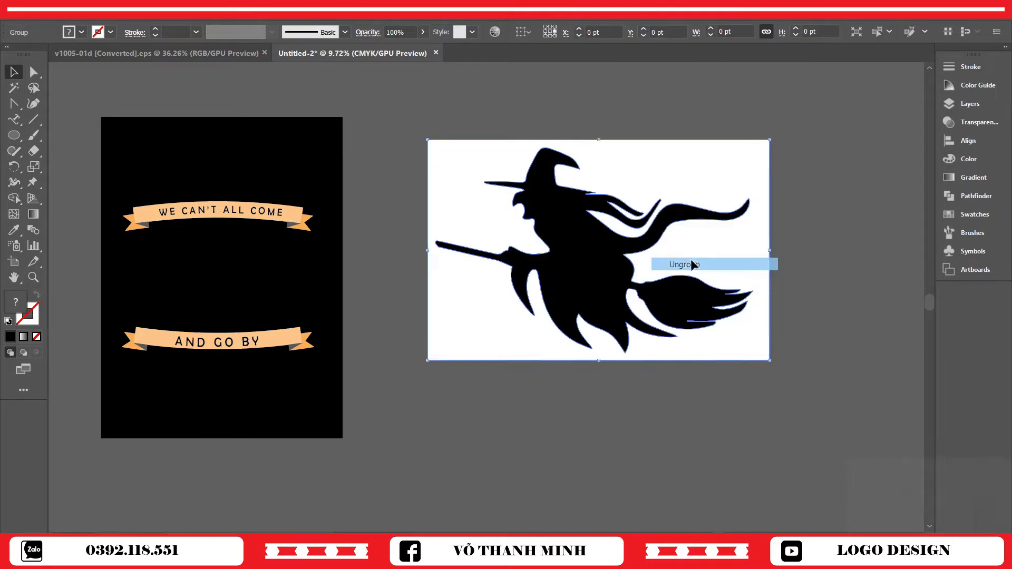
{"action": "left_click", "coordinate": [682, 160]}
{"action": "key", "text": "Delete"}
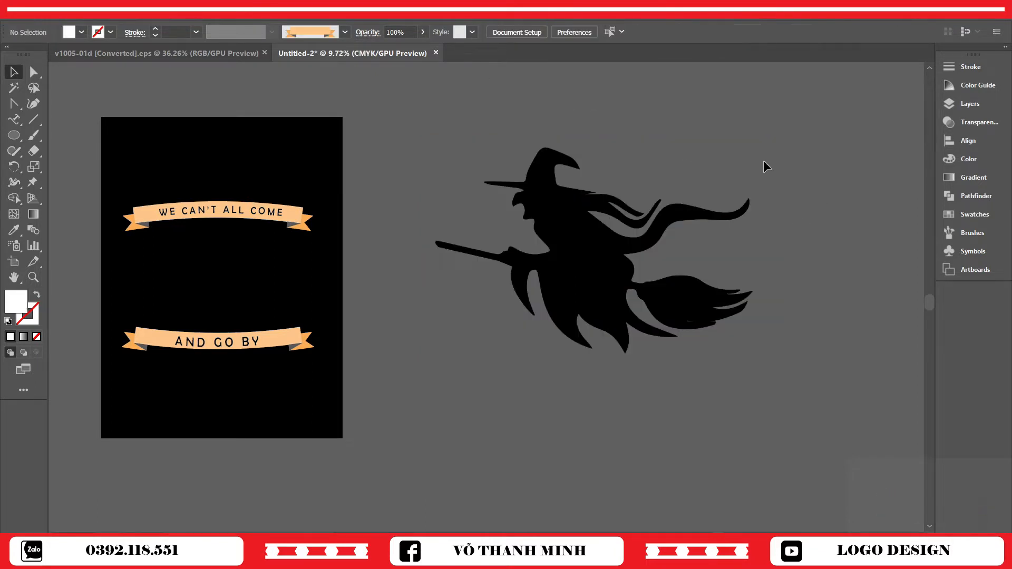
- Move the traced witch silhouette to the empty area on the other side of the black artboard
{"action": "key", "text": "z"}
{"action": "left_click_drag", "start_coordinate": [708, 272], "coordinate": [627, 293]}
{"action": "left_click_drag", "start_coordinate": [632, 295], "coordinate": [380, 321]}
{"action": "left_click", "coordinate": [14, 72]}
{"action": "key", "text": "z"}
{"action": "left_click", "coordinate": [14, 73]}
{"action": "left_click", "coordinate": [324, 134]}
{"action": "left_click_drag", "start_coordinate": [364, 273], "coordinate": [252, 278]}
- Draw a black circle, enlarge it to about 1763 pt in diameter, and place it over the witch's body
{"action": "left_click", "coordinate": [431, 173]}
{"action": "left_click_drag", "start_coordinate": [410, 266], "coordinate": [317, 214]}
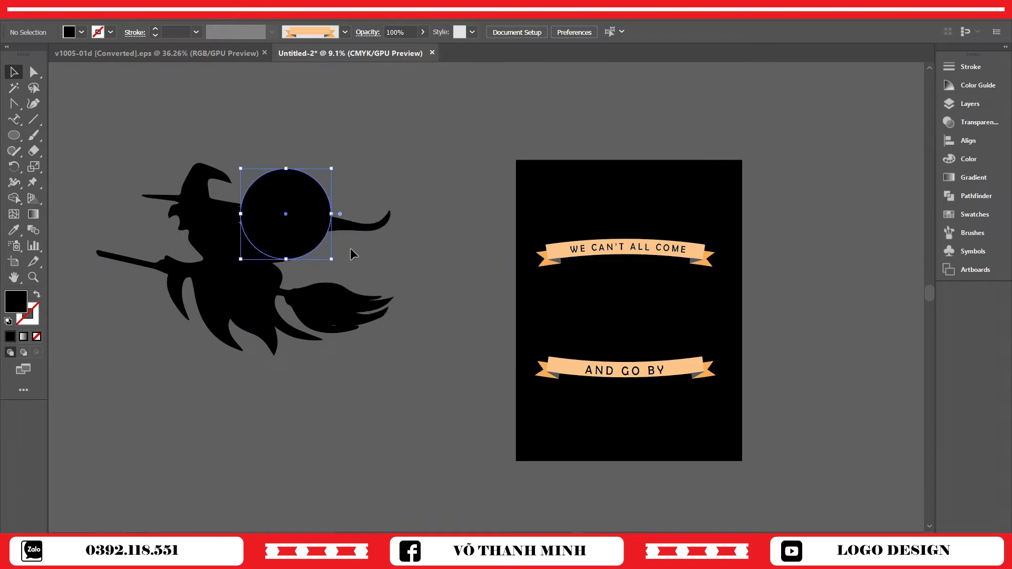
{"action": "left_click_drag", "start_coordinate": [332, 262], "coordinate": [407, 337]}
{"action": "left_click_drag", "start_coordinate": [387, 232], "coordinate": [311, 244]}
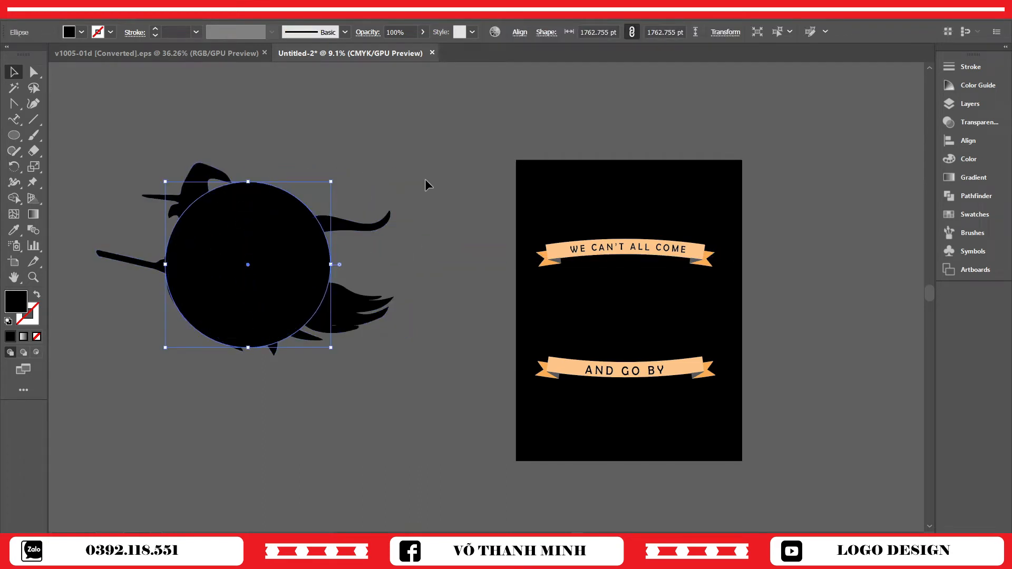
- Try to apply the upper banner's appearance to the circle with the Eyedropper, and undo it
{"action": "key", "text": "i"}
{"action": "left_click", "coordinate": [566, 246]}
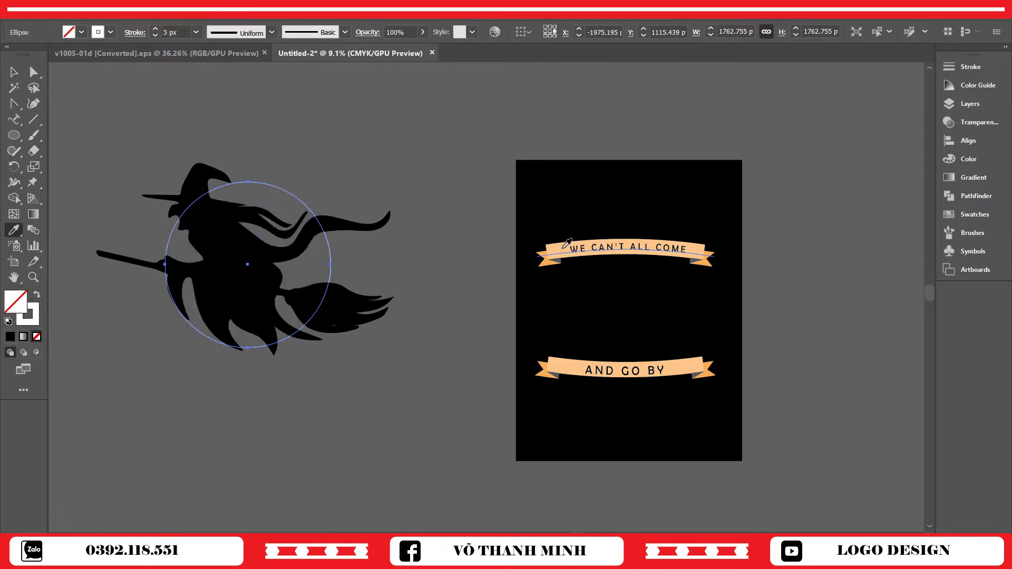
{"action": "key", "text": "ctrl+z"}
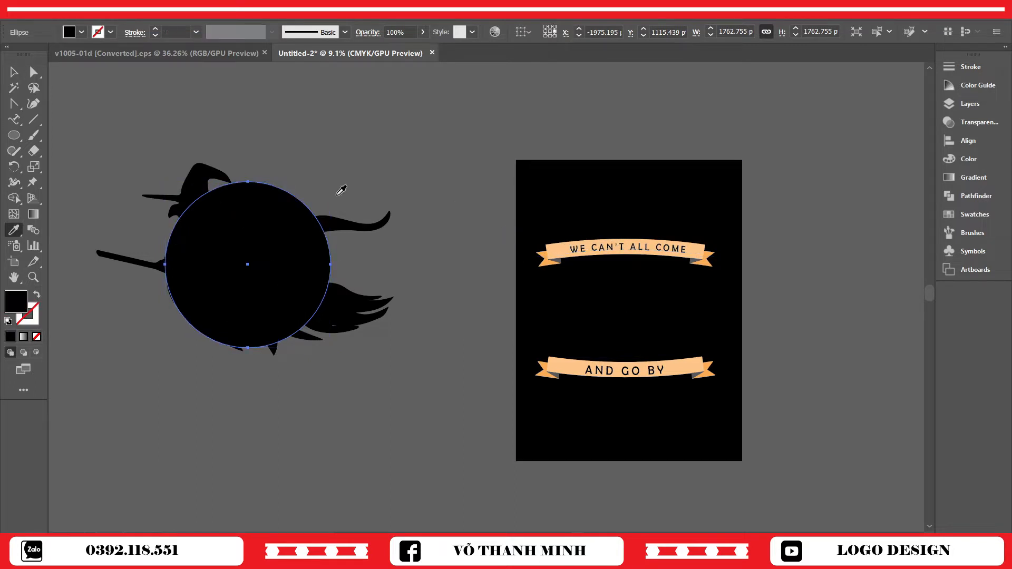
- Convert the banner texts "WE CAN'T ALL COME" and "AND GO BY" to outlines and expand the banners' appearance
{"action": "left_click", "coordinate": [14, 73]}
{"action": "left_click", "coordinate": [434, 139]}
{"action": "left_click", "coordinate": [550, 252]}
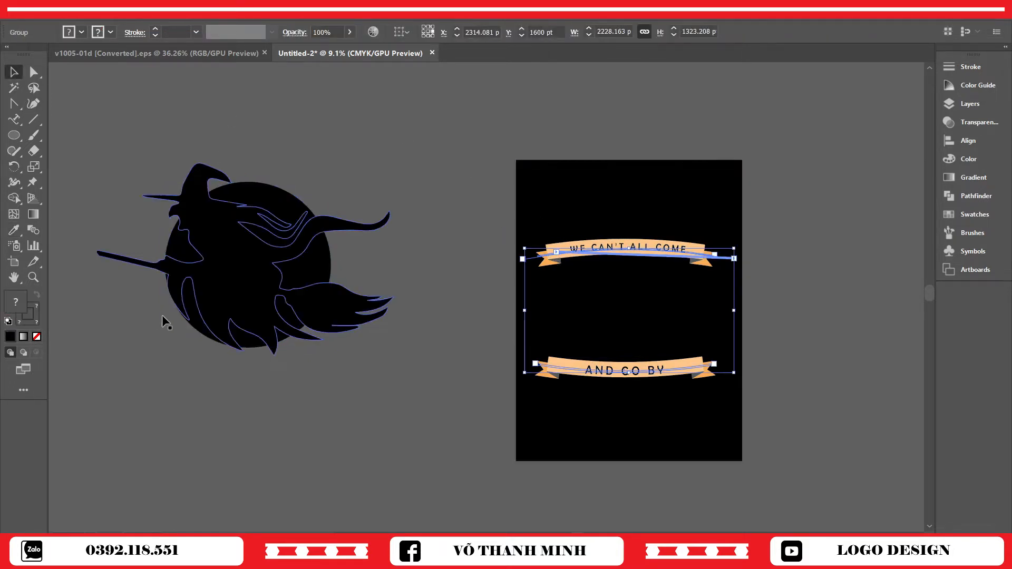
{"action": "left_click", "coordinate": [648, 189]}
{"action": "left_click_drag", "start_coordinate": [467, 218], "coordinate": [759, 437]}
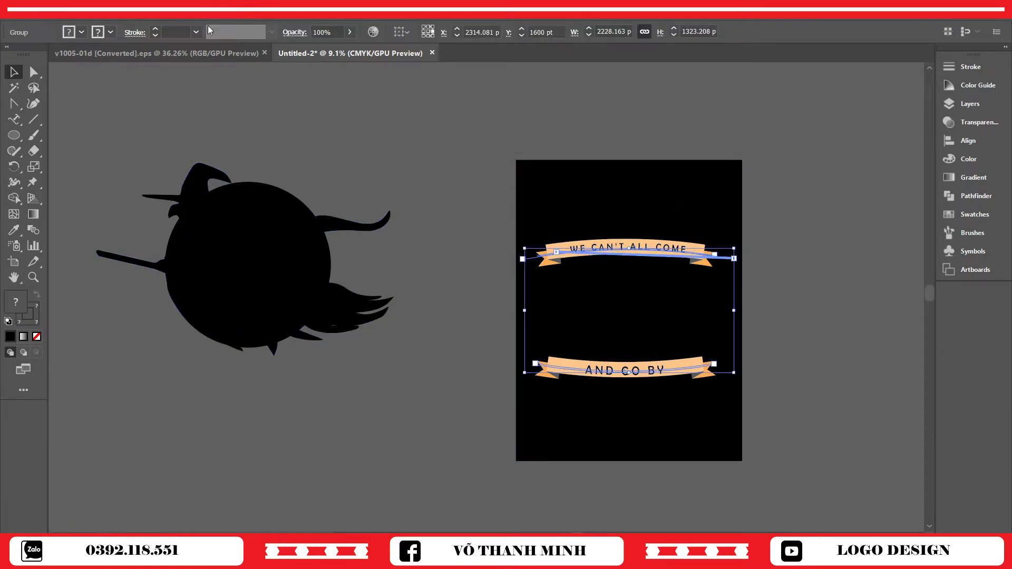
{"action": "key", "text": "ctrl+shift+o"}
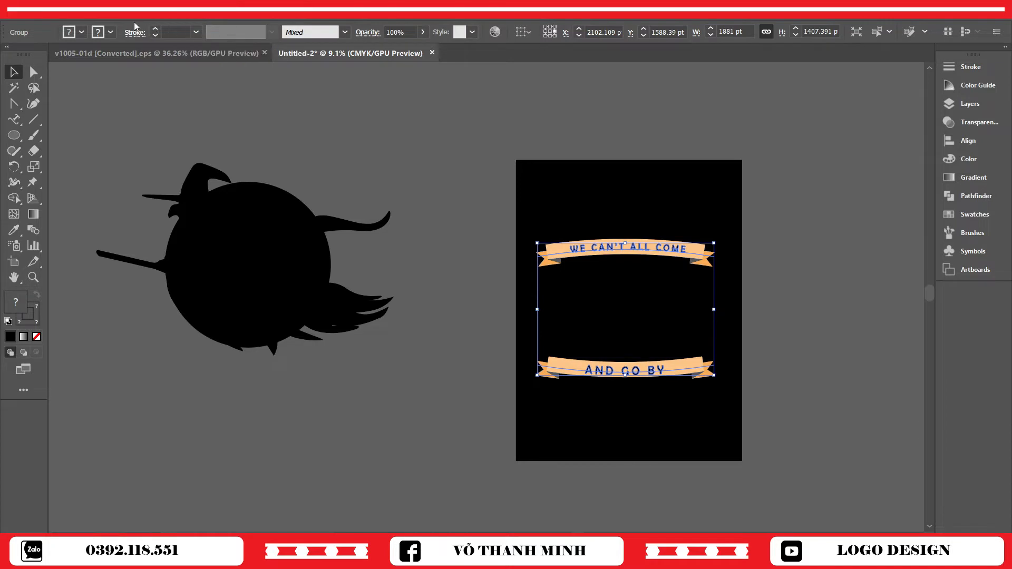
{"action": "left_click", "coordinate": [119, 17]}
{"action": "left_click", "coordinate": [173, 145]}
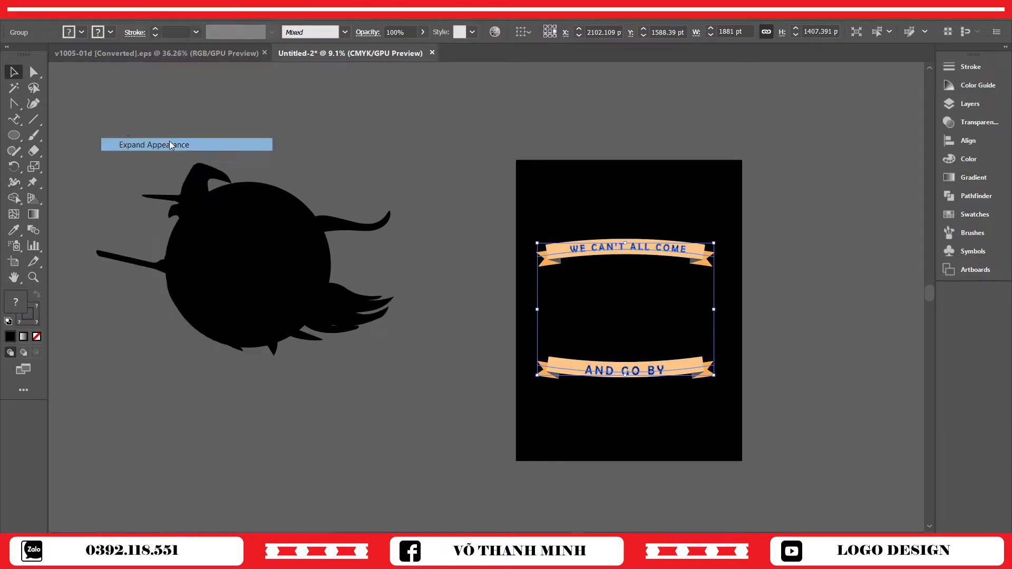
- Fill the circle with the upper banner's light orange using the Eyedropper and send it behind the witch
{"action": "left_click", "coordinate": [414, 225]}
{"action": "left_click", "coordinate": [278, 260]}
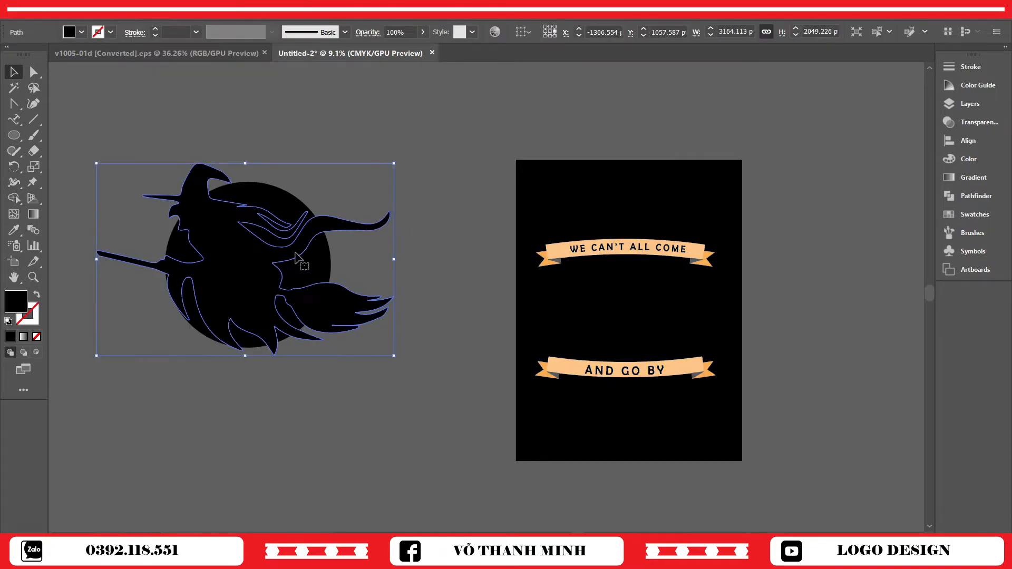
{"action": "left_click", "coordinate": [301, 181]}
{"action": "key", "text": "l"}
{"action": "left_click_drag", "start_coordinate": [266, 224], "coordinate": [349, 141]}
{"action": "key", "text": "i"}
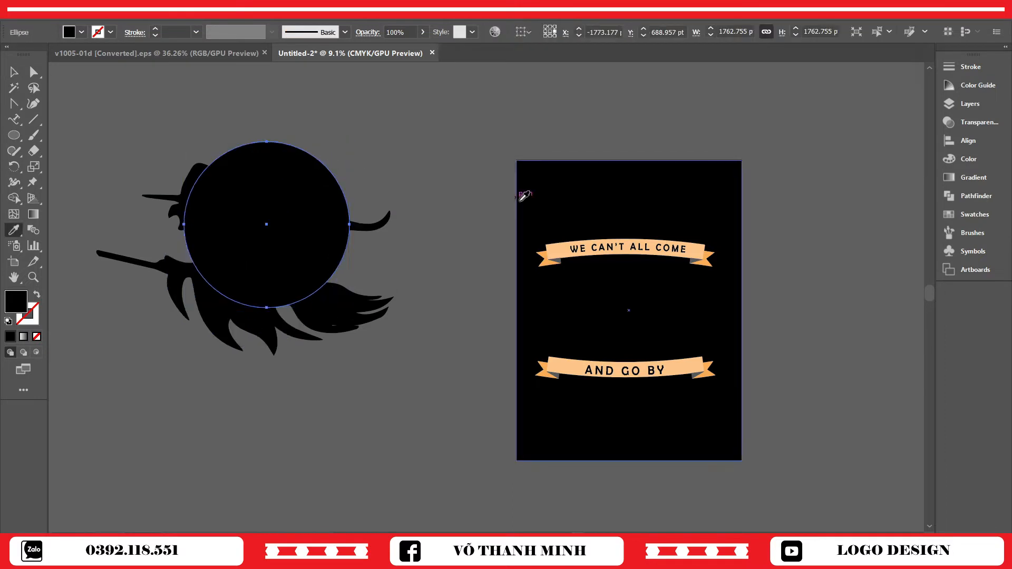
{"action": "left_click", "coordinate": [559, 243]}
{"action": "key", "text": "ctrl+["}
{"action": "left_click", "coordinate": [14, 71]}
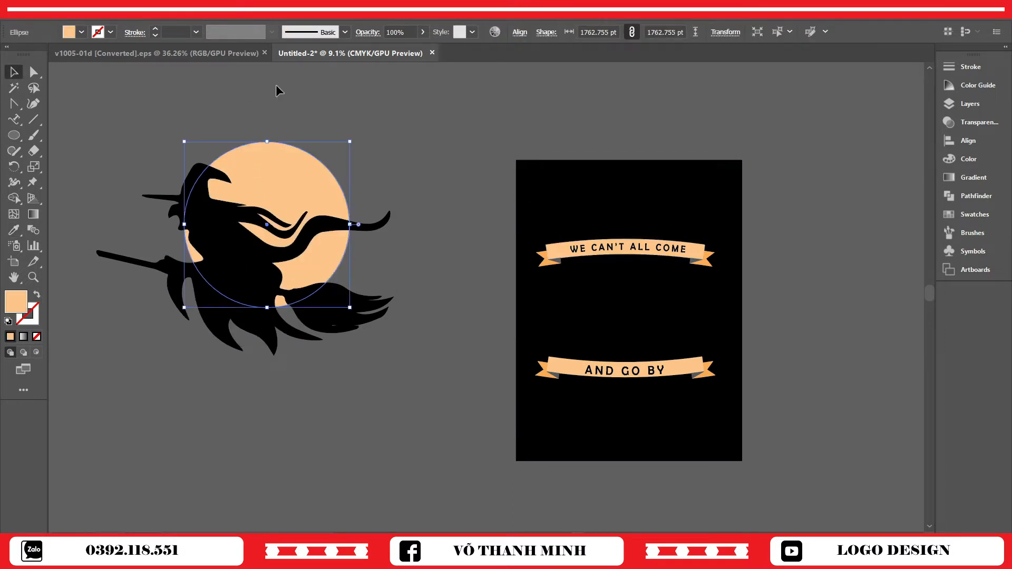
- Reposition the orange circle so that it sits behind the middle of the witch's body like a moon
{"action": "left_click", "coordinate": [276, 90]}
{"action": "left_click_drag", "start_coordinate": [333, 191], "coordinate": [297, 226]}
{"action": "left_click", "coordinate": [384, 253]}
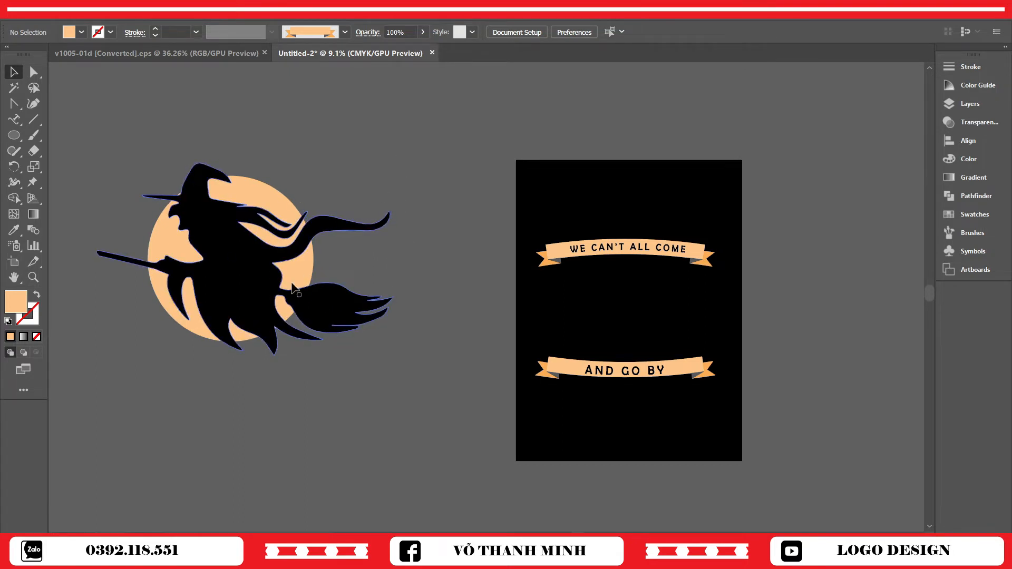
- Reflect the witch silhouette across the vertical axis so that she faces the artboard
{"action": "left_click", "coordinate": [241, 265]}
{"action": "right_click", "coordinate": [231, 245]}
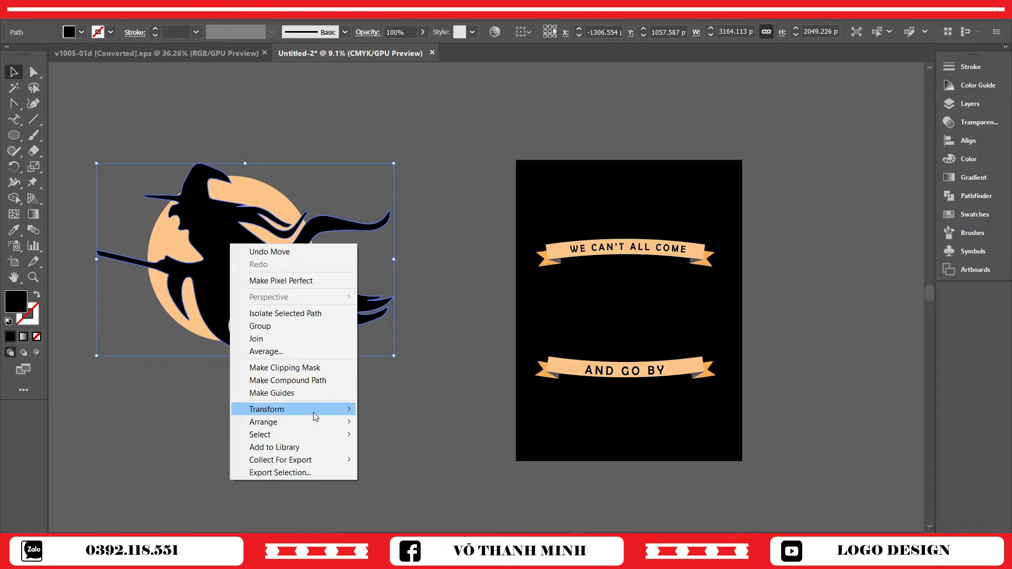
{"action": "mouse_move", "coordinate": [313, 412]}
{"action": "left_click", "coordinate": [400, 451]}
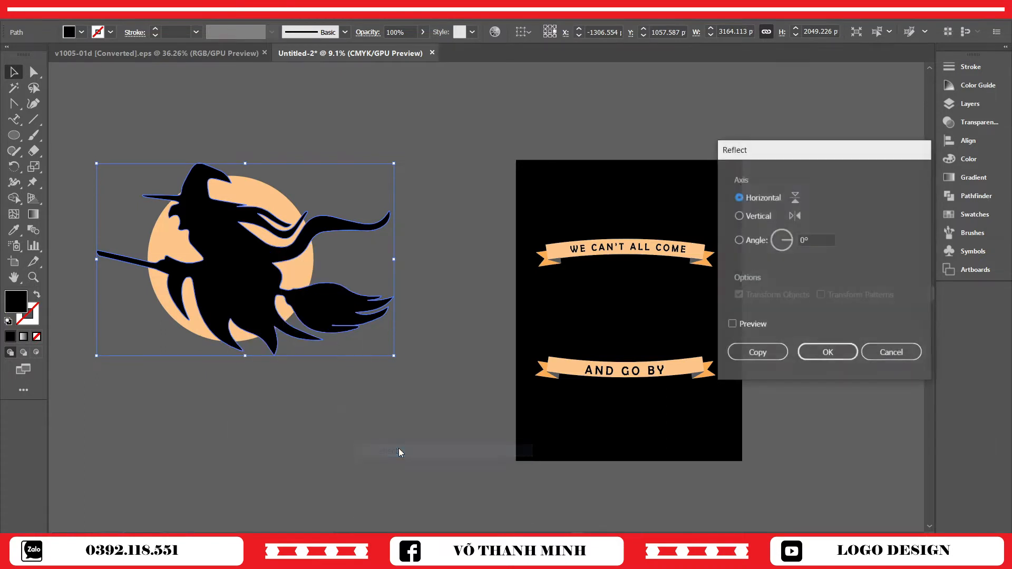
{"action": "left_click", "coordinate": [829, 353]}
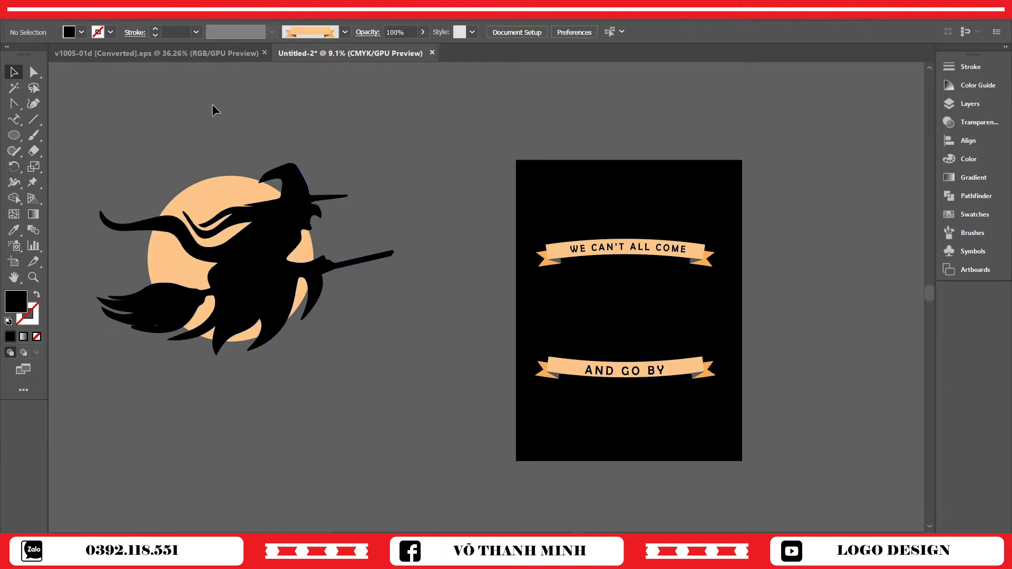
- Align the witch and the moon circle to each other's horizontal and vertical centers
{"action": "left_click", "coordinate": [196, 100]}
{"action": "scroll", "coordinate": [304, 131], "scroll_direction": "left", "scroll_amount": 3}
{"action": "left_click", "coordinate": [381, 246]}
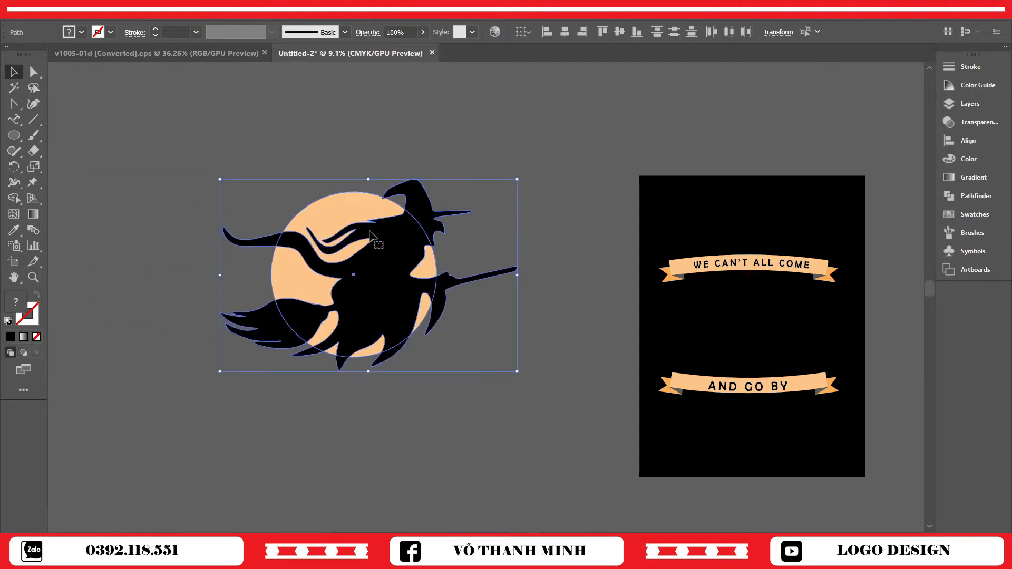
{"action": "left_click", "coordinate": [564, 32]}
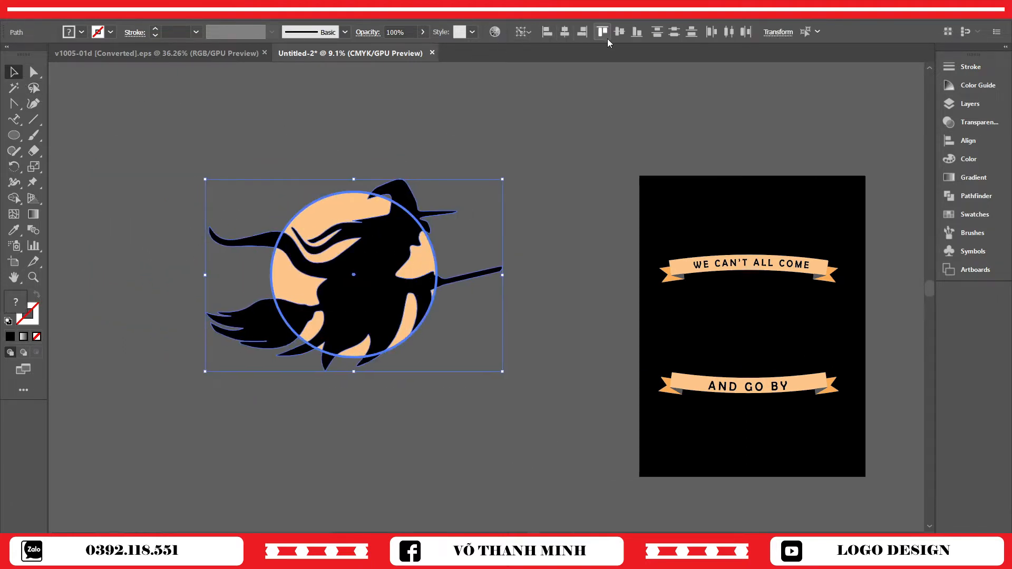
{"action": "left_click", "coordinate": [569, 159]}
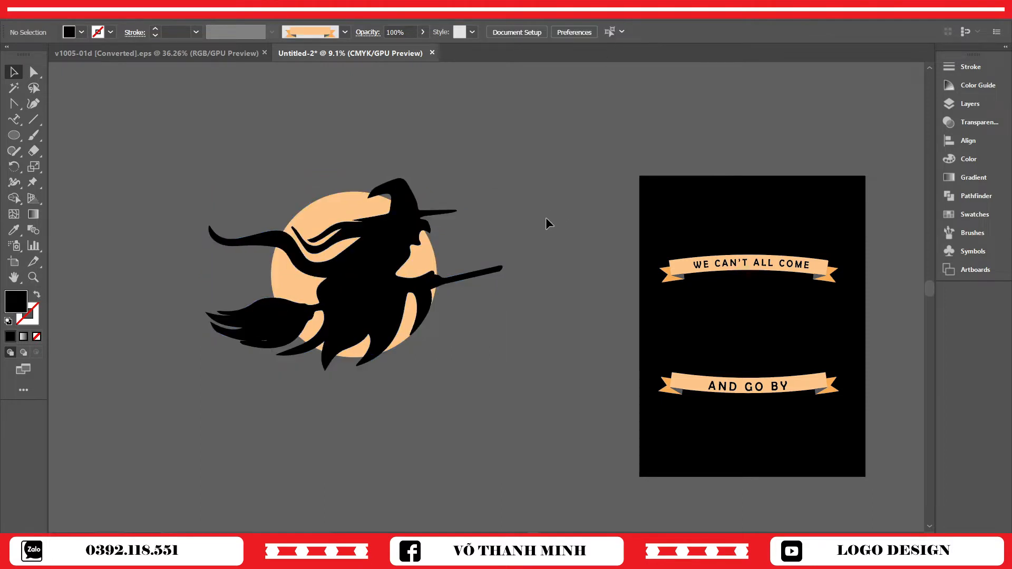
- Duplicate the black witch silhouette and place the copy above the witch-and-moon artwork, toward the artboard
{"action": "left_click", "coordinate": [381, 256]}
{"action": "left_click", "coordinate": [528, 147]}
{"action": "left_click", "coordinate": [376, 259]}
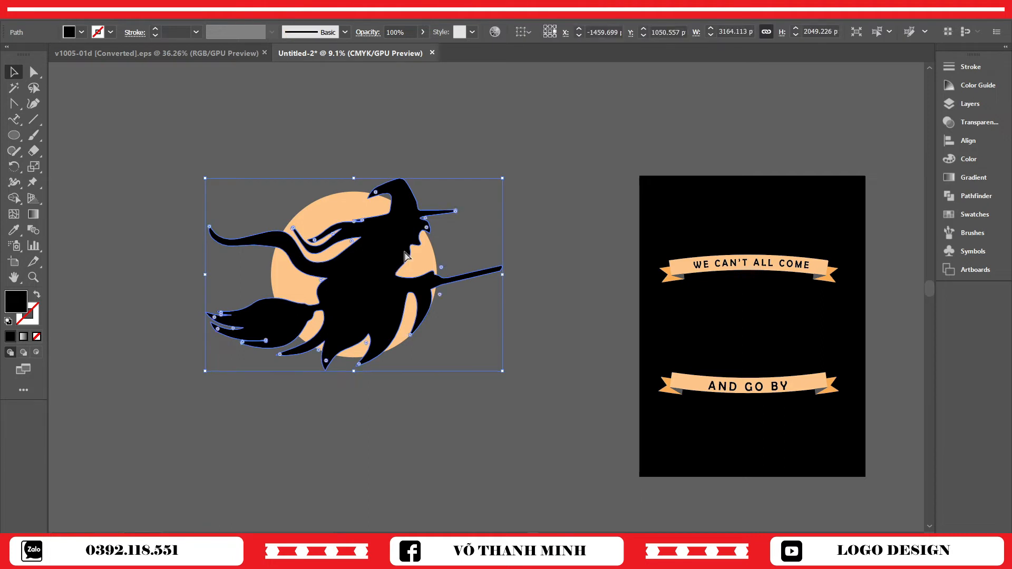
{"action": "left_click", "coordinate": [492, 188]}
{"action": "left_click_drag", "start_coordinate": [390, 247], "coordinate": [581, 149]}
{"action": "left_click", "coordinate": [323, 186]}
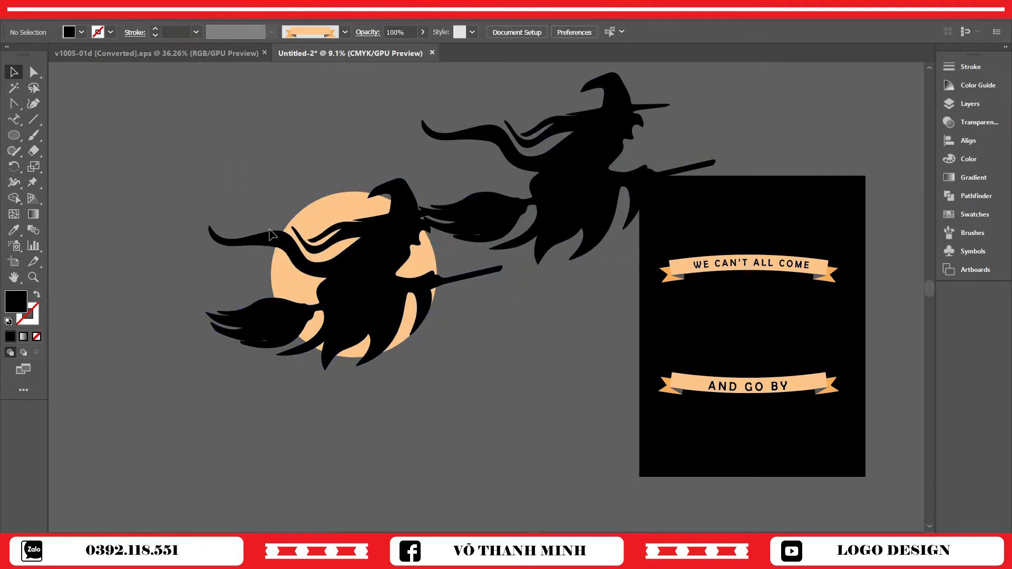
- Move the original witch and moon away from the copy, and cut the witch shape out of the moon with the Shape Builder
{"action": "left_click_drag", "start_coordinate": [373, 357], "coordinate": [374, 357]}
{"action": "left_click_drag", "start_coordinate": [328, 207], "coordinate": [203, 264]}
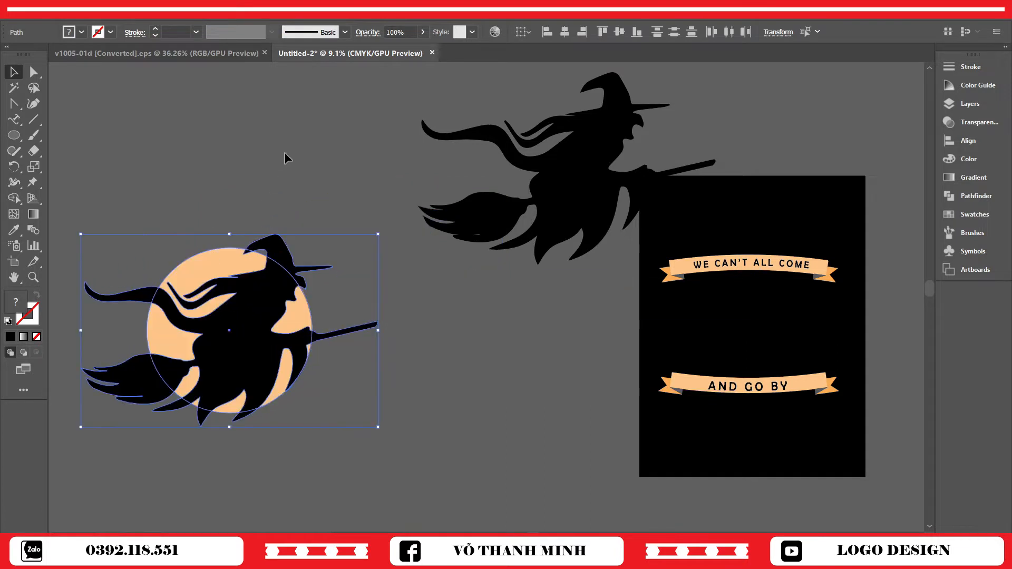
{"action": "key", "text": "shift+m"}
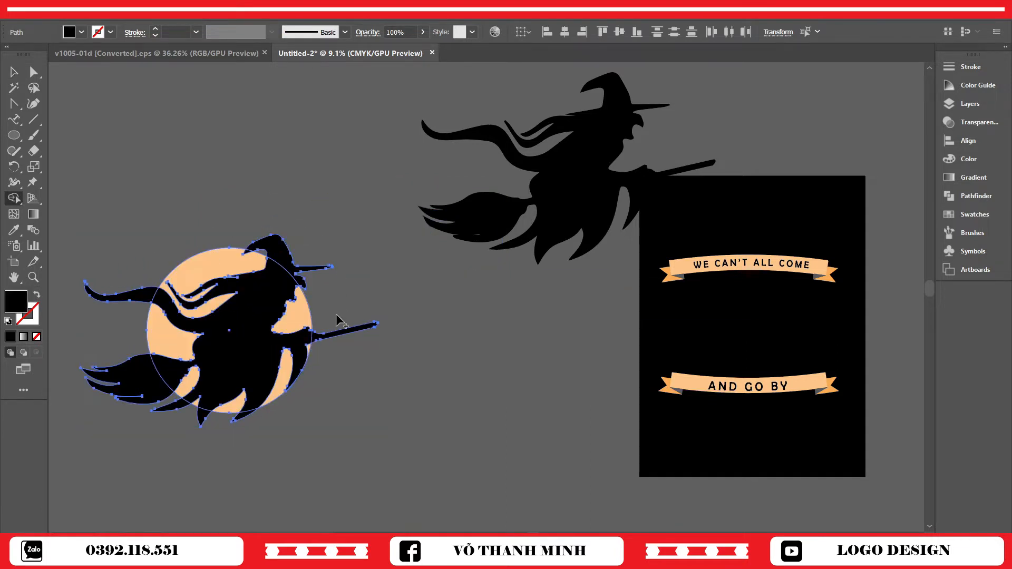
{"action": "mouse_move", "coordinate": [311, 256]}
{"action": "left_mouse_down"}
{"action": "mouse_move", "coordinate": [280, 295]}
{"action": "mouse_move", "coordinate": [270, 258]}
{"action": "left_mouse_up"}
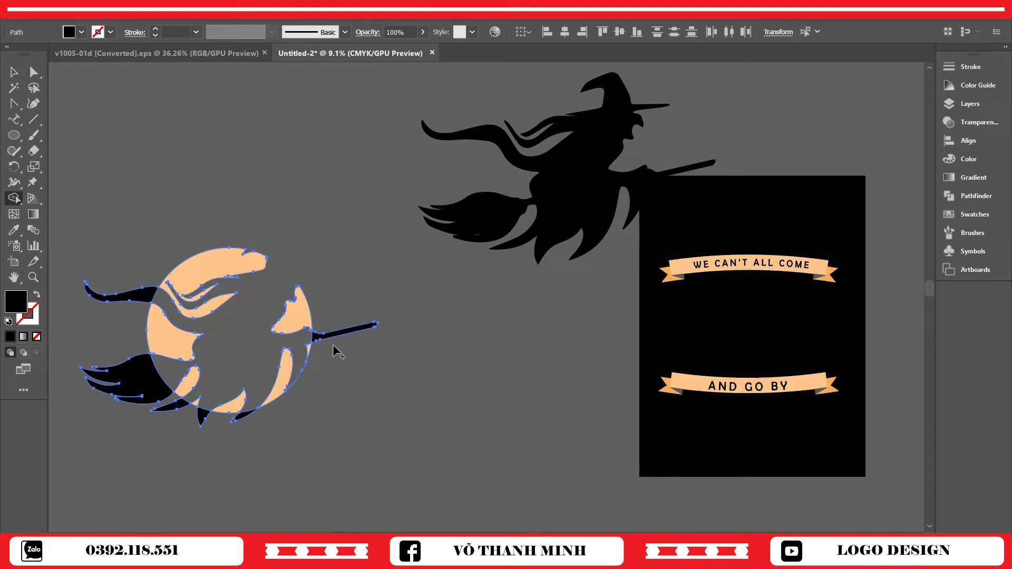
{"action": "left_click", "coordinate": [348, 330], "text": "alt"}
{"action": "mouse_move", "coordinate": [171, 407]}
{"action": "left_mouse_down"}
{"action": "mouse_move", "coordinate": [137, 382]}
{"action": "mouse_move", "coordinate": [146, 362]}
{"action": "left_mouse_up"}
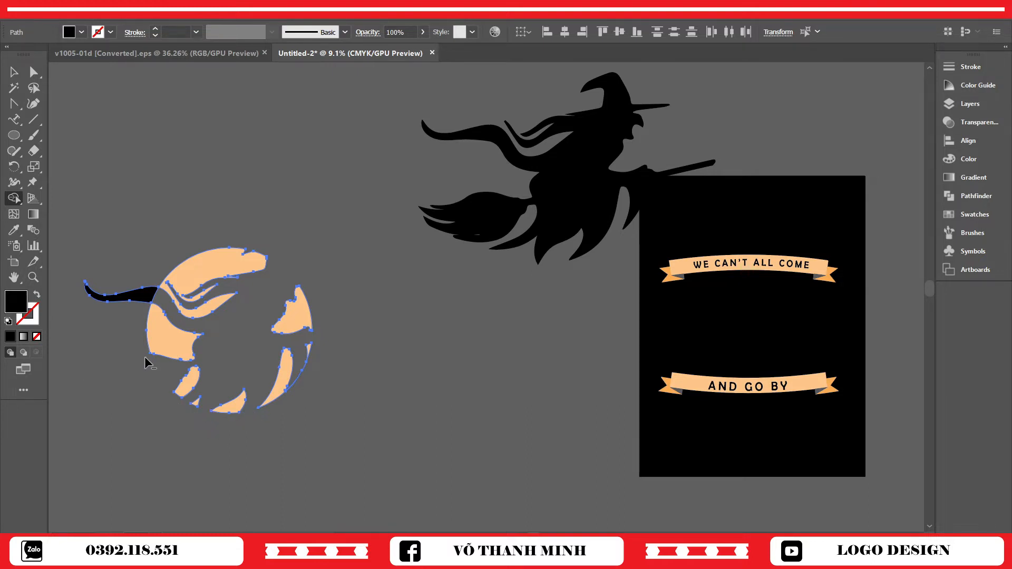
{"action": "left_click_drag", "start_coordinate": [132, 289], "coordinate": [125, 331]}
{"action": "key", "text": "v"}
{"action": "left_click_drag", "start_coordinate": [237, 271], "coordinate": [239, 199]}
{"action": "key", "text": "ctrl+z"}
{"action": "left_click", "coordinate": [242, 238]}
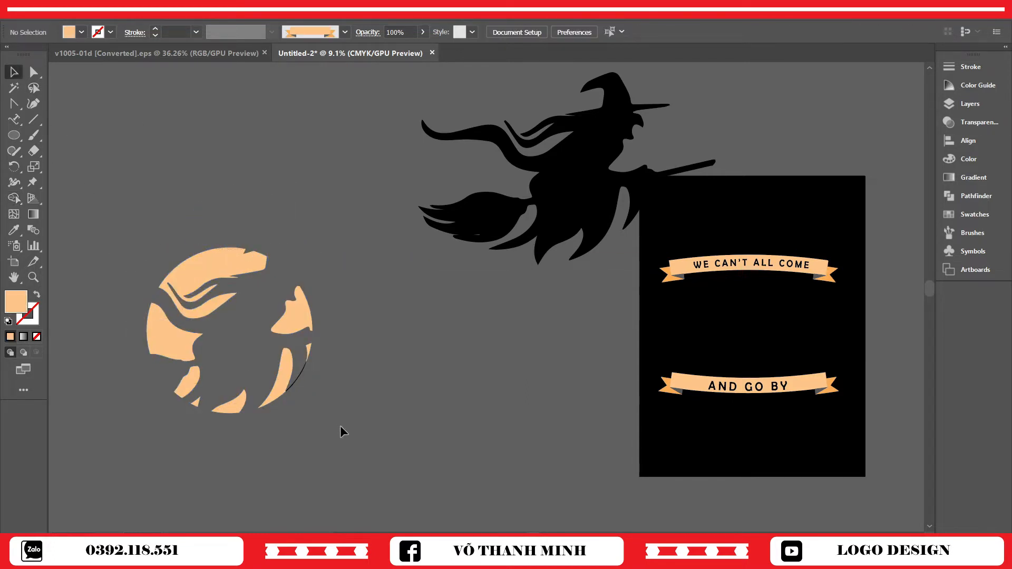
- Remove the leftover black sliver at the moon's edge with the Shape Builder and group the remaining moon pieces
{"action": "left_click_drag", "start_coordinate": [340, 425], "coordinate": [342, 419]}
{"action": "key", "text": "shift+m"}
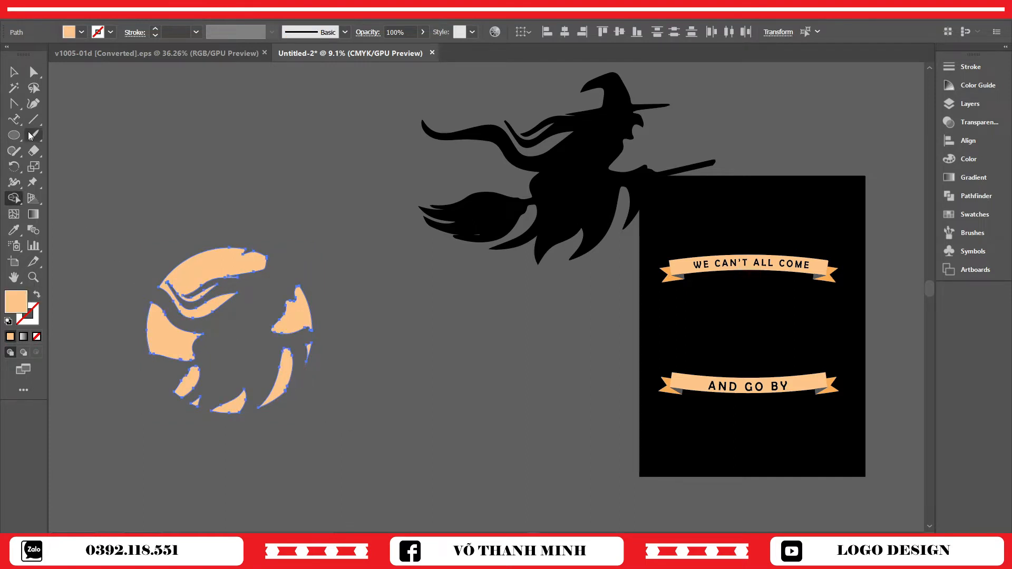
{"action": "left_click", "coordinate": [14, 72]}
{"action": "key", "text": "ctrl+g"}
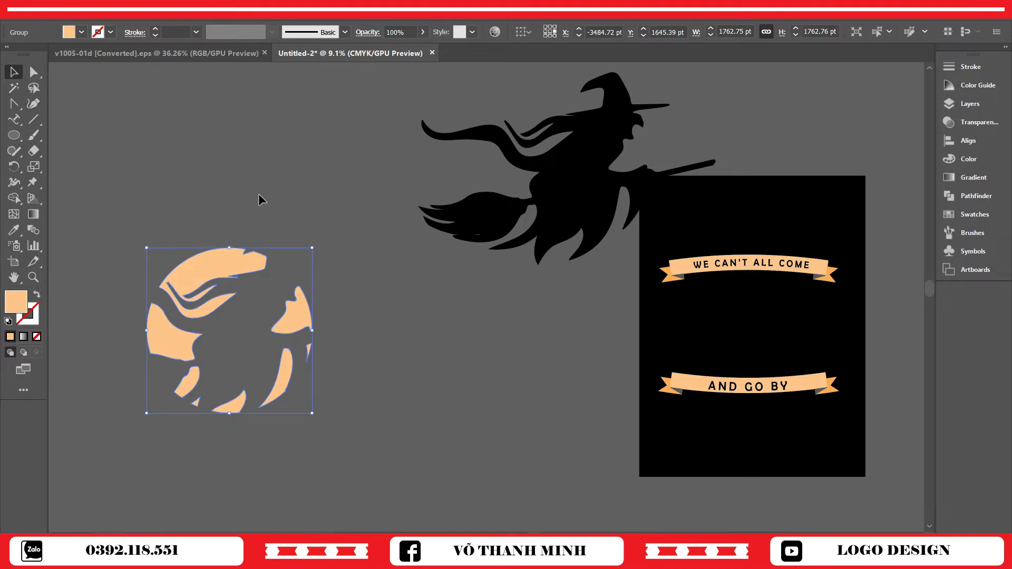
- Bring the witch copy and the cut-out moon group together, aligning their horizontal and vertical centers
{"action": "left_click_drag", "start_coordinate": [251, 292], "coordinate": [254, 173]}
{"action": "left_click", "coordinate": [189, 154]}
{"action": "left_click_drag", "start_coordinate": [520, 324], "coordinate": [520, 324]}
{"action": "left_click", "coordinate": [243, 222]}
{"action": "left_click", "coordinate": [563, 32]}
{"action": "left_click", "coordinate": [618, 31]}
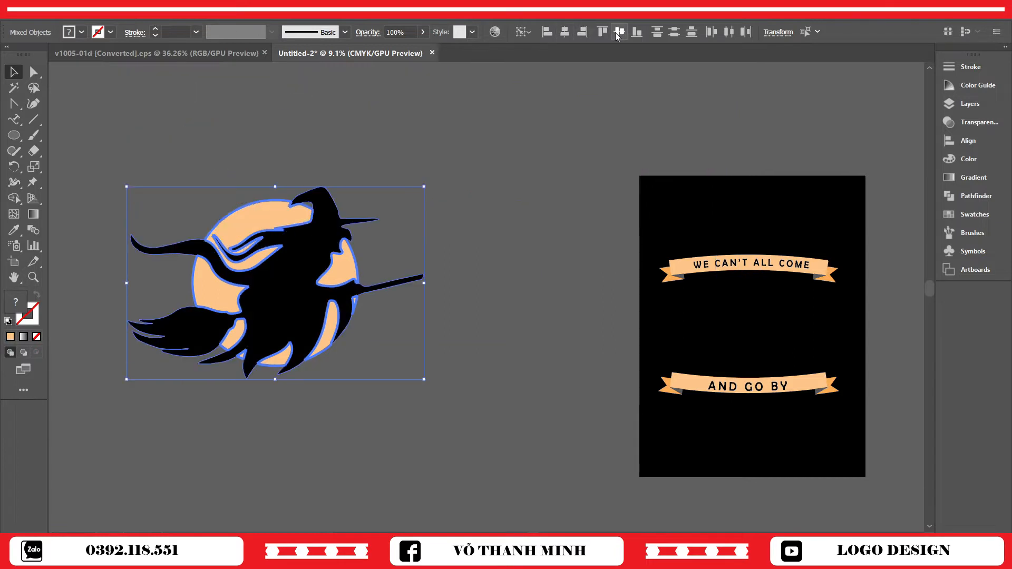
{"action": "left_click", "coordinate": [565, 222]}
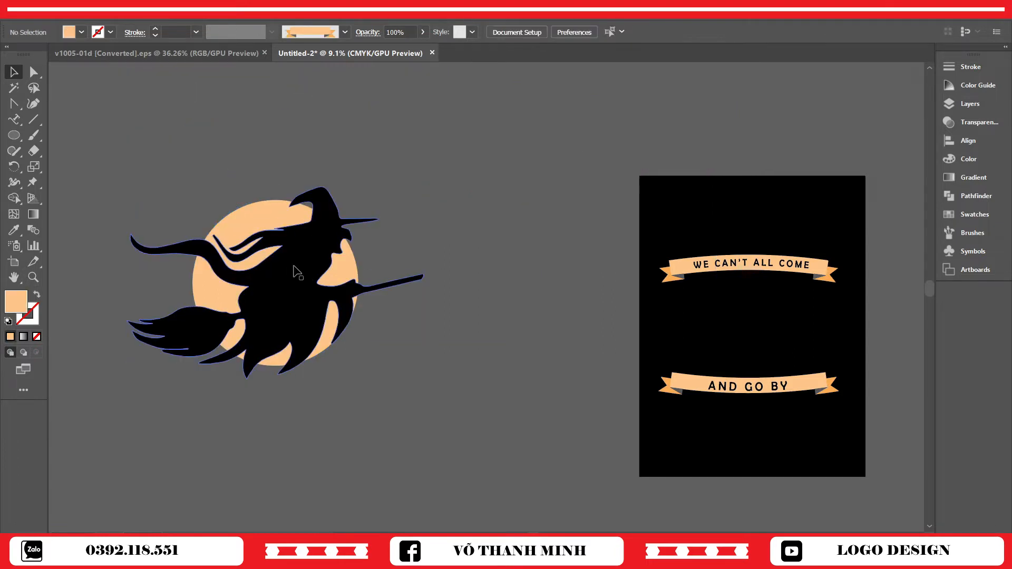
- Swap the witch's black fill to an outline only and set the stroke weight to 28 px
{"action": "left_click", "coordinate": [388, 286]}
{"action": "key", "text": "shift+x"}
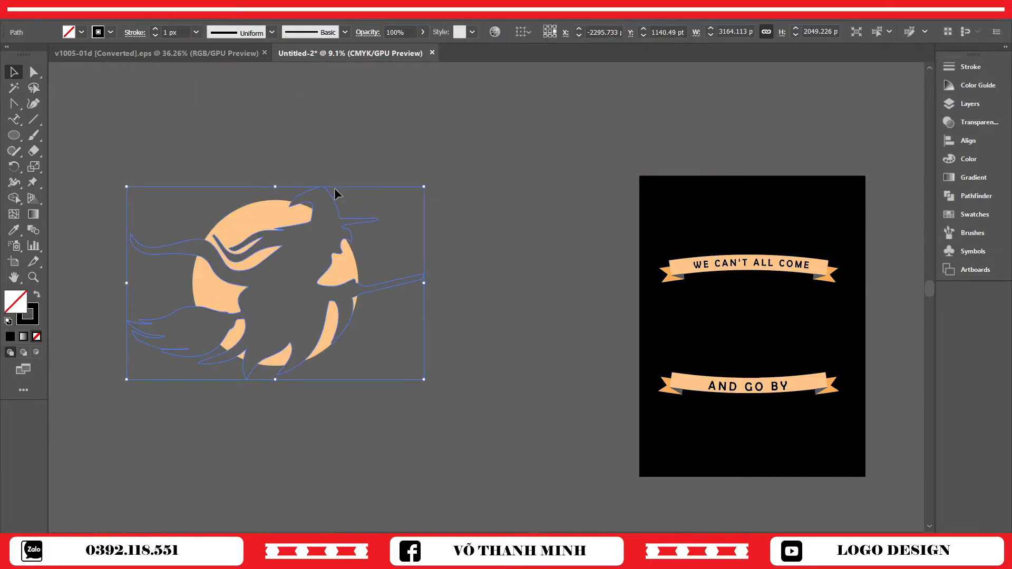
{"action": "scroll", "coordinate": [174, 29], "scroll_direction": "up", "scroll_amount": 17}
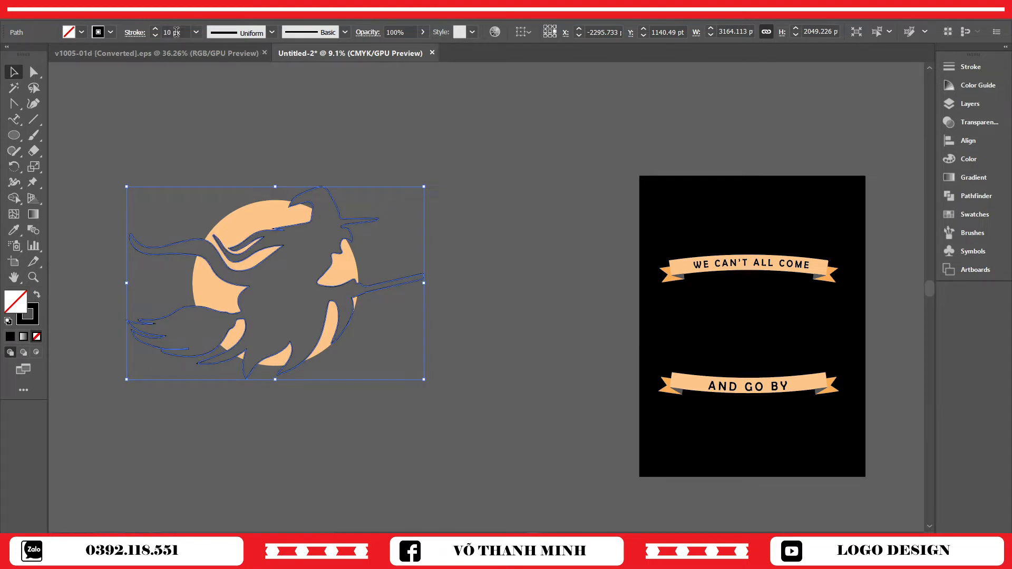
{"action": "scroll", "coordinate": [175, 29], "scroll_direction": "up", "scroll_amount": 8}
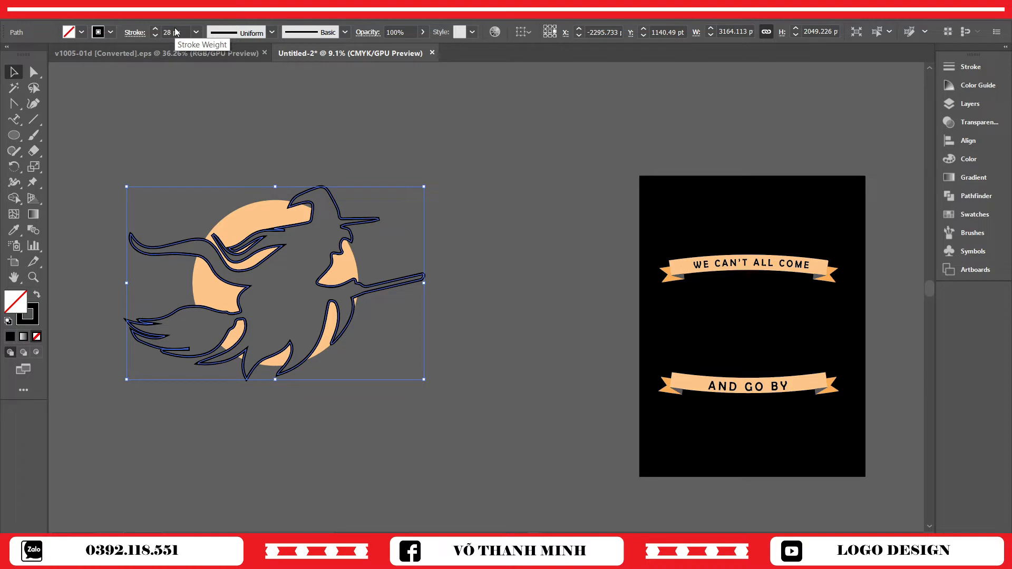
- Sample the darker orange of the upper banner's ribbon tail for the witch and swap it from fill to stroke
{"action": "key", "text": "i"}
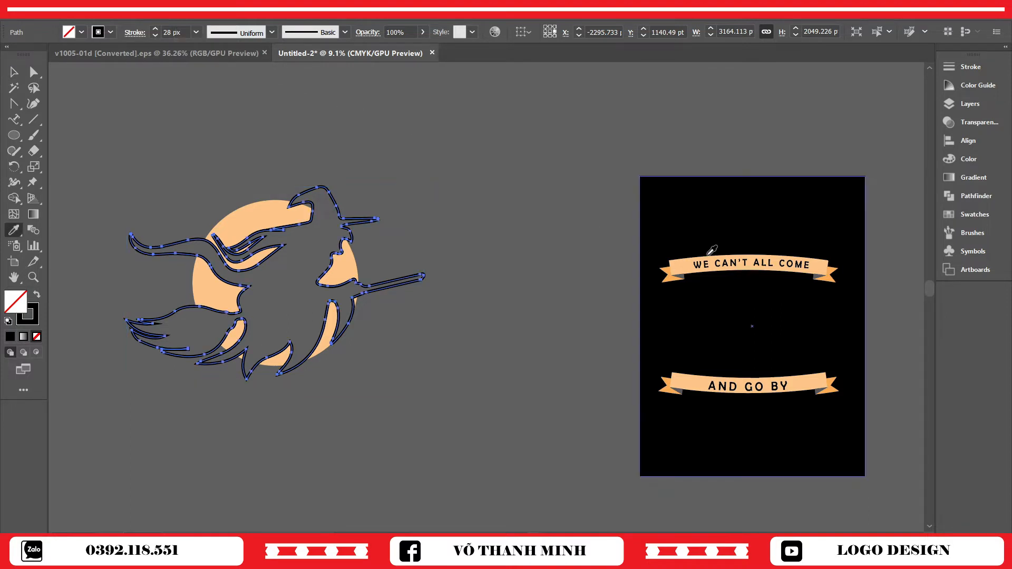
{"action": "left_click", "coordinate": [674, 278]}
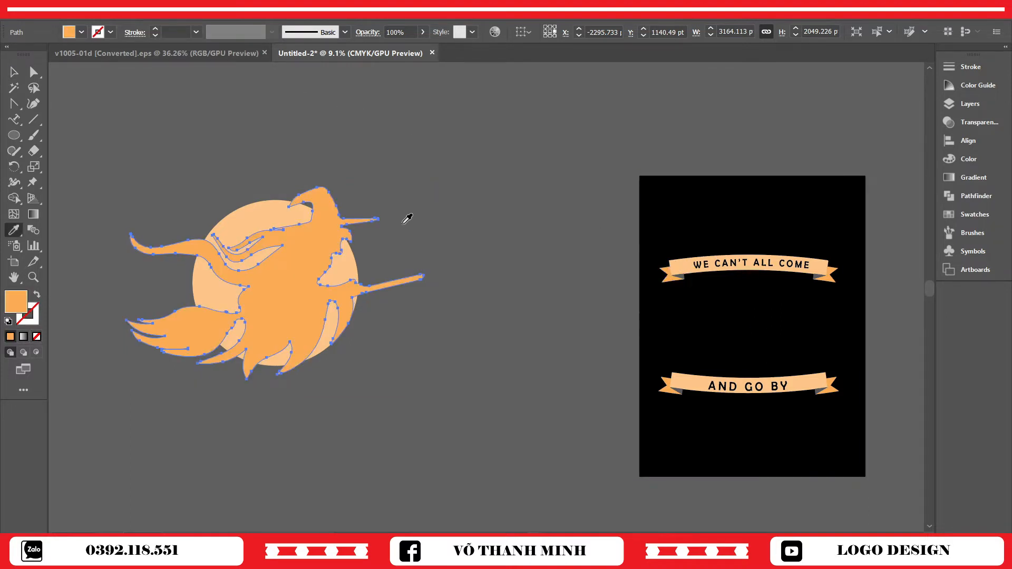
{"action": "key", "text": "shift+x"}
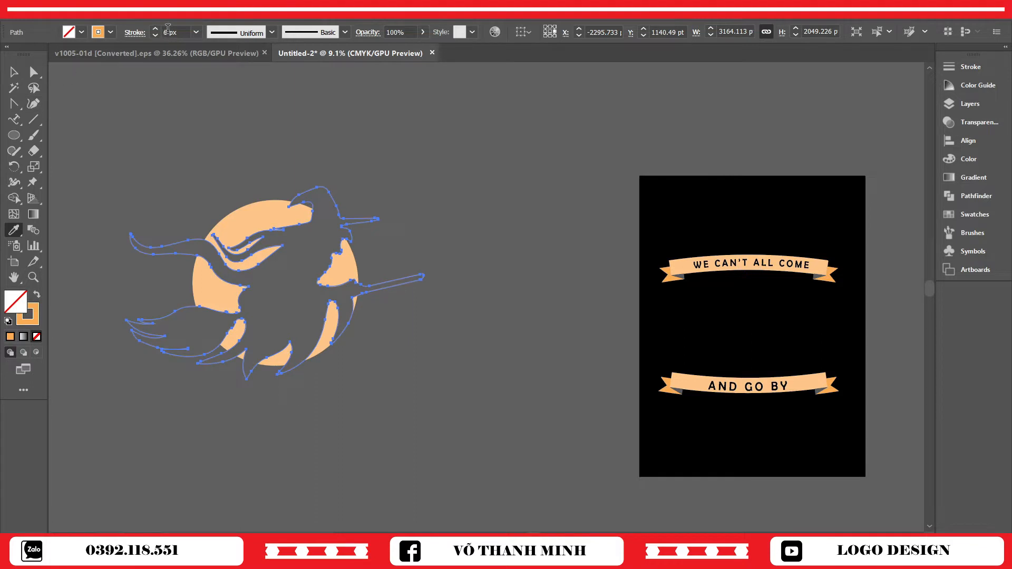
- Set the witch outline's stroke weight to 30 px
{"action": "scroll", "coordinate": [166, 27], "scroll_direction": "up", "scroll_amount": 20}
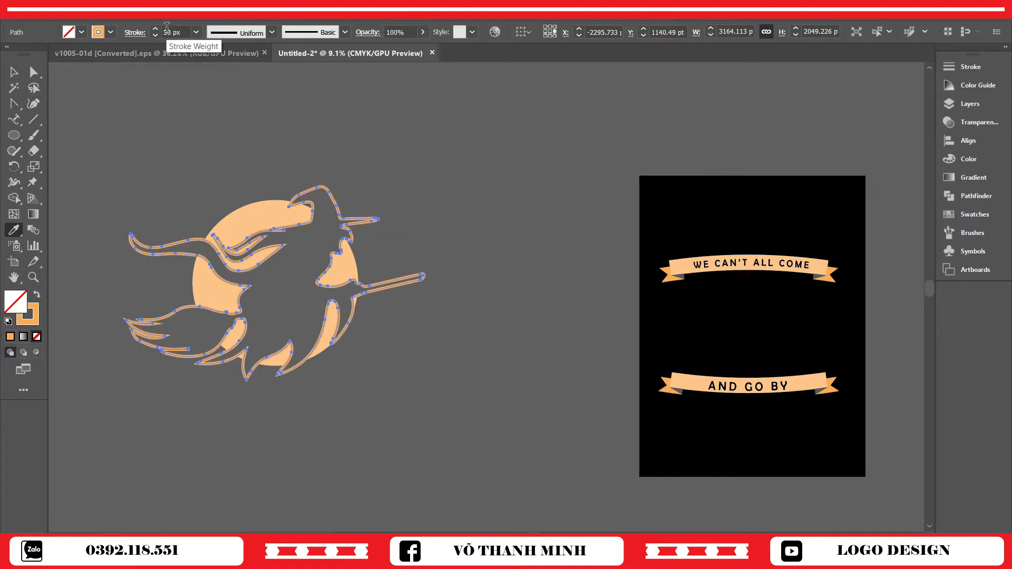
{"action": "left_click", "coordinate": [14, 72]}
{"action": "left_click", "coordinate": [416, 212]}
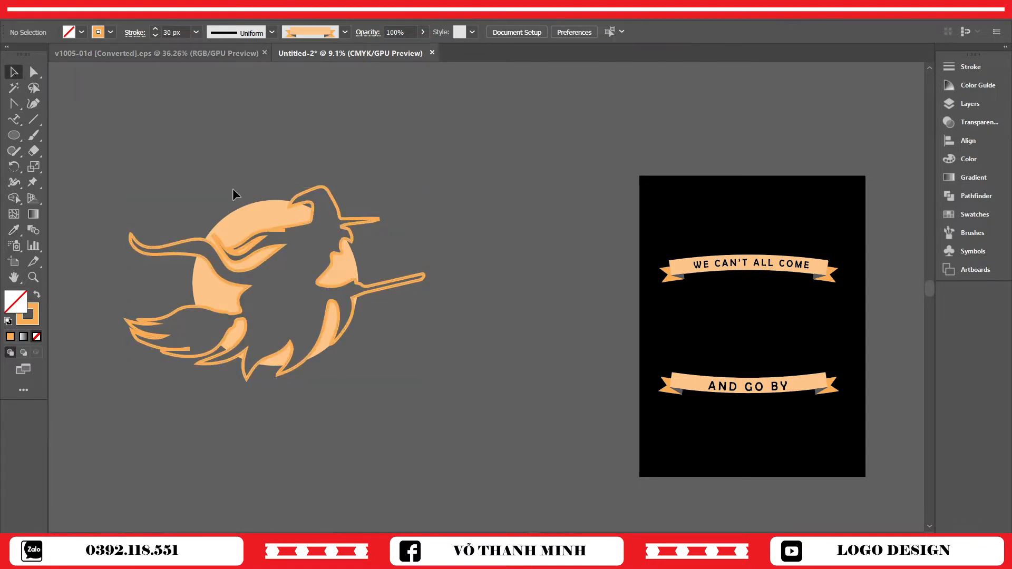
- Group the outlined witch together with the cut-out moon pieces
{"action": "left_click", "coordinate": [268, 214]}
{"action": "left_click", "coordinate": [448, 165]}
{"action": "left_click_drag", "start_coordinate": [441, 180], "coordinate": [267, 324]}
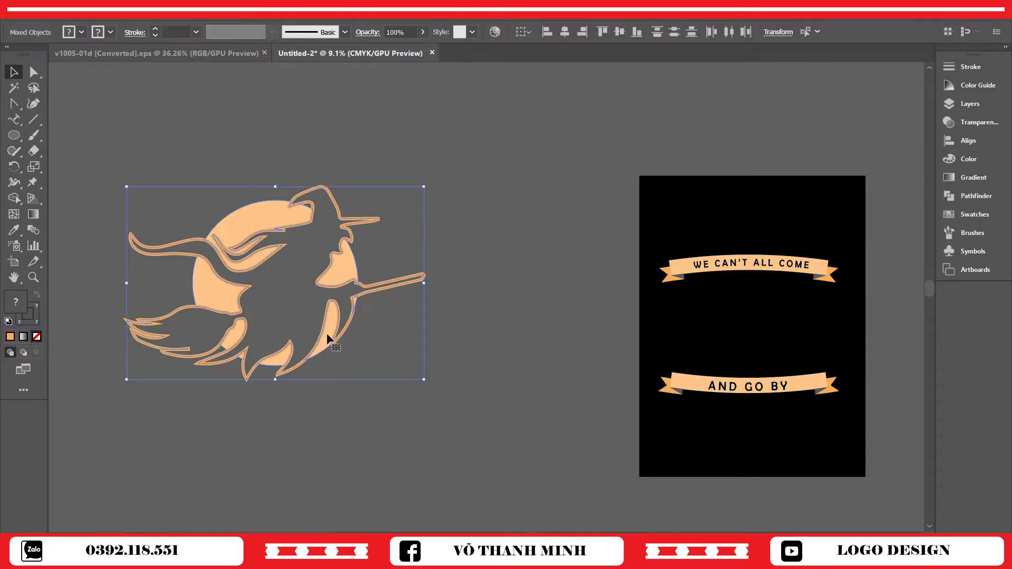
{"action": "key", "text": "ctrl+g"}
{"action": "left_click", "coordinate": [460, 237]}
{"action": "left_click_drag", "start_coordinate": [256, 190], "coordinate": [545, 341]}
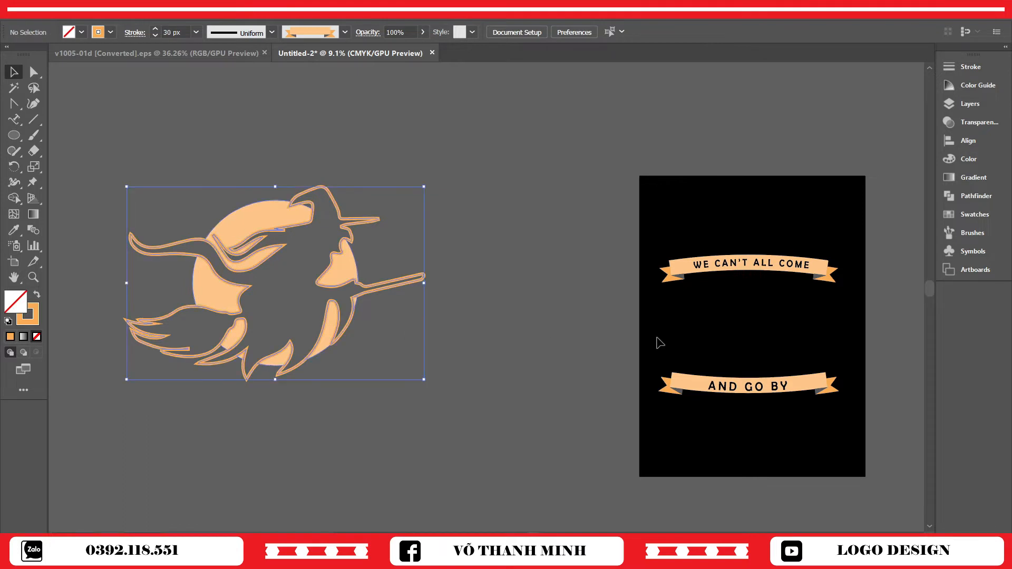
- Move the witch and moon group onto the artboard and scale it down to about 1405 pt wide between the two banners
{"action": "left_click", "coordinate": [745, 334]}
{"action": "left_click", "coordinate": [551, 234]}
{"action": "left_click_drag", "start_coordinate": [307, 230], "coordinate": [640, 253]}
{"action": "key", "text": "ctrl+0"}
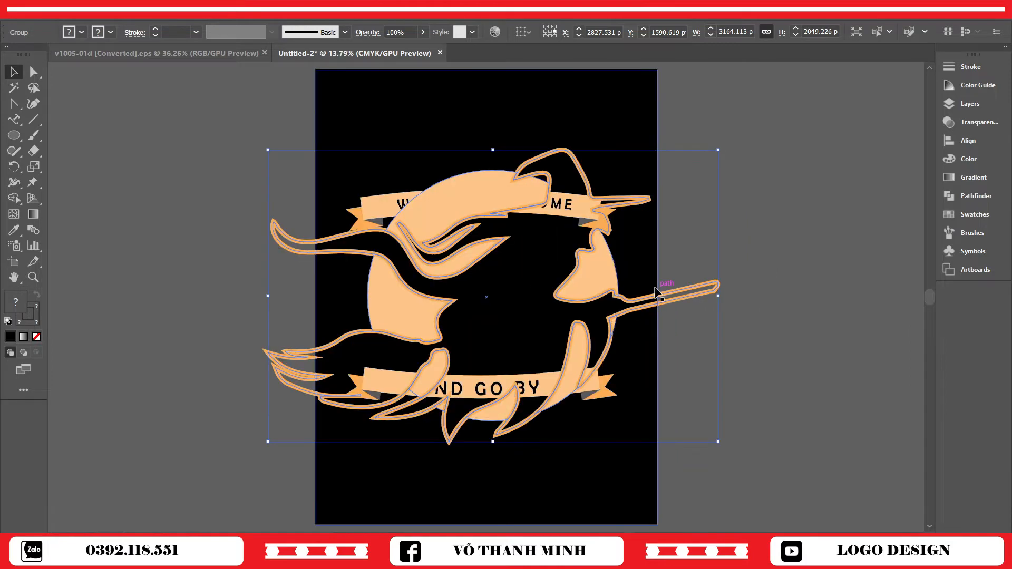
{"action": "left_click_drag", "start_coordinate": [718, 151], "coordinate": [468, 312]}
{"action": "left_click_drag", "start_coordinate": [348, 348], "coordinate": [473, 258]}
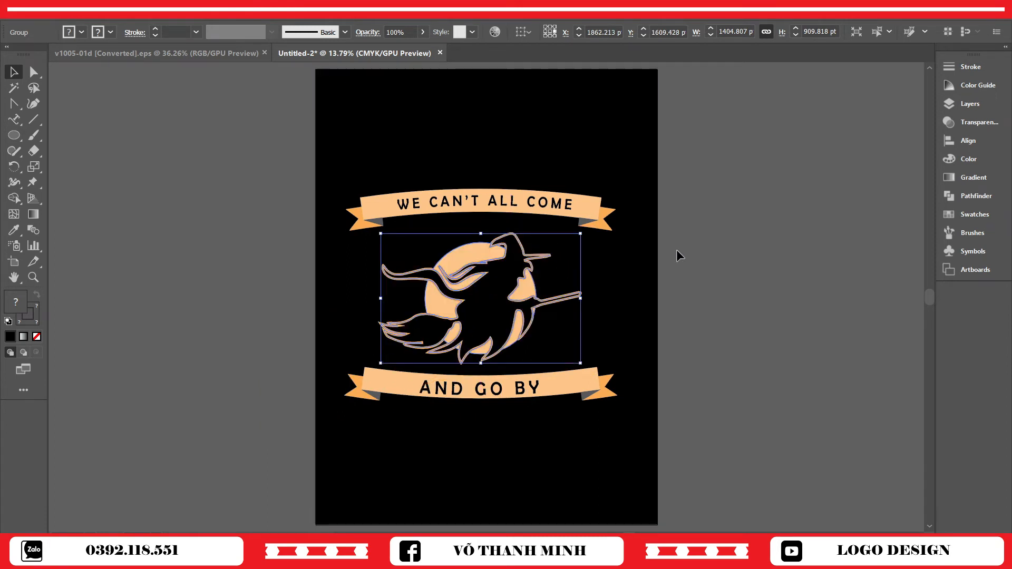
- Center the witch and moon group horizontally and vertically on the black background
{"action": "left_click", "coordinate": [606, 334]}
{"action": "left_click_drag", "start_coordinate": [671, 289], "coordinate": [559, 303]}
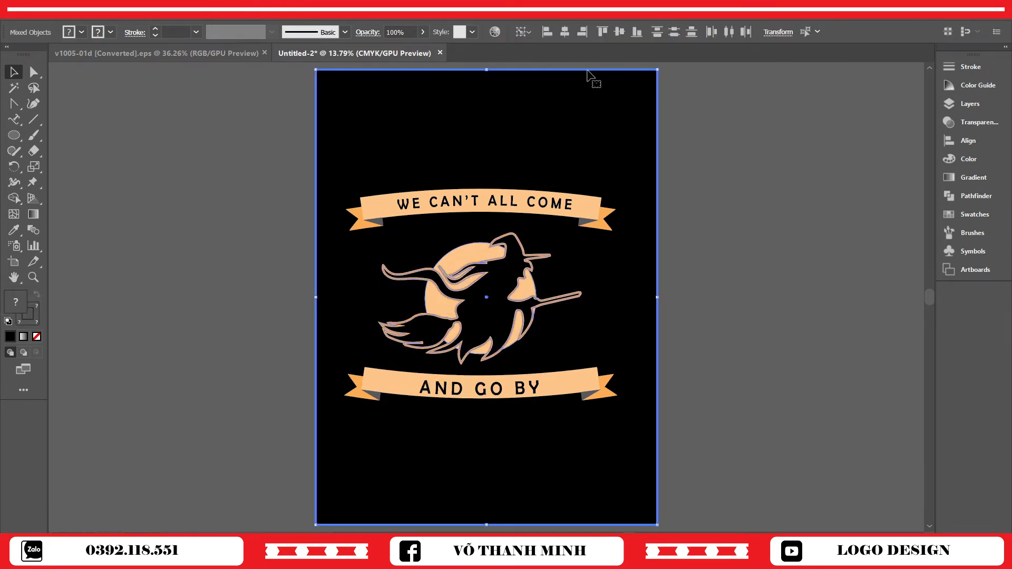
{"action": "left_click", "coordinate": [565, 31]}
{"action": "left_click", "coordinate": [619, 31]}
{"action": "left_click", "coordinate": [771, 255]}
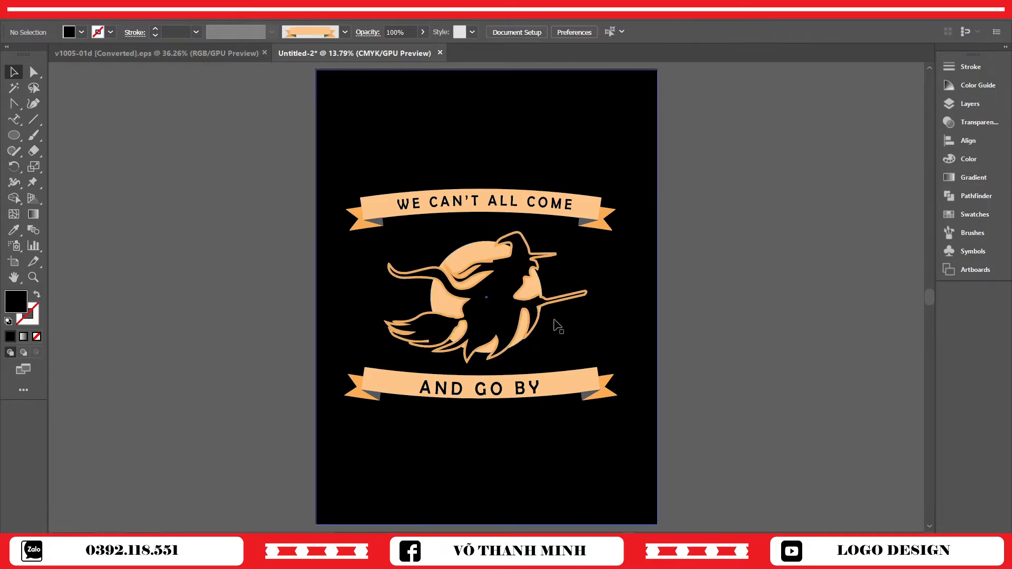
- Enlarge the witch and moon group slightly and re-center it both ways on the black background
{"action": "left_click", "coordinate": [499, 256]}
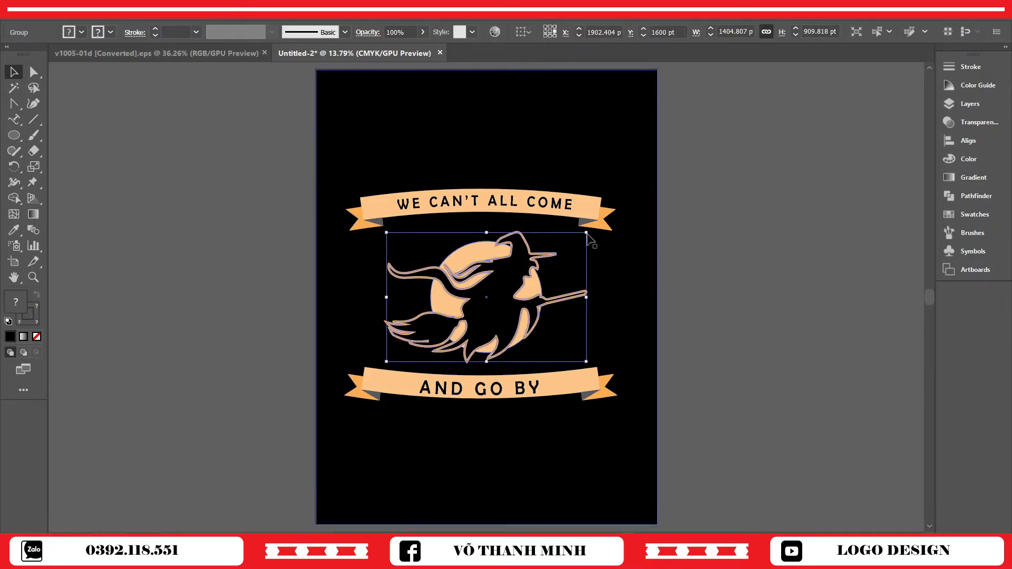
{"action": "left_click_drag", "start_coordinate": [587, 233], "coordinate": [608, 219]}
{"action": "left_click", "coordinate": [723, 278]}
{"action": "left_click", "coordinate": [645, 262]}
{"action": "left_click", "coordinate": [566, 32]}
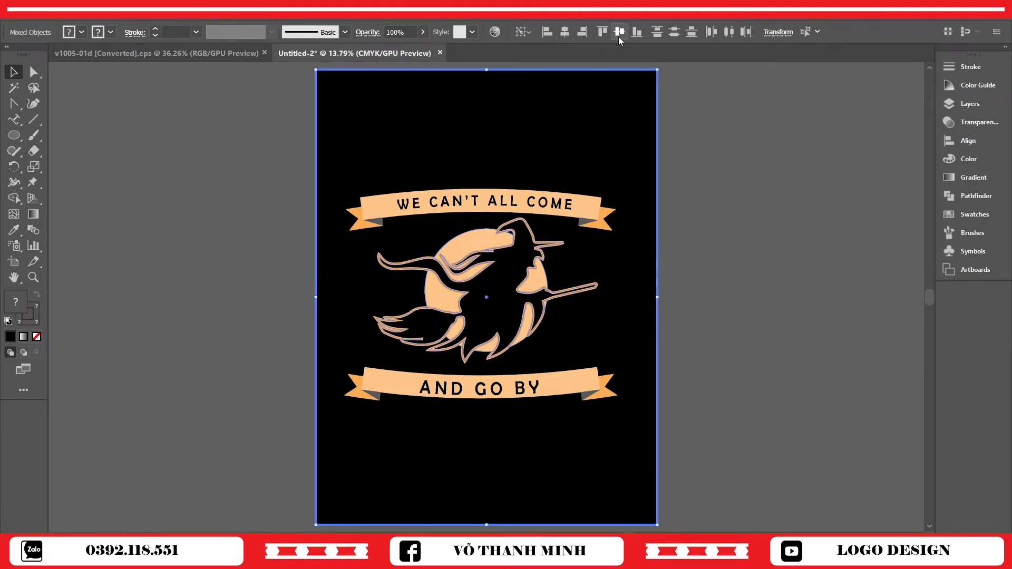
{"action": "left_click", "coordinate": [619, 32]}
{"action": "left_click", "coordinate": [717, 286]}
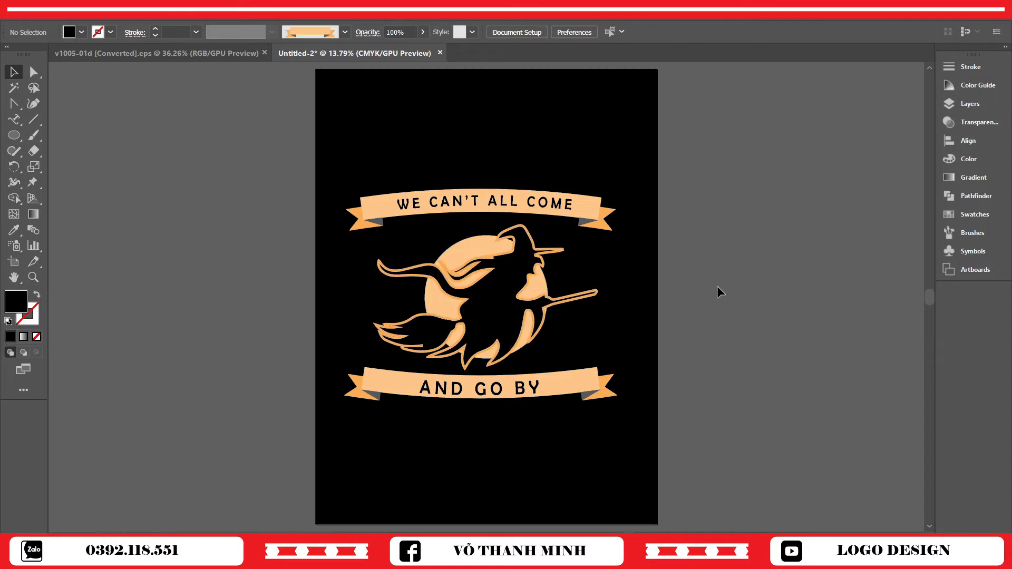
- Scale the witch and moon group up further to nearly the banners' width and center it on the background again
{"action": "left_click", "coordinate": [502, 323]}
{"action": "left_click", "coordinate": [738, 257]}
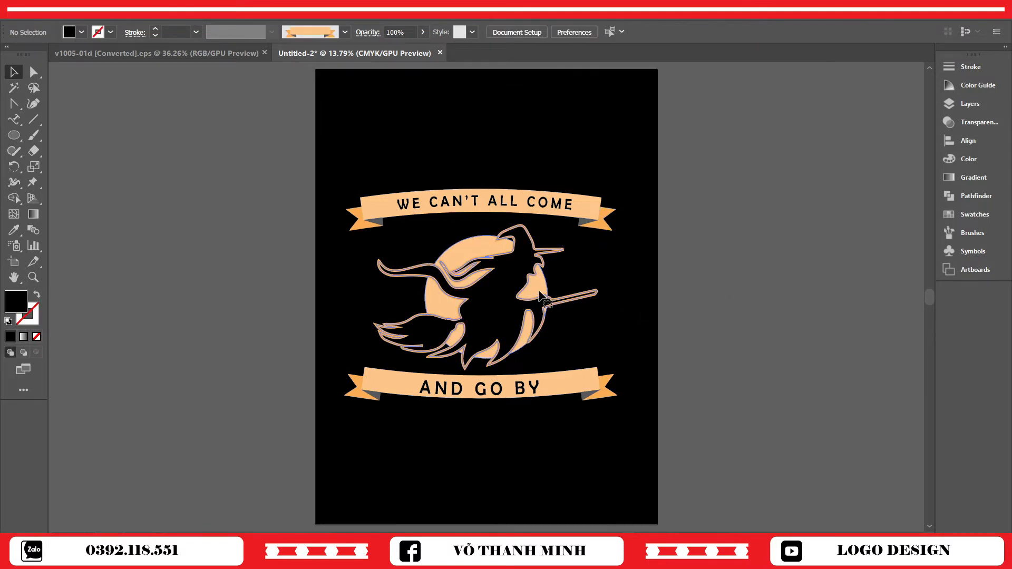
{"action": "left_click", "coordinate": [580, 297]}
{"action": "left_click_drag", "start_coordinate": [598, 225], "coordinate": [621, 210]}
{"action": "left_click", "coordinate": [583, 307], "text": "shift"}
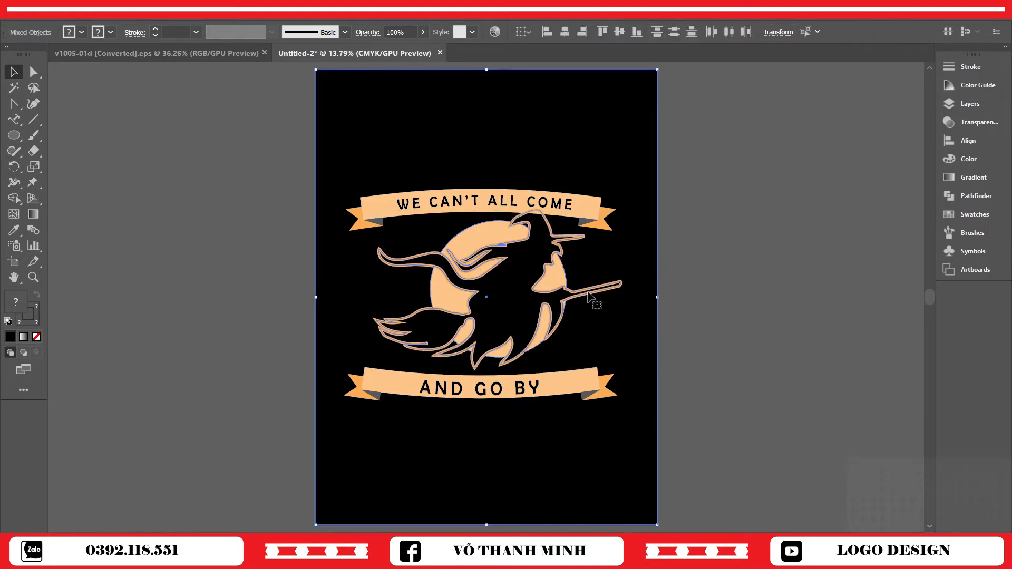
{"action": "left_click", "coordinate": [565, 32]}
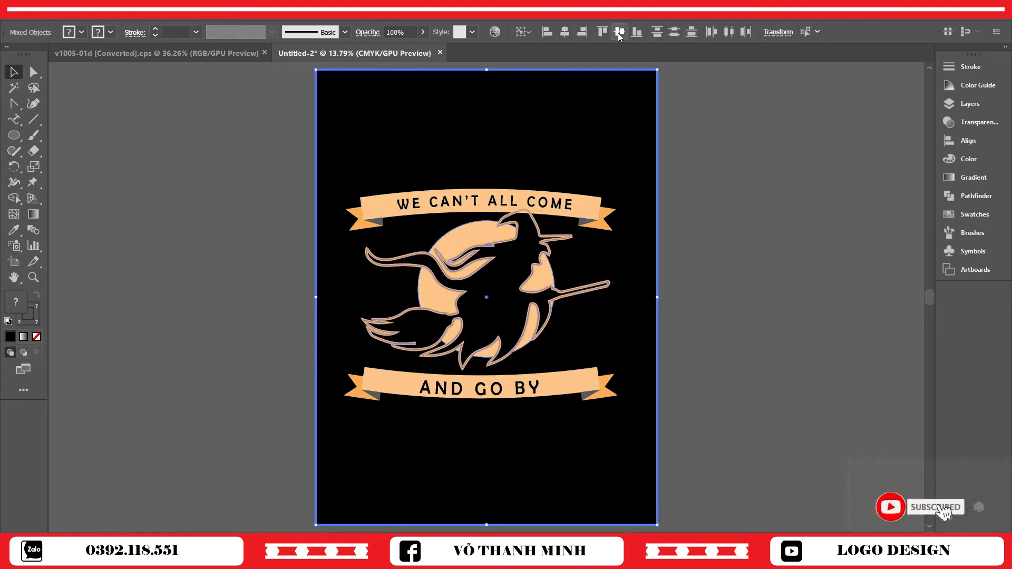
{"action": "left_click", "coordinate": [619, 32]}
{"action": "left_click", "coordinate": [741, 238]}
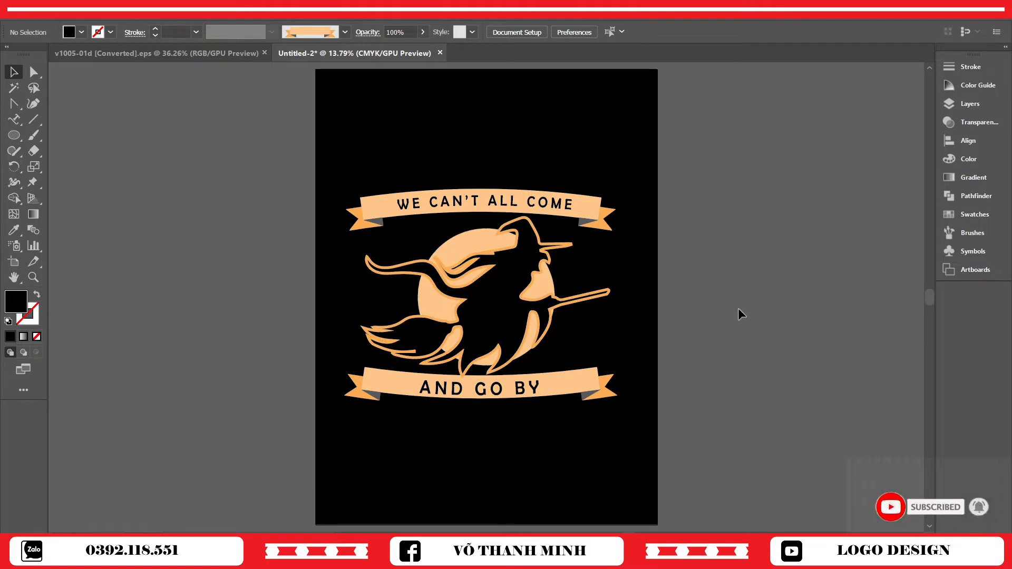
{"action": "scroll", "coordinate": [723, 305], "scroll_direction": "up", "scroll_amount": 3}
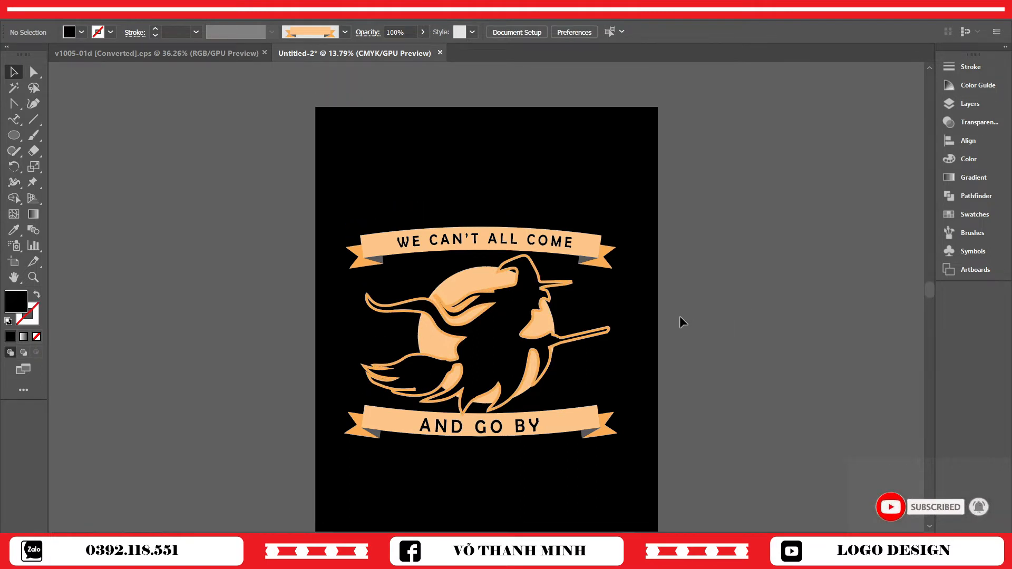
{"action": "scroll", "coordinate": [680, 318], "scroll_direction": "down", "scroll_amount": 3}
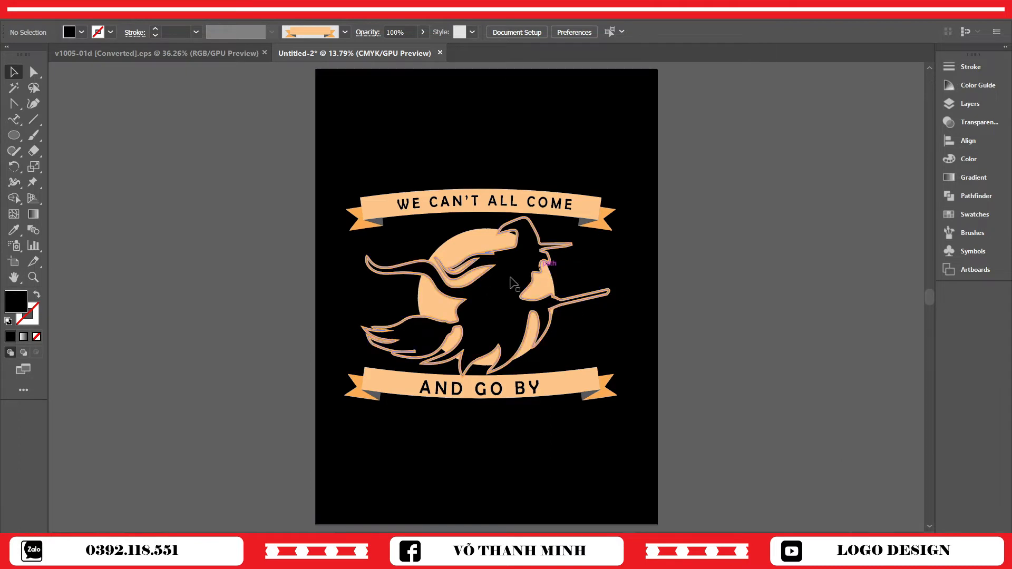
- Draw a thin horizontal rectangle of about 732 by 65 pt beside the artboard and fill it with the background's black
{"action": "key", "text": "z"}
{"action": "left_click_drag", "start_coordinate": [539, 325], "coordinate": [456, 355]}
{"action": "left_click_drag", "start_coordinate": [375, 365], "coordinate": [528, 355]}
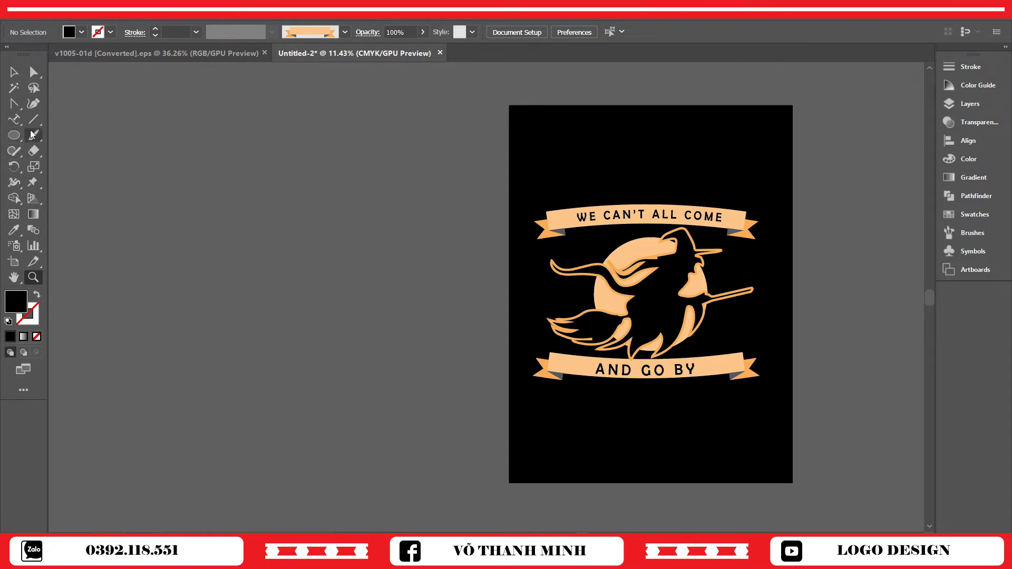
{"action": "key", "text": "v"}
{"action": "left_click_drag", "start_coordinate": [13, 135], "coordinate": [53, 138]}
{"action": "left_click_drag", "start_coordinate": [259, 296], "coordinate": [346, 301]}
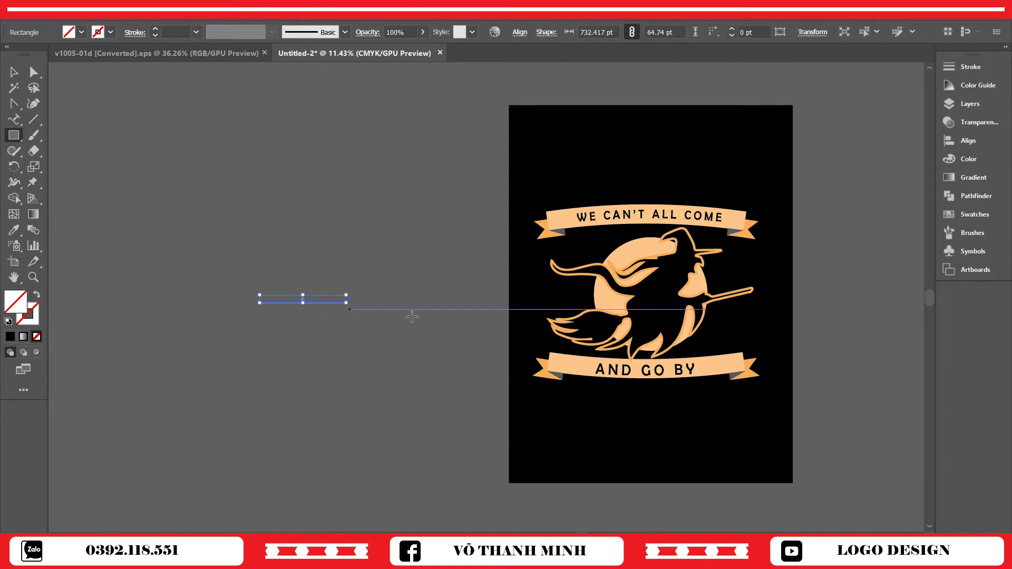
{"action": "key", "text": "i"}
{"action": "left_click", "coordinate": [543, 273]}
{"action": "left_click", "coordinate": [12, 75]}
{"action": "left_click", "coordinate": [379, 369]}
- Taper the thin rectangle into a spike by adding an anchor midway on its right edge and removing that edge's two corners
{"action": "key", "text": "z"}
{"action": "left_click_drag", "start_coordinate": [224, 295], "coordinate": [351, 370]}
{"action": "key", "text": "plus"}
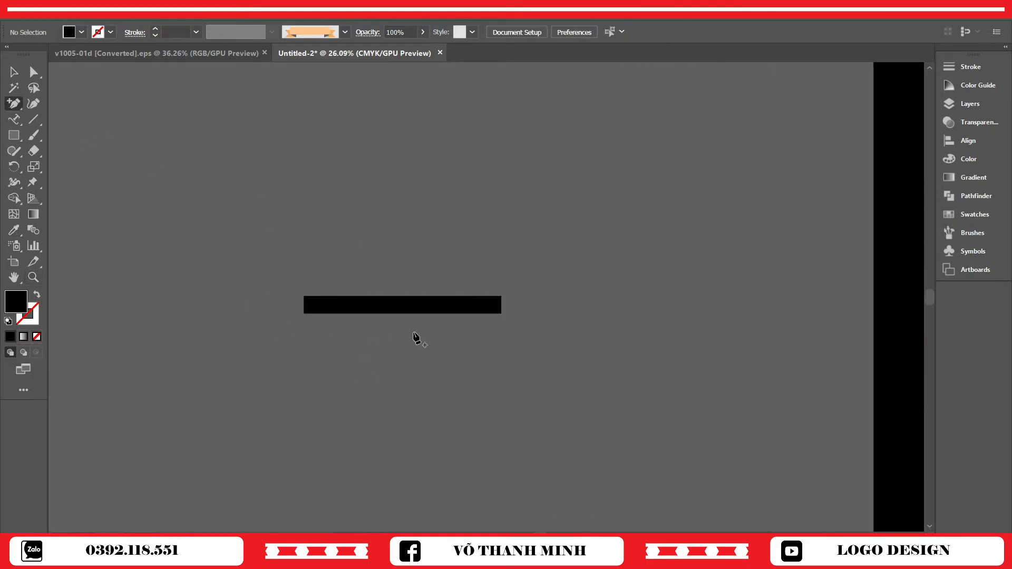
{"action": "left_click", "coordinate": [502, 305]}
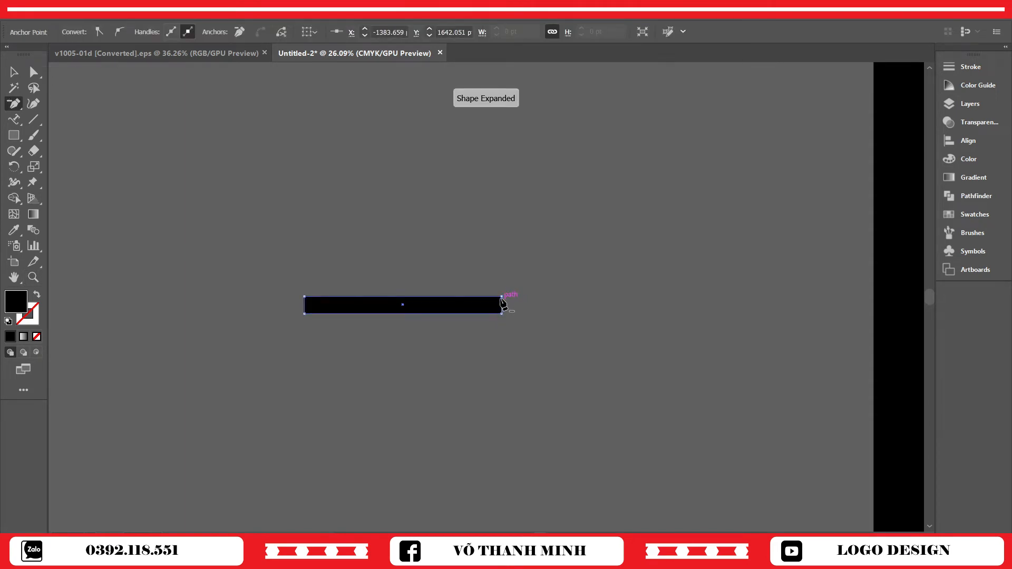
{"action": "left_click_drag", "start_coordinate": [501, 297], "coordinate": [502, 305]}
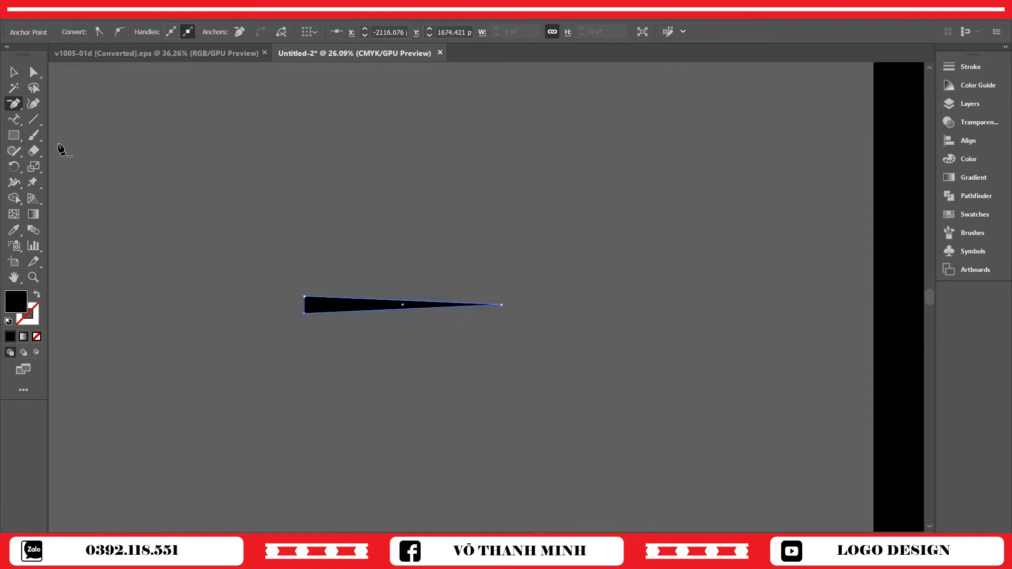
{"action": "left_click", "coordinate": [13, 71]}
{"action": "left_click", "coordinate": [434, 264]}
{"action": "left_click_drag", "start_coordinate": [280, 267], "coordinate": [471, 369]}
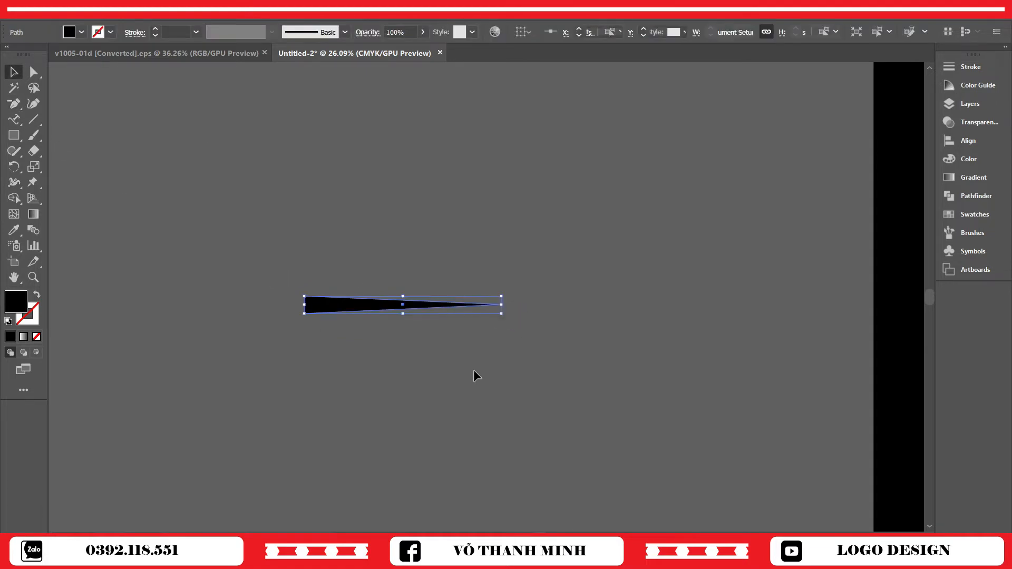
{"action": "left_click", "coordinate": [554, 320]}
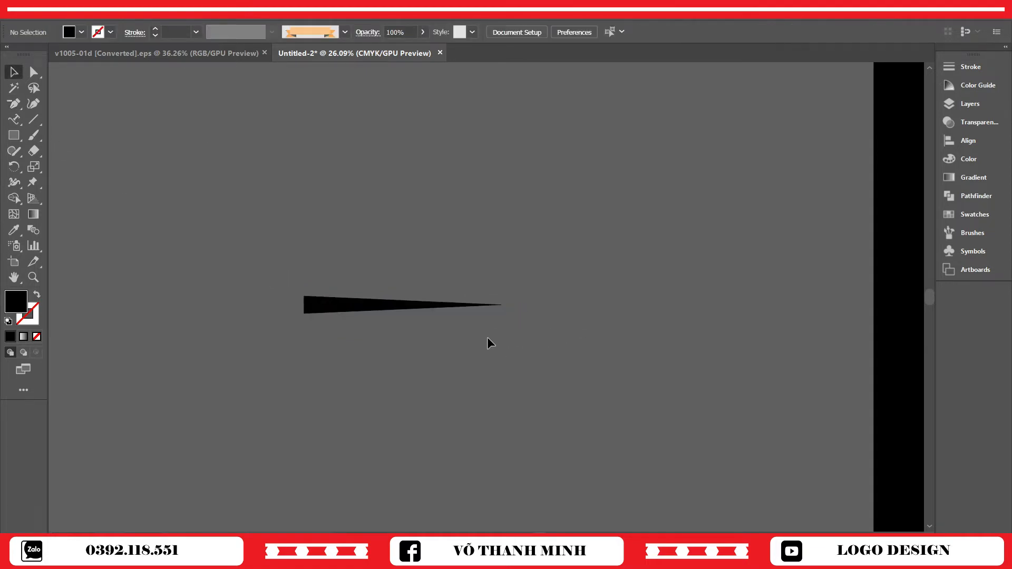
- Change the tapered spike's fill to white
{"action": "left_click_drag", "start_coordinate": [551, 318], "coordinate": [434, 318]}
{"action": "left_click_drag", "start_coordinate": [518, 332], "coordinate": [398, 296]}
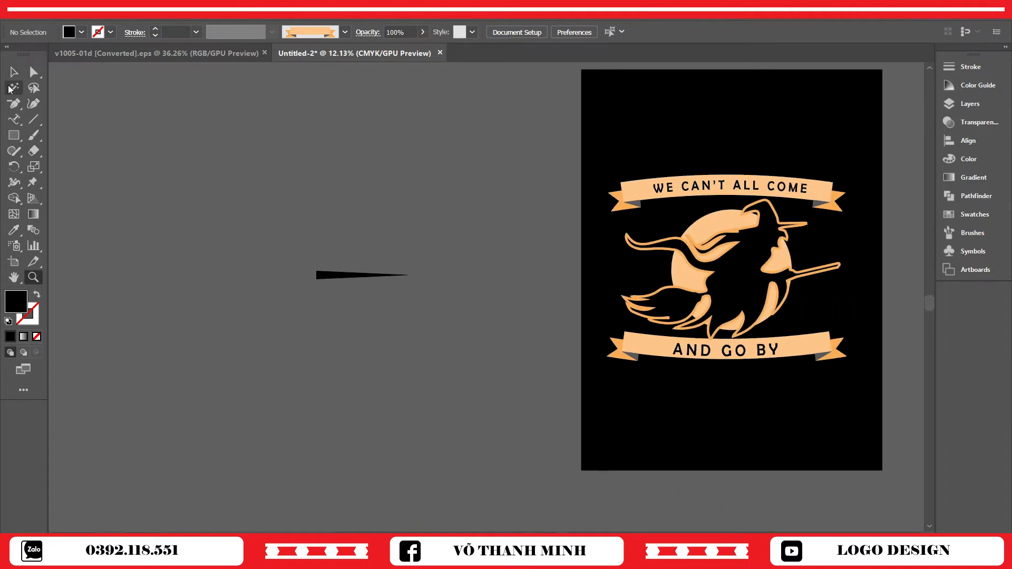
{"action": "left_click", "coordinate": [13, 71]}
{"action": "left_click", "coordinate": [356, 277]}
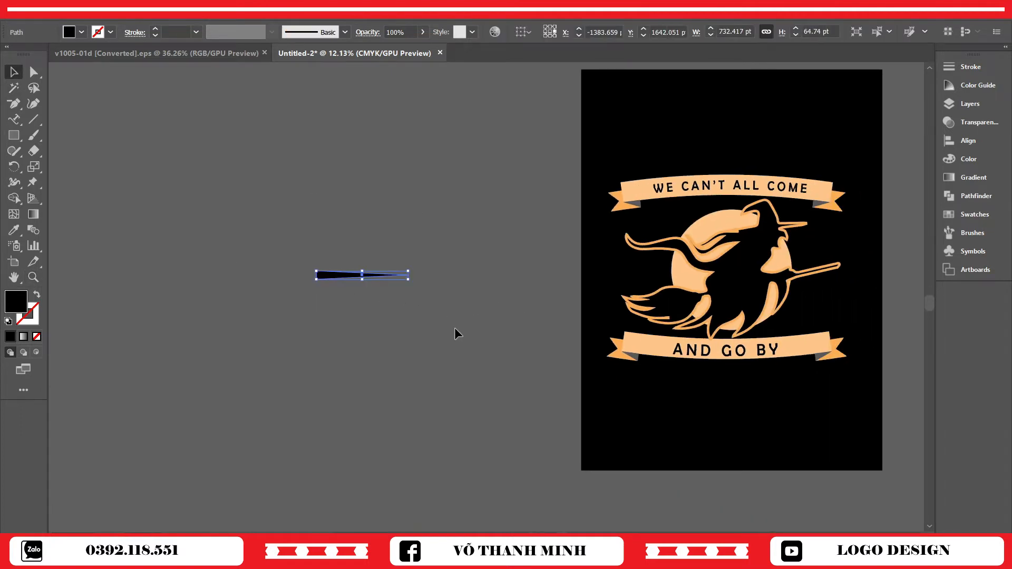
{"action": "key", "text": "i"}
{"action": "left_click", "coordinate": [707, 247]}
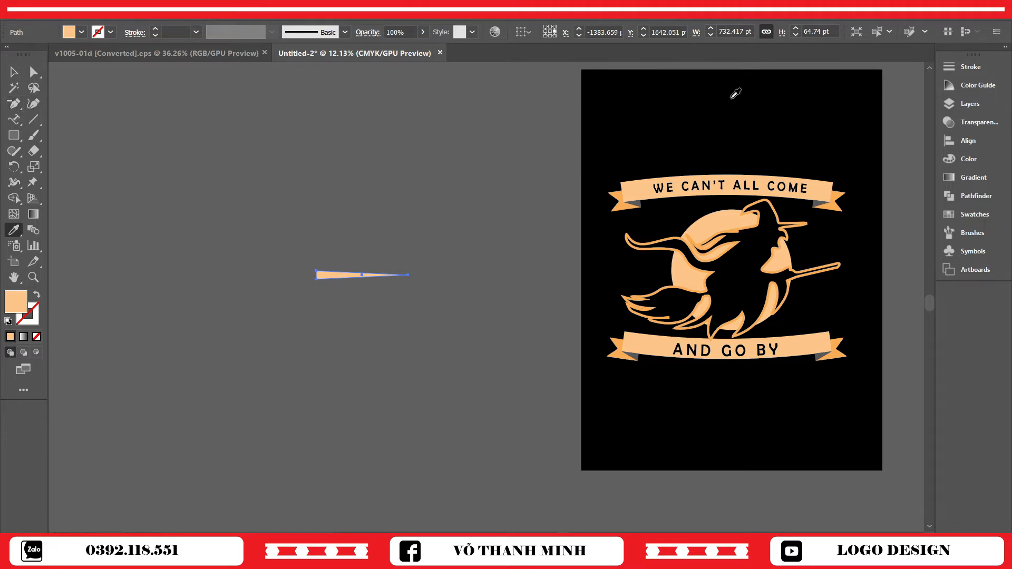
{"action": "left_click", "coordinate": [975, 214]}
{"action": "left_click", "coordinate": [810, 101]}
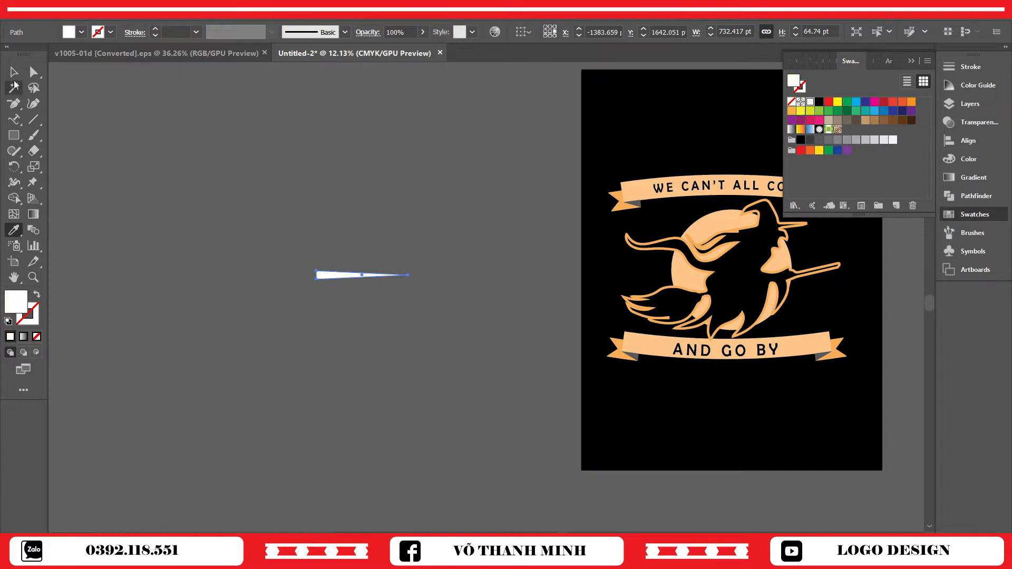
- Copy the white spike straight down and repeat the copy to build an evenly spaced column of seven spikes
{"action": "left_click", "coordinate": [14, 71]}
{"action": "left_click", "coordinate": [356, 238]}
{"action": "left_click", "coordinate": [338, 277]}
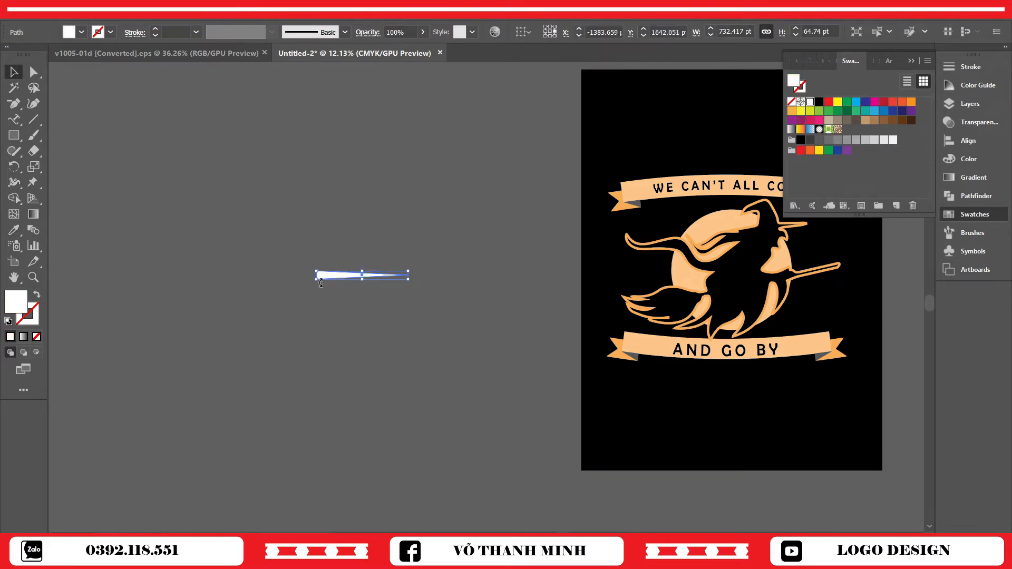
{"action": "left_click_drag", "start_coordinate": [324, 278], "coordinate": [327, 293]}
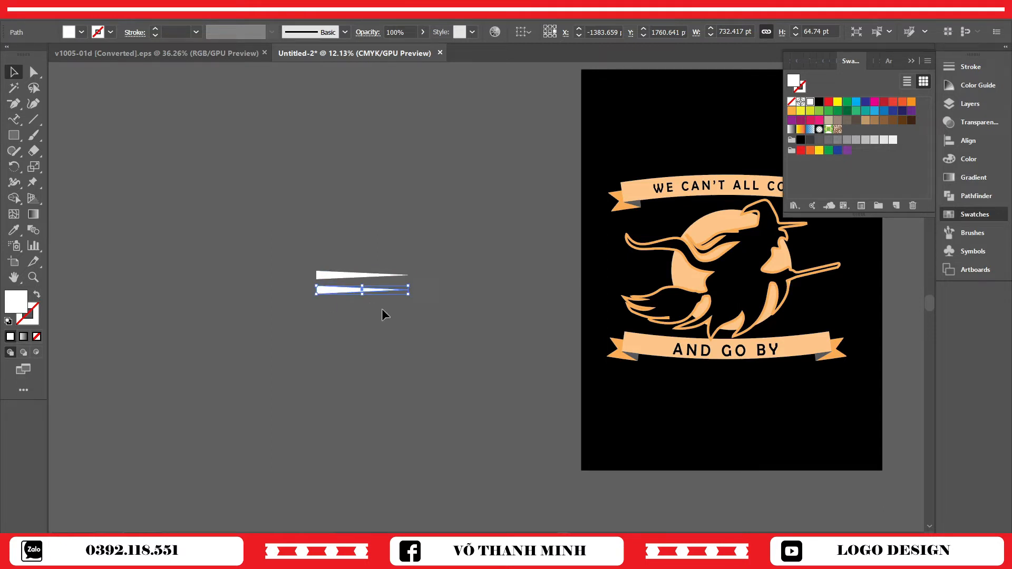
{"action": "key", "text": "ctrl+d"}
{"action": "key", "text": "ctrl+d"}
{"action": "key", "text": "ctrl+d"}
{"action": "key", "text": "ctrl+d"}
{"action": "key", "text": "ctrl+d"}
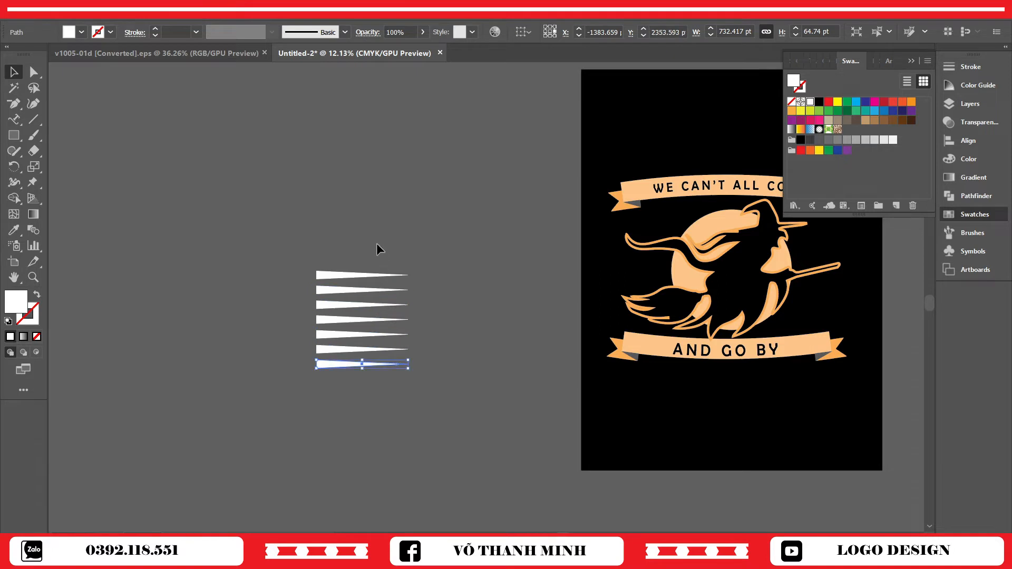
- Stretch the seven spikes horizontally to about 973 pt wide and group them
{"action": "left_click", "coordinate": [376, 241]}
{"action": "left_click_drag", "start_coordinate": [289, 256], "coordinate": [355, 383]}
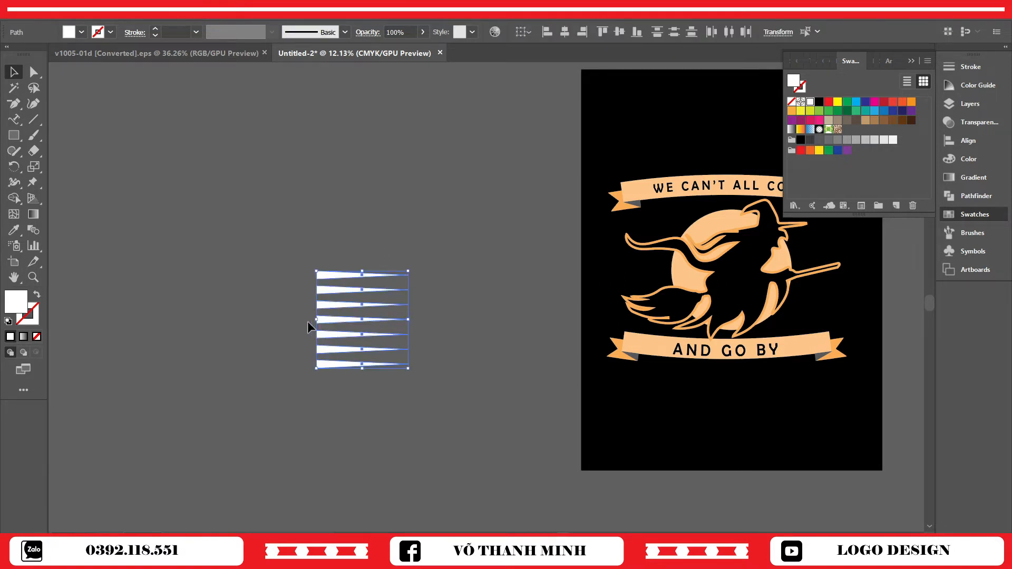
{"action": "left_click_drag", "start_coordinate": [316, 322], "coordinate": [280, 323]}
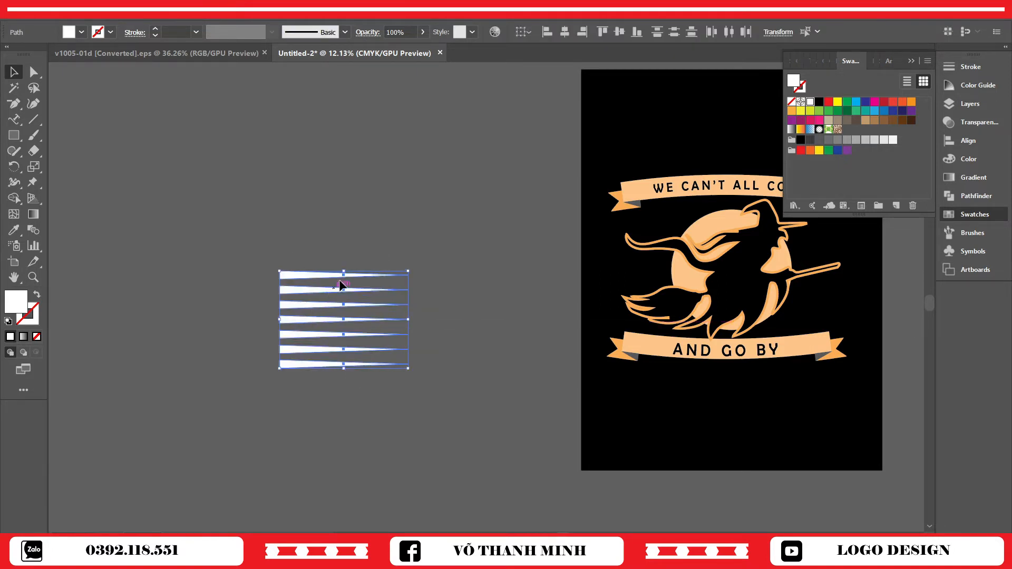
{"action": "left_click_drag", "start_coordinate": [409, 323], "coordinate": [401, 323]}
{"action": "left_click", "coordinate": [292, 267]}
{"action": "left_click_drag", "start_coordinate": [292, 265], "coordinate": [377, 402]}
{"action": "key", "text": "ctrl+g"}
- Place the white spike group diagonally over the upper banner's left end, points toward the moon, scaled to about 621 pt wide
{"action": "left_click_drag", "start_coordinate": [323, 300], "coordinate": [420, 299]}
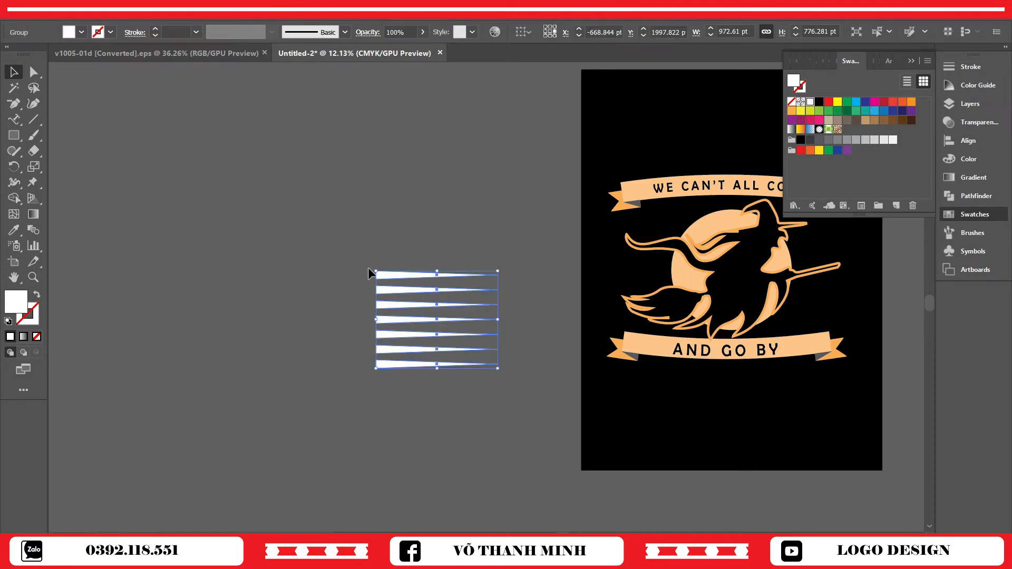
{"action": "left_click_drag", "start_coordinate": [384, 275], "coordinate": [687, 202]}
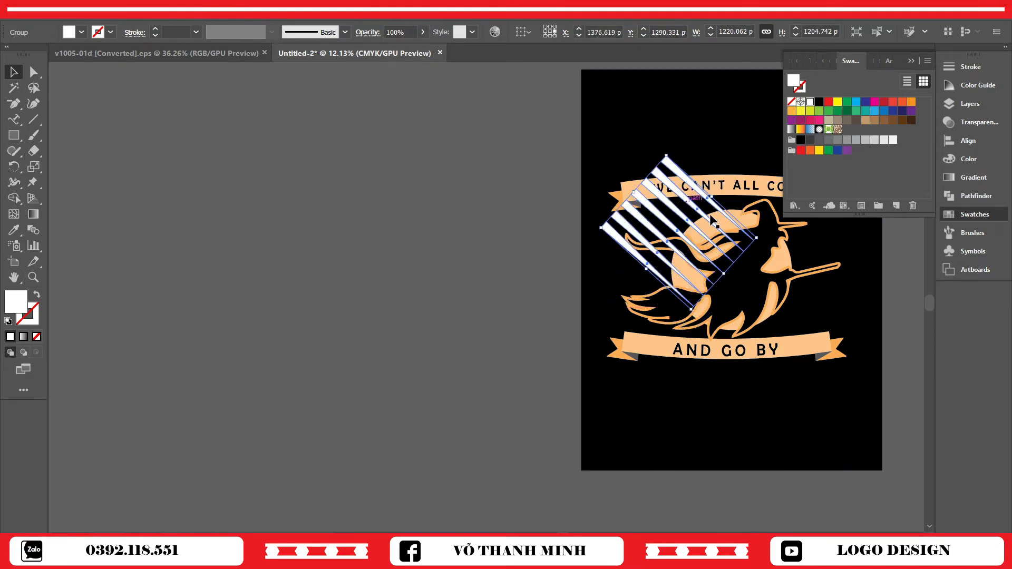
{"action": "left_click_drag", "start_coordinate": [758, 242], "coordinate": [676, 220]}
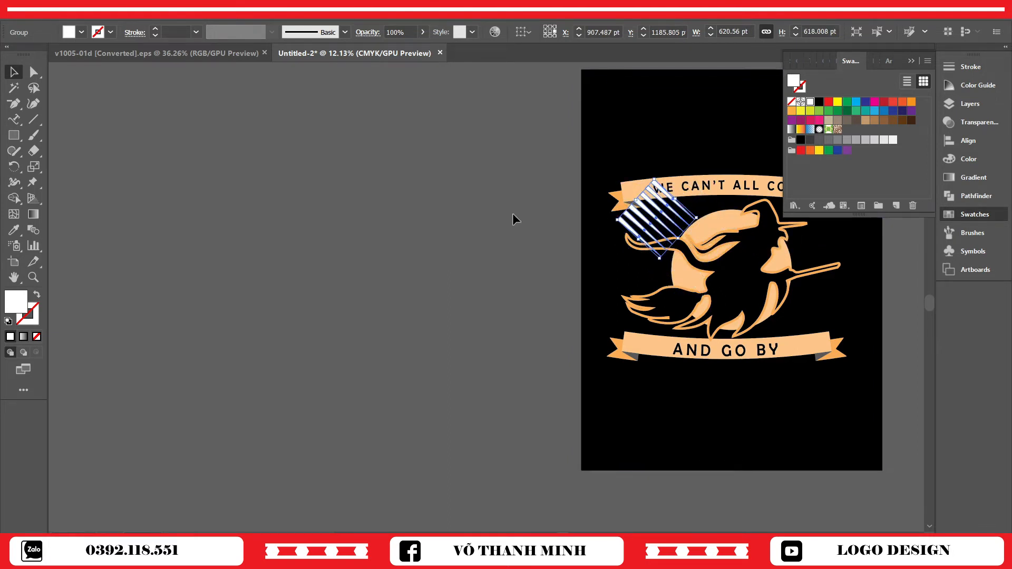
{"action": "left_click", "coordinate": [530, 213]}
{"action": "left_click_drag", "start_coordinate": [743, 281], "coordinate": [477, 324]}
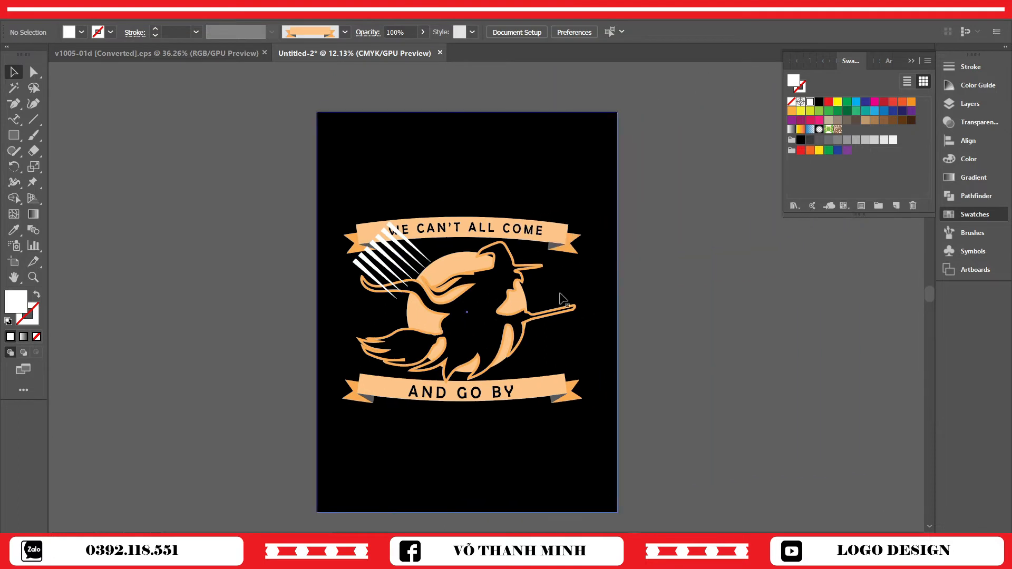
{"action": "left_click", "coordinate": [912, 58]}
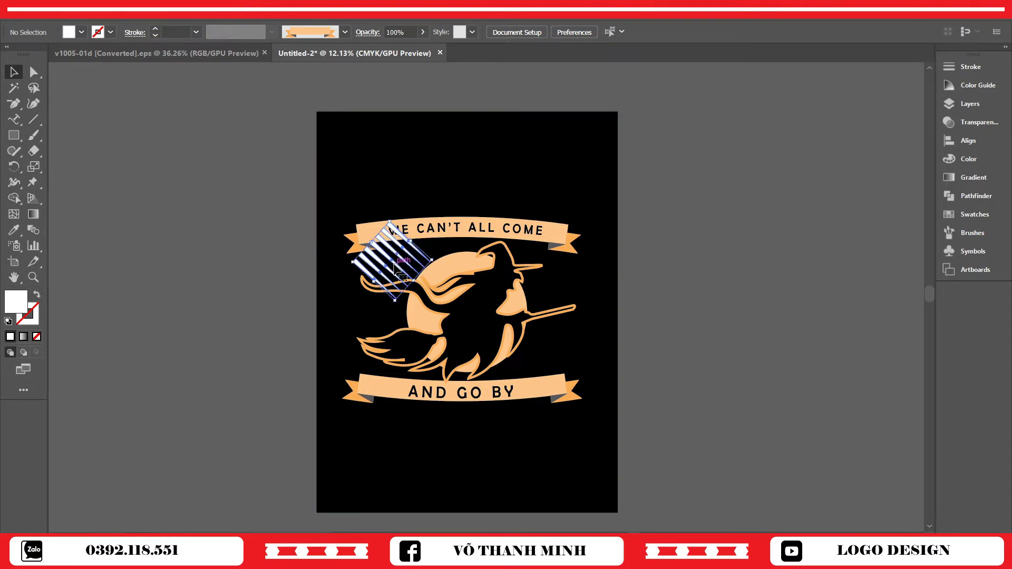
- Nudge the diagonal stripe group slightly up and left, and send it behind the upper banner
{"action": "left_click", "coordinate": [400, 234]}
{"action": "left_click_drag", "start_coordinate": [391, 217], "coordinate": [393, 217]}
{"action": "left_click_drag", "start_coordinate": [394, 253], "coordinate": [388, 251]}
{"action": "left_click", "coordinate": [549, 357]}
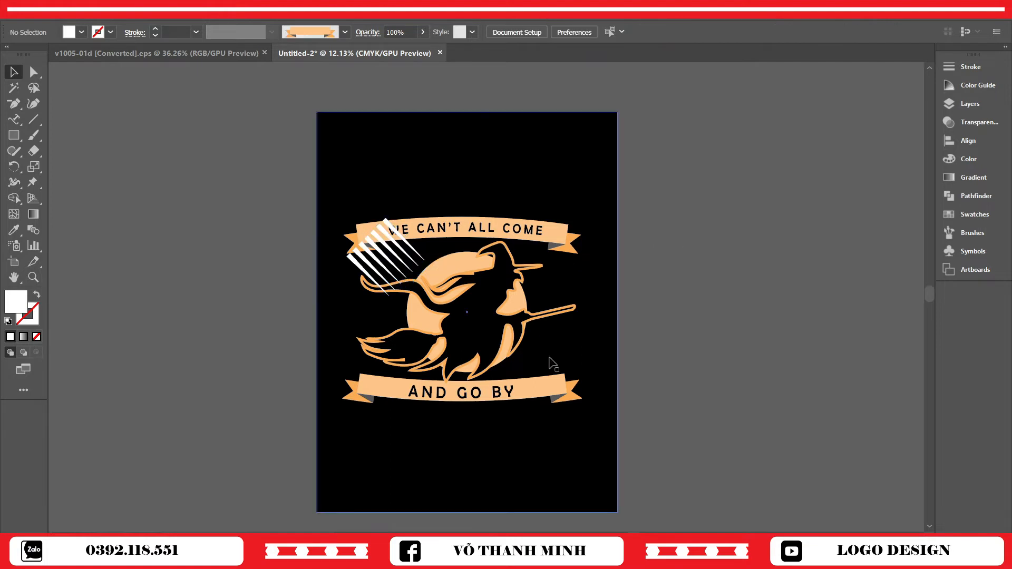
{"action": "left_click", "coordinate": [418, 259]}
{"action": "key", "text": "ctrl+["}
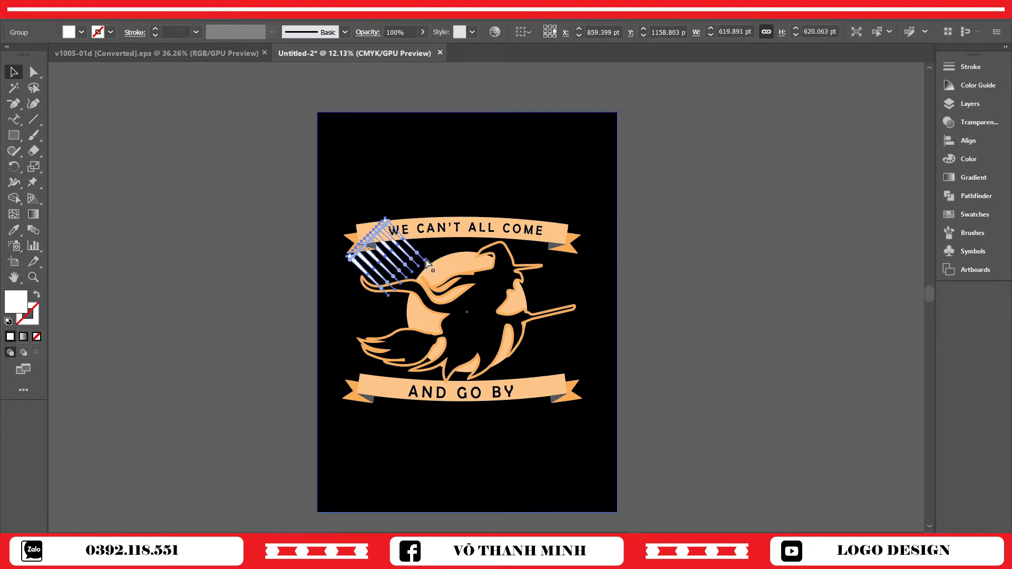
{"action": "left_click", "coordinate": [728, 222]}
- Nudge the stripe group slightly up and right behind the upper banner's left end
{"action": "key", "text": "z"}
{"action": "left_click_drag", "start_coordinate": [370, 280], "coordinate": [497, 331]}
{"action": "left_click_drag", "start_coordinate": [496, 329], "coordinate": [469, 316]}
{"action": "left_click", "coordinate": [13, 72]}
{"action": "left_click_drag", "start_coordinate": [433, 249], "coordinate": [438, 243]}
{"action": "left_click", "coordinate": [312, 272]}
{"action": "left_click_drag", "start_coordinate": [605, 313], "coordinate": [506, 334]}
- Ungroup the two ribbon banners
{"action": "left_click", "coordinate": [458, 227]}
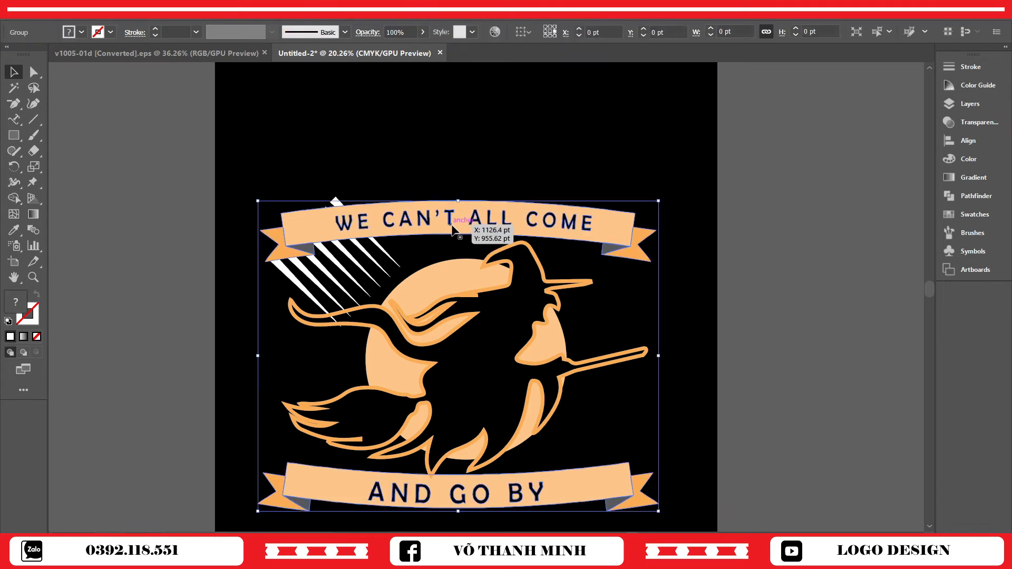
{"action": "right_click", "coordinate": [561, 221]}
{"action": "left_click", "coordinate": [595, 315]}
{"action": "left_click", "coordinate": [683, 252]}
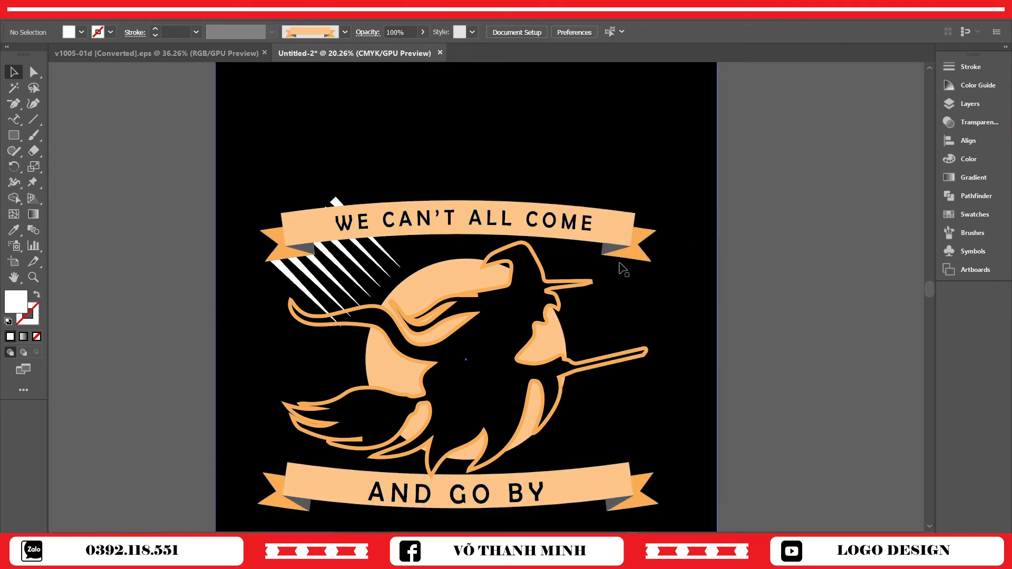
{"action": "left_click", "coordinate": [372, 282]}
{"action": "right_click", "coordinate": [353, 256]}
{"action": "mouse_move", "coordinate": [414, 369]}
{"action": "left_click", "coordinate": [544, 401]}
{"action": "left_click", "coordinate": [865, 258]}
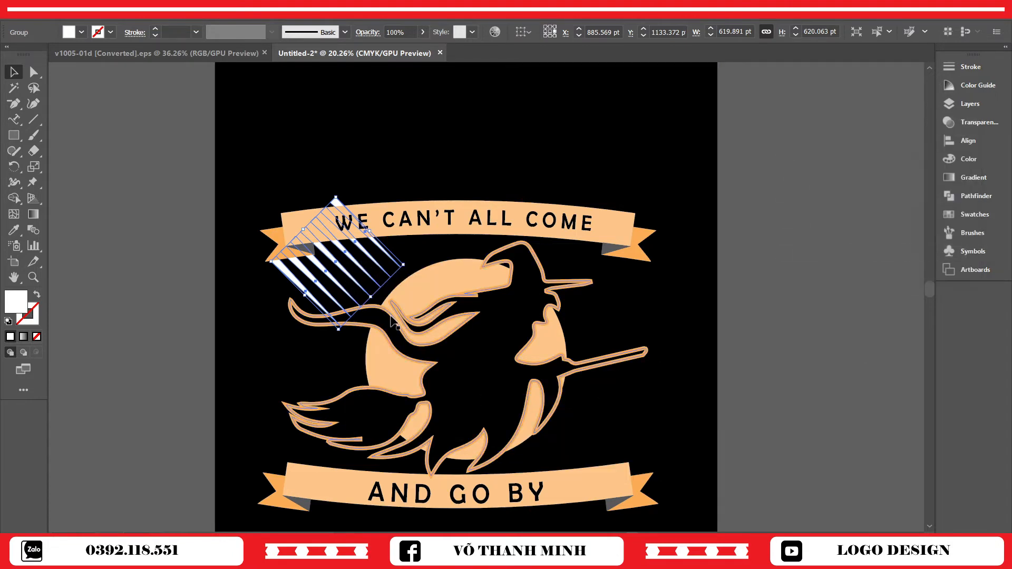
- Make a mirrored copy of the stripe group across the vertical axis and move it to the upper banner's right end
{"action": "right_click", "coordinate": [358, 264]}
{"action": "mouse_move", "coordinate": [421, 391]}
{"action": "mouse_move", "coordinate": [452, 377]}
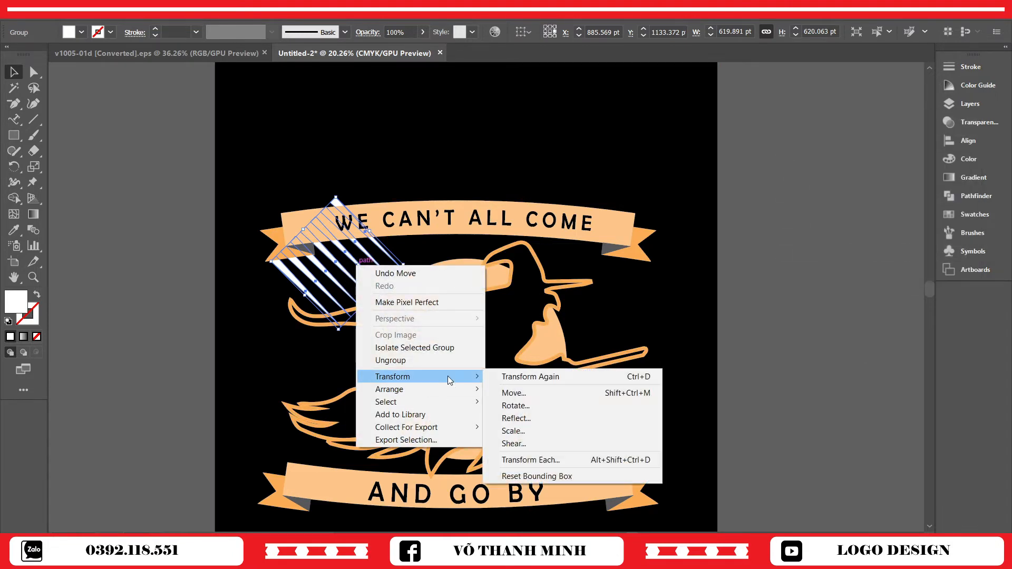
{"action": "left_click", "coordinate": [538, 420]}
{"action": "left_click", "coordinate": [783, 350]}
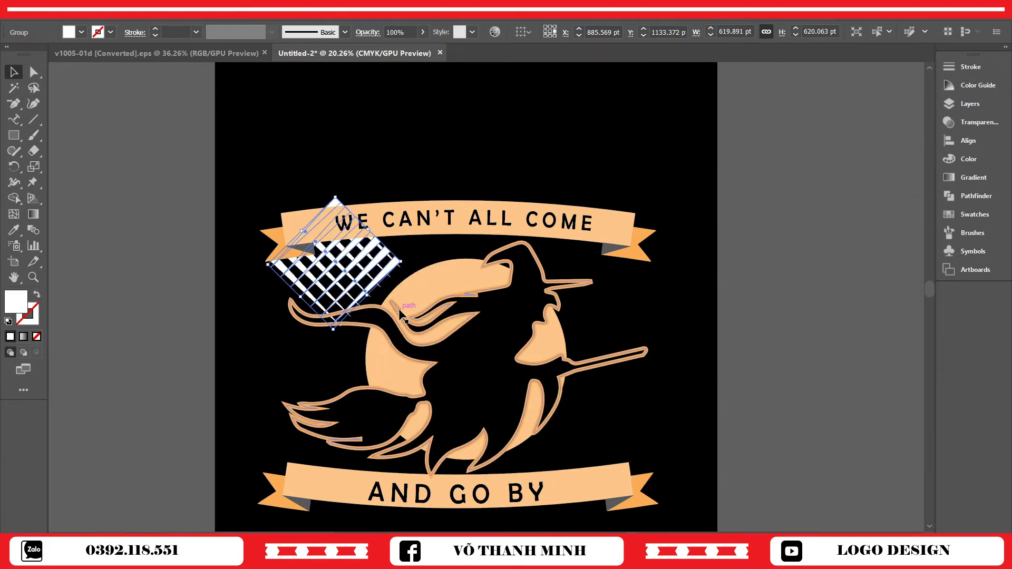
{"action": "left_click_drag", "start_coordinate": [351, 253], "coordinate": [605, 262]}
{"action": "key", "text": "ctrl+shift+a"}
{"action": "left_click", "coordinate": [710, 237]}
{"action": "left_click", "coordinate": [776, 278]}
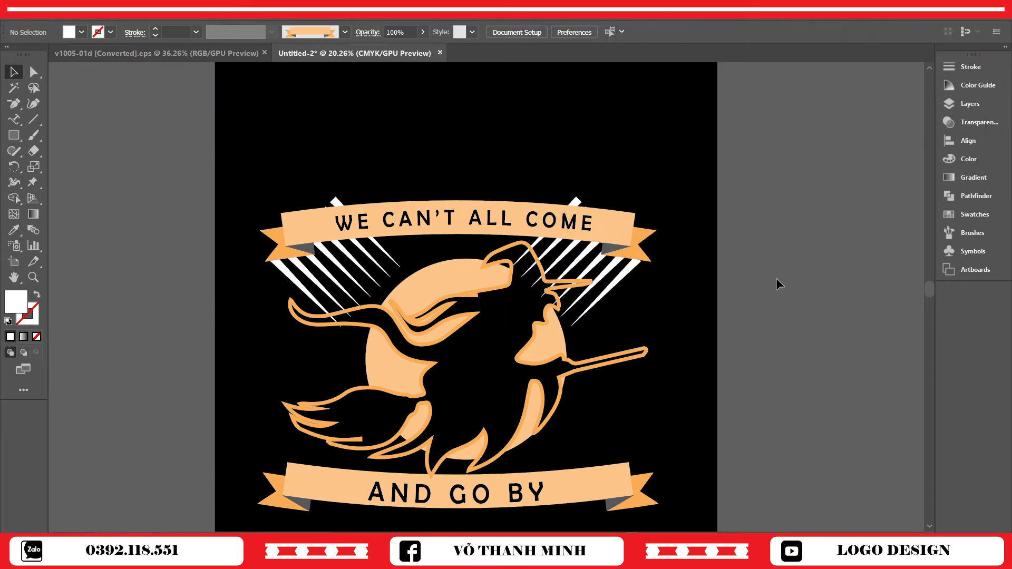
- Shrink the left stripe group to about 538 pt wide
{"action": "left_click", "coordinate": [610, 275]}
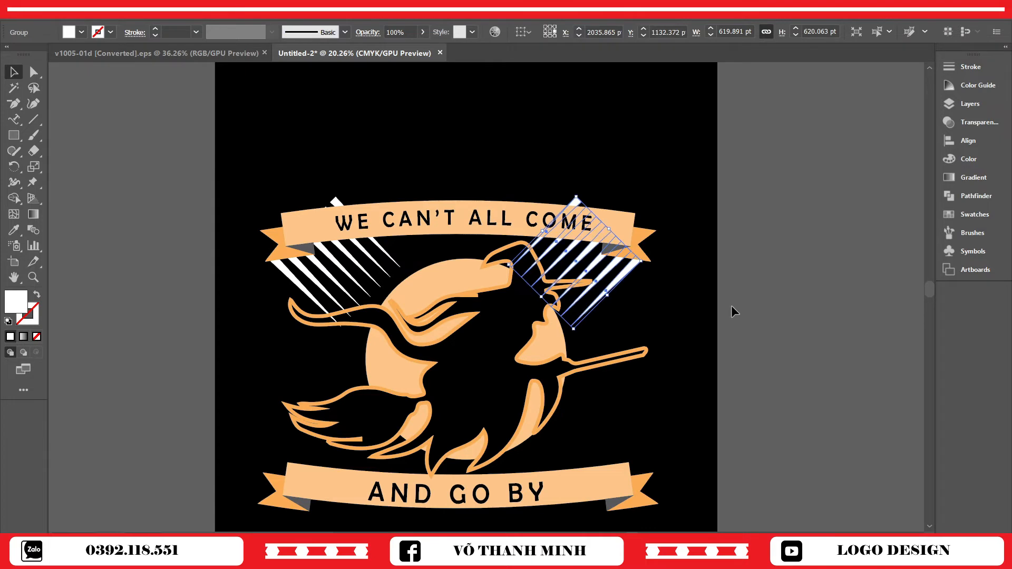
{"action": "left_click", "coordinate": [802, 284]}
{"action": "scroll", "coordinate": [732, 377], "scroll_direction": "down", "scroll_amount": 2}
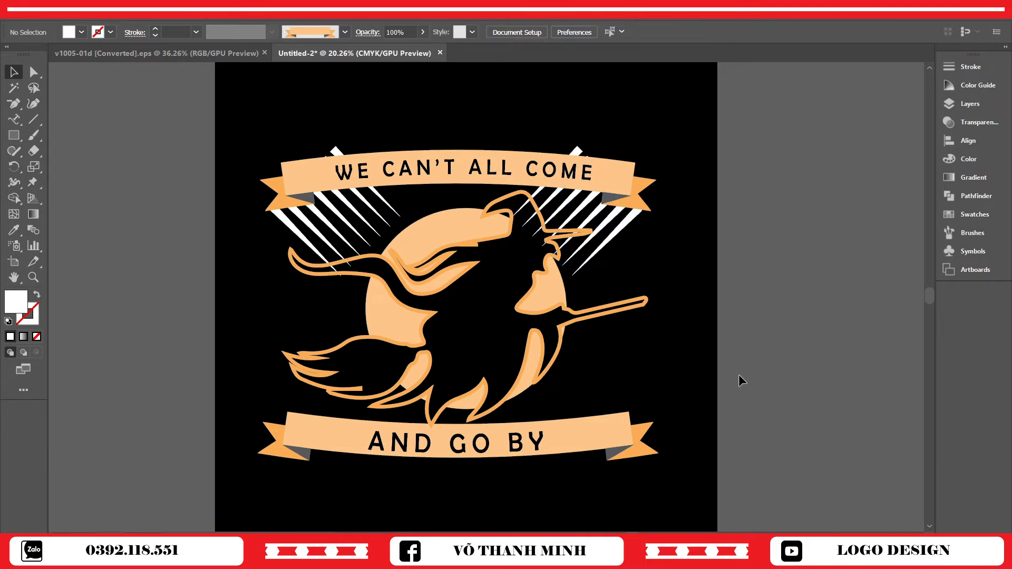
{"action": "key", "text": "z"}
{"action": "left_click_drag", "start_coordinate": [518, 280], "coordinate": [481, 279]}
{"action": "left_click", "coordinate": [14, 72]}
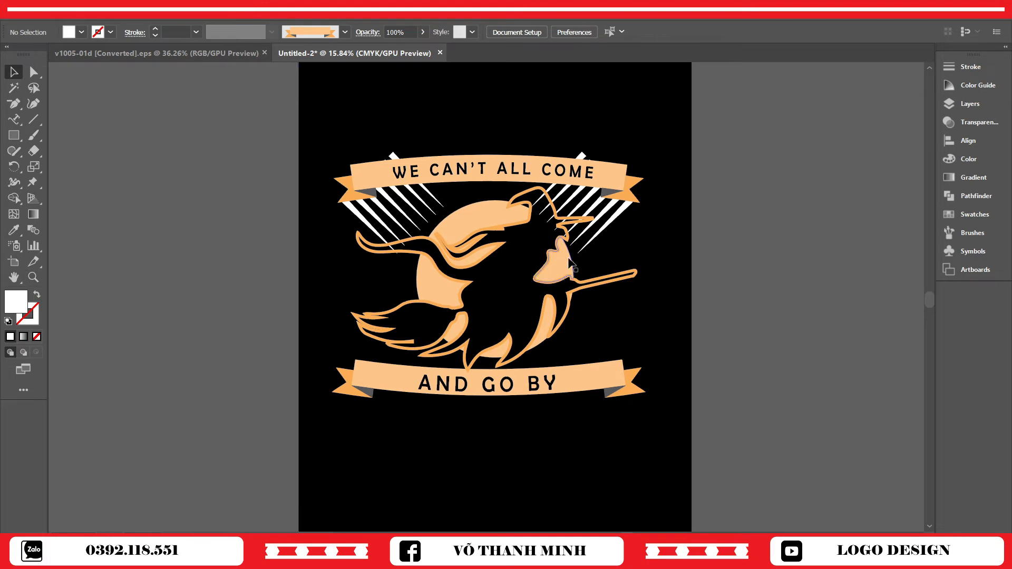
{"action": "left_click", "coordinate": [416, 227]}
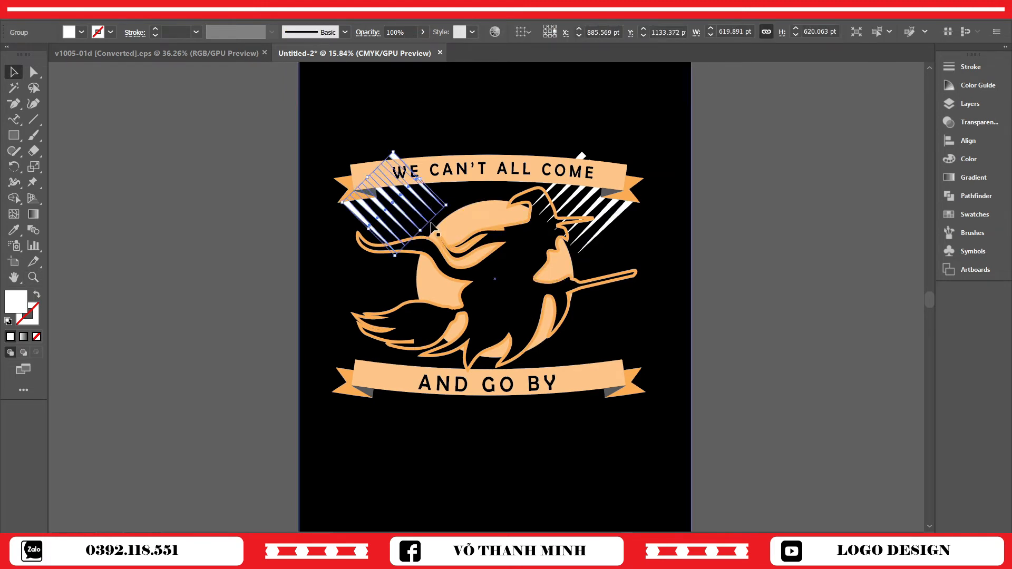
{"action": "left_click", "coordinate": [708, 277]}
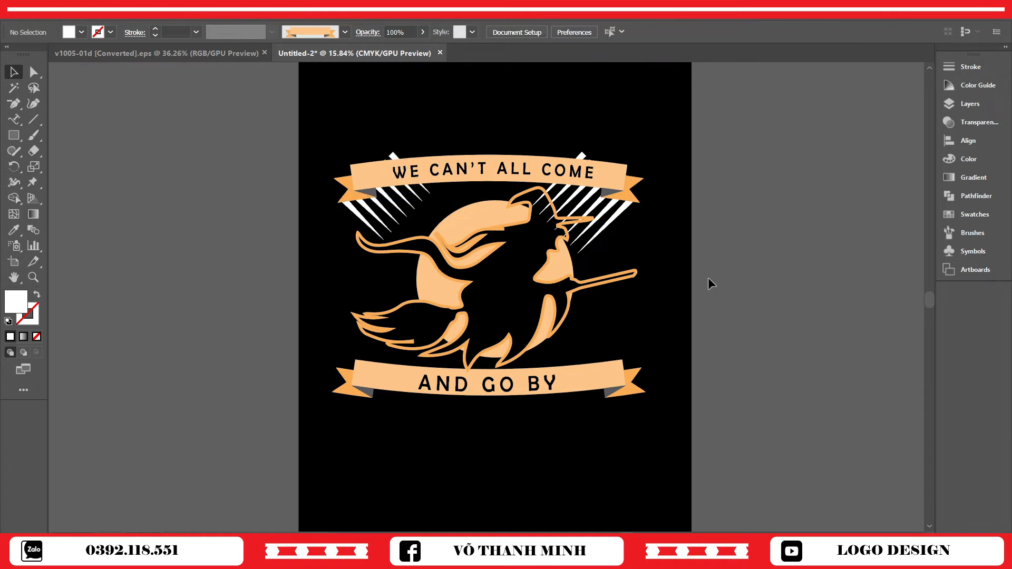
- Delete the mirrored stripe group at the right and shrink the left group to about 497 pt wide
{"action": "left_click", "coordinate": [609, 227]}
{"action": "key", "text": "Delete"}
{"action": "left_click", "coordinate": [402, 211]}
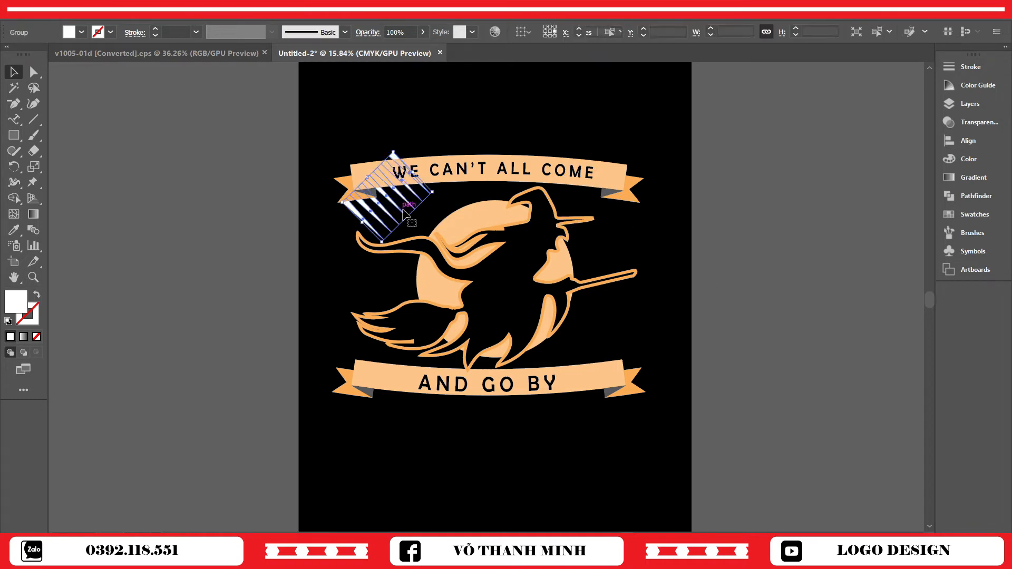
{"action": "left_click_drag", "start_coordinate": [413, 172], "coordinate": [406, 179]}
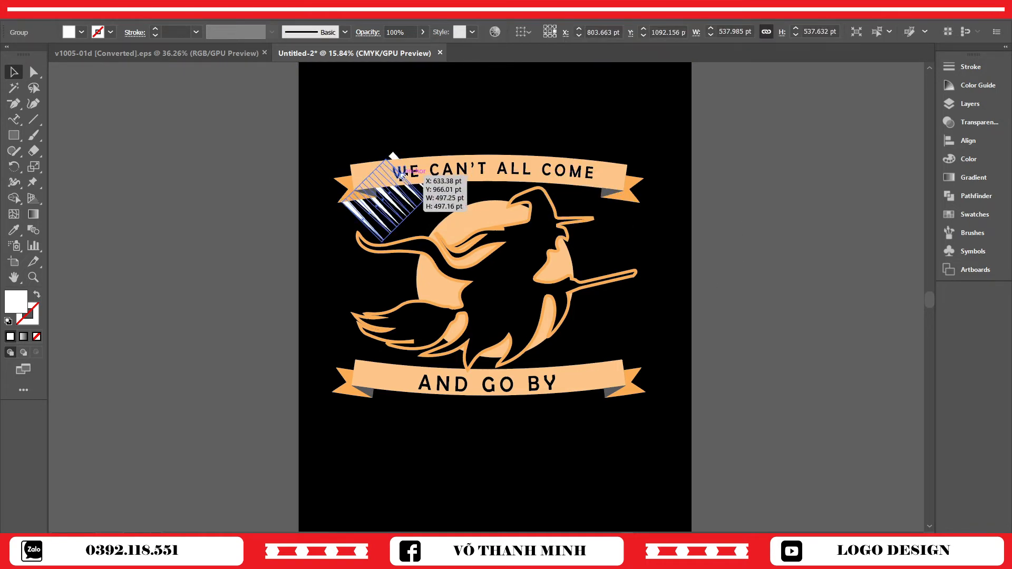
{"action": "left_click", "coordinate": [741, 199]}
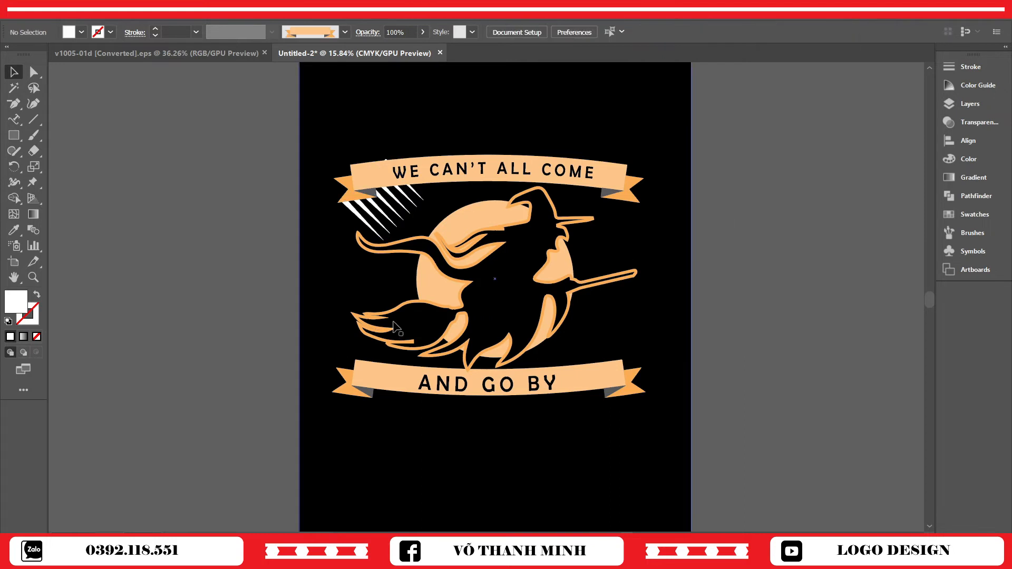
- Reflect a copy of the reduced left stripe group across the vertical axis and move it behind the upper banner's right end
{"action": "right_click", "coordinate": [391, 207]}
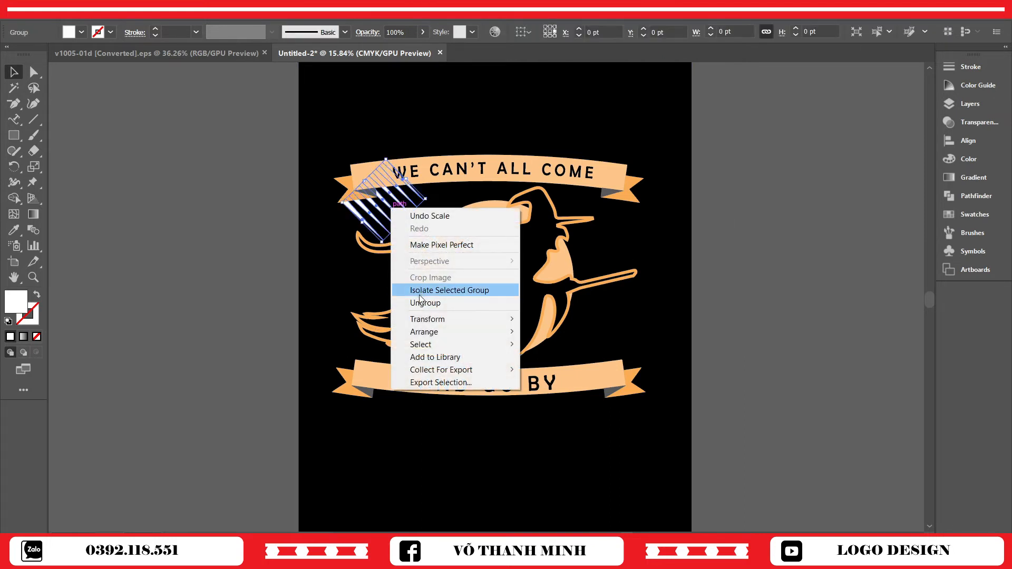
{"action": "mouse_move", "coordinate": [435, 320]}
{"action": "left_click", "coordinate": [551, 360]}
{"action": "left_click", "coordinate": [757, 353]}
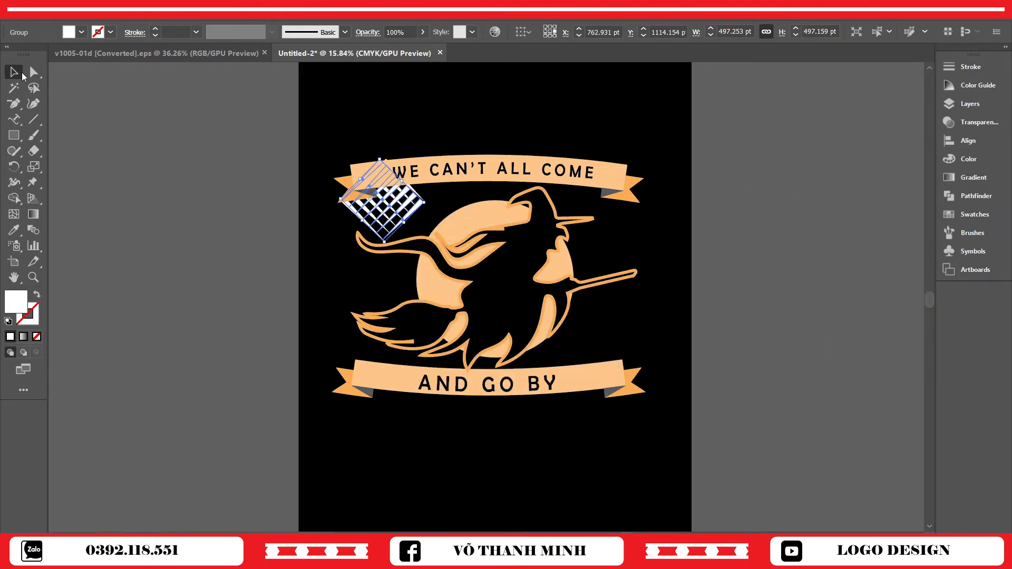
{"action": "left_click_drag", "start_coordinate": [413, 203], "coordinate": [616, 202]}
{"action": "left_click", "coordinate": [768, 204]}
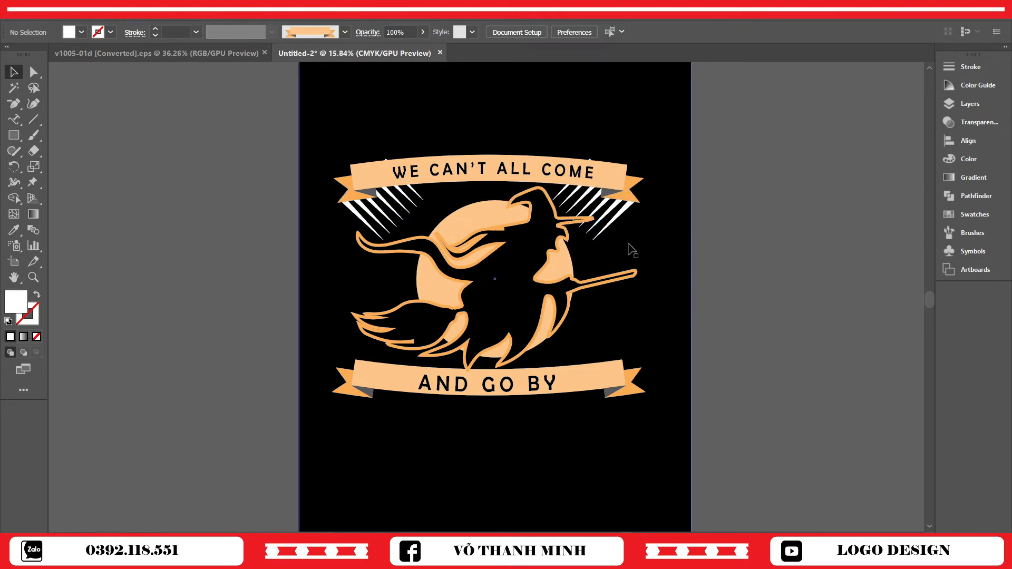
- Group the left and right stripe sets together
{"action": "left_click", "coordinate": [619, 223]}
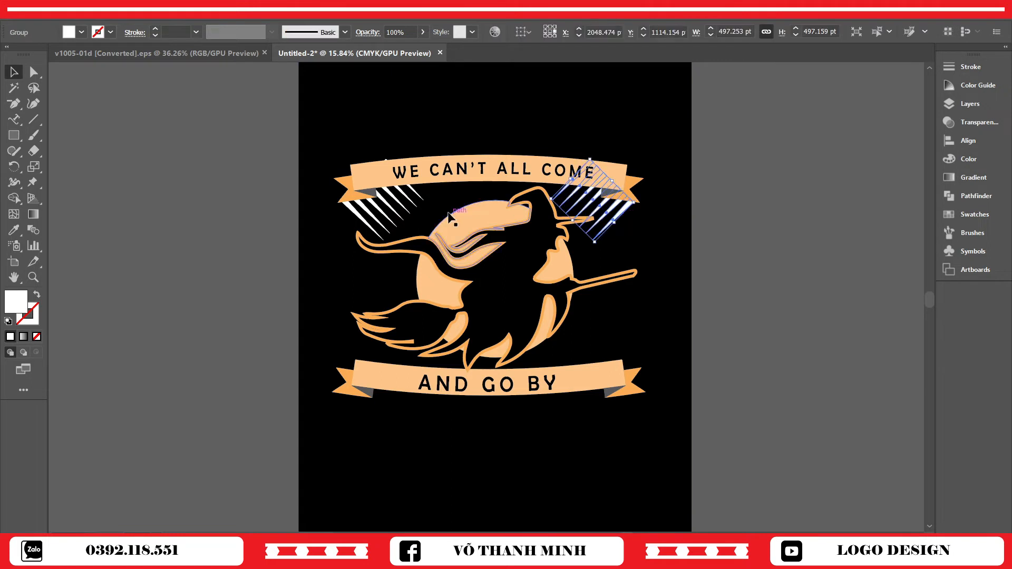
{"action": "left_click", "coordinate": [409, 203], "text": "shift"}
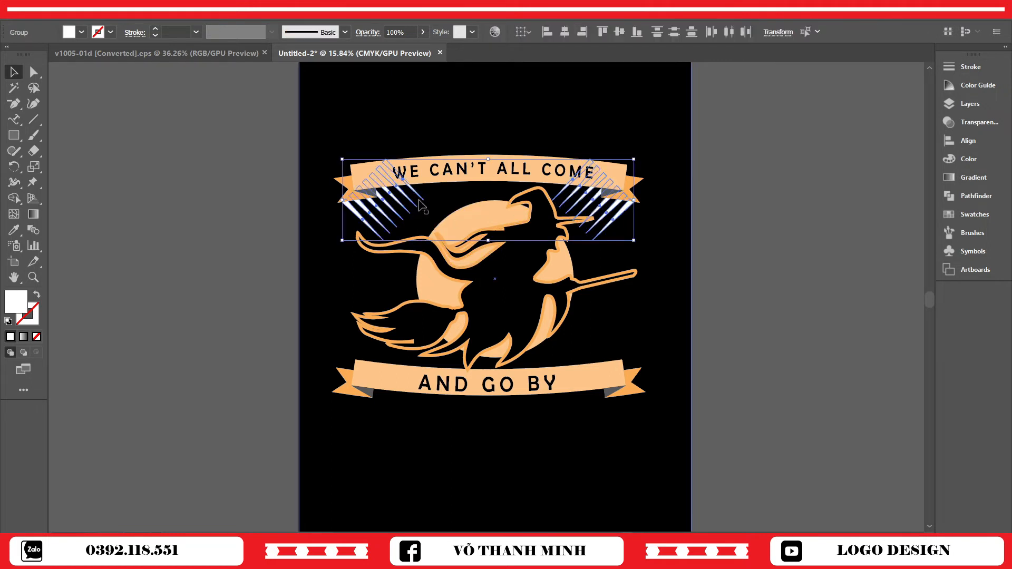
{"action": "left_click", "coordinate": [830, 220]}
- Reflect a copy of the grouped stripes across the horizontal axis and move it straight down behind the lower banner
{"action": "right_click", "coordinate": [622, 213]}
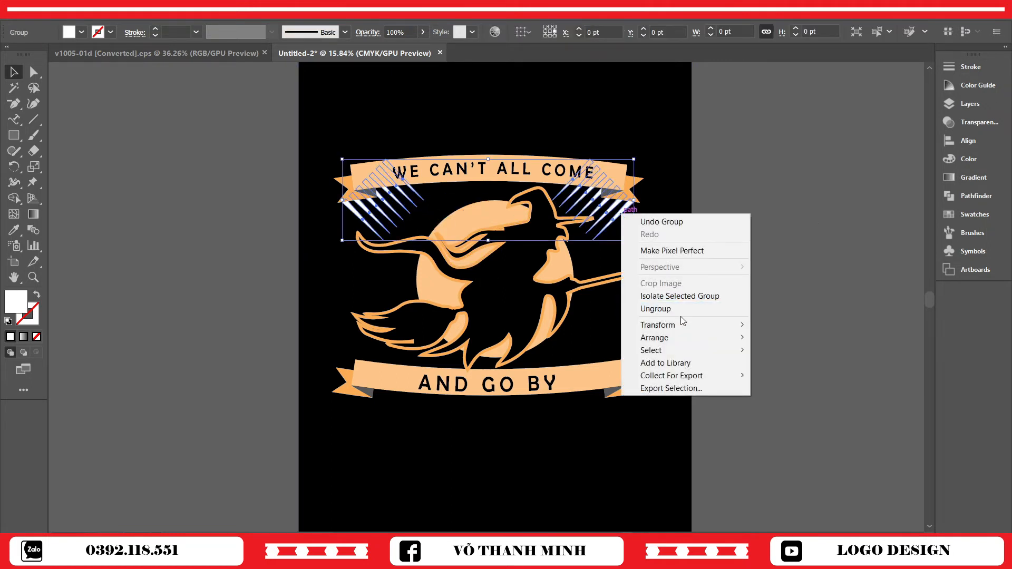
{"action": "mouse_move", "coordinate": [680, 324]}
{"action": "left_click", "coordinate": [796, 363]}
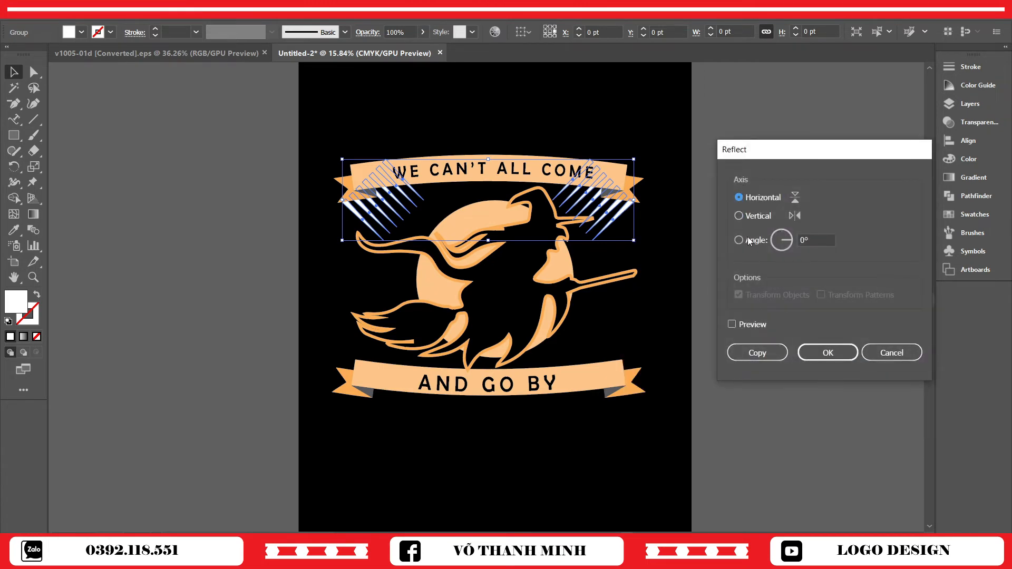
{"action": "left_click", "coordinate": [774, 358]}
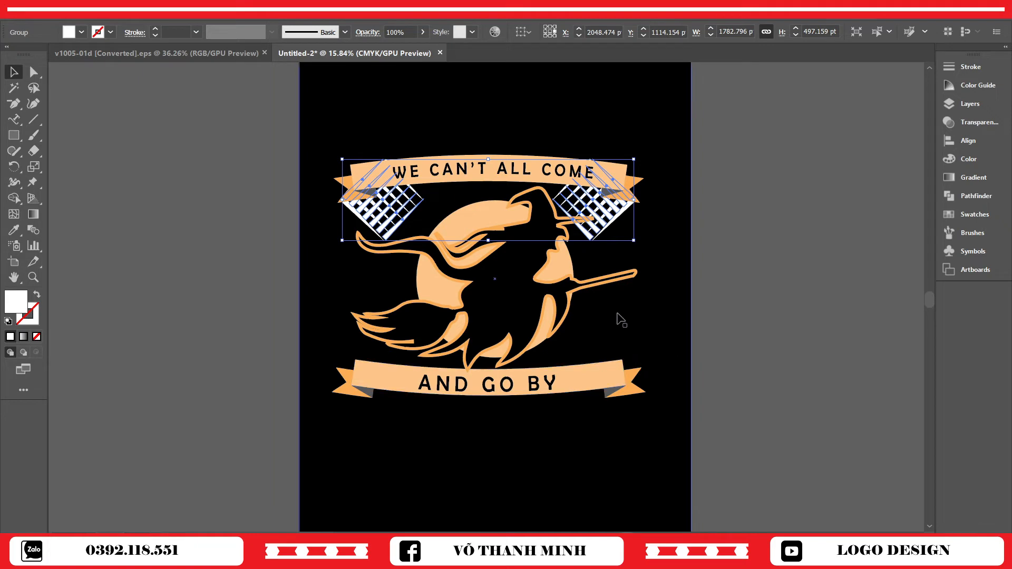
{"action": "left_click_drag", "start_coordinate": [606, 211], "coordinate": [607, 390]}
{"action": "left_click", "coordinate": [801, 345]}
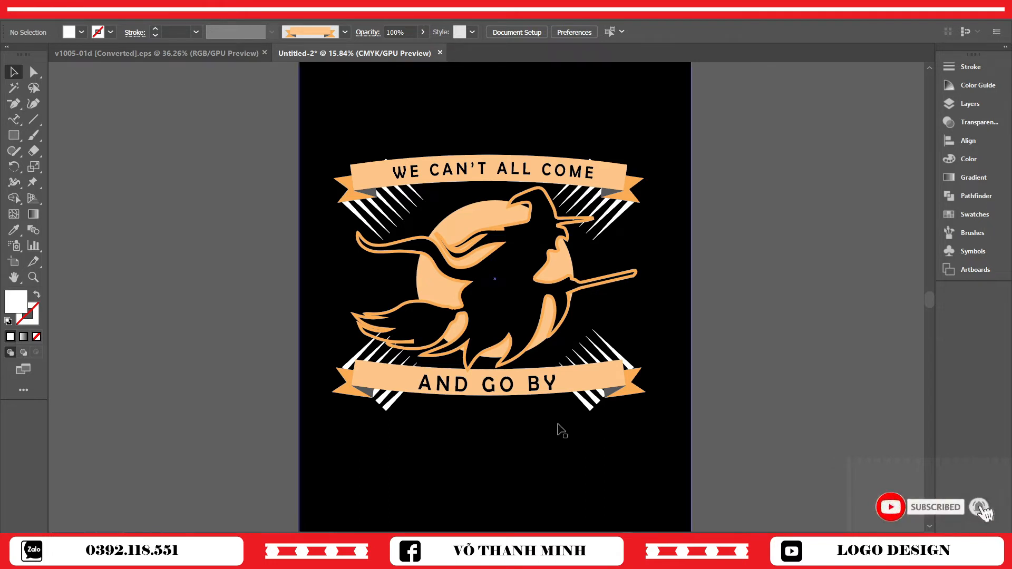
{"action": "left_click", "coordinate": [390, 365]}
{"action": "left_click", "coordinate": [774, 323]}
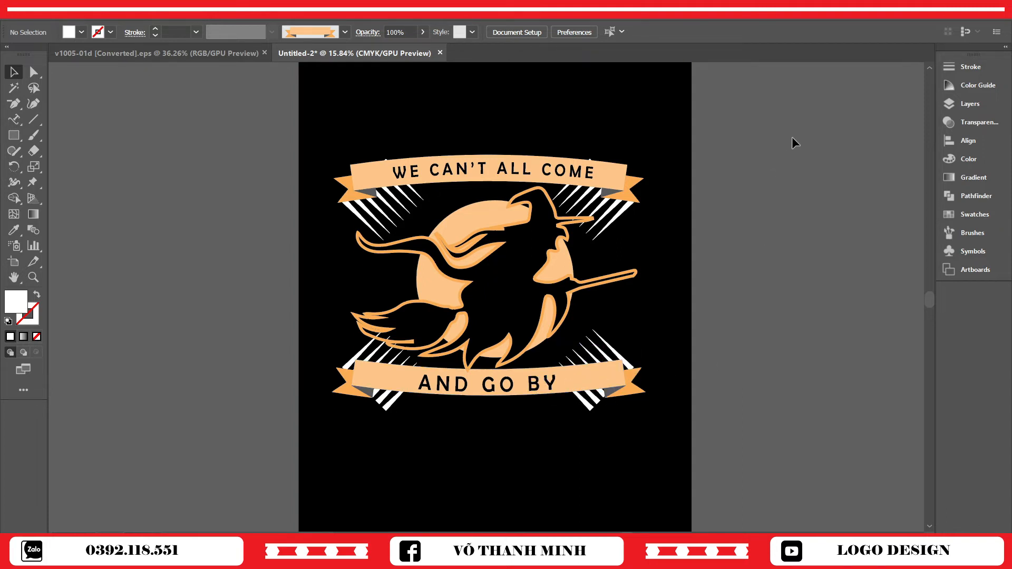
- Select all artwork except the black background and erase the stripe ends protruding below the lower banner's left end with Shape Builder
{"action": "left_click_drag", "start_coordinate": [793, 137], "coordinate": [238, 410]}
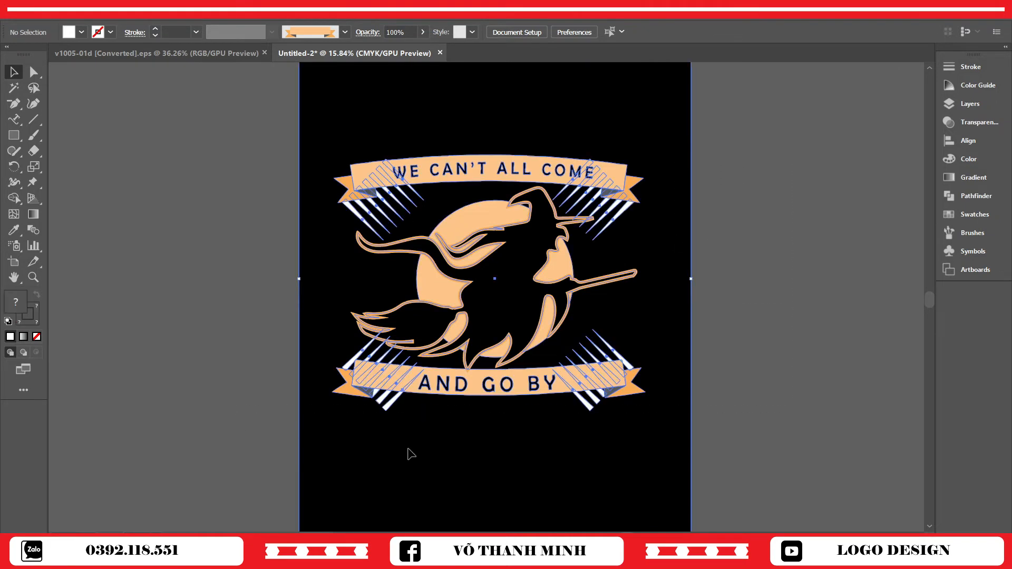
{"action": "left_click", "coordinate": [477, 474], "text": "shift"}
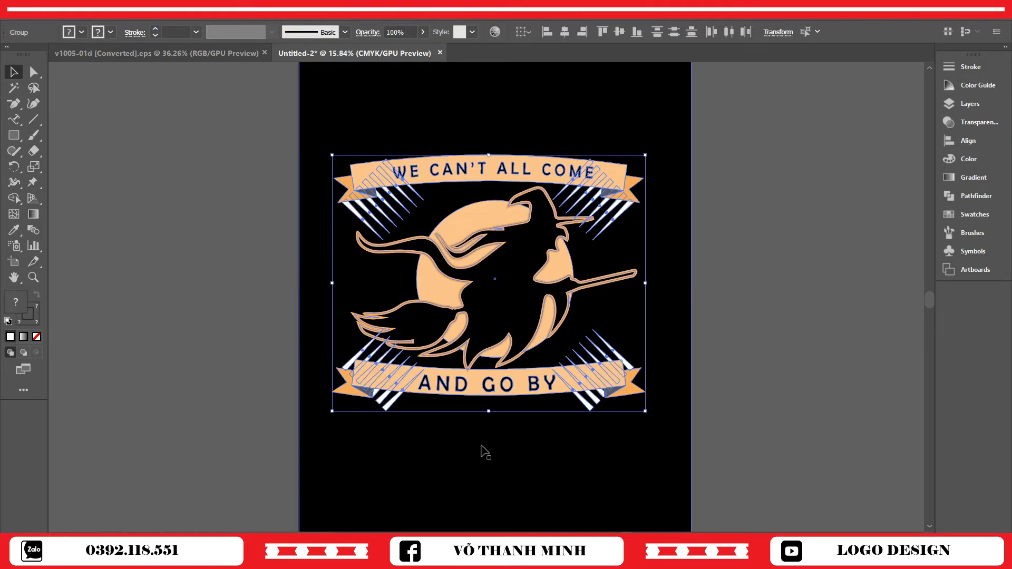
{"action": "key", "text": "shift+m"}
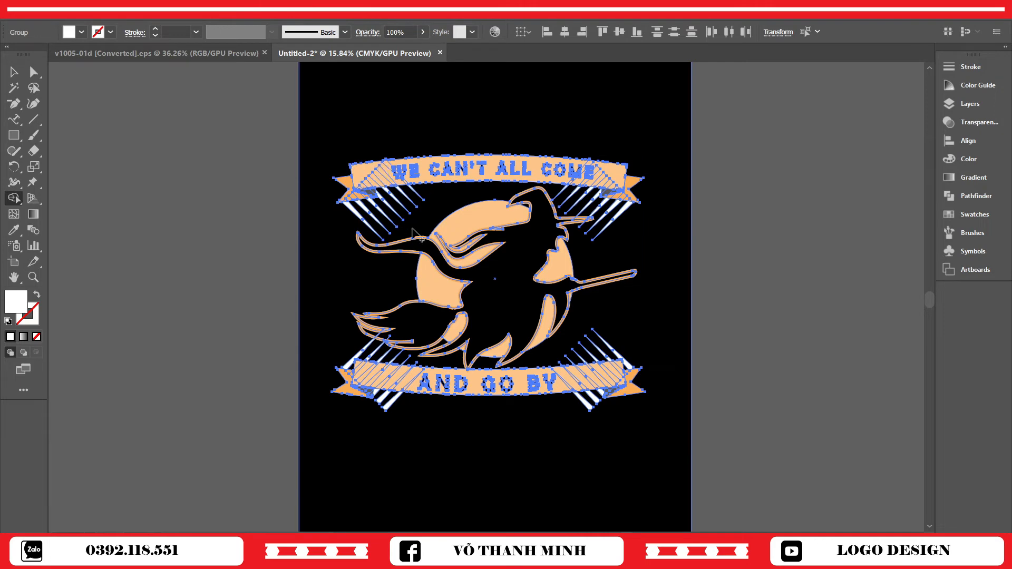
{"action": "key", "text": "z"}
{"action": "left_click", "coordinate": [410, 433]}
{"action": "left_click_drag", "start_coordinate": [410, 433], "coordinate": [538, 486]}
{"action": "key", "text": "shift+m"}
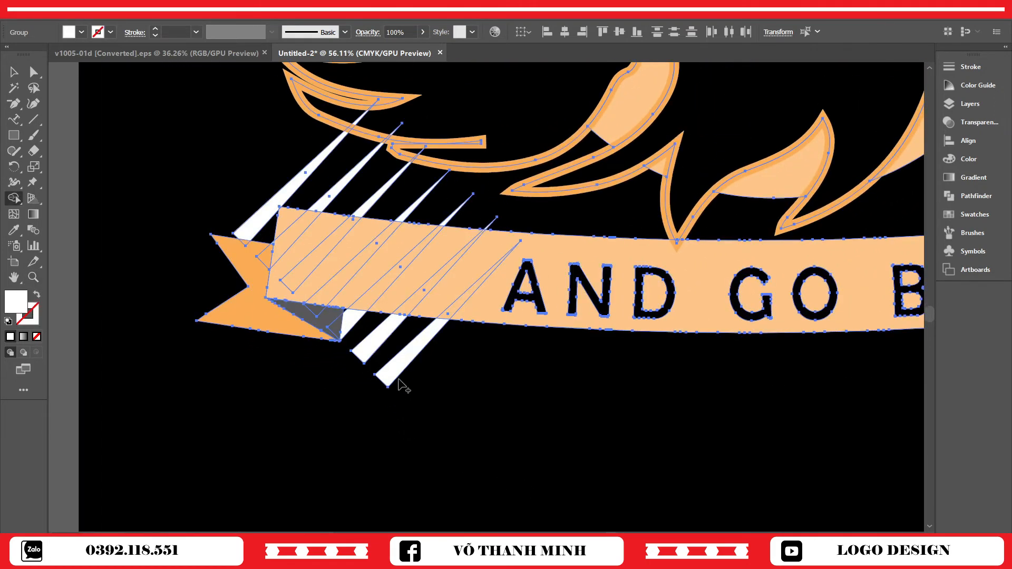
{"action": "left_click_drag", "start_coordinate": [402, 376], "coordinate": [354, 326]}
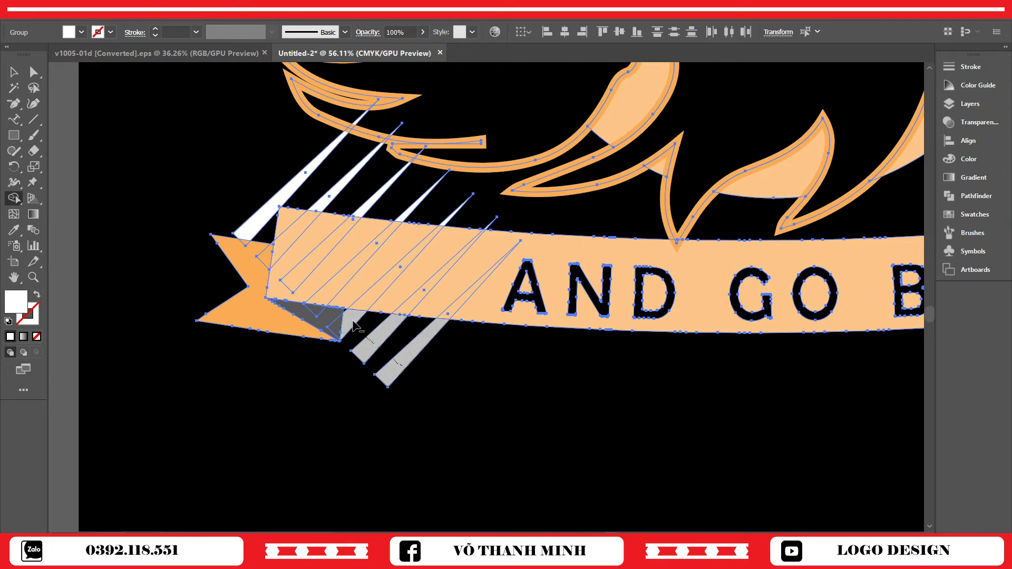
{"action": "left_click_drag", "start_coordinate": [396, 376], "coordinate": [417, 368]}
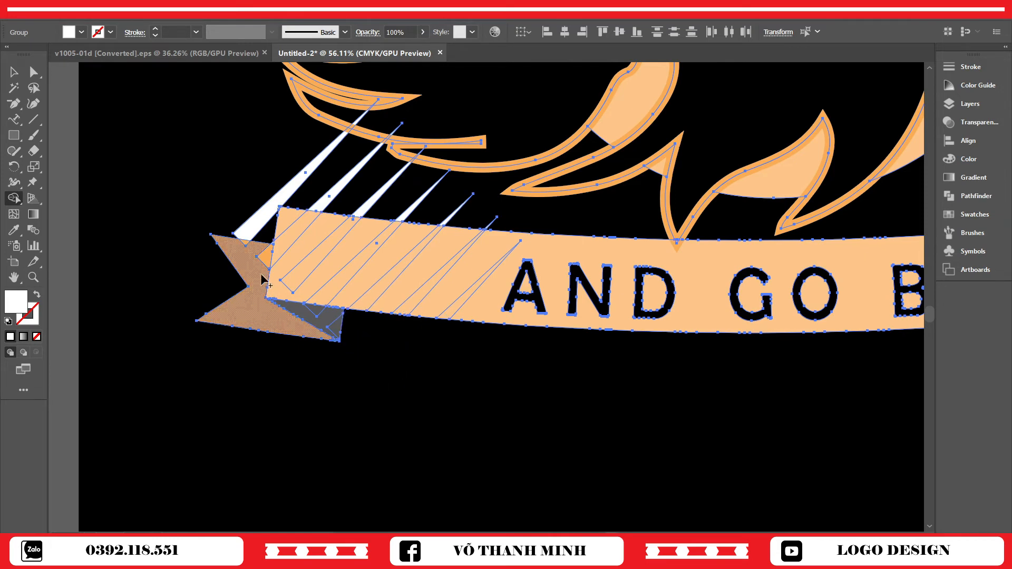
- Erase the stripe ends protruding below the lower banner's right end with Shape Builder
{"action": "key", "text": "z"}
{"action": "left_click_drag", "start_coordinate": [444, 262], "coordinate": [280, 268]}
{"action": "left_click_drag", "start_coordinate": [466, 278], "coordinate": [122, 289]}
{"action": "left_click_drag", "start_coordinate": [433, 304], "coordinate": [528, 363]}
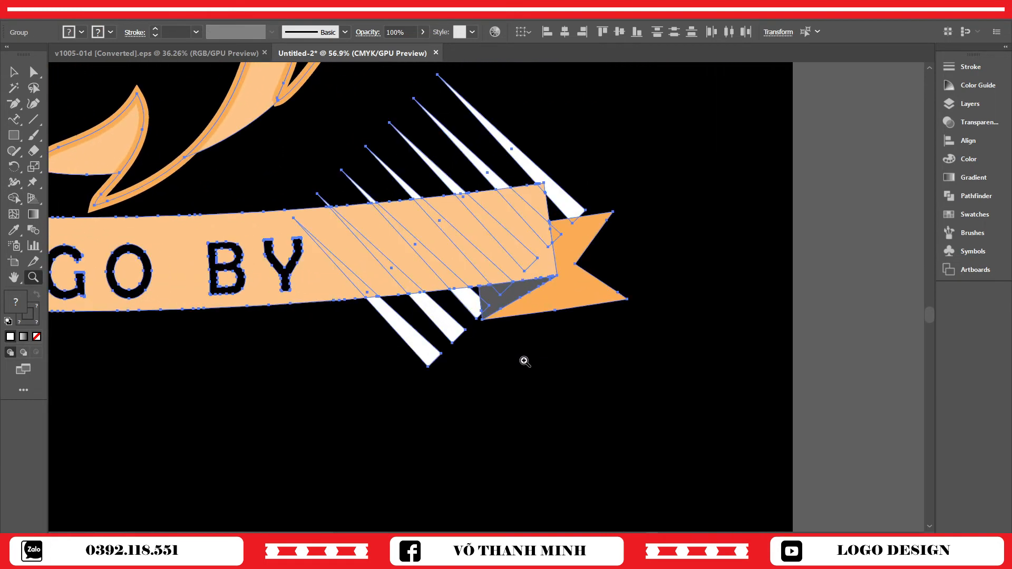
{"action": "key", "text": "shift+m"}
{"action": "mouse_move", "coordinate": [422, 354]}
{"action": "left_mouse_down"}
{"action": "mouse_move", "coordinate": [446, 323]}
{"action": "mouse_move", "coordinate": [472, 312]}
{"action": "left_mouse_up"}
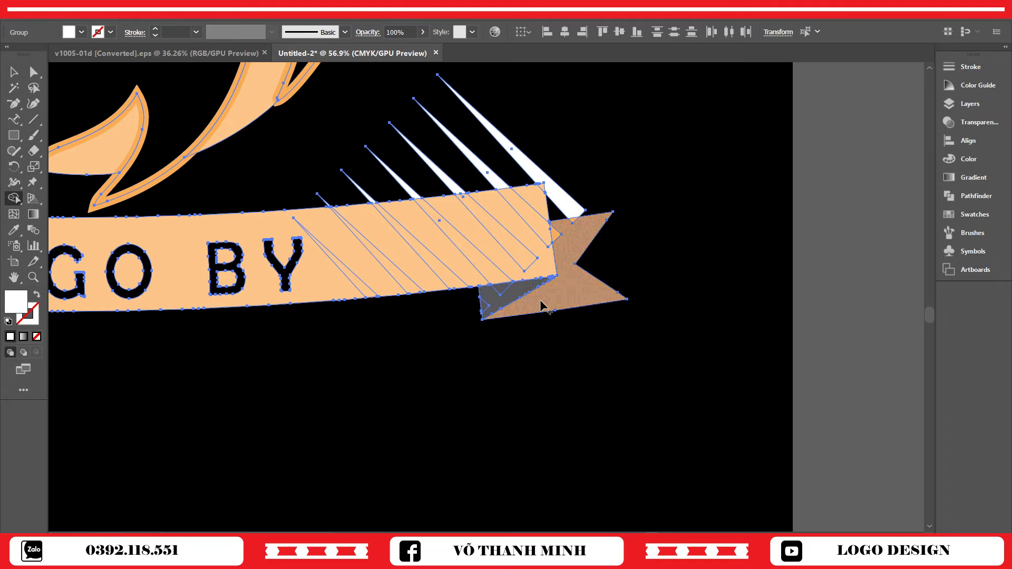
- Erase the stripe tip sticking out above the upper banner's right part with Shape Builder
{"action": "key", "text": "z"}
{"action": "left_click_drag", "start_coordinate": [558, 307], "coordinate": [428, 297]}
{"action": "left_click_drag", "start_coordinate": [524, 278], "coordinate": [530, 439]}
{"action": "left_click_drag", "start_coordinate": [509, 131], "coordinate": [658, 276]}
{"action": "key", "text": "shift+m"}
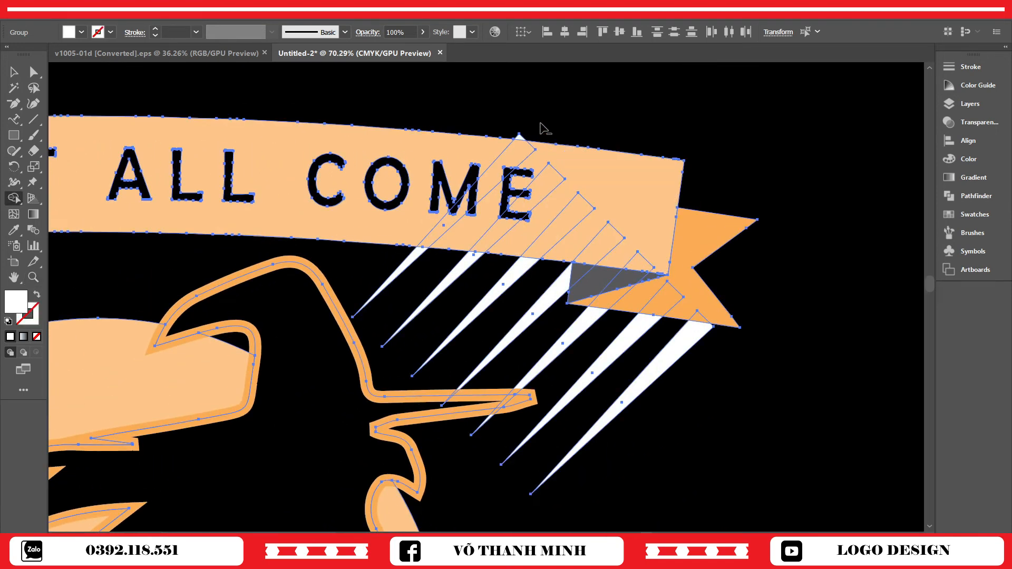
{"action": "left_click", "coordinate": [519, 138], "text": "alt"}
- Examine the upper banner's left end and the whole logo for leftover stripe ends
{"action": "mouse_move", "coordinate": [421, 280]}
{"action": "left_mouse_down"}
{"action": "mouse_move", "coordinate": [707, 339]}
{"action": "mouse_move", "coordinate": [791, 345]}
{"action": "left_mouse_up"}
{"action": "left_click_drag", "start_coordinate": [338, 297], "coordinate": [678, 267]}
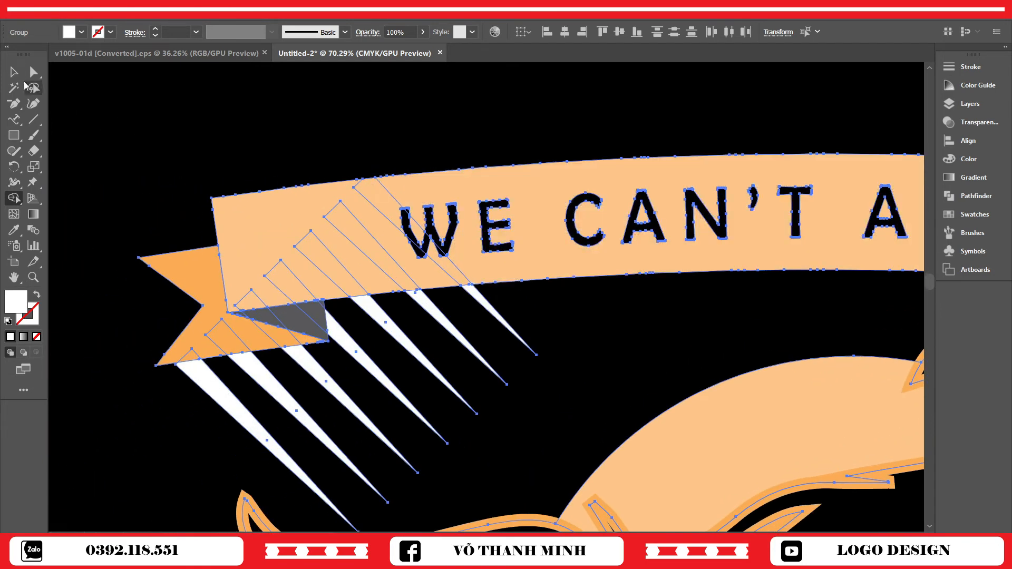
{"action": "left_click", "coordinate": [14, 73]}
{"action": "left_click", "coordinate": [209, 122]}
{"action": "key", "text": "z"}
{"action": "left_click_drag", "start_coordinate": [631, 306], "coordinate": [559, 317]}
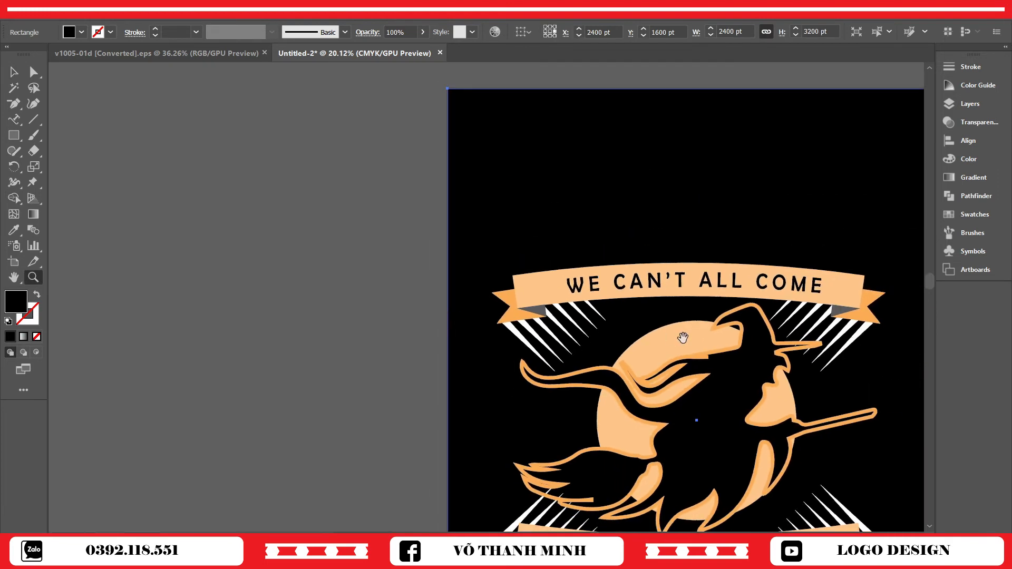
{"action": "left_click_drag", "start_coordinate": [682, 338], "coordinate": [388, 239]}
{"action": "left_click_drag", "start_coordinate": [425, 361], "coordinate": [415, 320]}
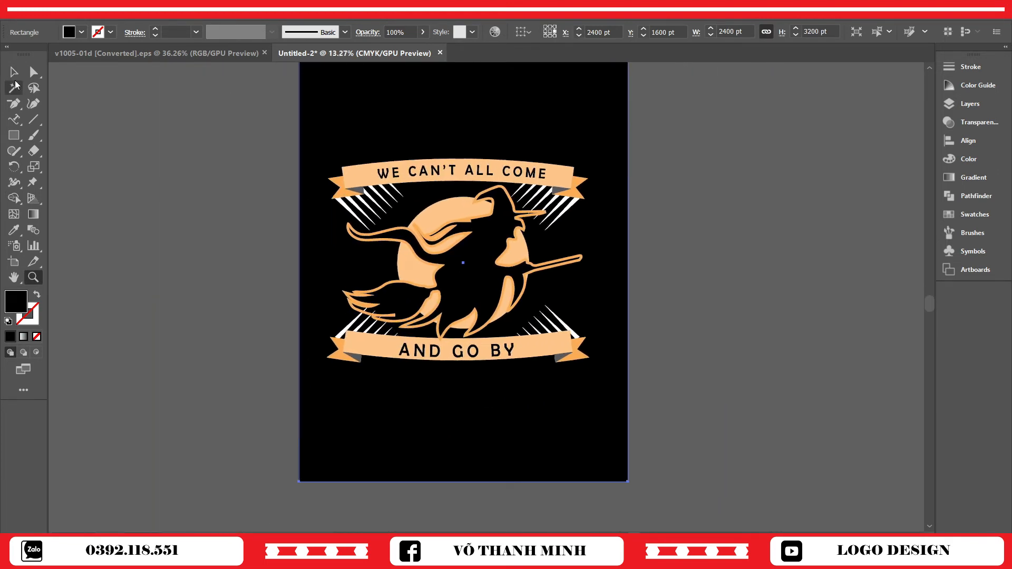
{"action": "left_click", "coordinate": [14, 76]}
{"action": "left_click", "coordinate": [165, 176]}
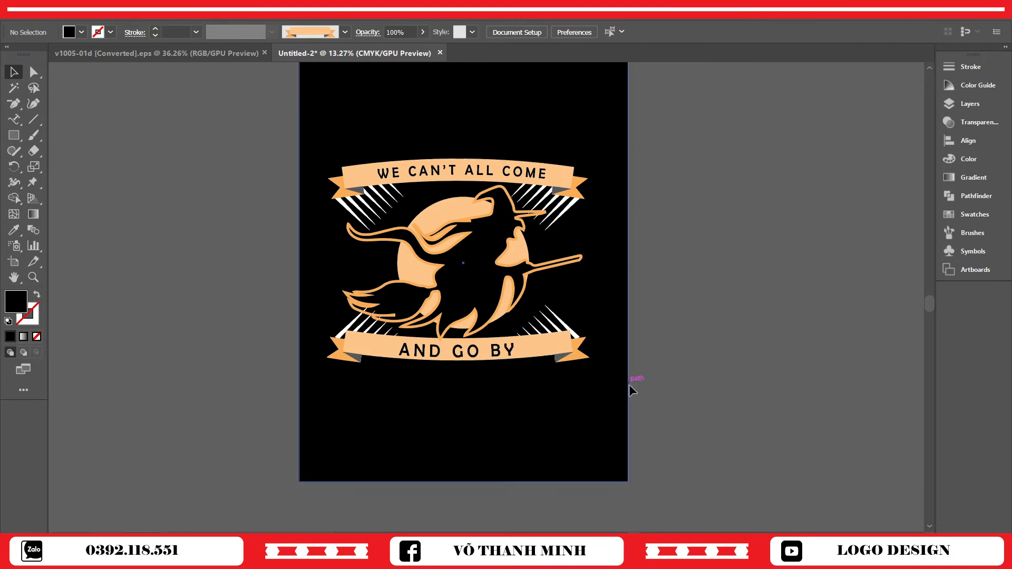
{"action": "scroll", "coordinate": [648, 387], "scroll_direction": "up", "scroll_amount": 2}
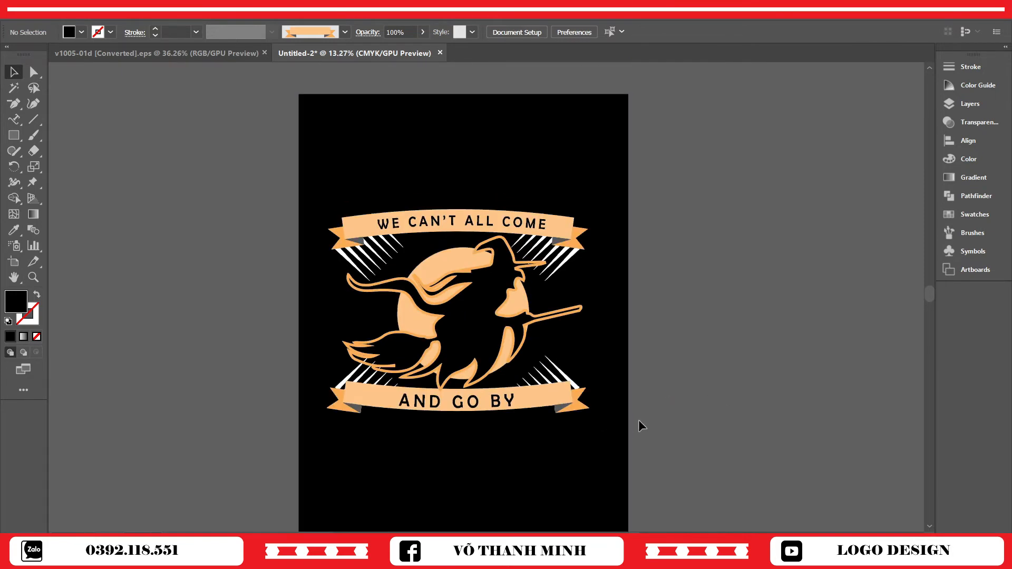
{"action": "scroll", "coordinate": [639, 421], "scroll_direction": "down", "scroll_amount": 2}
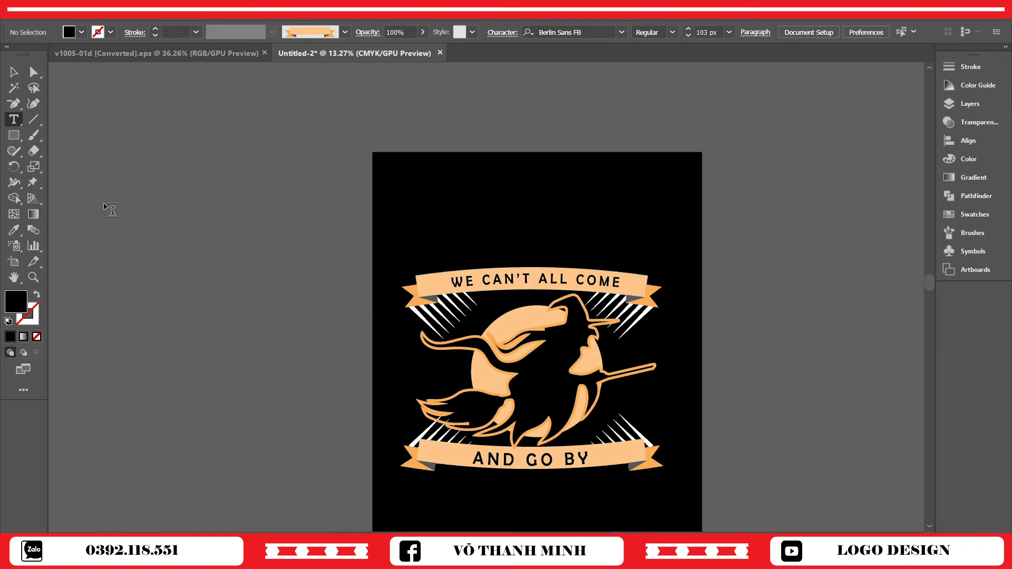
- Draw a straight horizontal line about 1694 pt long just above the upper banner with the Pen tool
{"action": "left_click", "coordinate": [24, 105]}
{"action": "left_click", "coordinate": [69, 104]}
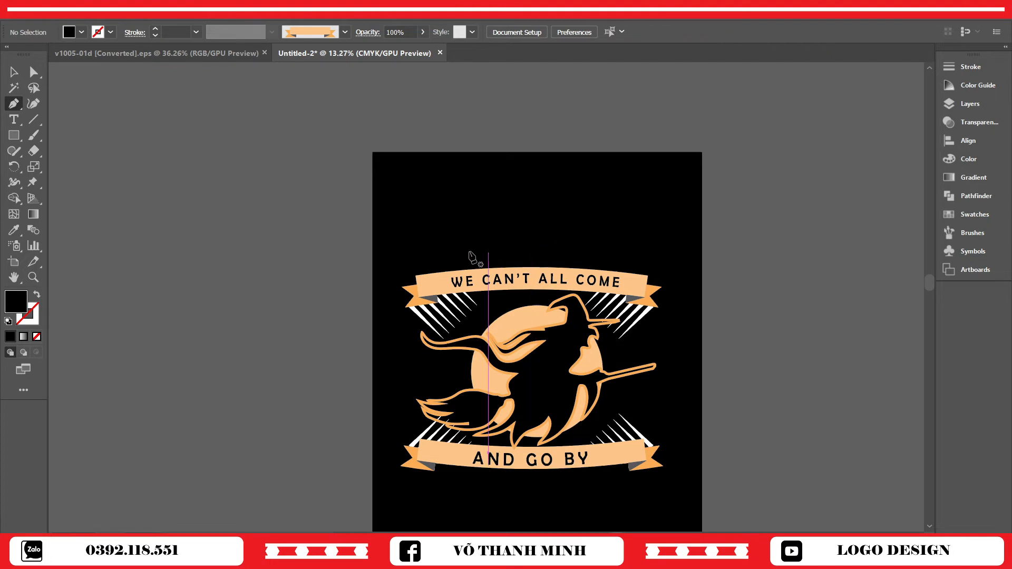
{"action": "left_click", "coordinate": [416, 259]}
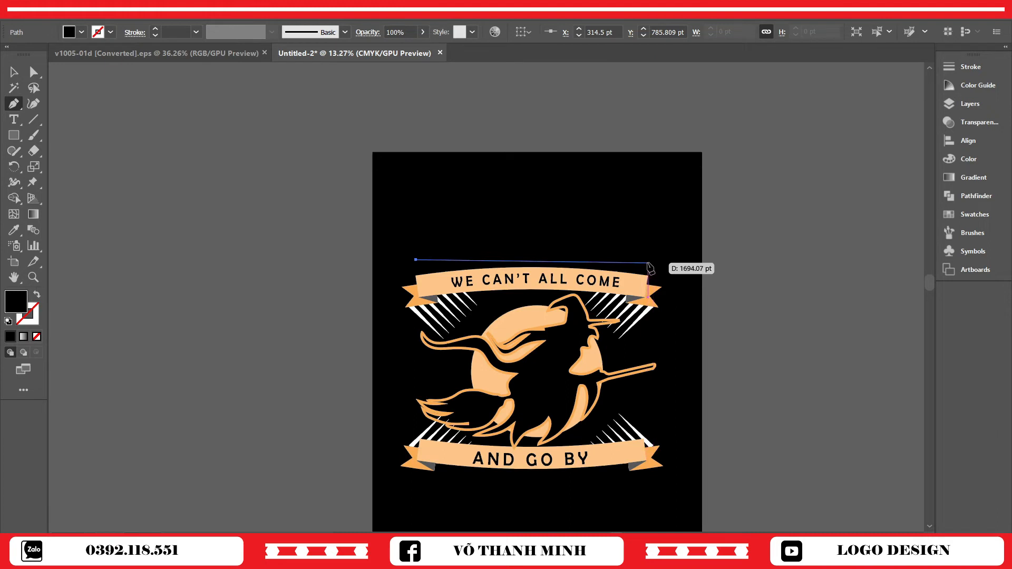
{"action": "left_click", "coordinate": [648, 260]}
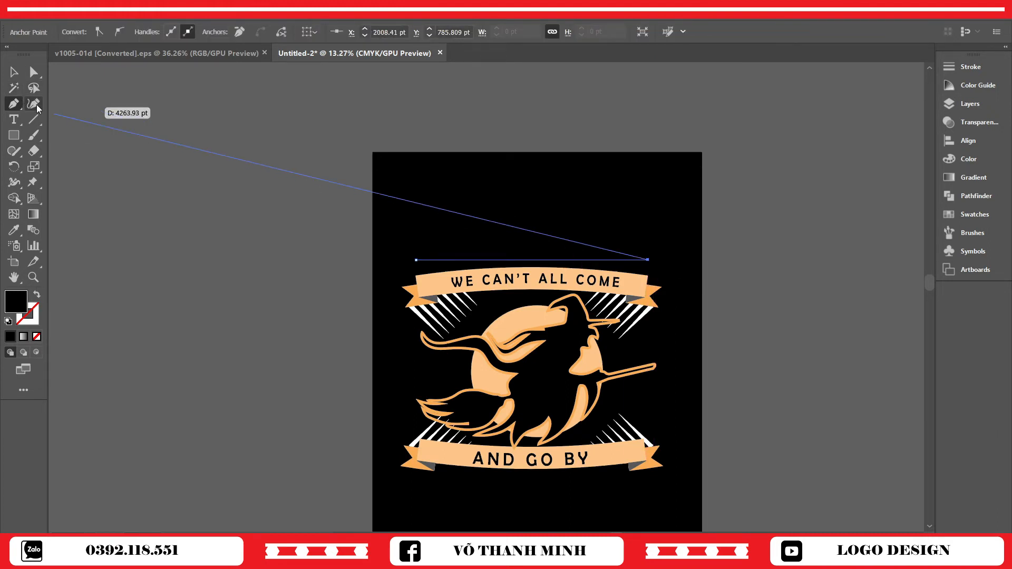
{"action": "left_click", "coordinate": [13, 72]}
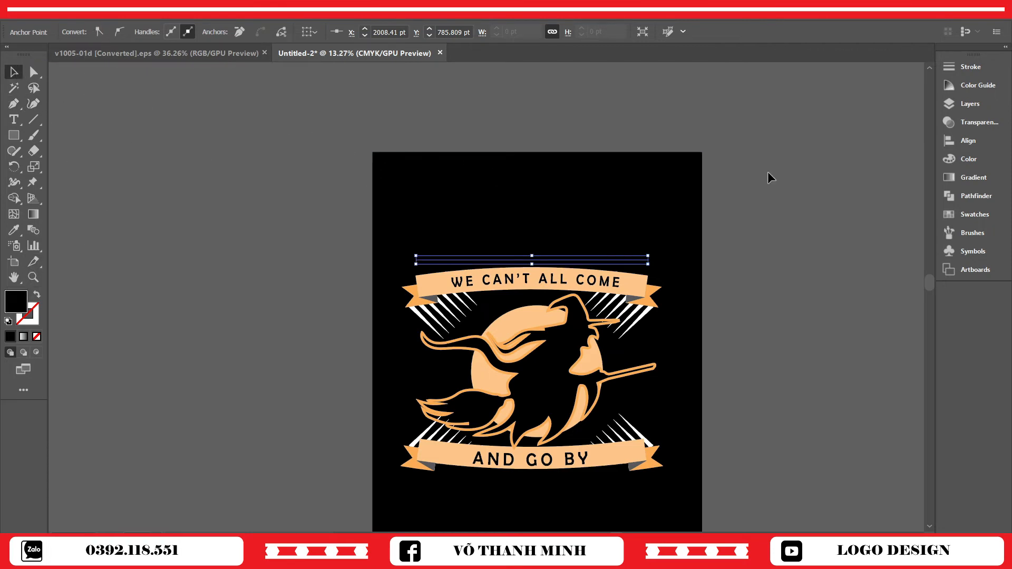
- Give the line above the upper banner a 1 px stroke
{"action": "left_click", "coordinate": [960, 67]}
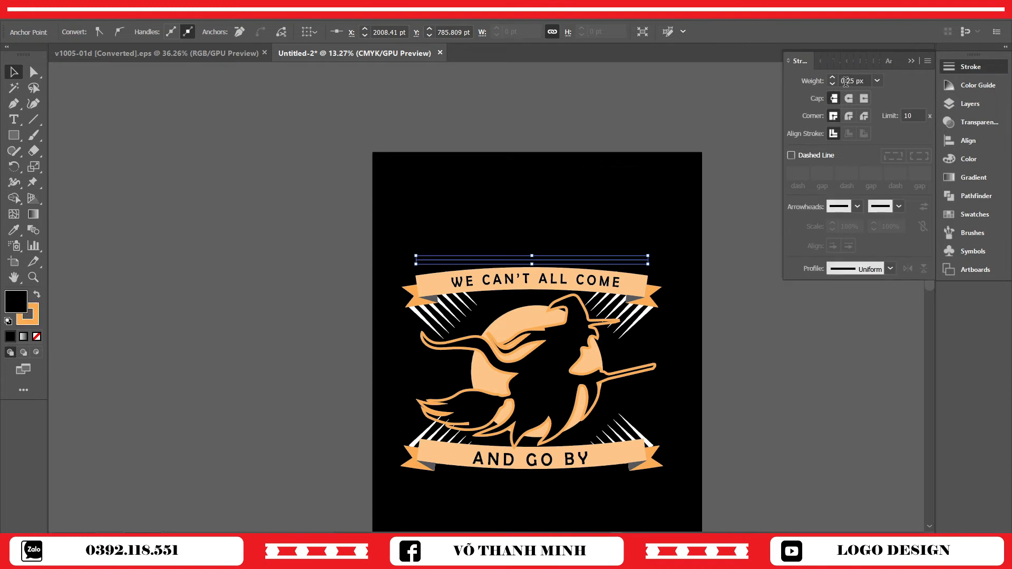
{"action": "scroll", "coordinate": [861, 82], "scroll_direction": "up", "scroll_amount": 1}
{"action": "left_click", "coordinate": [615, 121]}
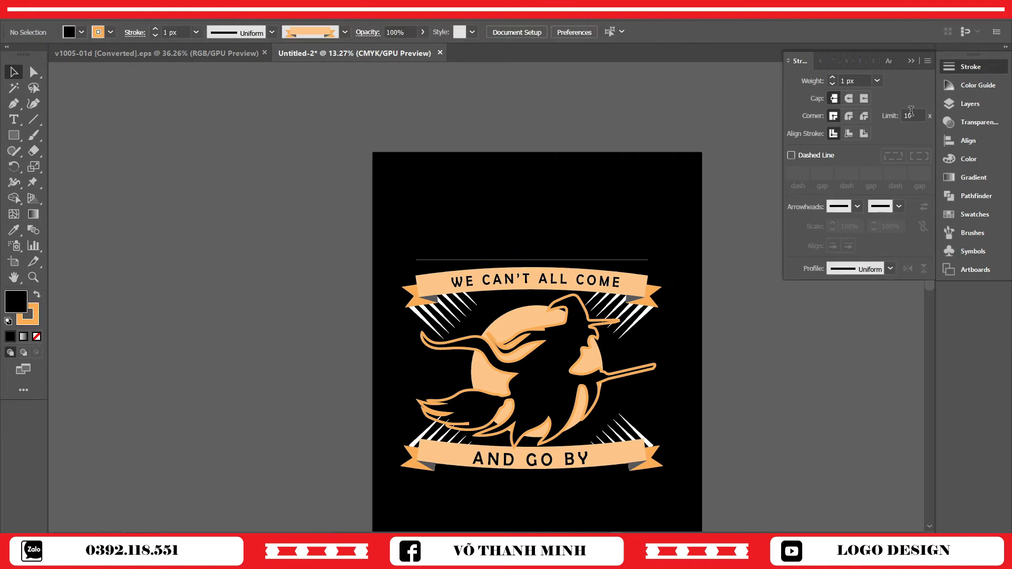
{"action": "left_click", "coordinate": [911, 62]}
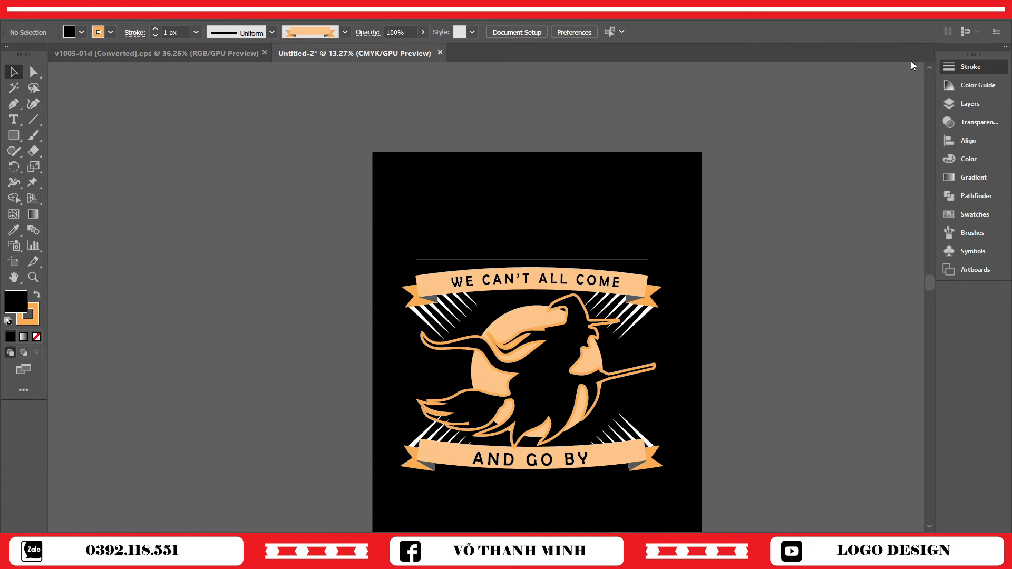
- Bend the middle of the line upward into an arc about 65 pt high, following the upper banner's curve
{"action": "left_click", "coordinate": [618, 264]}
{"action": "key", "text": "shift+c"}
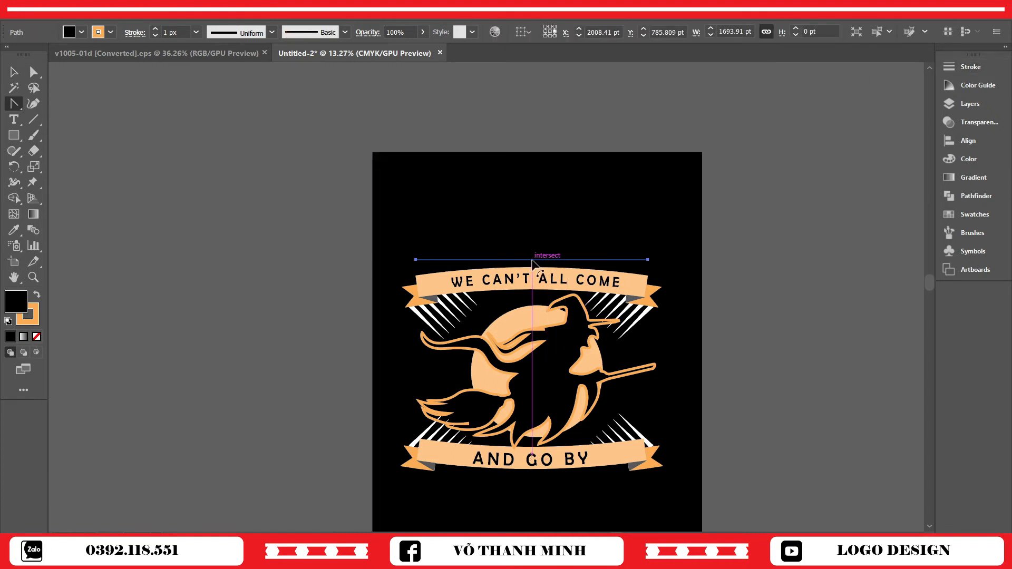
{"action": "left_click_drag", "start_coordinate": [533, 260], "coordinate": [533, 252]}
{"action": "left_click", "coordinate": [14, 72]}
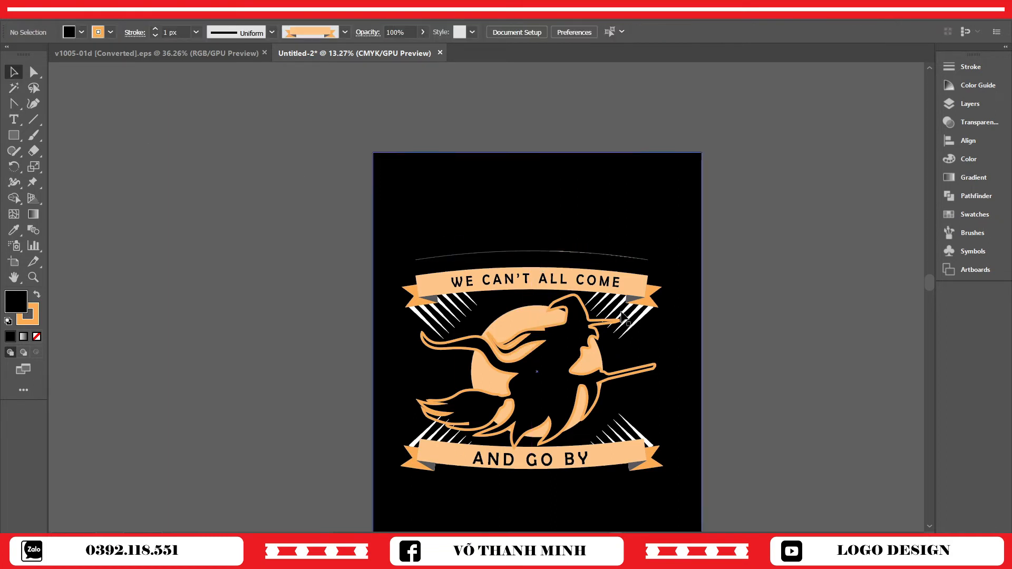
- Remove the arc's stroke and fill it with white
{"action": "left_click", "coordinate": [527, 252]}
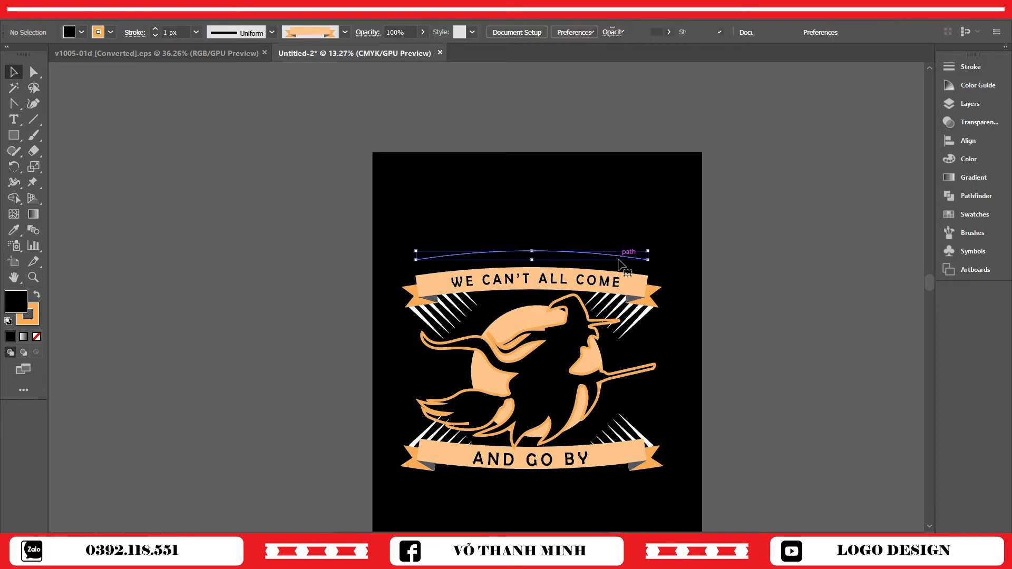
{"action": "left_click", "coordinate": [32, 323]}
{"action": "left_click", "coordinate": [38, 336]}
{"action": "left_click", "coordinate": [17, 300]}
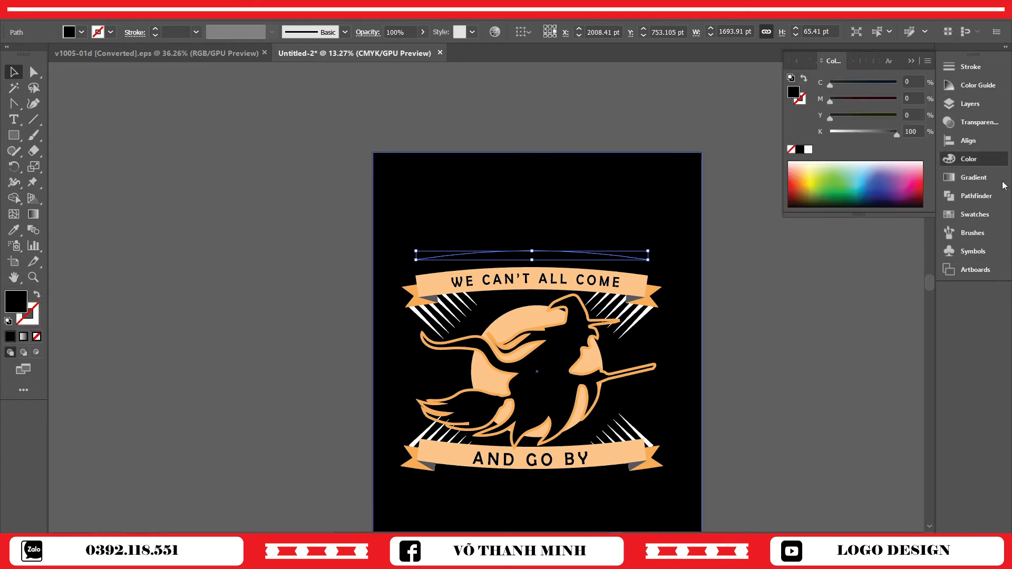
{"action": "left_click", "coordinate": [975, 214]}
{"action": "left_click", "coordinate": [810, 102]}
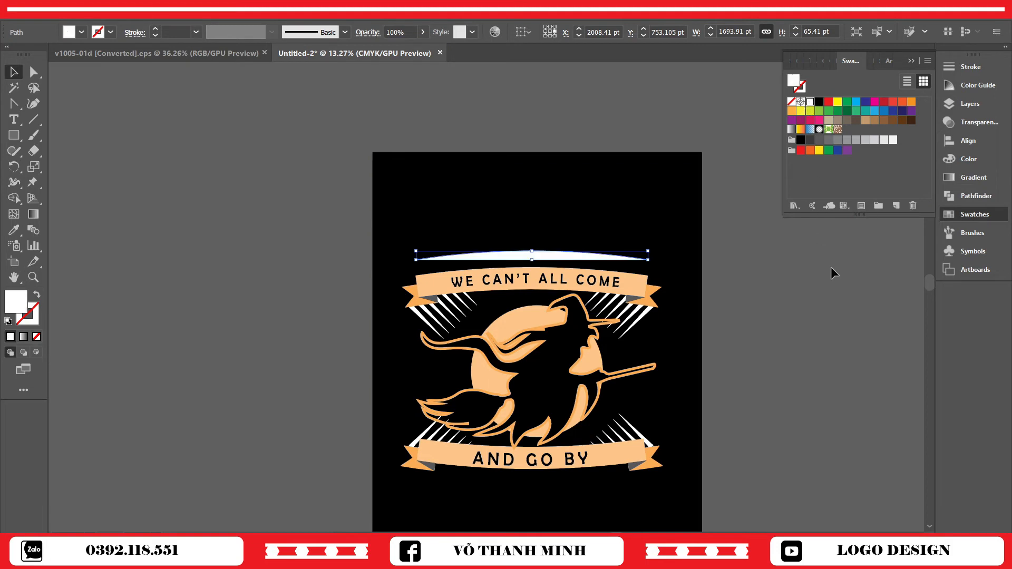
{"action": "scroll", "coordinate": [831, 268], "scroll_direction": "down", "scroll_amount": 3}
{"action": "key", "text": "shift+x"}
{"action": "left_click", "coordinate": [761, 175]}
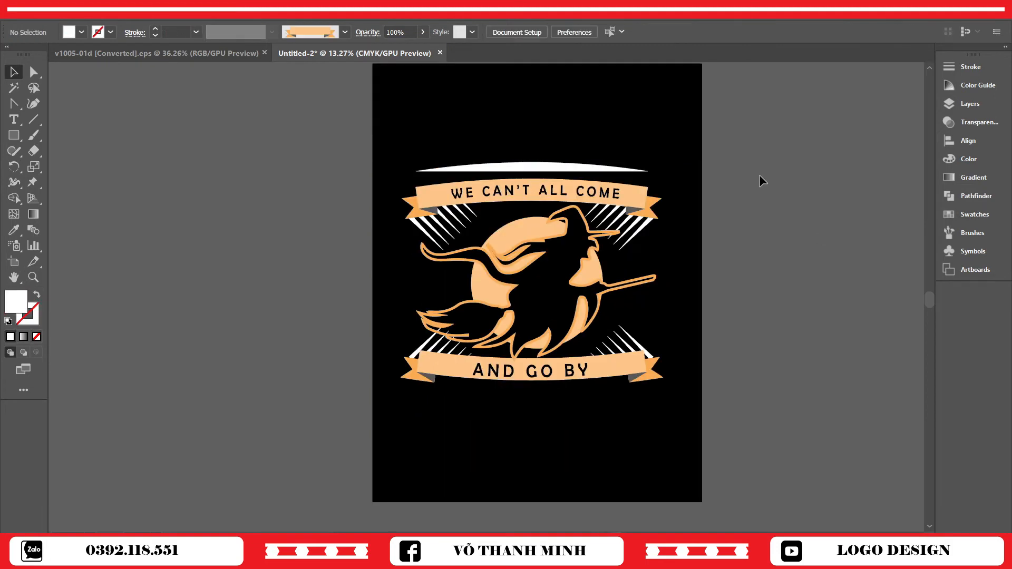
- Place type along the arc above the upper banner and replace the placeholder text with "WELL"
{"action": "right_click", "coordinate": [14, 120]}
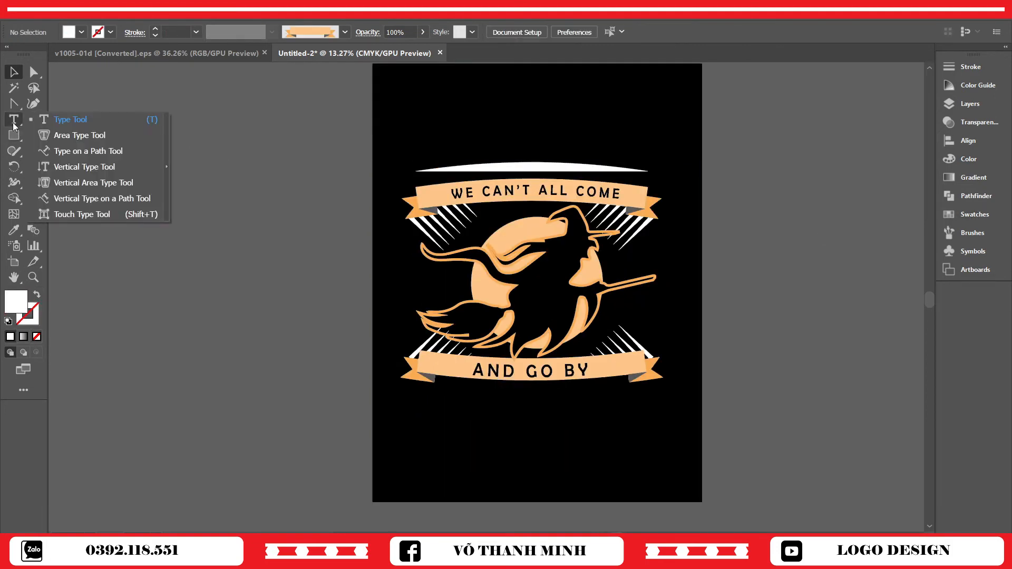
{"action": "left_click", "coordinate": [72, 153]}
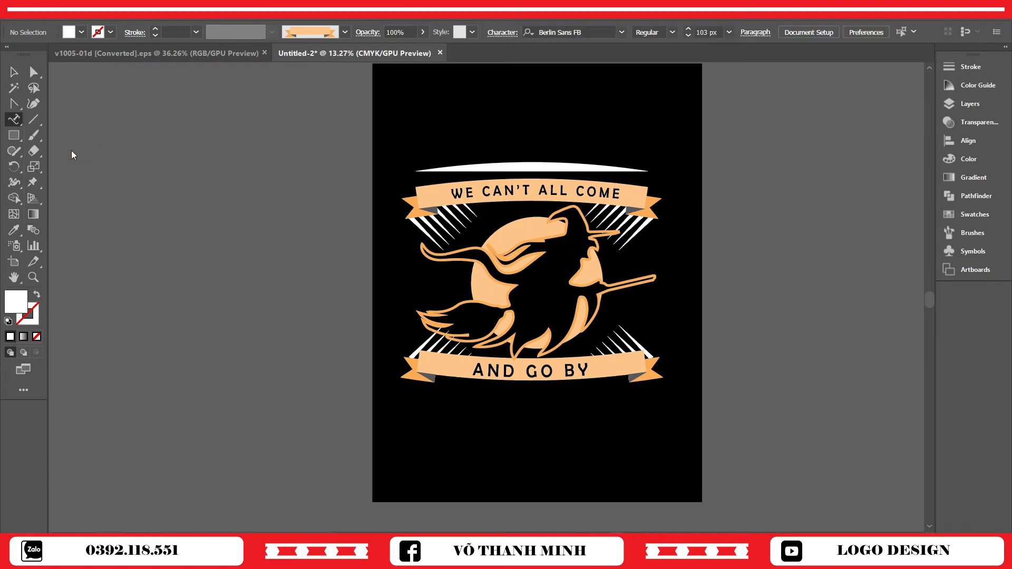
{"action": "left_click", "coordinate": [420, 170]}
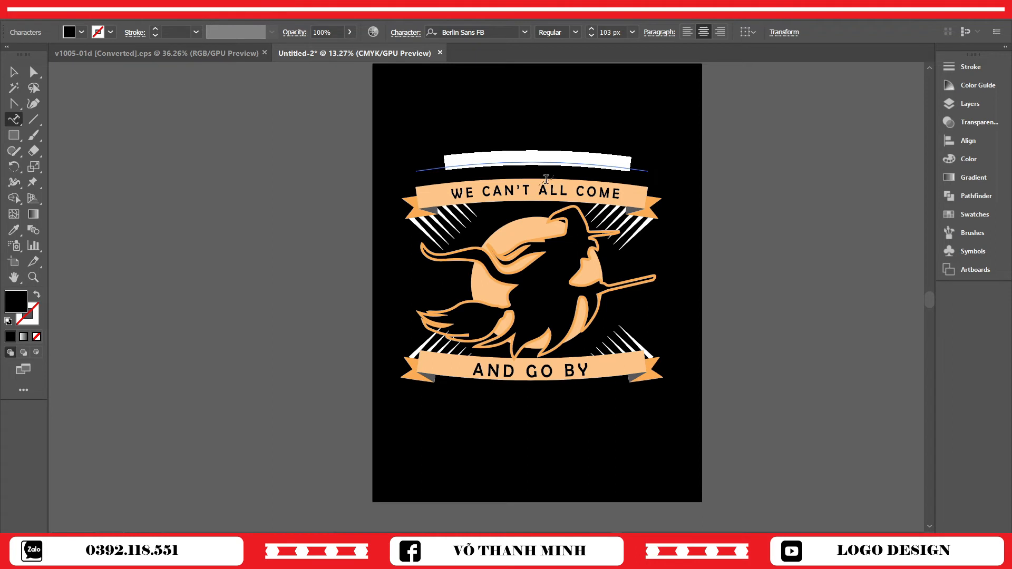
{"action": "key", "text": "BackSpace"}
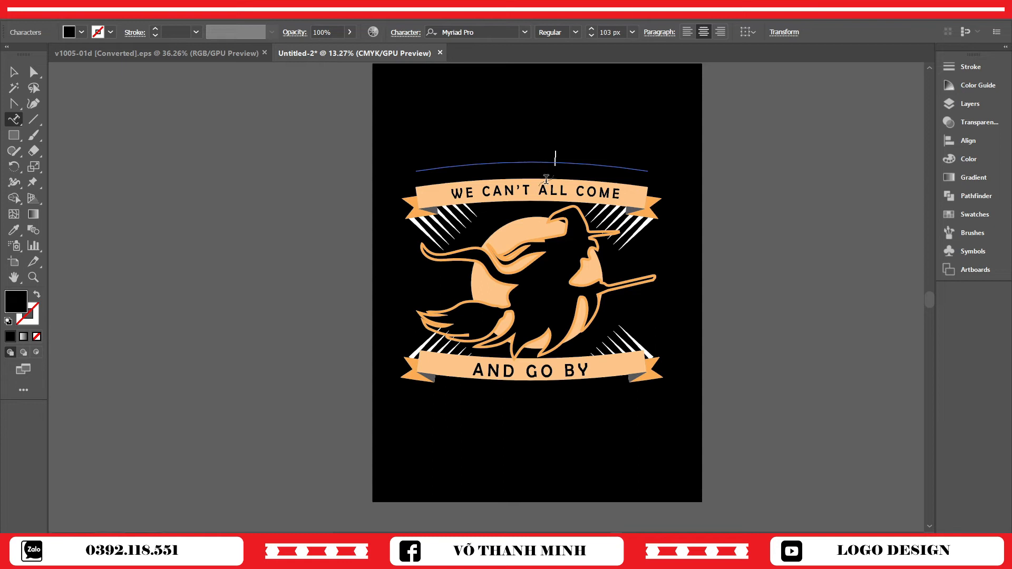
{"action": "left_click", "coordinate": [11, 77]}
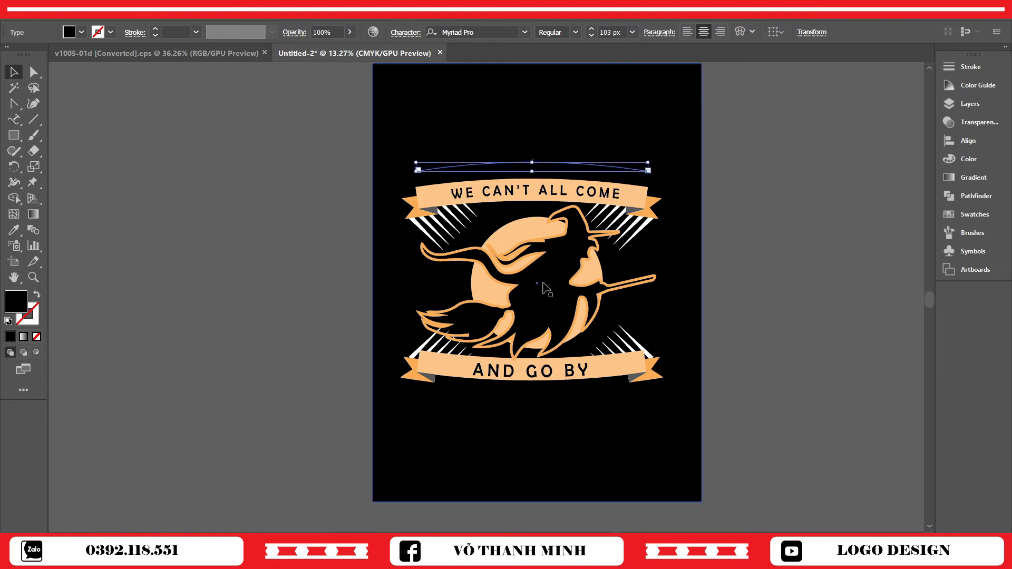
- Color the curved text "WELL" with the light orange sampled from the moon
{"action": "key", "text": "i"}
{"action": "left_click", "coordinate": [494, 232]}
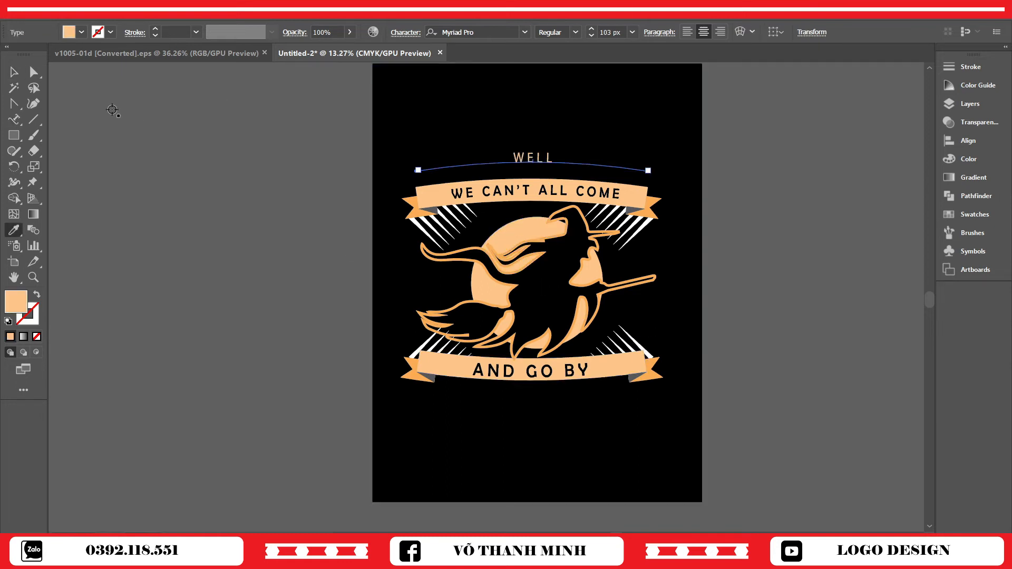
{"action": "left_click", "coordinate": [13, 72]}
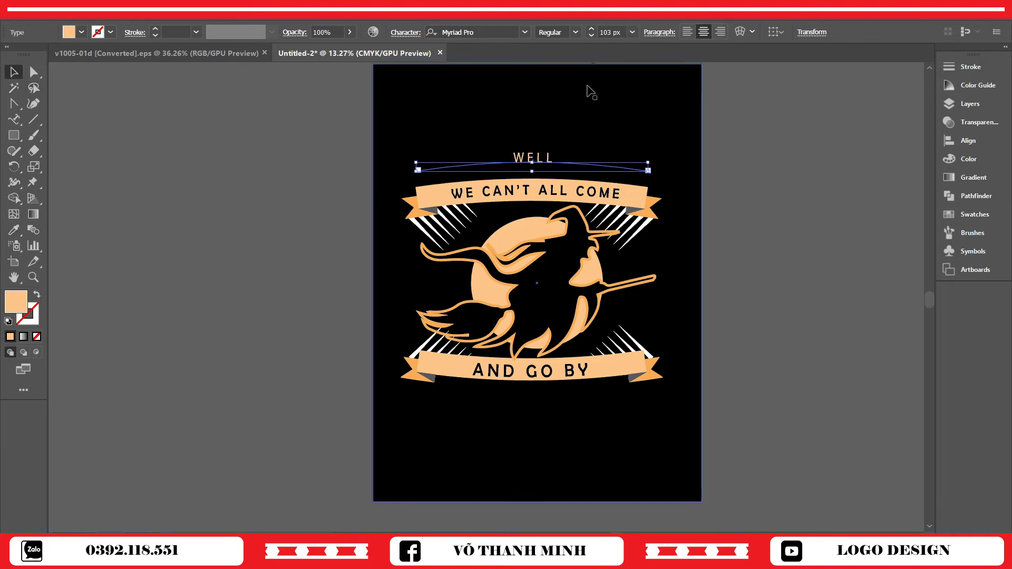
- Enlarge the curved text "WELL" to a font size of 330 px
{"action": "scroll", "coordinate": [614, 31], "scroll_direction": "up", "scroll_amount": 4}
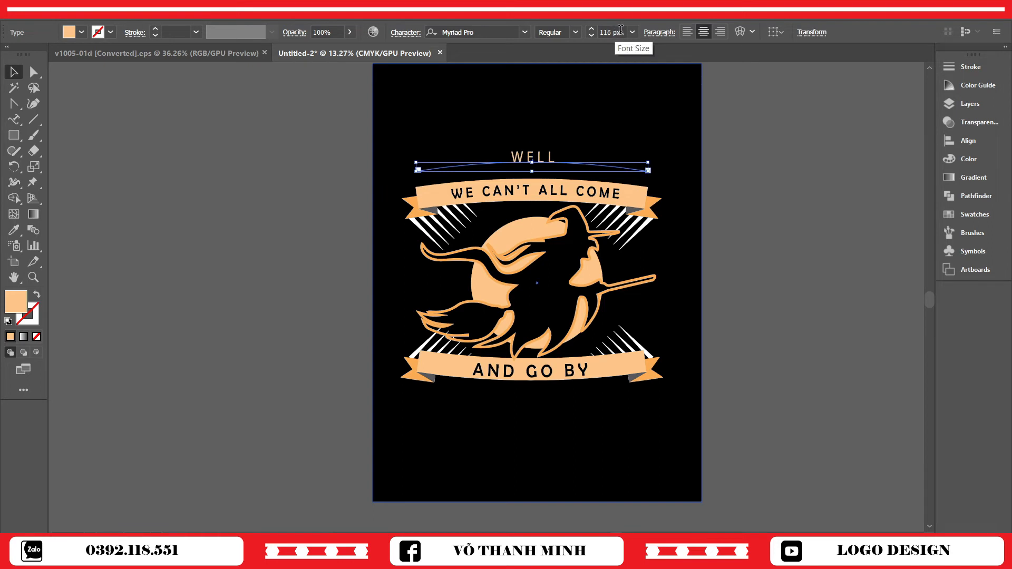
{"action": "left_click_drag", "start_coordinate": [611, 33], "coordinate": [596, 32]}
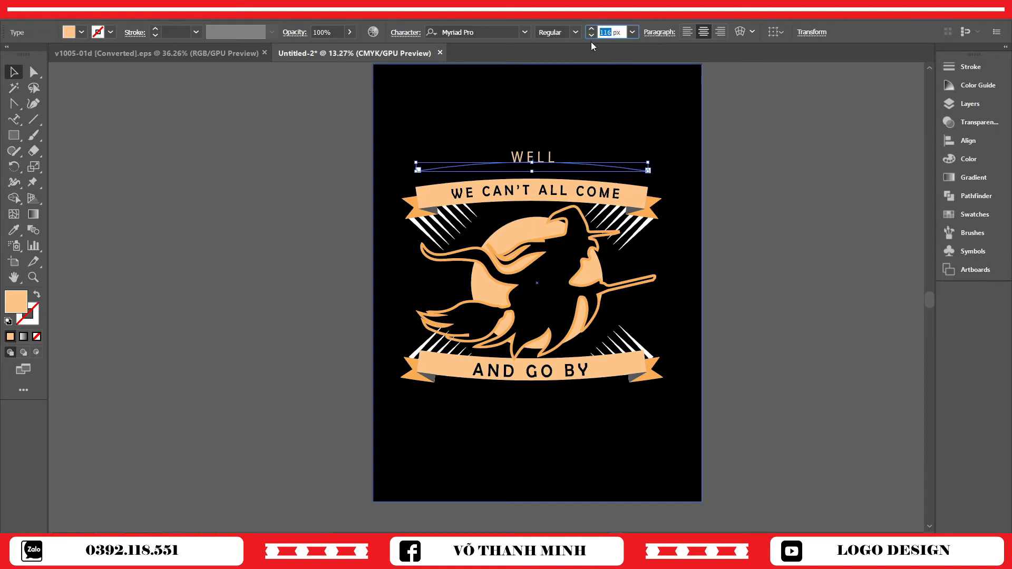
{"action": "type", "text": "400"}
{"action": "key", "text": "Return"}
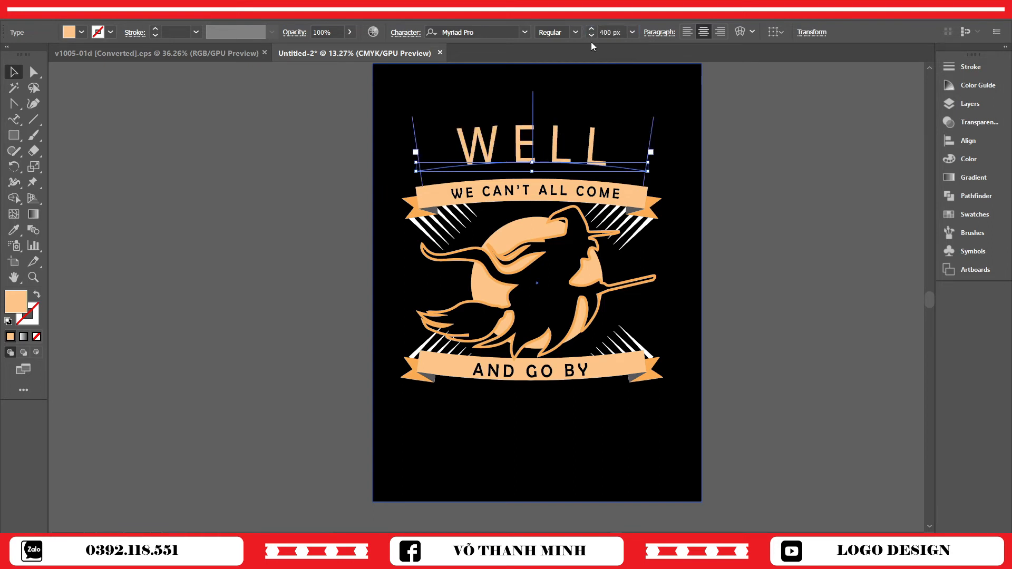
{"action": "scroll", "coordinate": [619, 30], "scroll_direction": "down", "scroll_amount": 17}
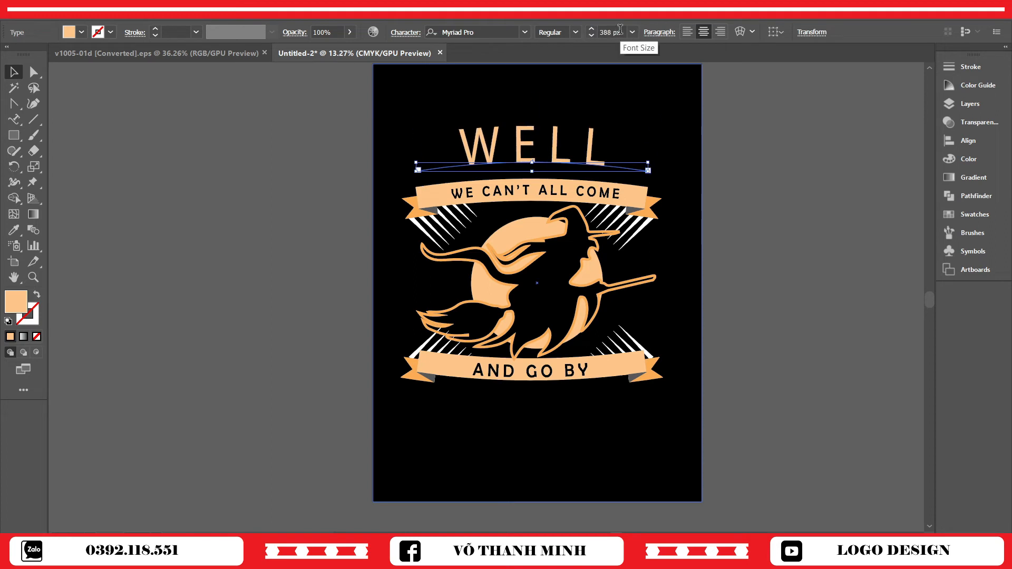
{"action": "scroll", "coordinate": [620, 31], "scroll_direction": "down", "scroll_amount": 5}
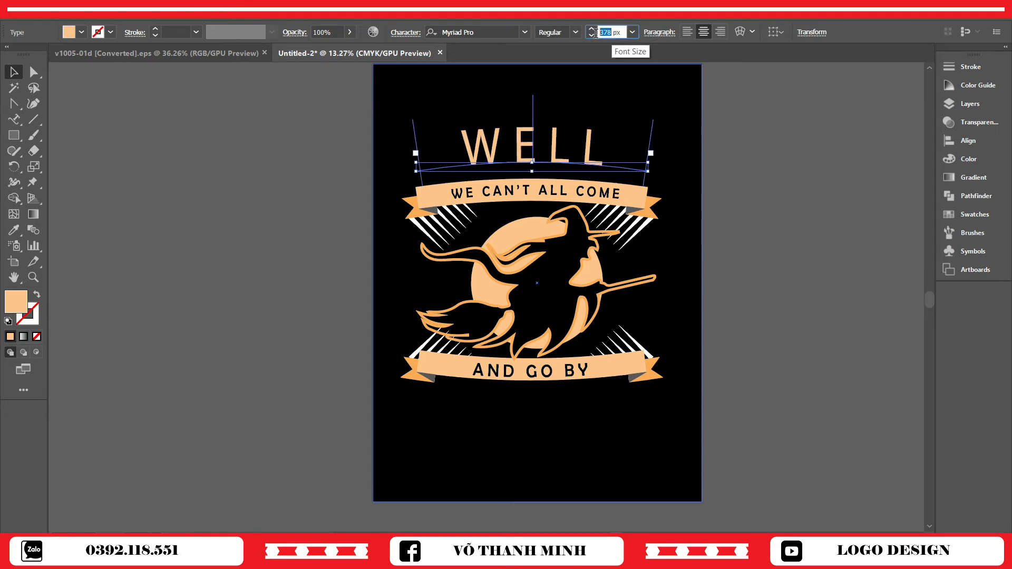
{"action": "type", "text": "330"}
{"action": "key", "text": "Return"}
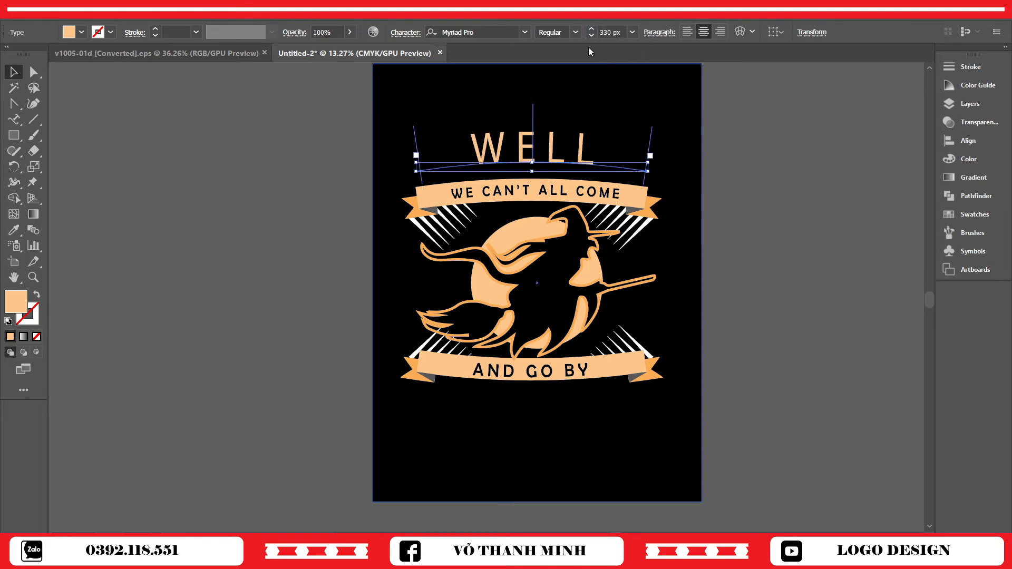
- Change the font of the curved text "WELL" to Elephant in the Regular style
{"action": "left_click", "coordinate": [525, 33]}
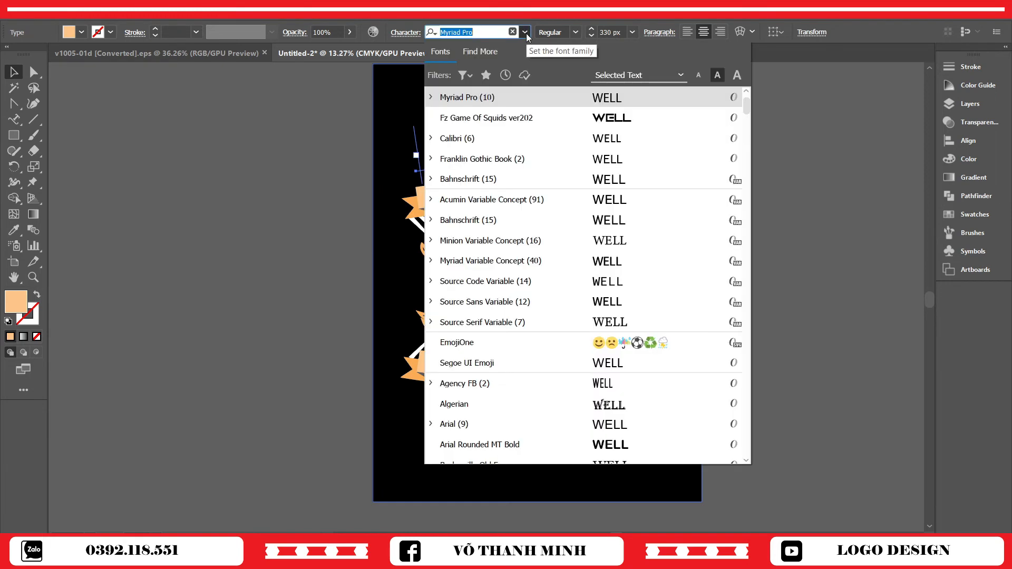
{"action": "scroll", "coordinate": [663, 192], "scroll_direction": "down", "scroll_amount": 5}
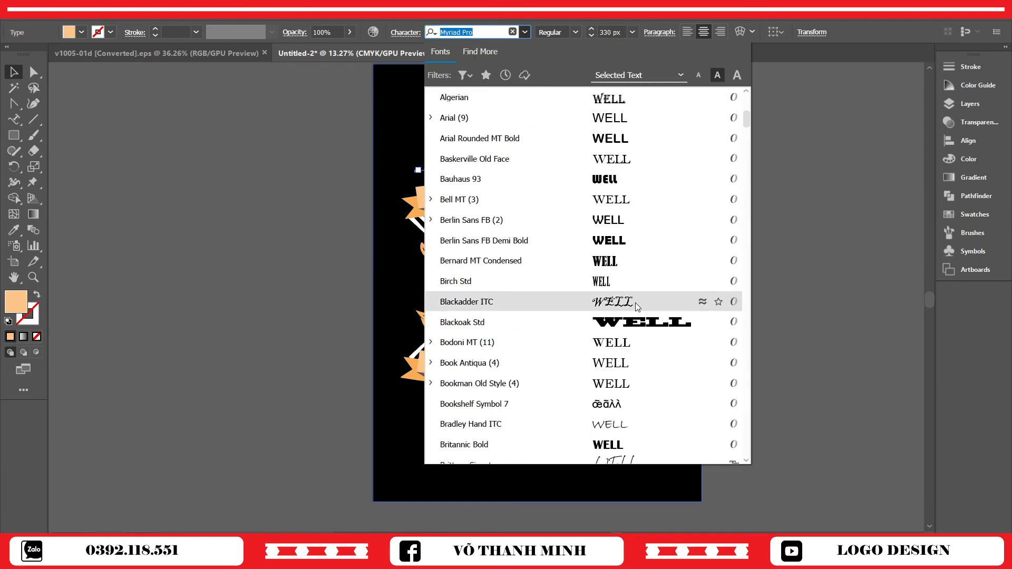
{"action": "scroll", "coordinate": [632, 222], "scroll_direction": "down", "scroll_amount": 4}
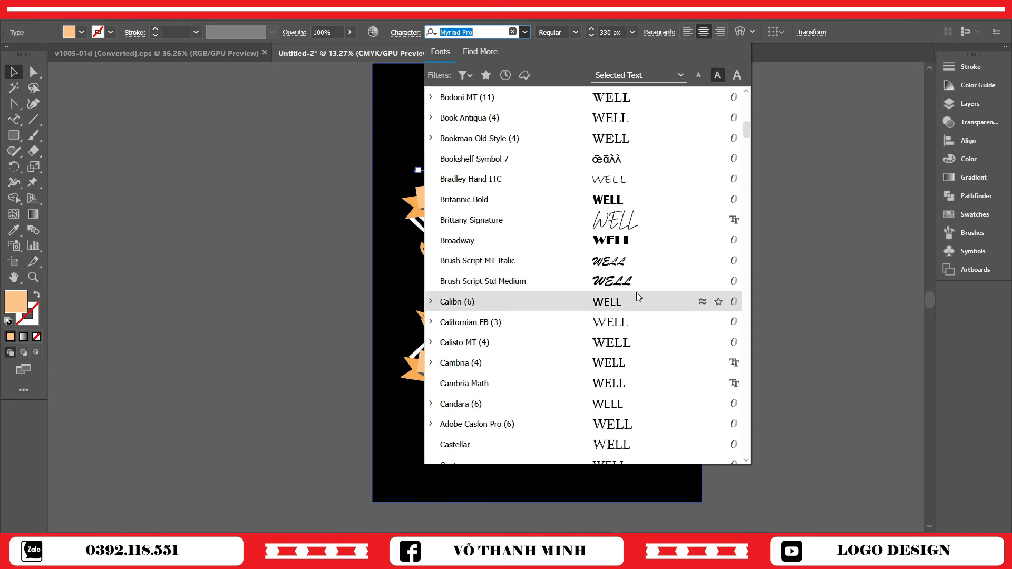
{"action": "scroll", "coordinate": [630, 316], "scroll_direction": "down", "scroll_amount": 8}
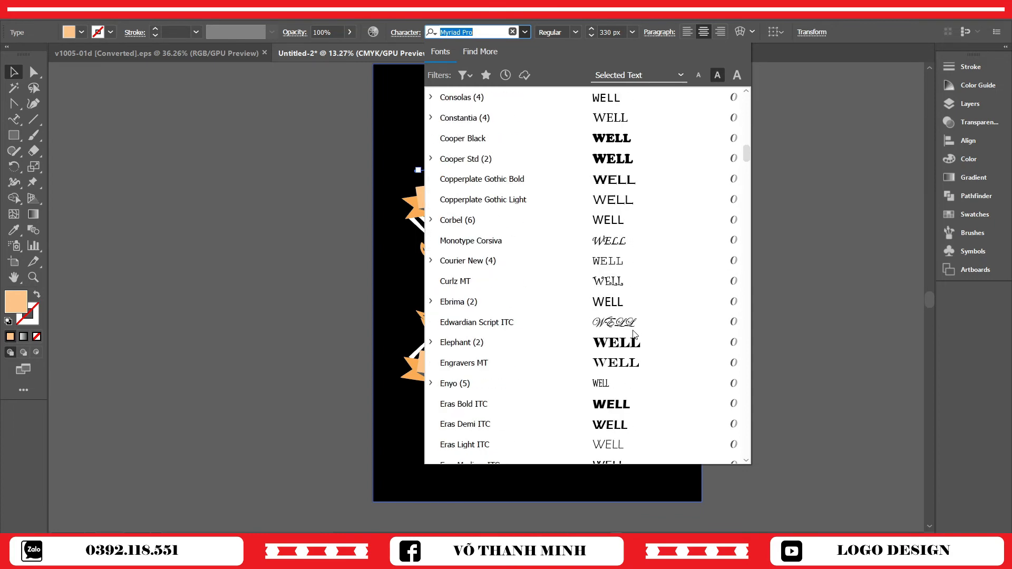
{"action": "left_click", "coordinate": [629, 349]}
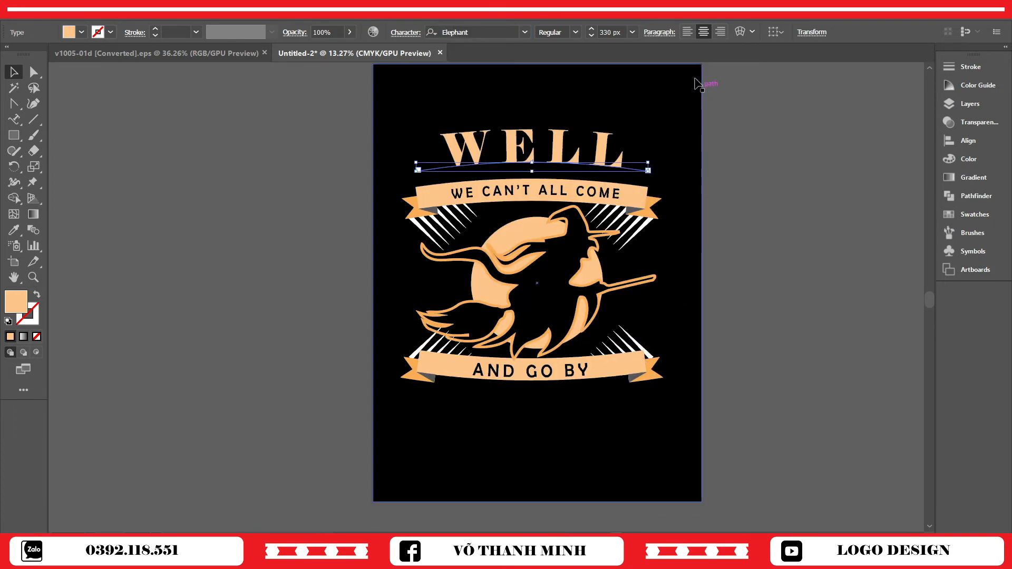
{"action": "left_click", "coordinate": [576, 33]}
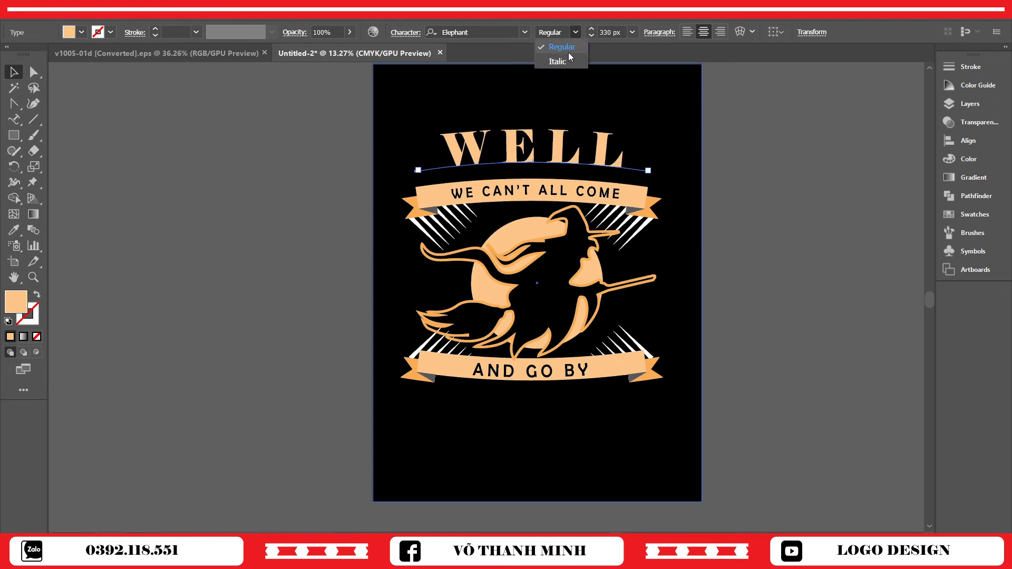
{"action": "left_click", "coordinate": [570, 47]}
{"action": "left_click", "coordinate": [832, 154]}
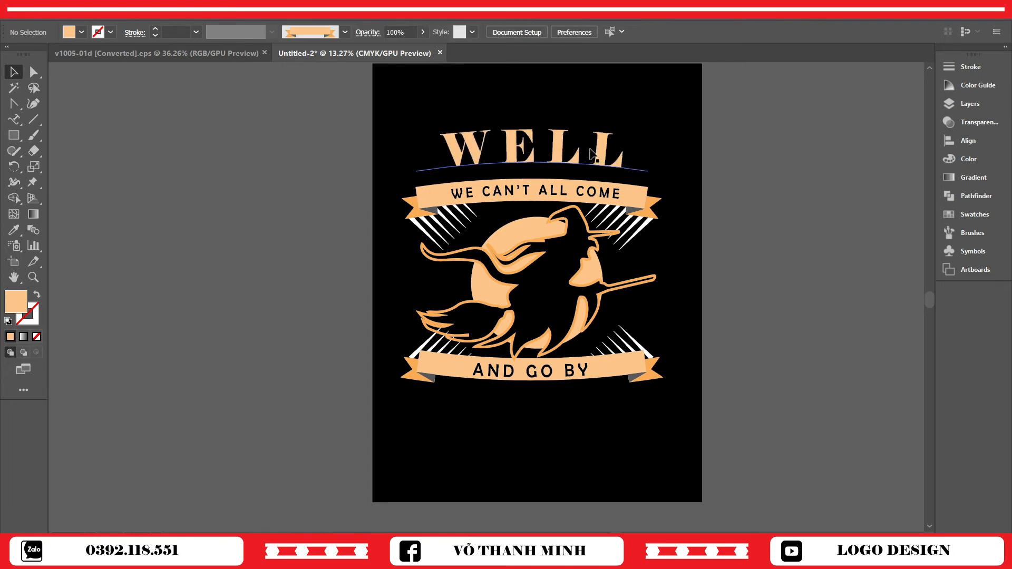
- Move the curved "WELL" down close to the upper banner and reduce its font size to 297 px
{"action": "left_click_drag", "start_coordinate": [564, 154], "coordinate": [564, 168]}
{"action": "scroll", "coordinate": [613, 29], "scroll_direction": "down", "scroll_amount": 20}
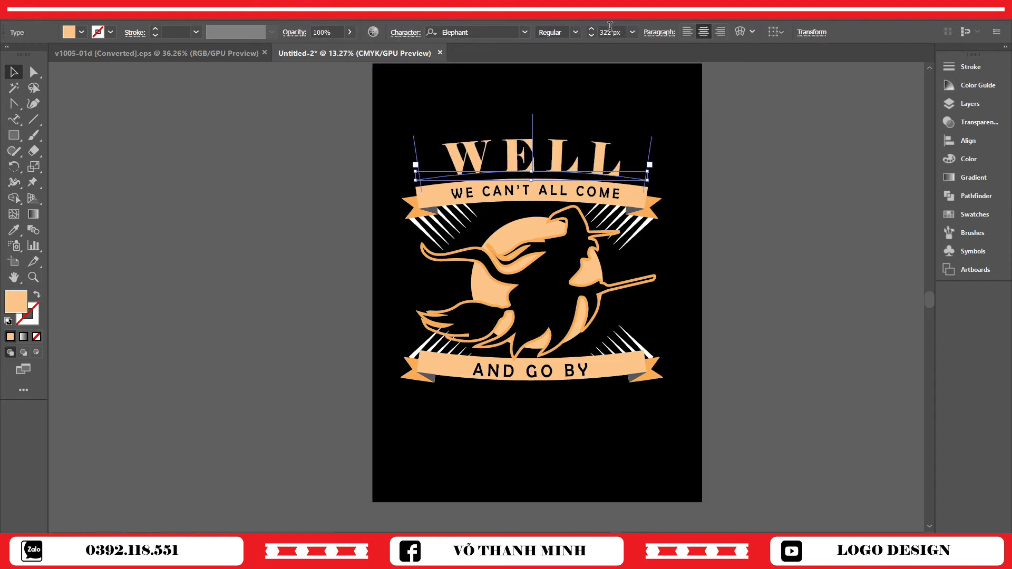
{"action": "scroll", "coordinate": [613, 28], "scroll_direction": "down", "scroll_amount": 4}
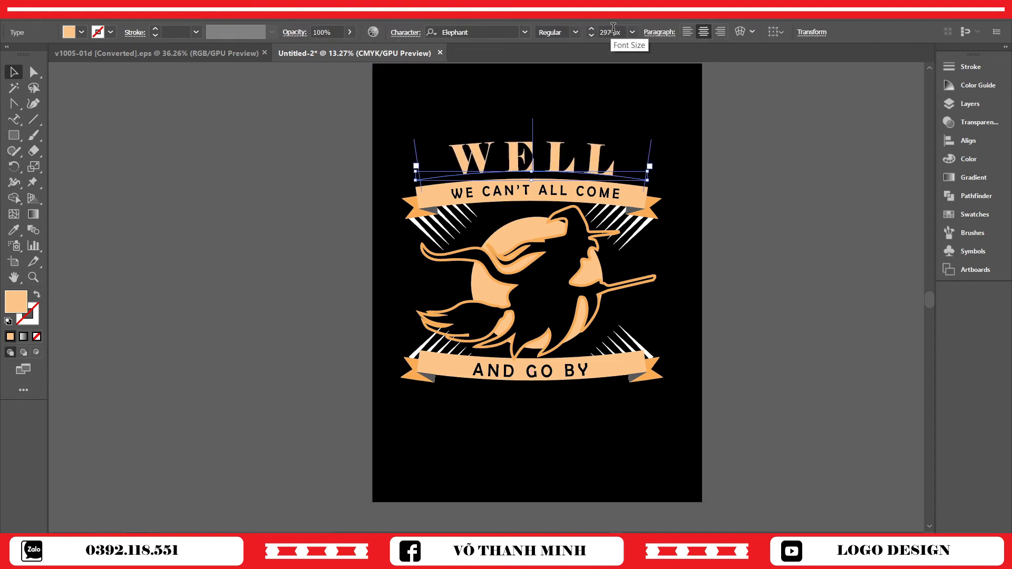
{"action": "left_click", "coordinate": [755, 156]}
{"action": "left_click", "coordinate": [605, 170]}
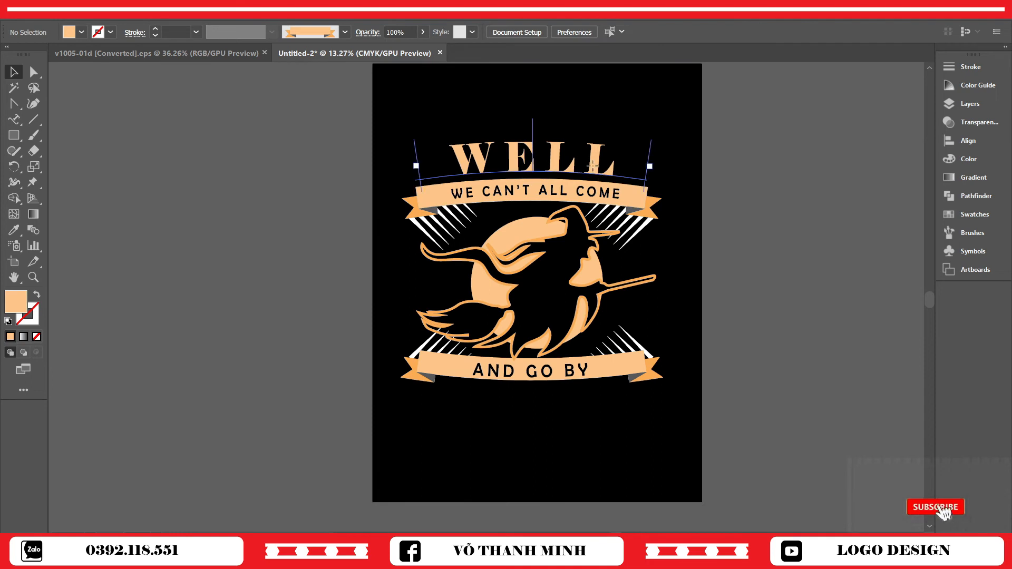
{"action": "left_click", "coordinate": [787, 163]}
- Draw a horizontal line about 1807 pt wide just below the "AND GO BY" banner
{"action": "scroll", "coordinate": [714, 286], "scroll_direction": "down", "scroll_amount": 3}
{"action": "key", "text": "backslash"}
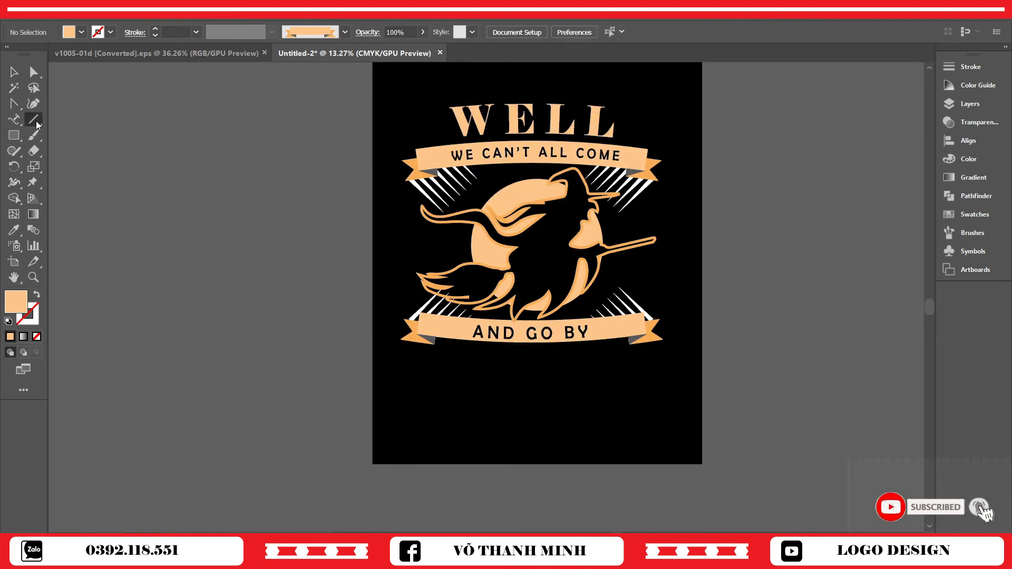
{"action": "scroll", "coordinate": [537, 403], "scroll_direction": "up", "scroll_amount": 2}
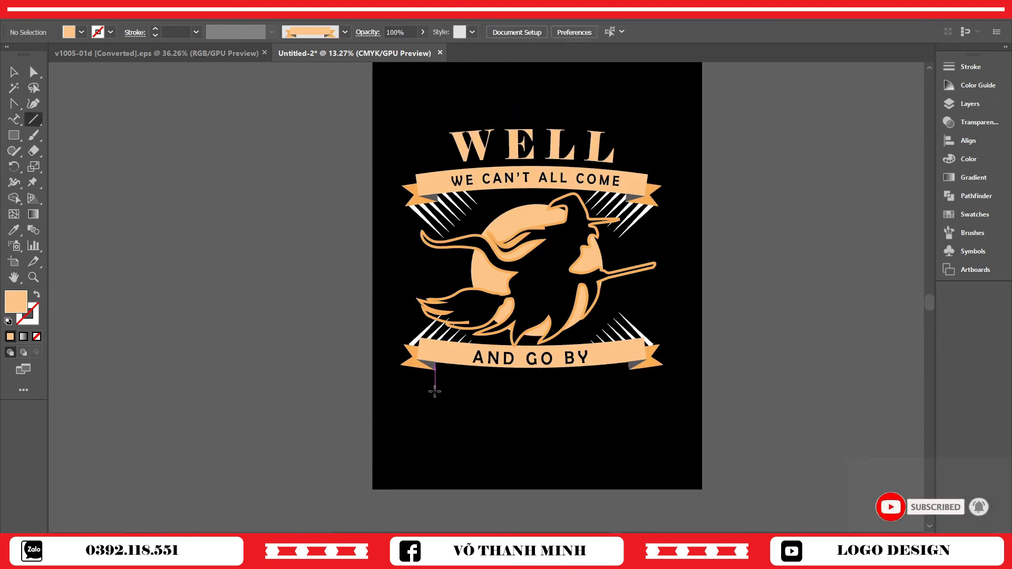
{"action": "left_click_drag", "start_coordinate": [416, 385], "coordinate": [637, 395]}
{"action": "scroll", "coordinate": [172, 30], "scroll_direction": "up", "scroll_amount": 2}
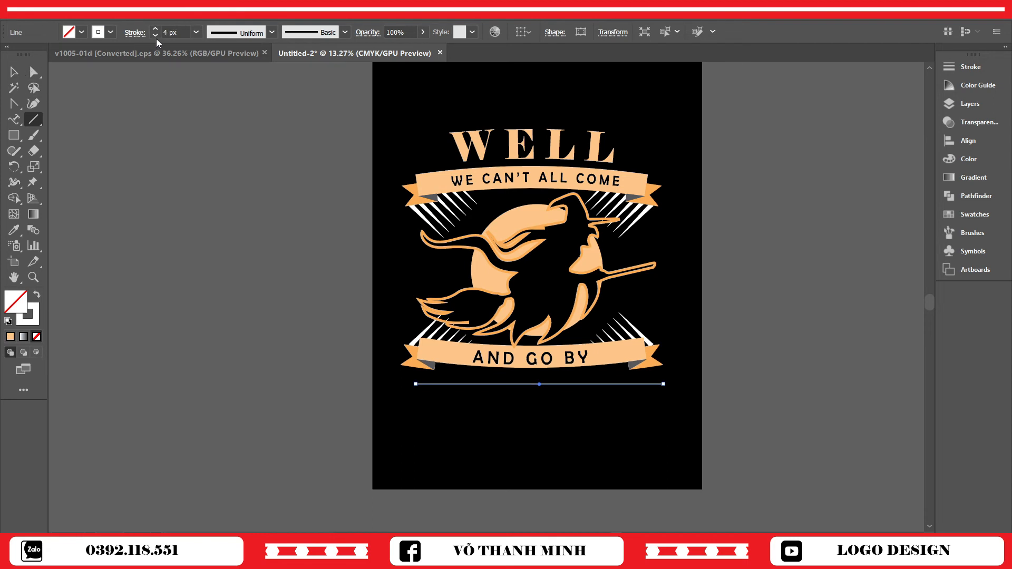
{"action": "left_click", "coordinate": [14, 71]}
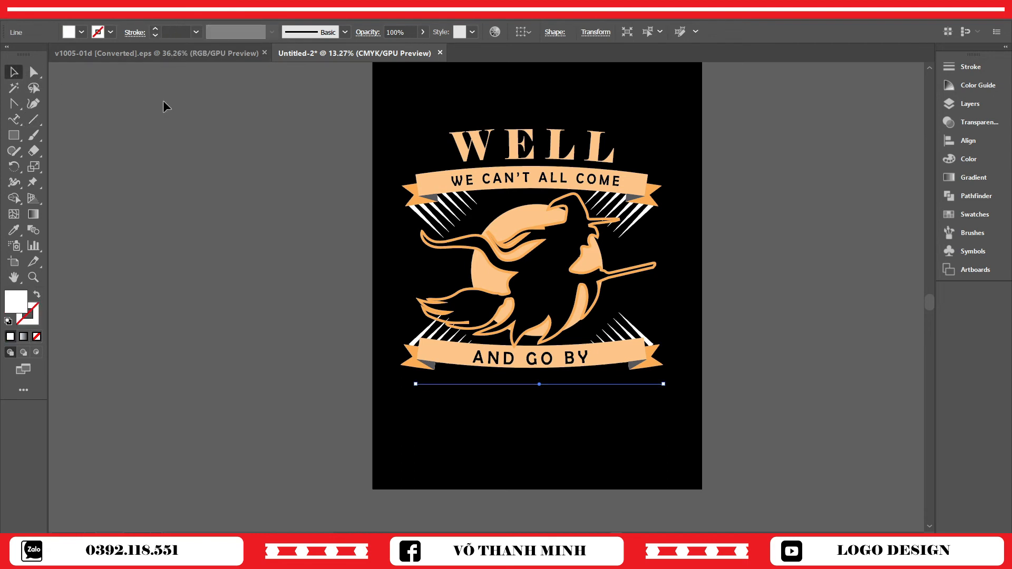
{"action": "left_click", "coordinate": [653, 432]}
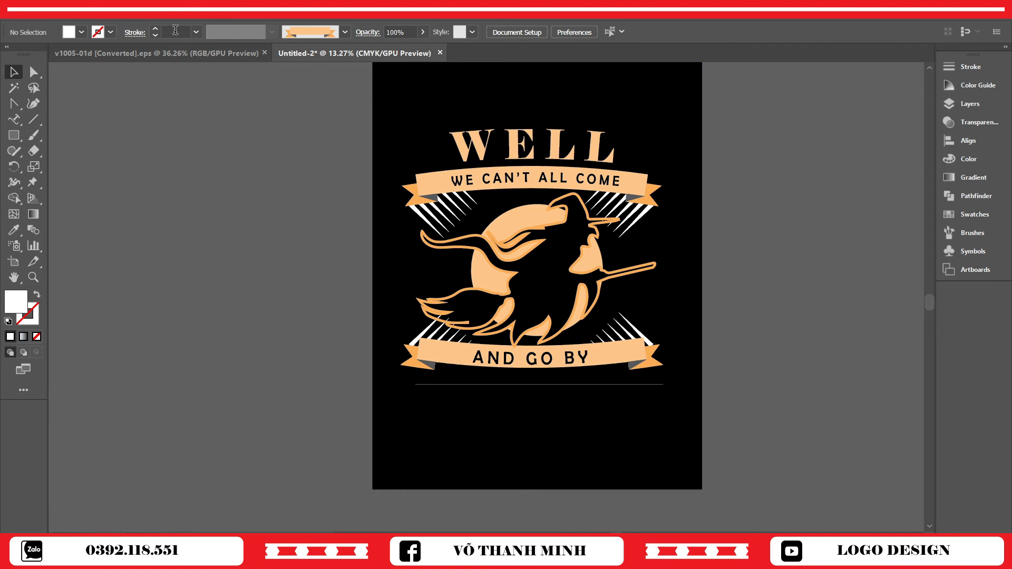
- Give the line below the lower banner a 2 px stroke
{"action": "left_click", "coordinate": [619, 385]}
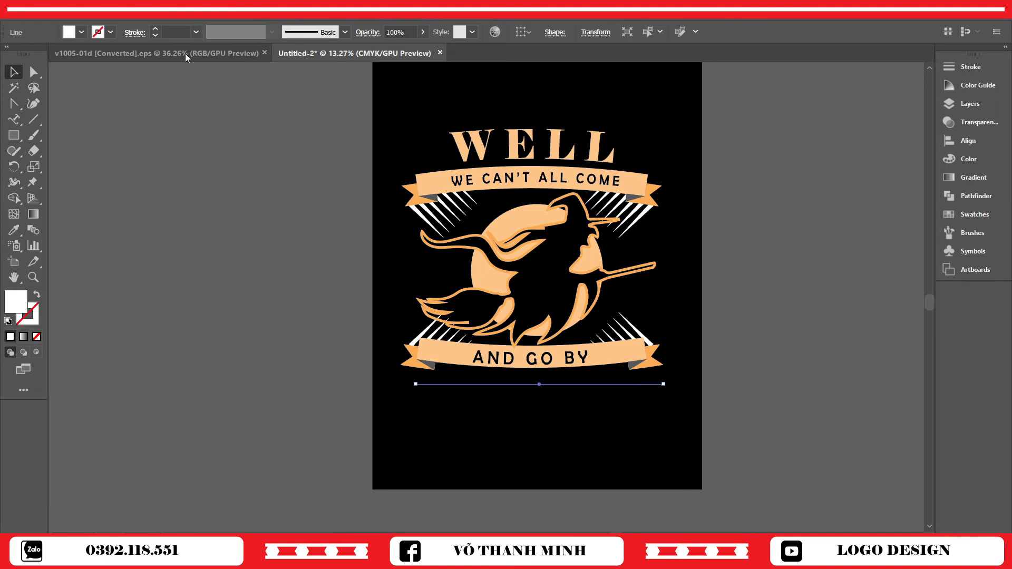
{"action": "scroll", "coordinate": [184, 50], "scroll_direction": "up", "scroll_amount": 3}
{"action": "scroll", "coordinate": [176, 36], "scroll_direction": "up", "scroll_amount": 5}
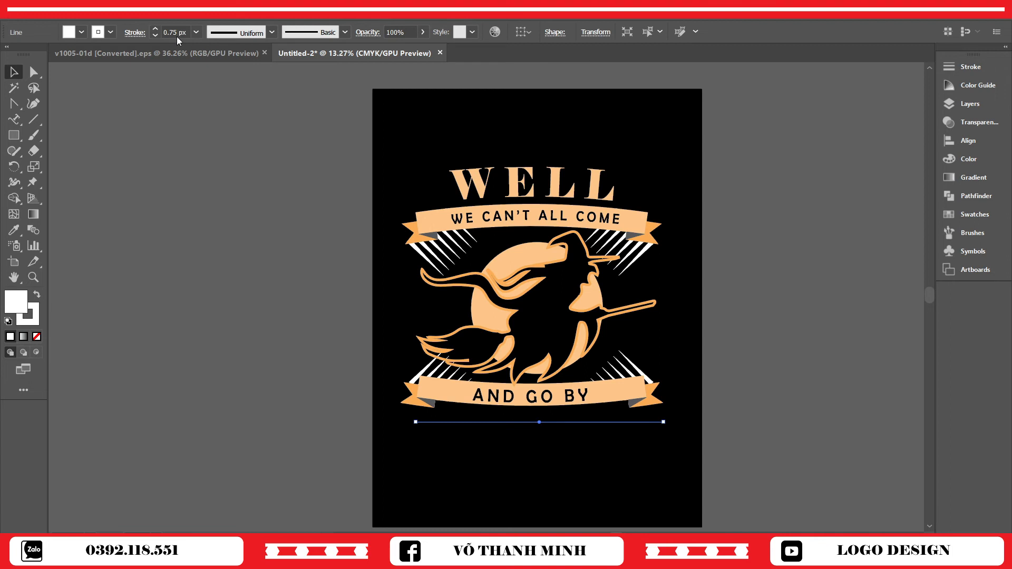
{"action": "left_click", "coordinate": [198, 177]}
- Bend the middle of the line downward into an arc about 77 pt high, following the lower banner's curve
{"action": "left_click_drag", "start_coordinate": [617, 475], "coordinate": [596, 367]}
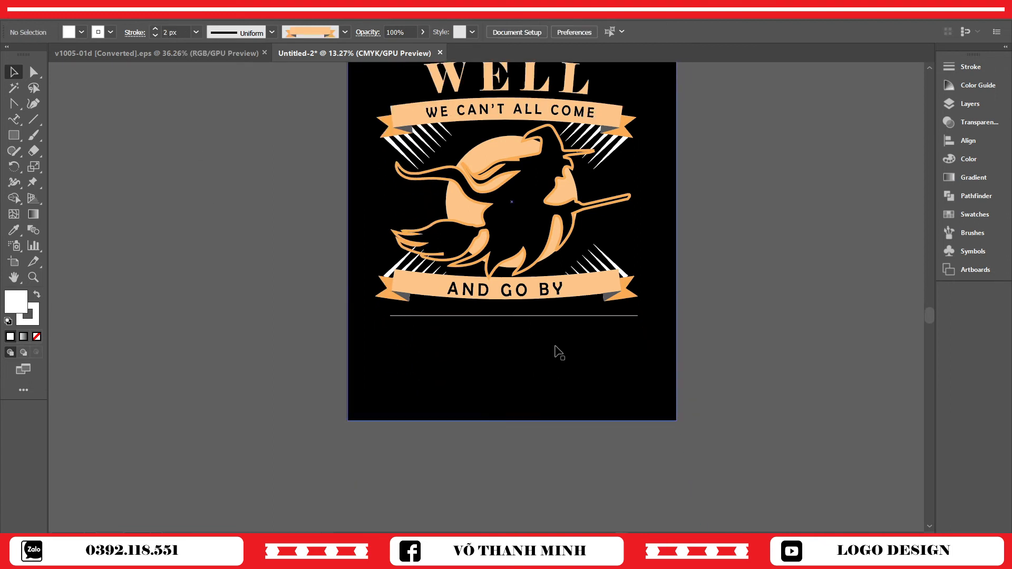
{"action": "key", "text": "shift+c"}
{"action": "left_click_drag", "start_coordinate": [513, 317], "coordinate": [514, 328]}
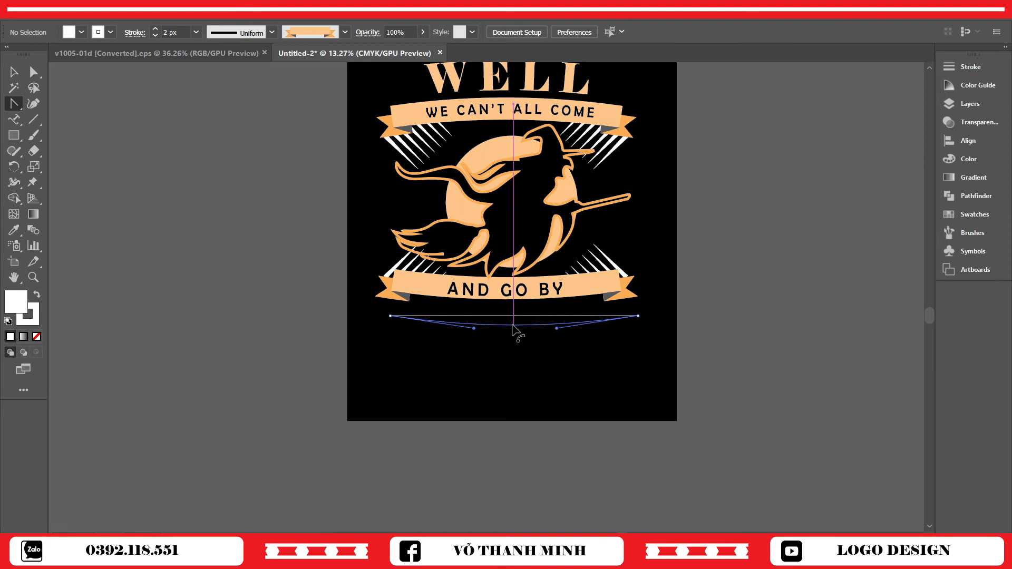
{"action": "left_click_drag", "start_coordinate": [514, 329], "coordinate": [514, 328]}
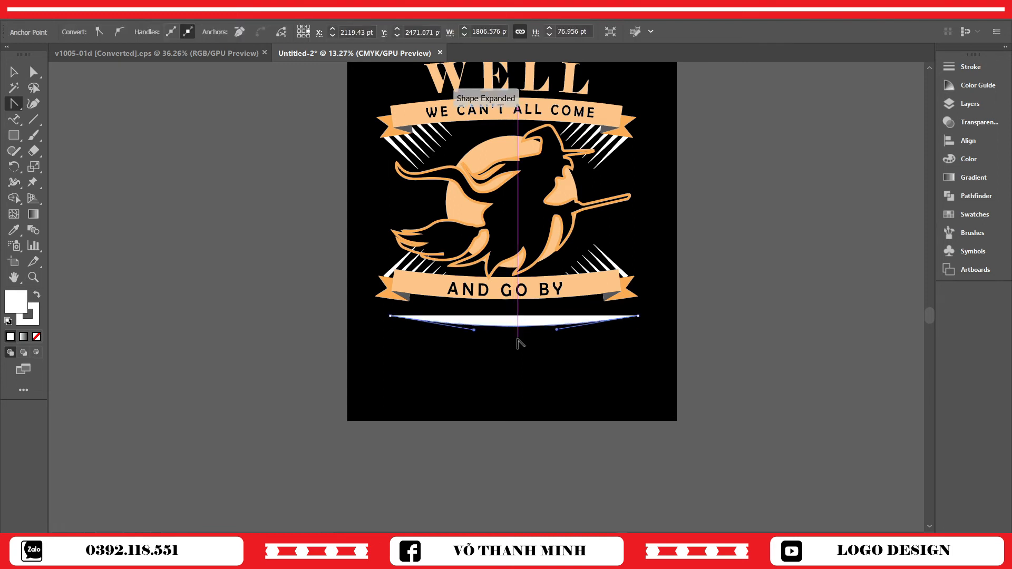
- Place type along the arc below the lower banner and replace the placeholder text with "BUBBLE"
{"action": "left_click", "coordinate": [9, 125]}
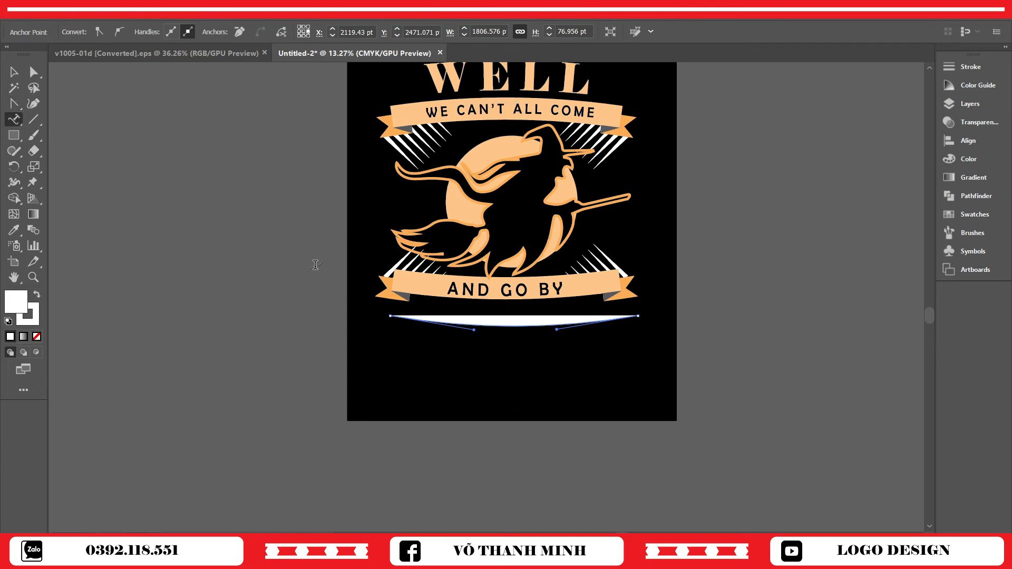
{"action": "left_click", "coordinate": [392, 316]}
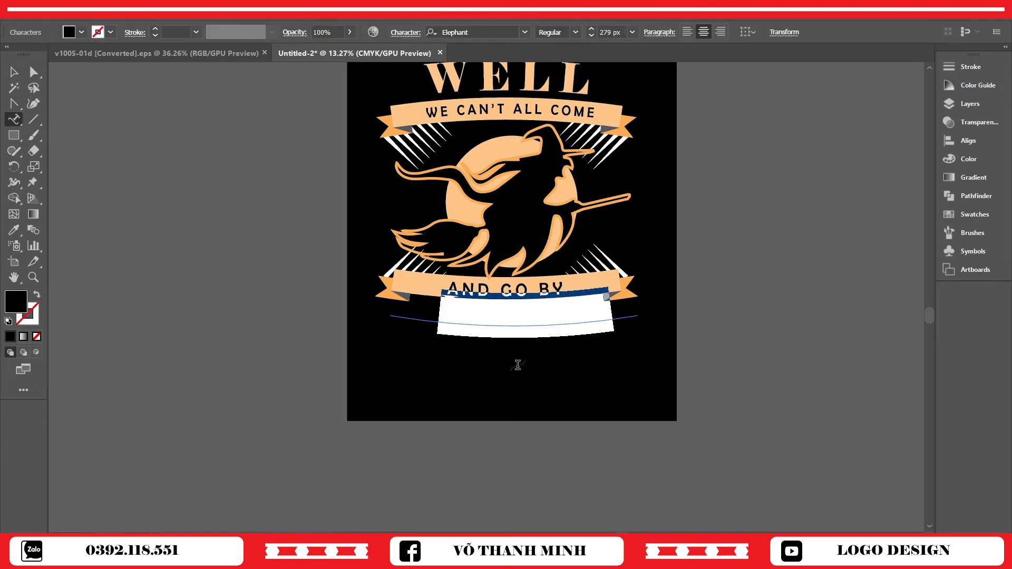
{"action": "type", "text": "BUB"}
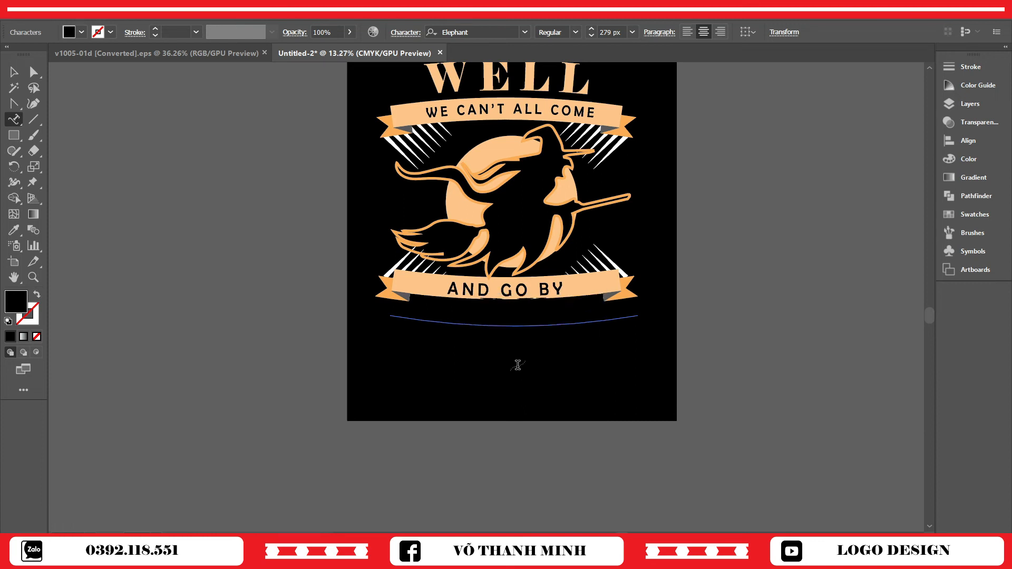
{"action": "type", "text": "BLE"}
- Color the curved text "BUBBLE" with the light orange sampled from the moon
{"action": "left_click", "coordinate": [13, 74]}
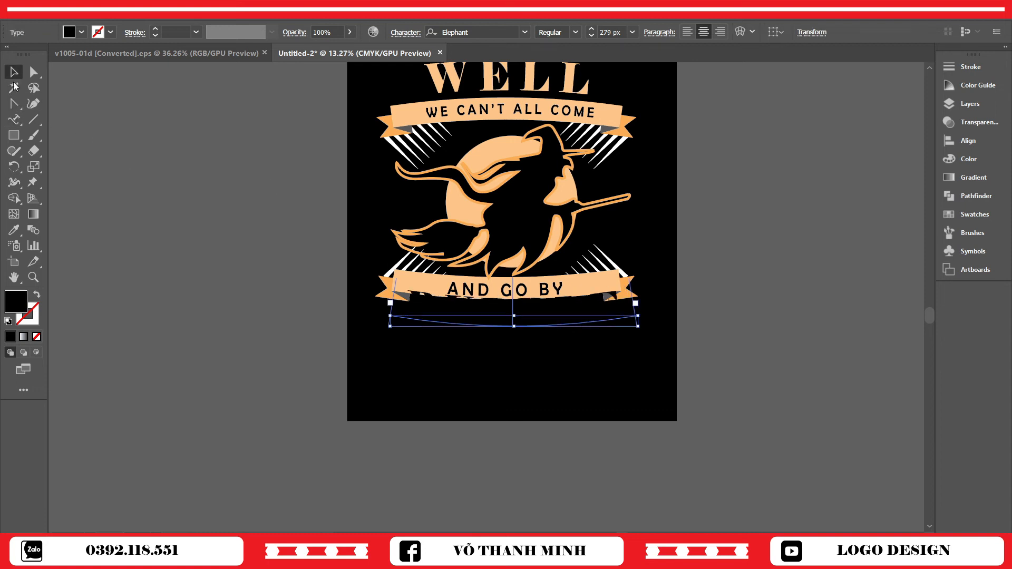
{"action": "key", "text": "i"}
{"action": "left_click", "coordinate": [508, 150]}
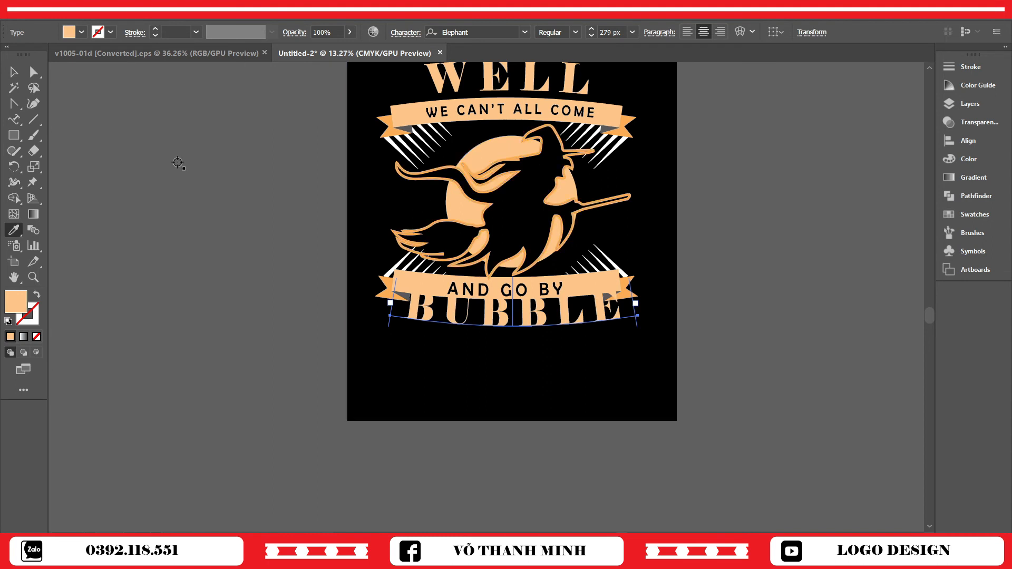
{"action": "left_click", "coordinate": [13, 72]}
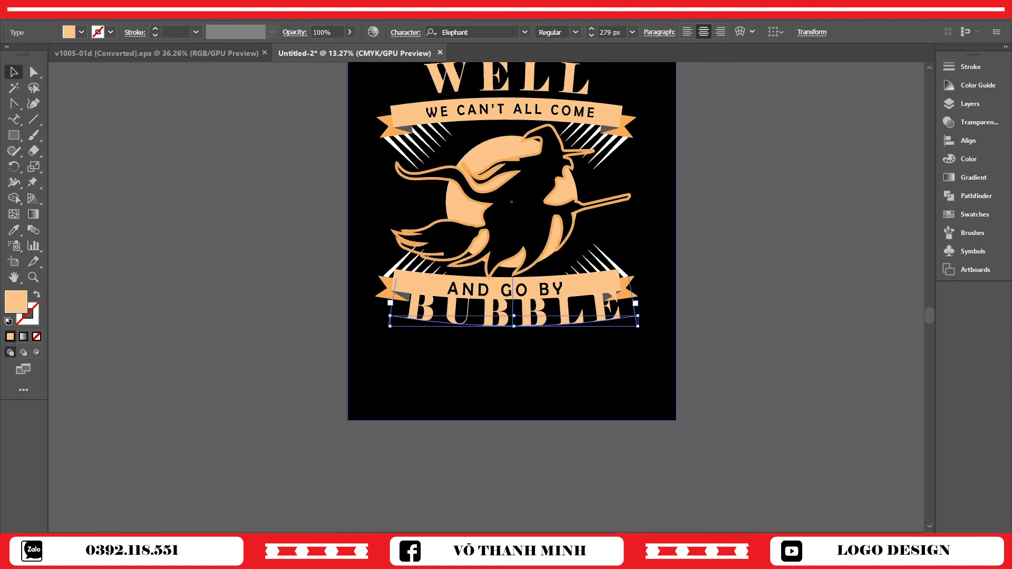
- Align the curved text "BUBBLE" to the center of its path, keeping the Rainbow effect
{"action": "left_click", "coordinate": [143, 8]}
{"action": "mouse_move", "coordinate": [227, 121]}
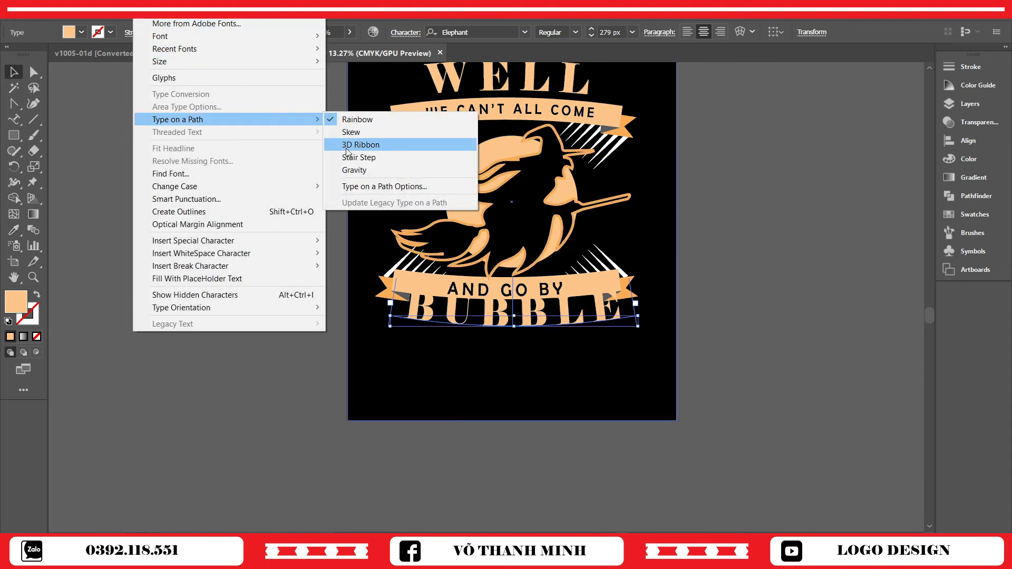
{"action": "left_click", "coordinate": [358, 186]}
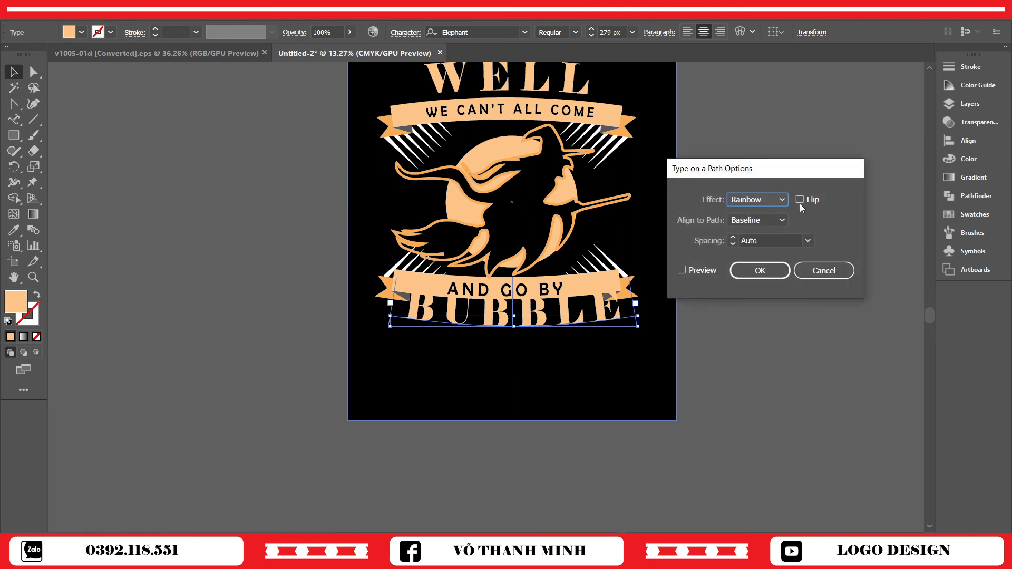
{"action": "left_click", "coordinate": [782, 221]}
{"action": "left_click", "coordinate": [756, 266]}
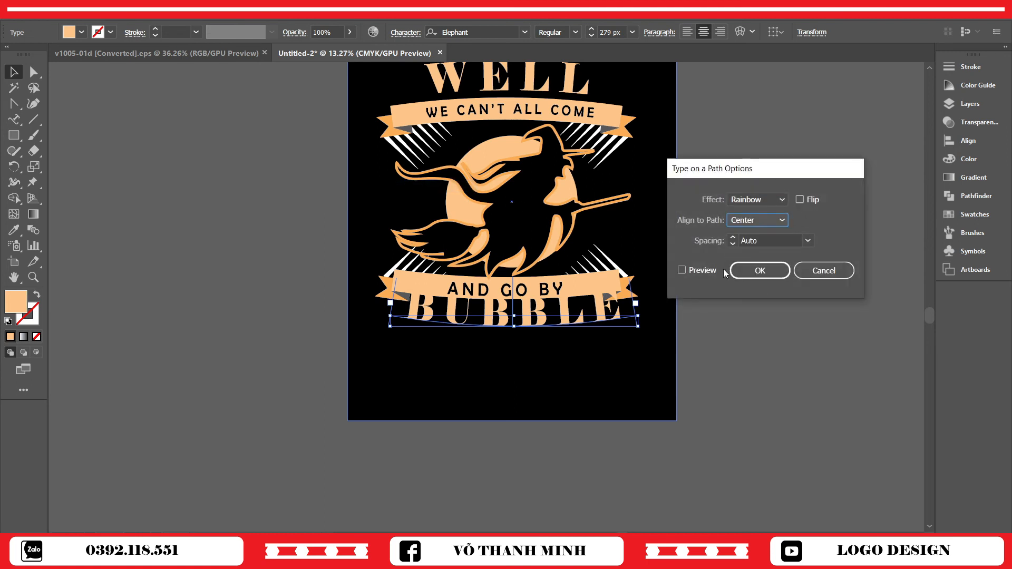
{"action": "left_click", "coordinate": [682, 270]}
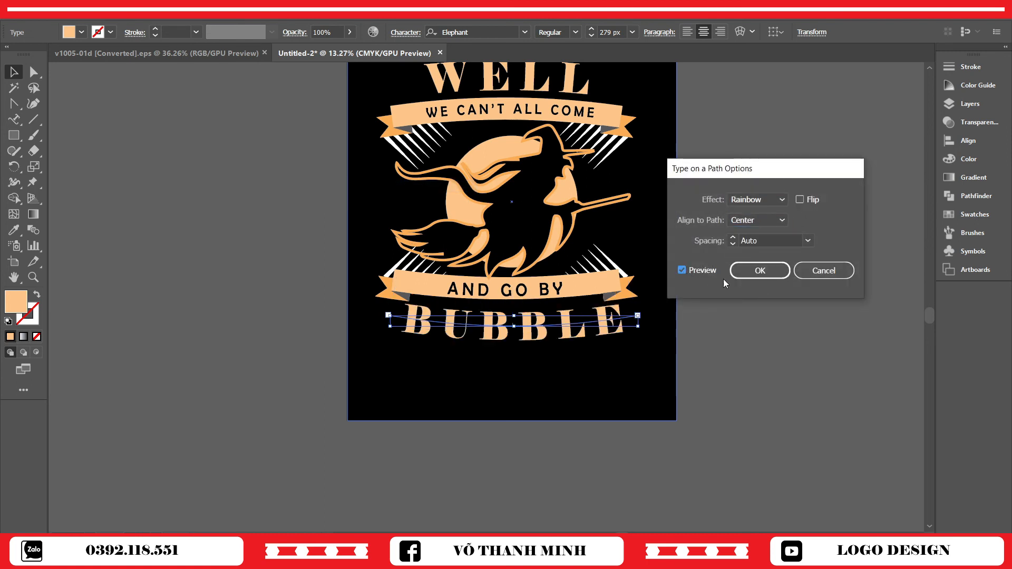
{"action": "left_click", "coordinate": [745, 273]}
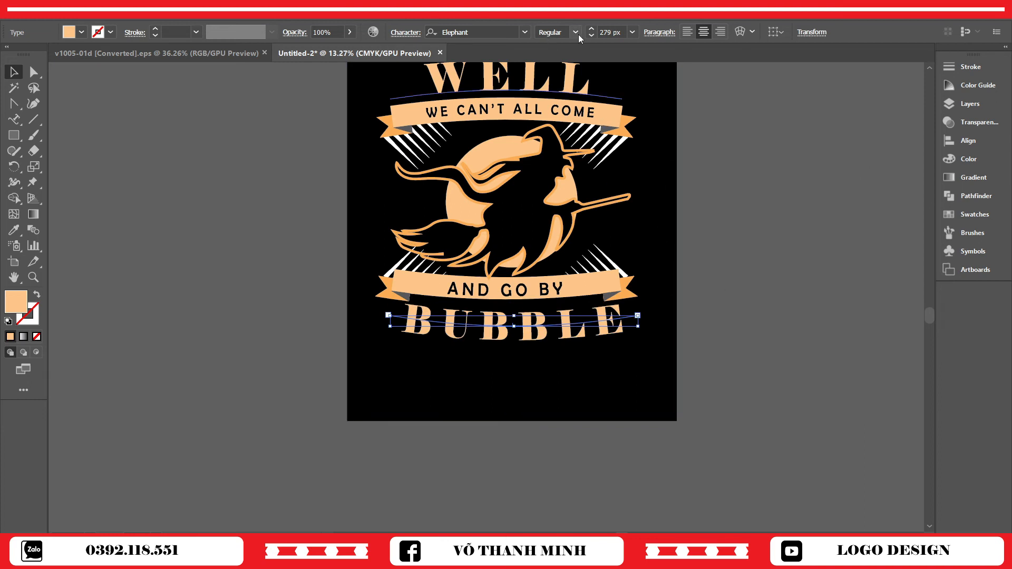
- Reduce the font size of the curved text "BUBBLE" to 237 px
{"action": "scroll", "coordinate": [606, 29], "scroll_direction": "down", "scroll_amount": 15}
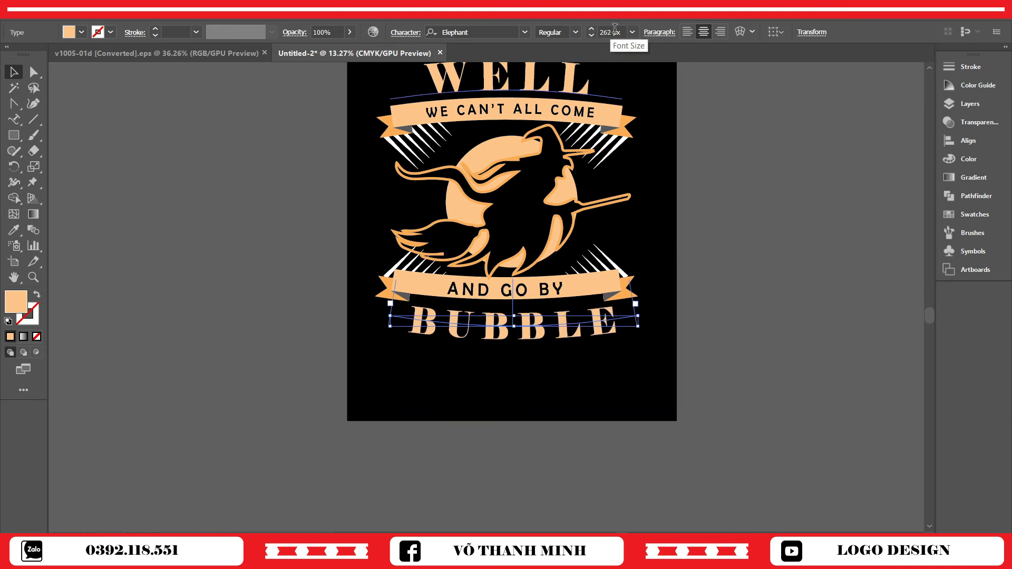
{"action": "scroll", "coordinate": [615, 29], "scroll_direction": "down", "scroll_amount": 19}
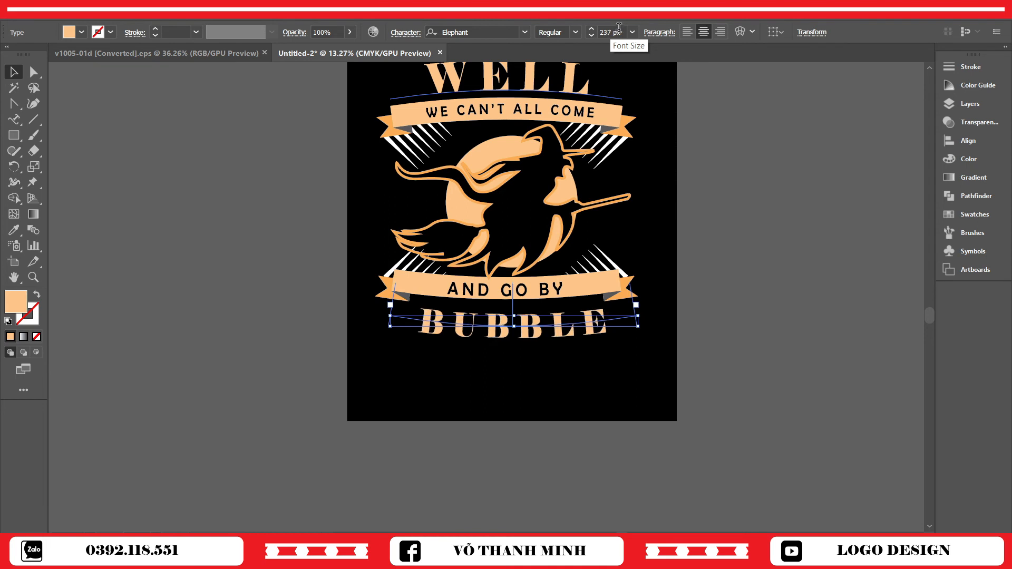
{"action": "left_click", "coordinate": [753, 201]}
{"action": "scroll", "coordinate": [753, 200], "scroll_direction": "up", "scroll_amount": 1}
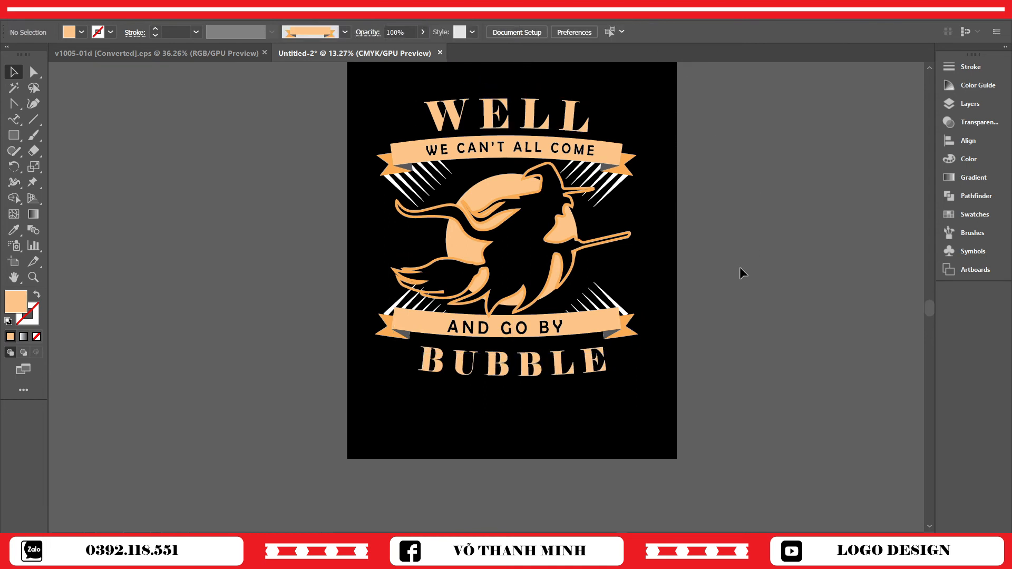
{"action": "left_click", "coordinate": [545, 377]}
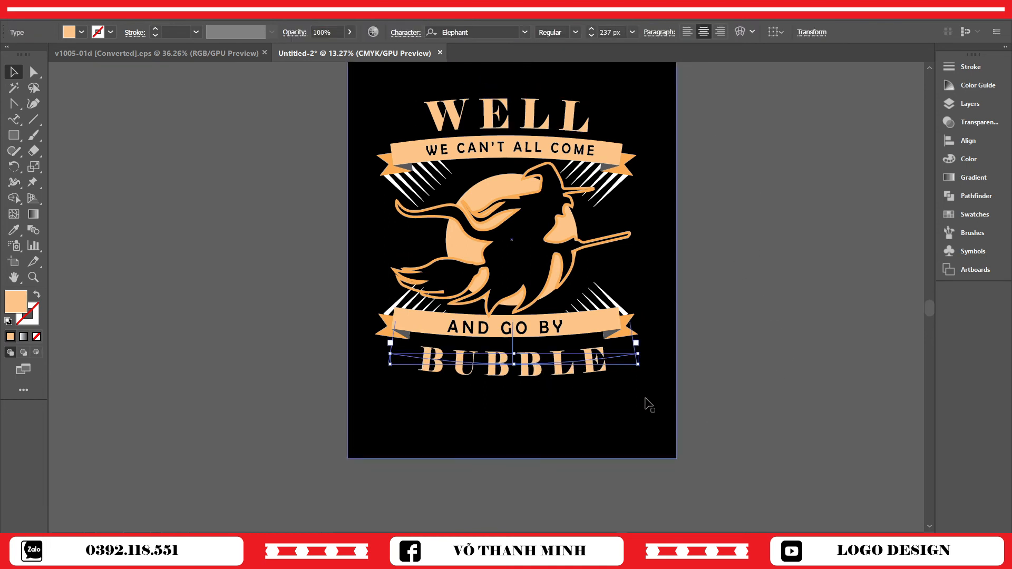
{"action": "left_click", "coordinate": [779, 332]}
{"action": "scroll", "coordinate": [779, 332], "scroll_direction": "up", "scroll_amount": 1}
{"action": "left_click", "coordinate": [582, 196]}
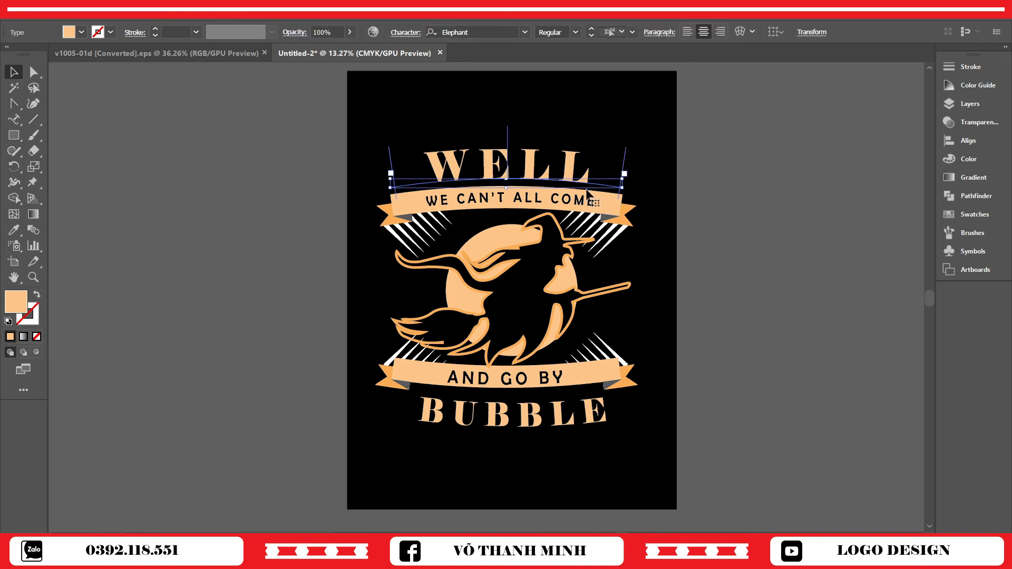
{"action": "left_click", "coordinate": [704, 258]}
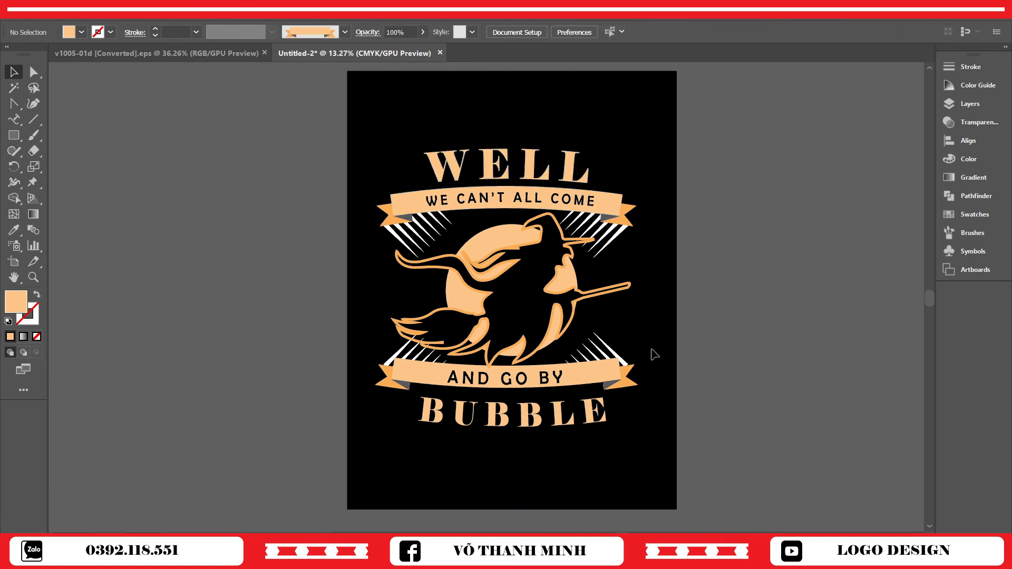
- Convert the curved texts "BUBBLE" and "WELL" to outlines
{"action": "left_click", "coordinate": [543, 426]}
{"action": "key", "text": "ctrl+shift+o"}
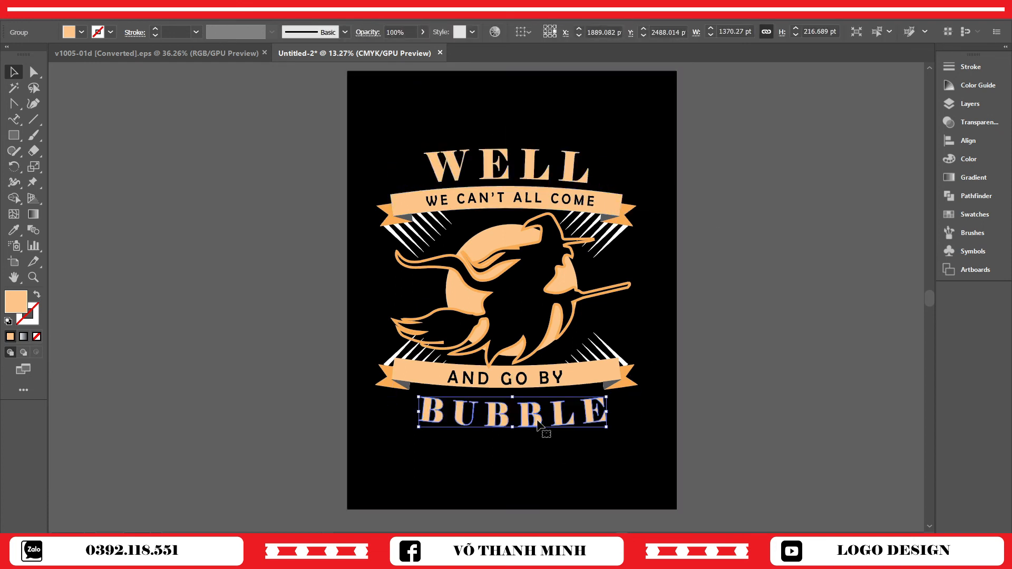
{"action": "left_click", "coordinate": [686, 331]}
{"action": "left_click", "coordinate": [533, 161]}
{"action": "left_click", "coordinate": [691, 330]}
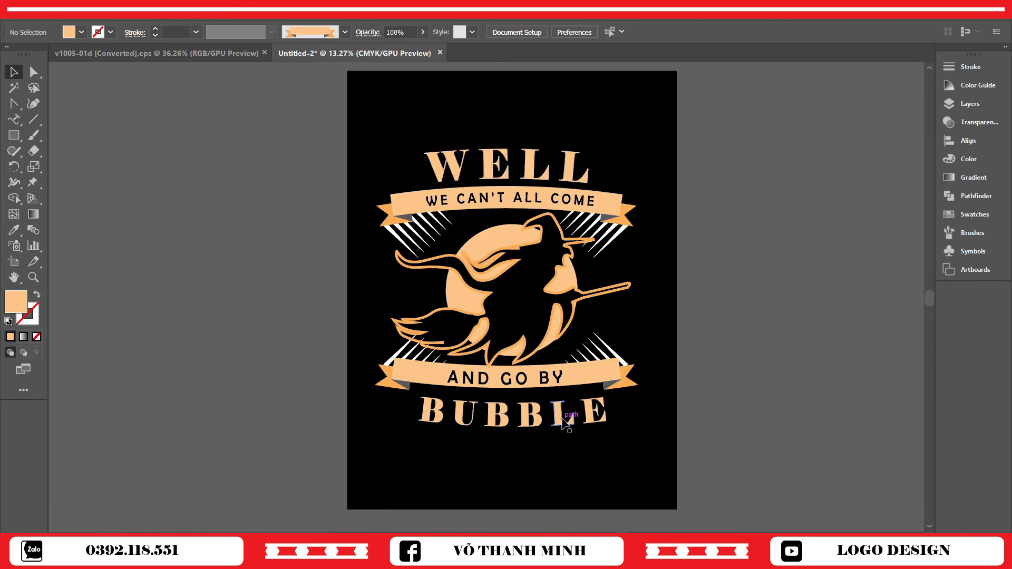
- Group the outlined words "WELL" and "BUBBLE" and center them vertically and horizontally on the black background
{"action": "left_click", "coordinate": [563, 422]}
{"action": "left_click", "coordinate": [578, 182], "text": "shift"}
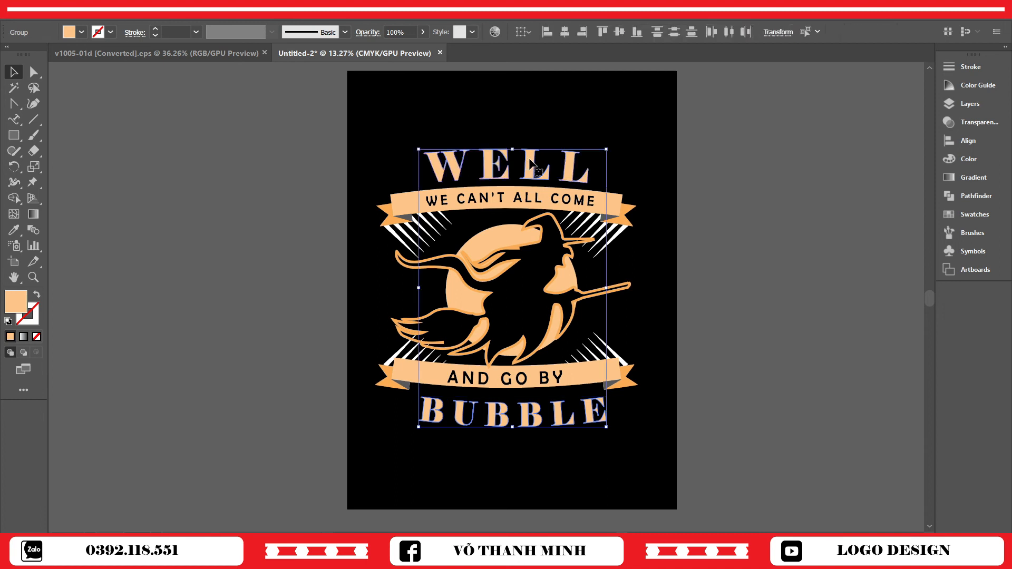
{"action": "key", "text": "ctrl+g"}
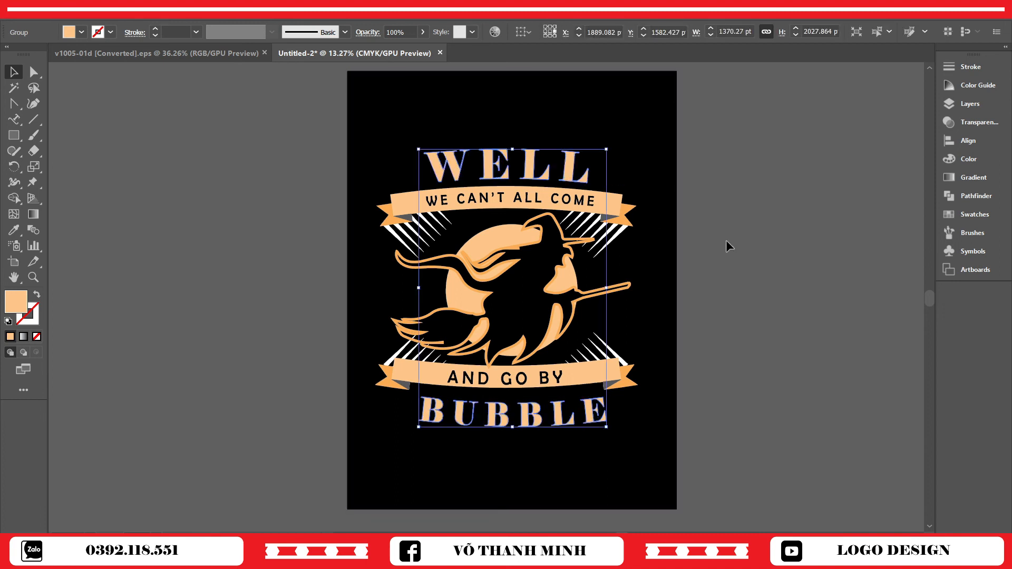
{"action": "left_click", "coordinate": [644, 265], "text": "shift"}
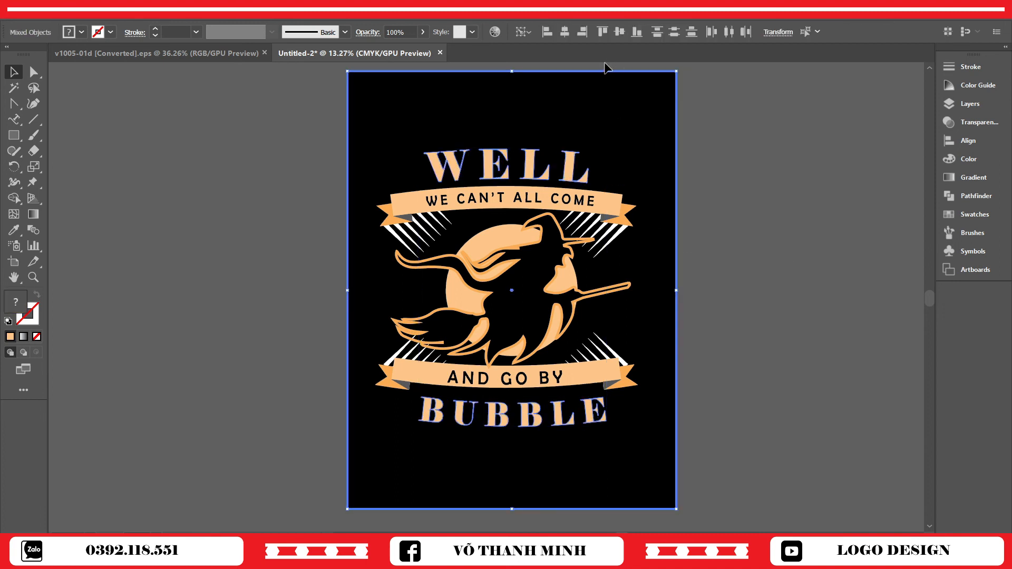
{"action": "left_click", "coordinate": [619, 32]}
{"action": "left_click", "coordinate": [564, 32]}
{"action": "left_click", "coordinate": [811, 223]}
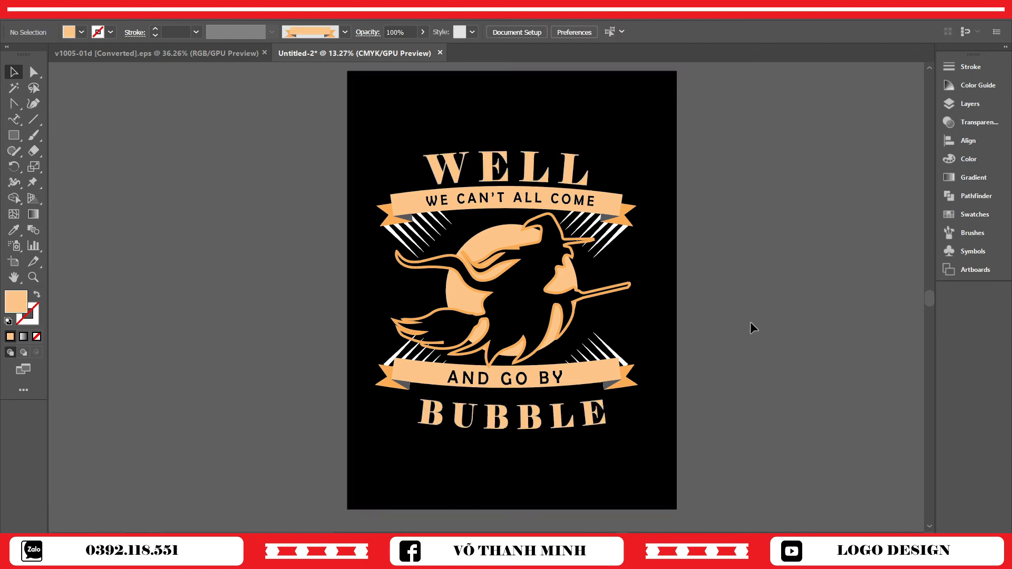
- Group the witch, moon, rays and both banners, leaving out the black background and the outlined words
{"action": "left_click_drag", "start_coordinate": [783, 147], "coordinate": [354, 468]}
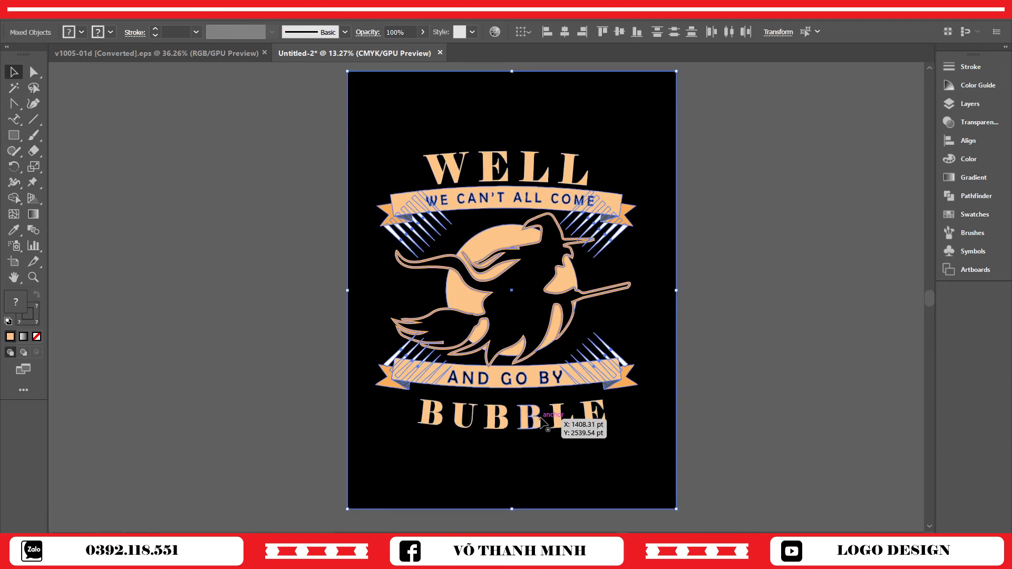
{"action": "left_click", "coordinate": [528, 170], "text": "shift"}
{"action": "left_click", "coordinate": [595, 151], "text": "shift"}
{"action": "key", "text": "ctrl+g"}
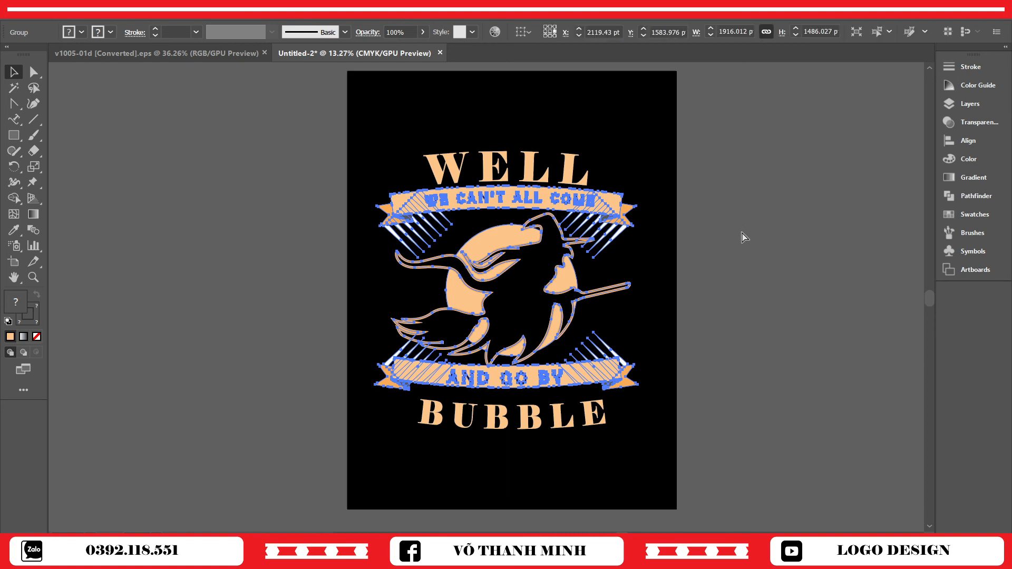
- Center the group of witch, rays and banners horizontally and vertically on the black background
{"action": "left_click", "coordinate": [744, 243]}
{"action": "key", "text": "ctrl+a"}
{"action": "left_click", "coordinate": [626, 138]}
{"action": "left_click", "coordinate": [565, 33]}
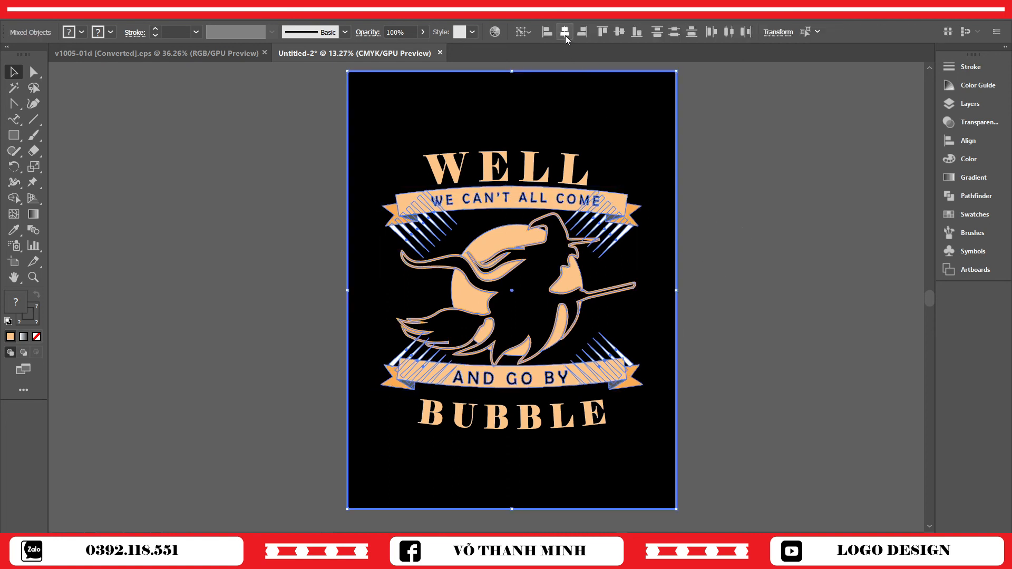
{"action": "left_click", "coordinate": [619, 31]}
{"action": "left_click", "coordinate": [770, 221]}
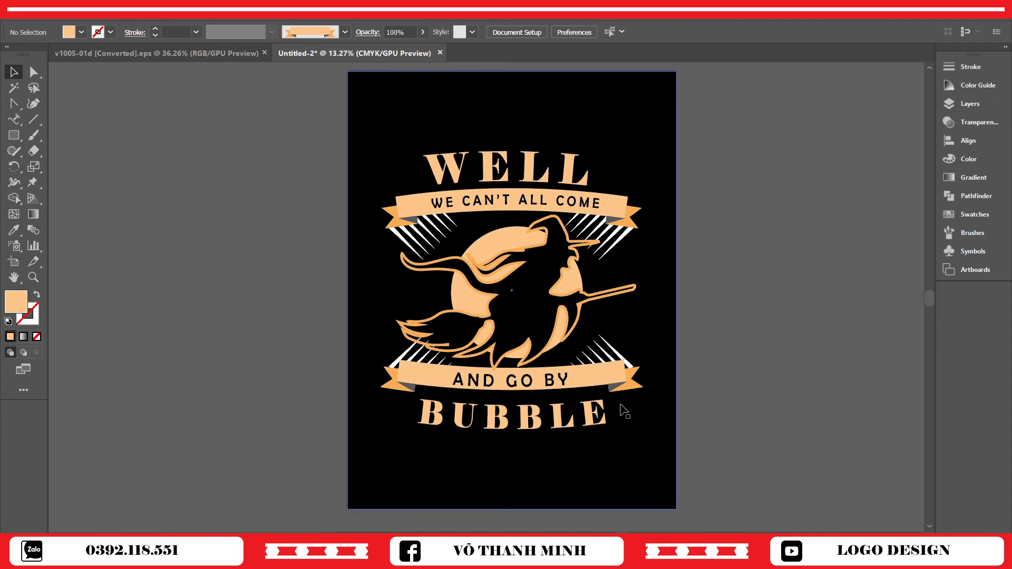
- Fill the words "WELL" and "BUBBLE" with the white swatch
{"action": "scroll", "coordinate": [792, 410], "scroll_direction": "down", "scroll_amount": 1}
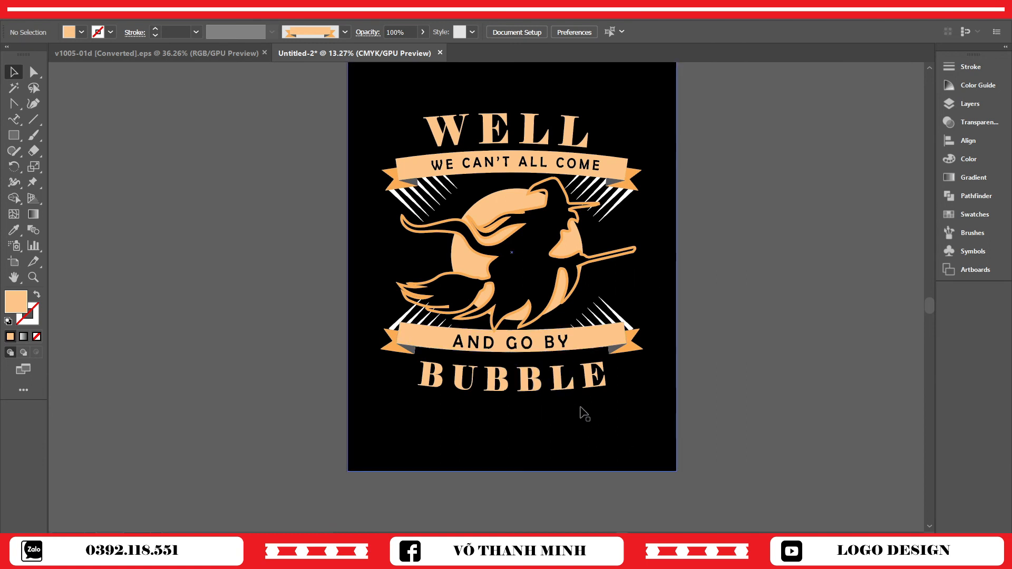
{"action": "left_click", "coordinate": [554, 389]}
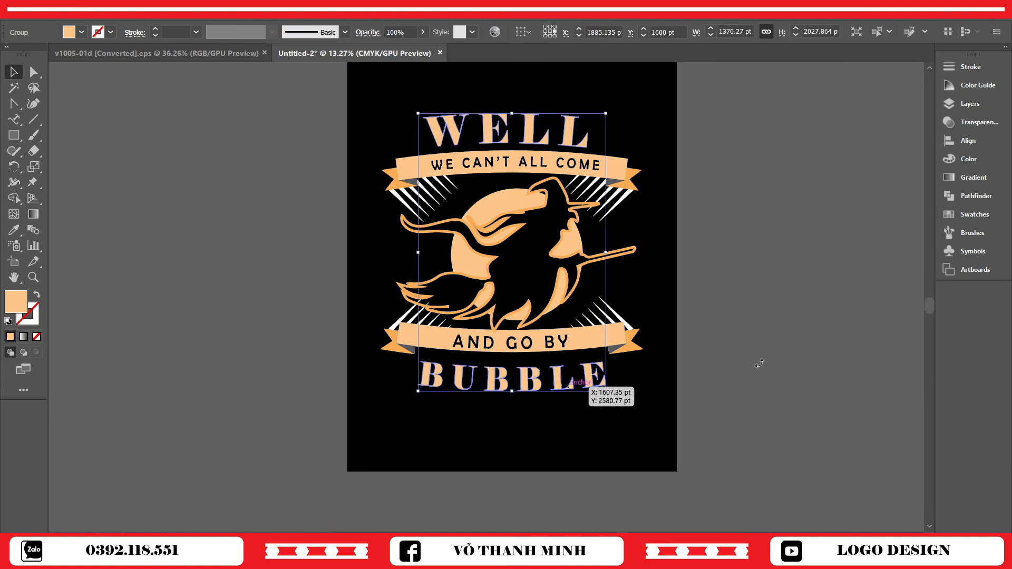
{"action": "left_click", "coordinate": [991, 215]}
{"action": "left_click", "coordinate": [810, 102]}
{"action": "left_click", "coordinate": [834, 311]}
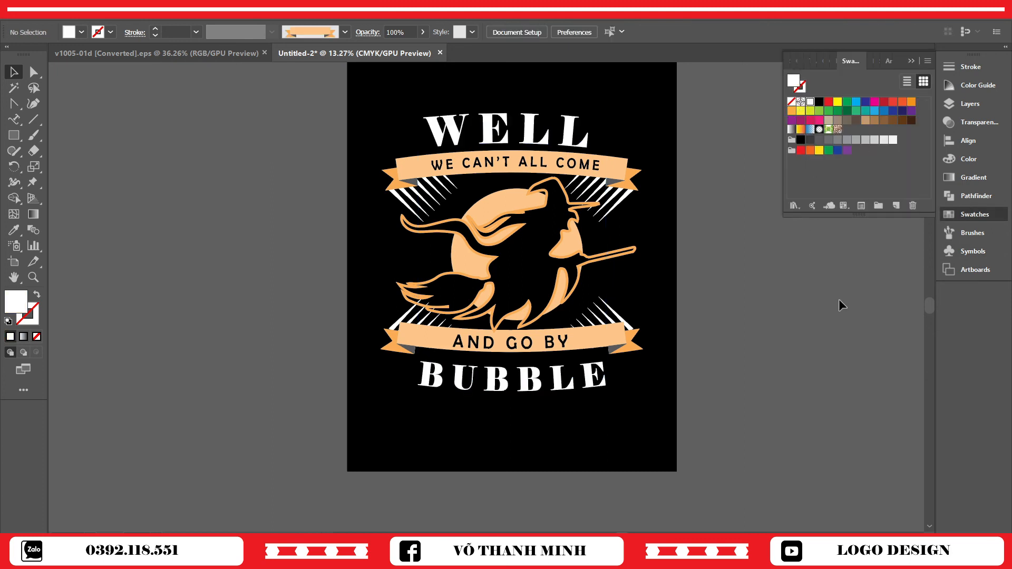
{"action": "left_click", "coordinate": [912, 60]}
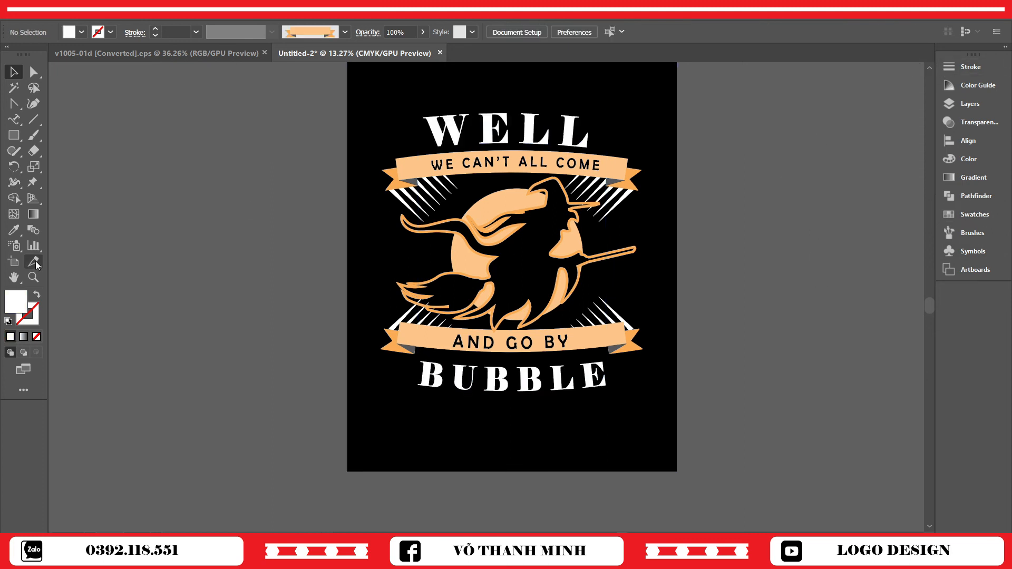
- Copy the shooting star from the Sparkling Stars document into the logo, just before "BUBBLE", at about 193 × 182 pt
{"action": "left_click", "coordinate": [119, 53]}
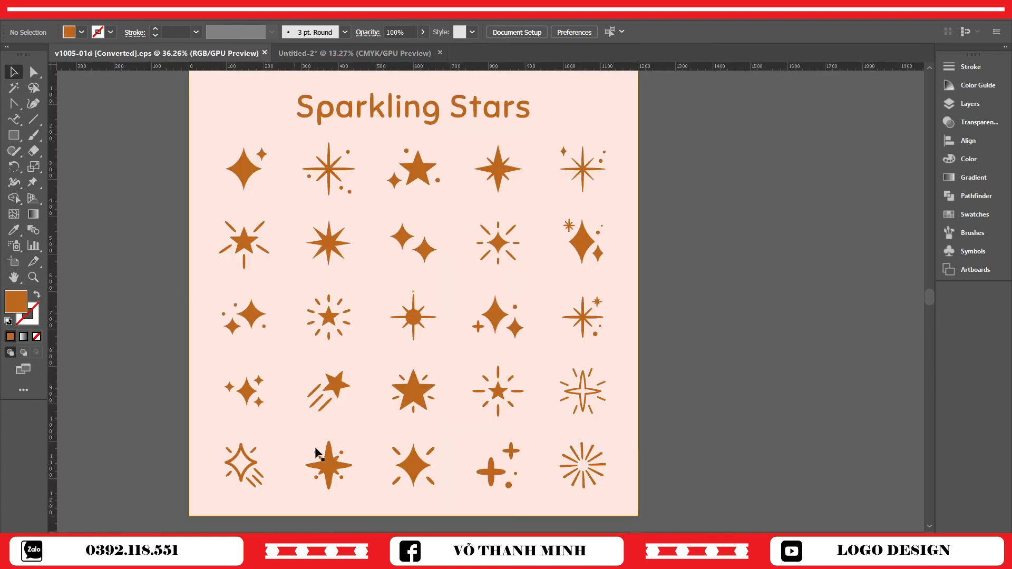
{"action": "left_click", "coordinate": [336, 388]}
{"action": "right_click", "coordinate": [334, 385]}
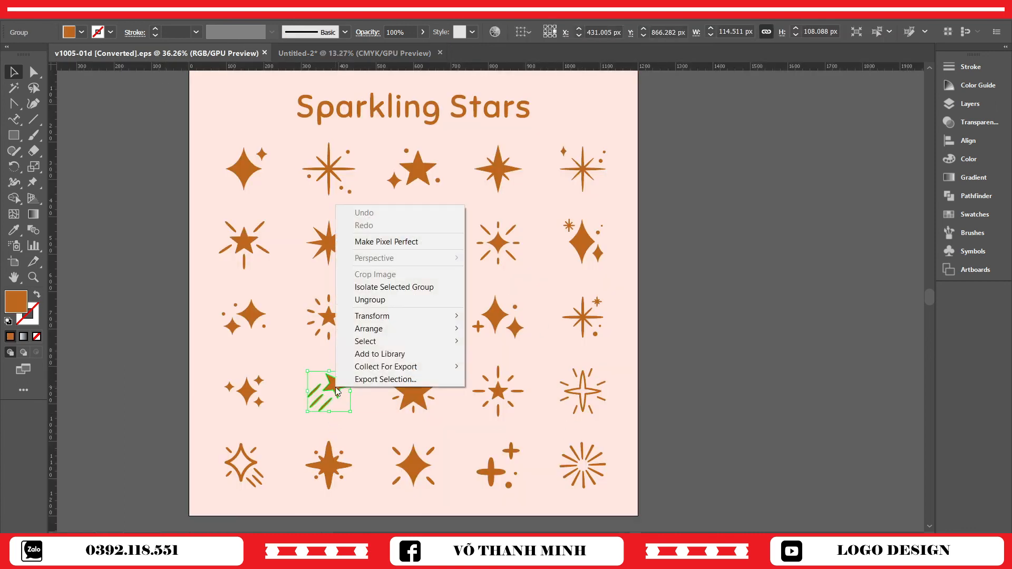
{"action": "left_click", "coordinate": [408, 363]}
{"action": "left_click", "coordinate": [334, 385]}
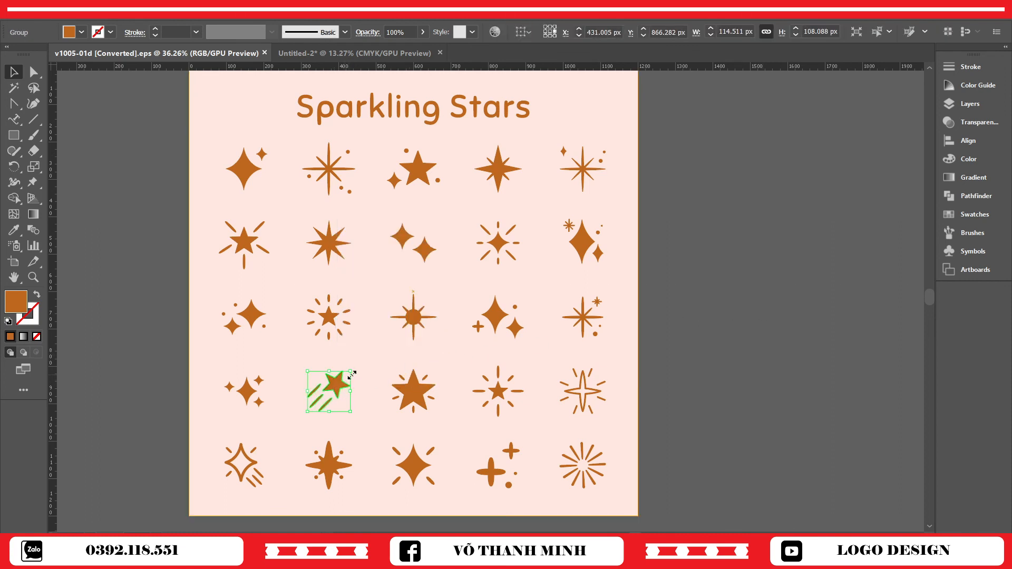
{"action": "left_click", "coordinate": [351, 54]}
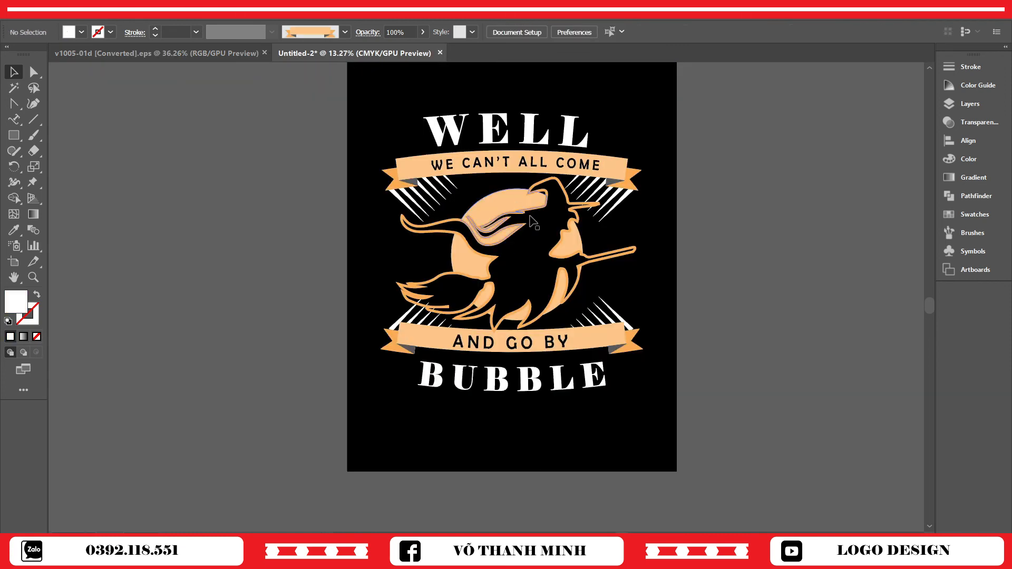
{"action": "key", "text": "ctrl+v"}
{"action": "left_click_drag", "start_coordinate": [489, 297], "coordinate": [406, 374]}
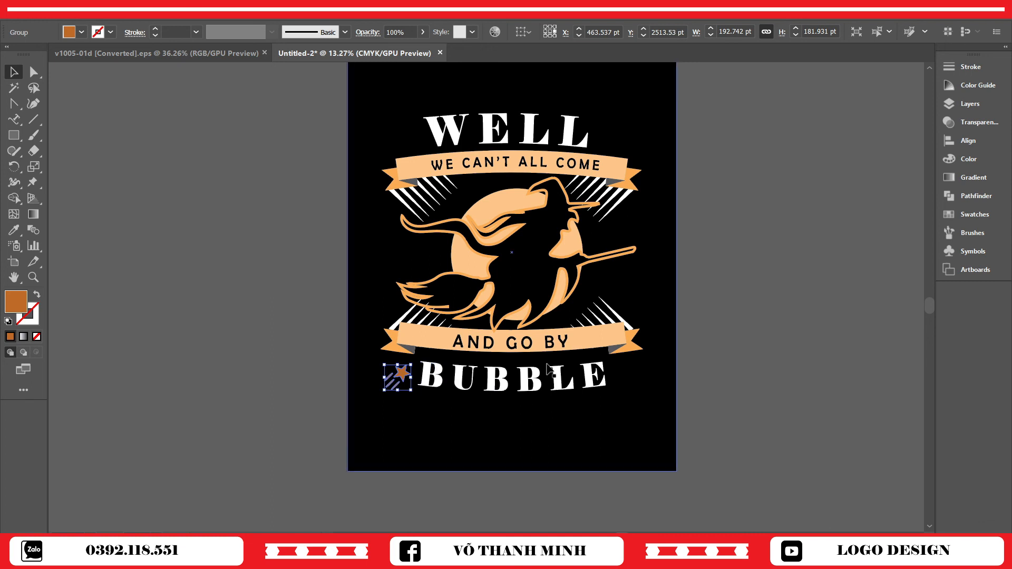
- Color the shooting star with the light orange sampled from the lower banner
{"action": "key", "text": "i"}
{"action": "left_click", "coordinate": [431, 337]}
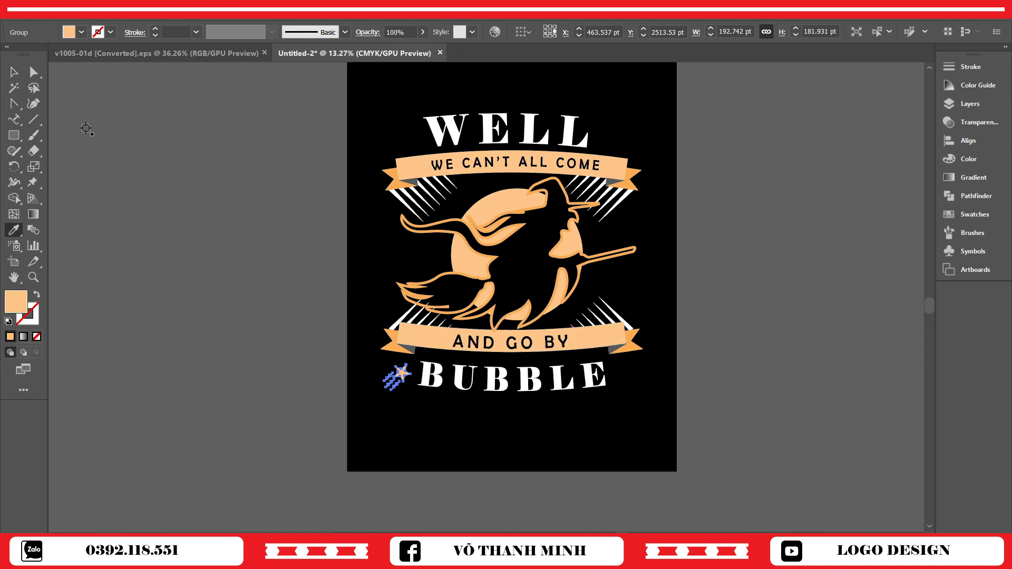
{"action": "left_click", "coordinate": [7, 64]}
- Reflect a copy of the shooting star across the vertical axis and place it level with the original, just after "BUBBLE"
{"action": "left_click", "coordinate": [401, 375]}
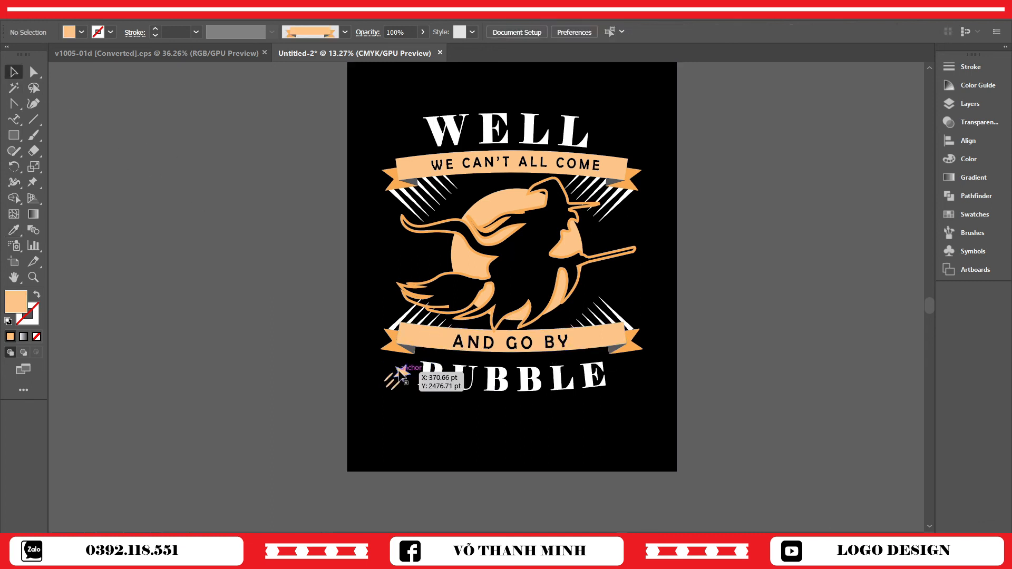
{"action": "right_click", "coordinate": [401, 375]}
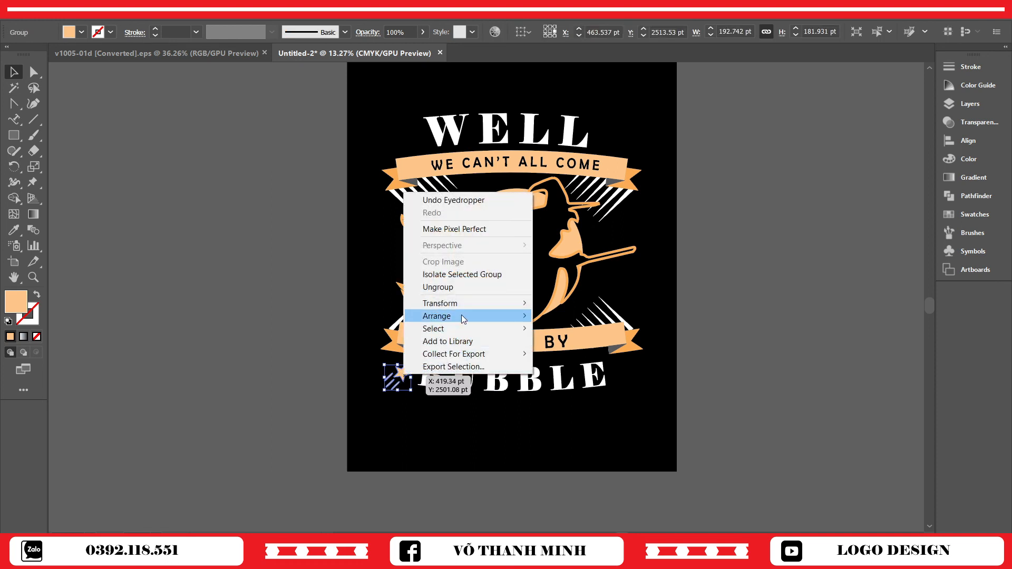
{"action": "mouse_move", "coordinate": [461, 316]}
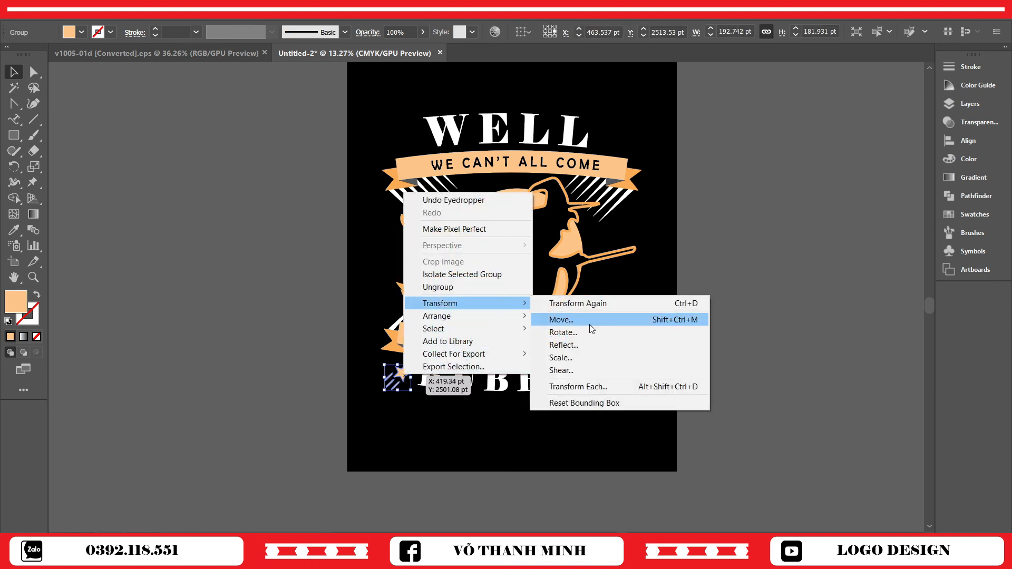
{"action": "left_click", "coordinate": [587, 346]}
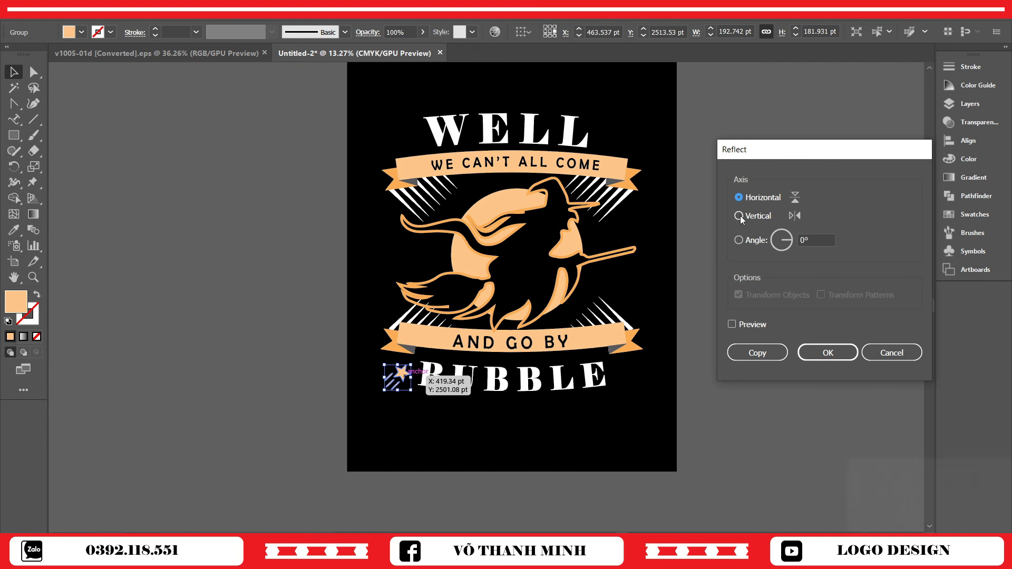
{"action": "left_click", "coordinate": [757, 353]}
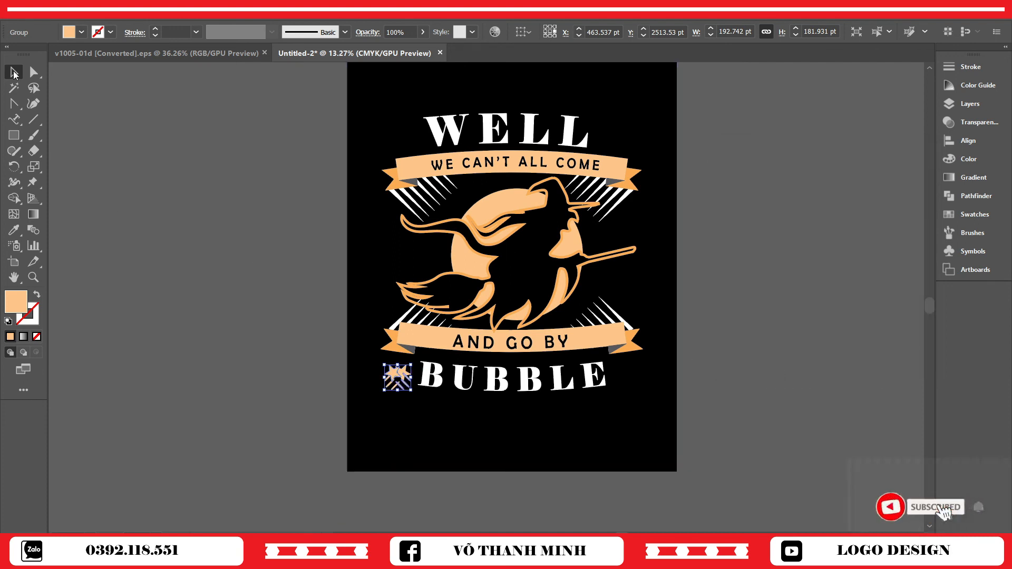
{"action": "left_click_drag", "start_coordinate": [413, 377], "coordinate": [626, 377]}
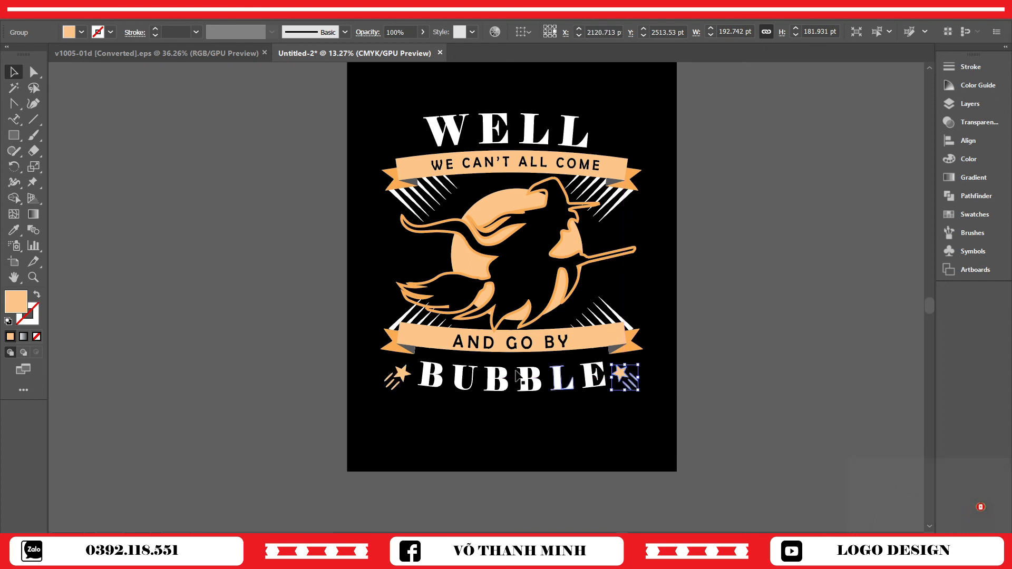
- Group the two shooting stars beside "BUBBLE" and center the group horizontally on the black background
{"action": "left_click", "coordinate": [403, 374], "text": "shift"}
{"action": "key", "text": "ctrl+g"}
{"action": "left_click", "coordinate": [723, 353]}
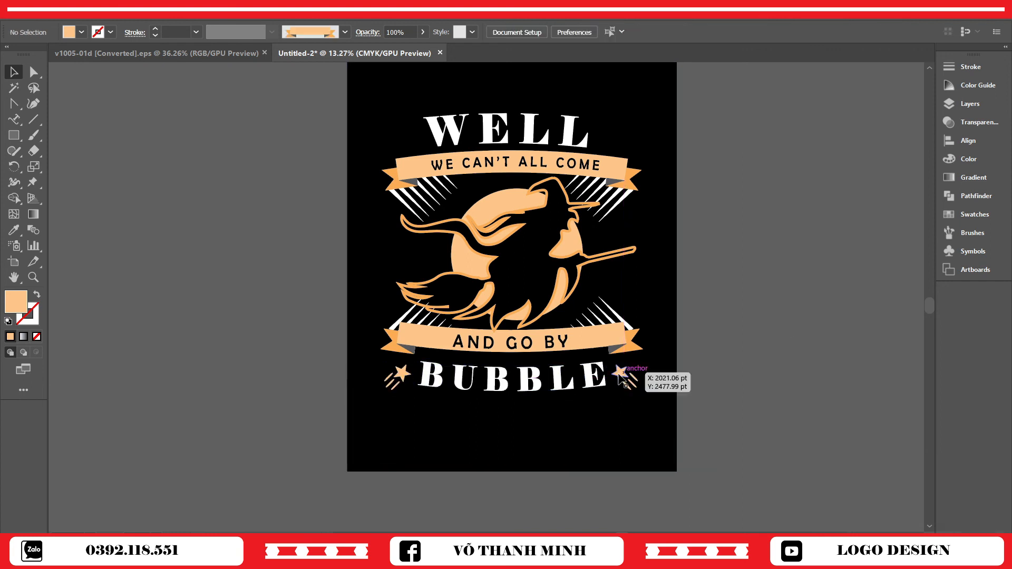
{"action": "left_click", "coordinate": [605, 425]}
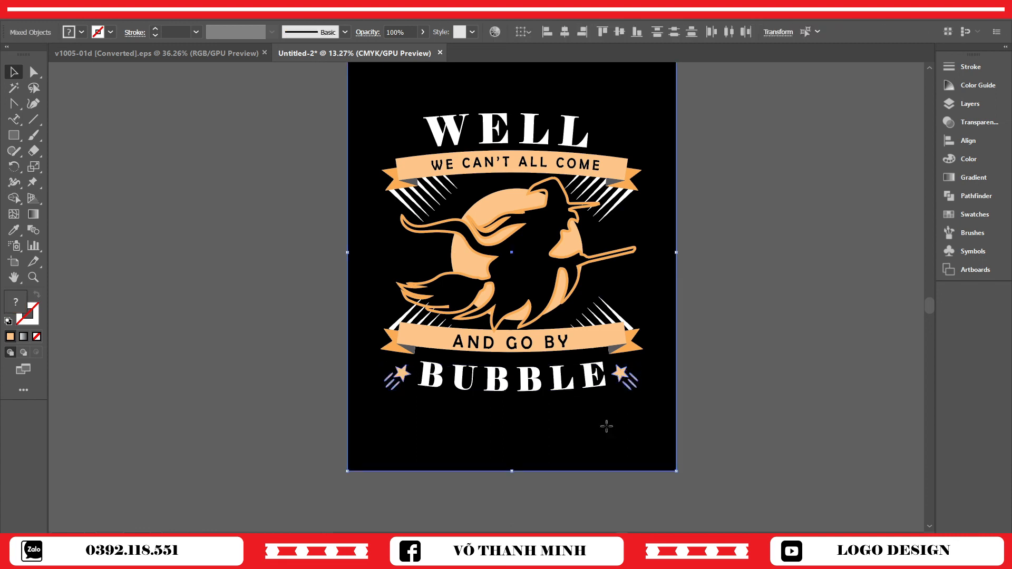
{"action": "left_click", "coordinate": [565, 32]}
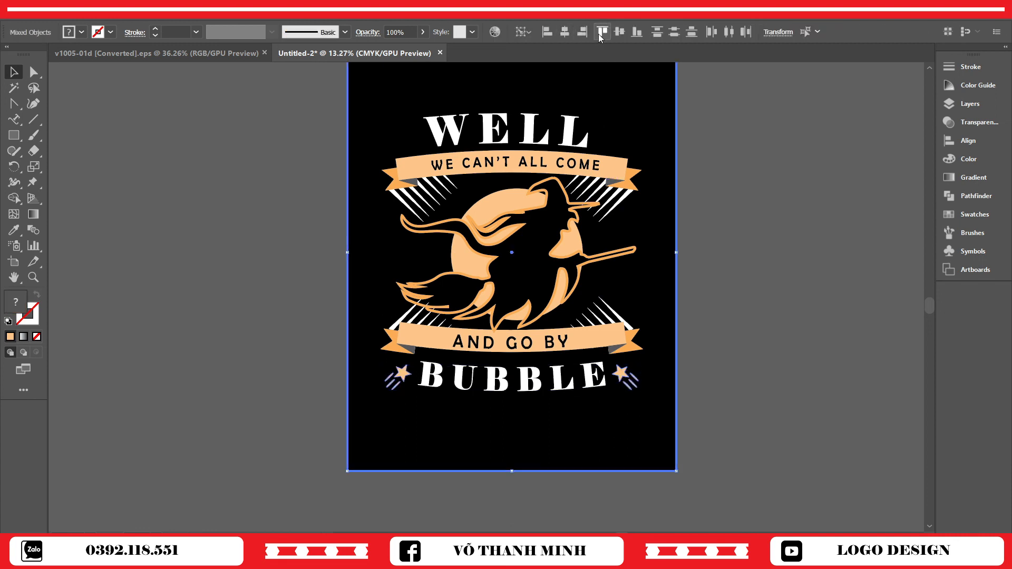
{"action": "left_click", "coordinate": [747, 239]}
{"action": "left_click", "coordinate": [626, 378]}
{"action": "right_click", "coordinate": [629, 381]}
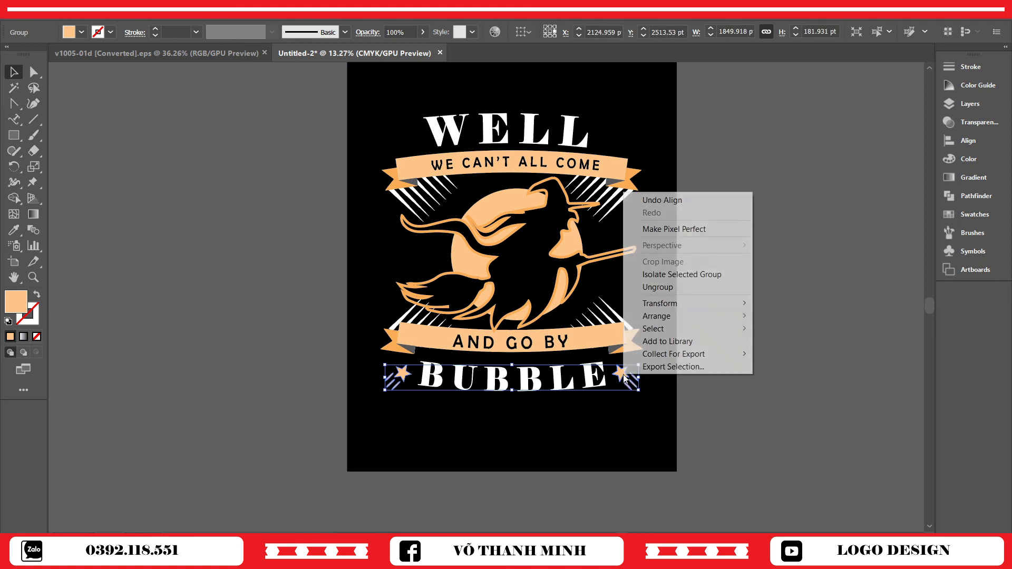
{"action": "mouse_move", "coordinate": [675, 306]}
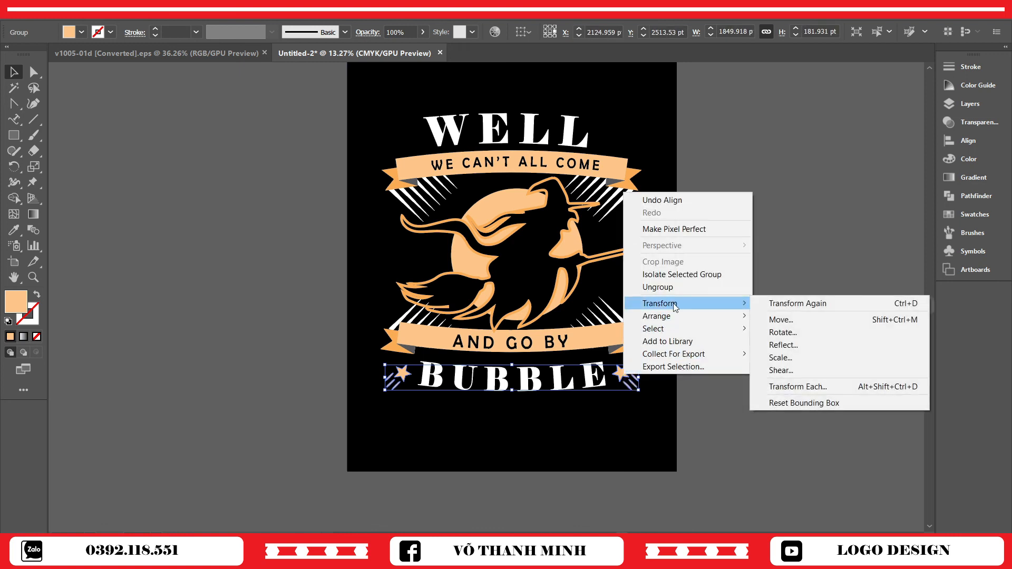
{"action": "left_click", "coordinate": [807, 332]}
{"action": "left_click", "coordinate": [914, 255]}
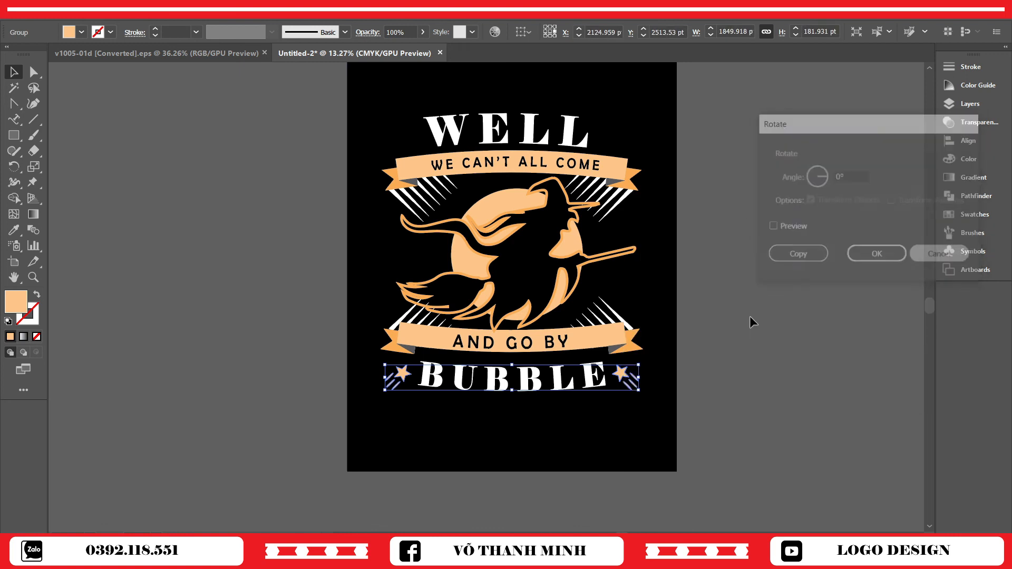
- Reflect a copy of the star pair across the horizontal axis and move it straight up to flank "WELL"
{"action": "right_click", "coordinate": [628, 378]}
{"action": "mouse_move", "coordinate": [675, 302]}
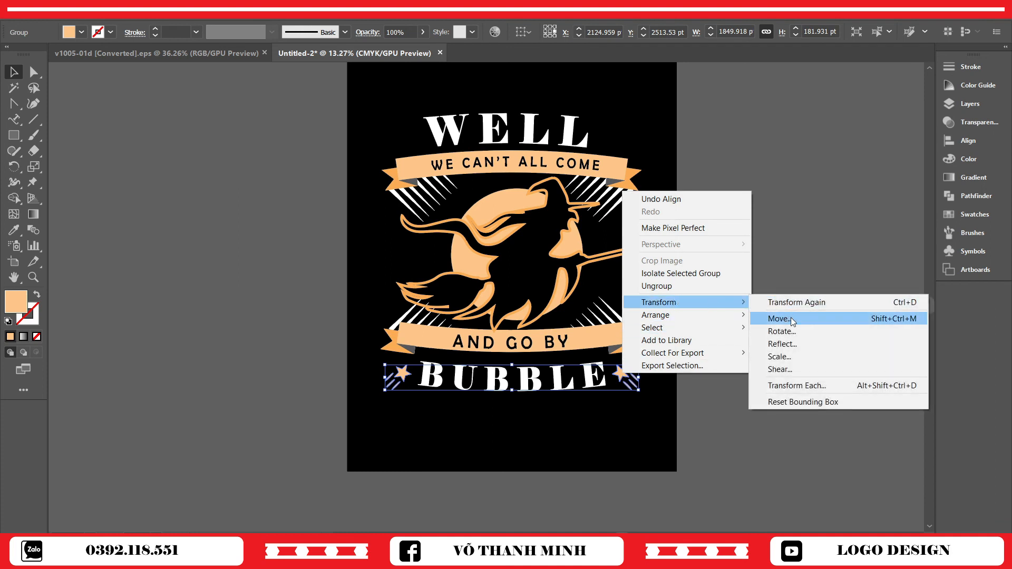
{"action": "left_click", "coordinate": [796, 342]}
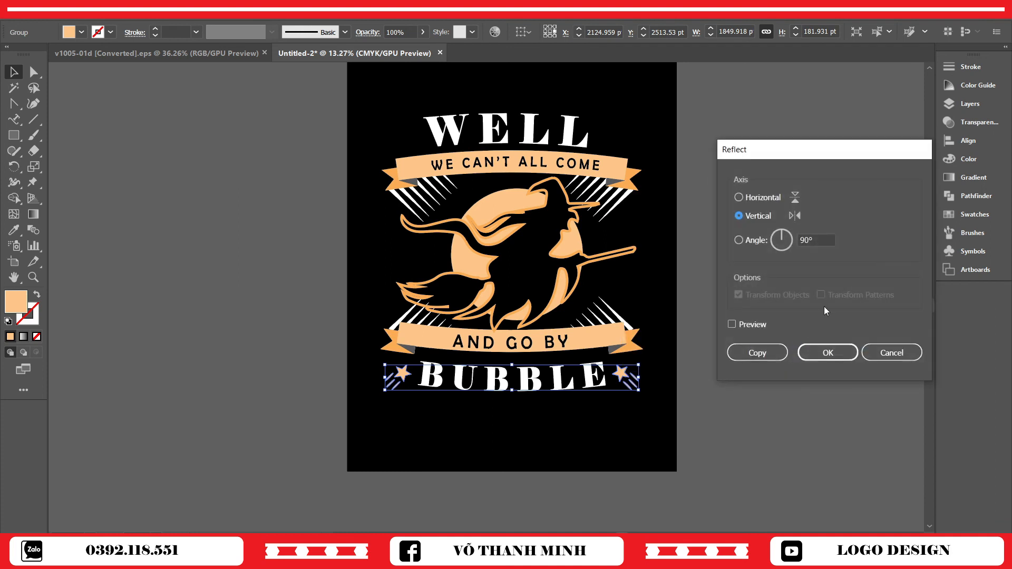
{"action": "left_click", "coordinate": [739, 198]}
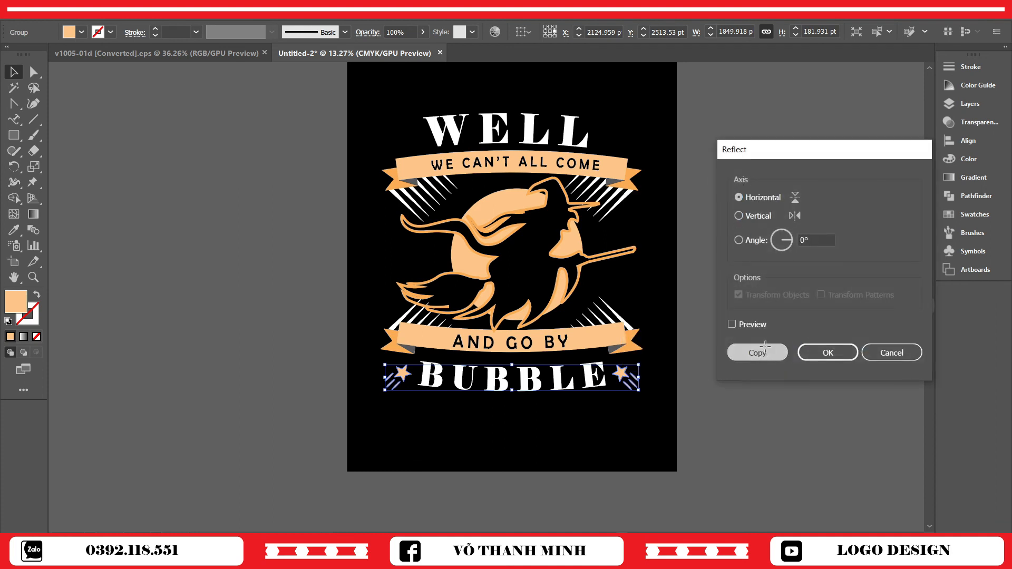
{"action": "left_click", "coordinate": [758, 353]}
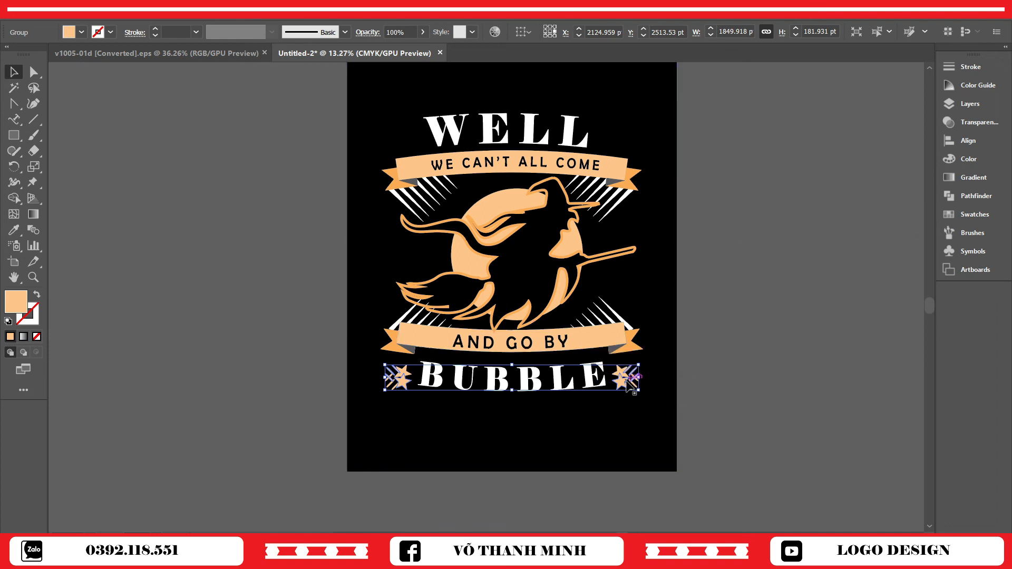
{"action": "left_click_drag", "start_coordinate": [600, 387], "coordinate": [600, 144]}
{"action": "left_click", "coordinate": [751, 242]}
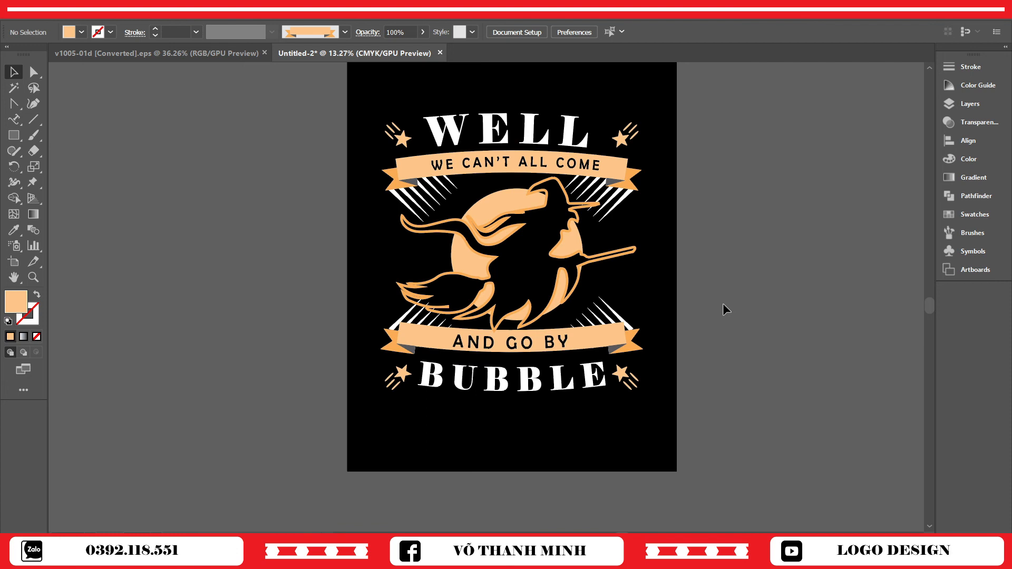
- Group all the logo artwork, including words, banners, witch, rays and stars, leaving out the black background
{"action": "key", "text": "z"}
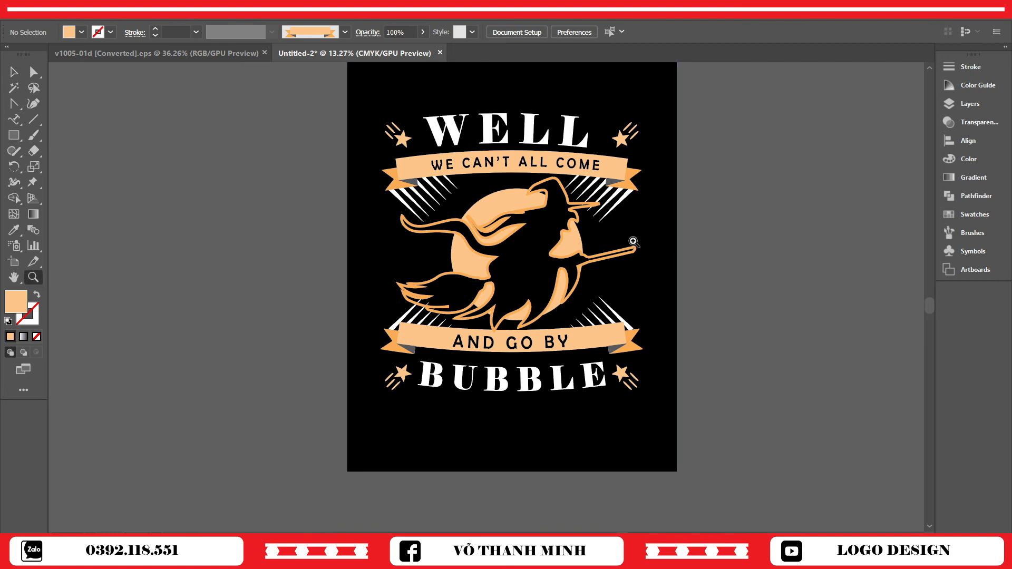
{"action": "left_click", "coordinate": [630, 245], "text": "alt"}
{"action": "left_click_drag", "start_coordinate": [648, 251], "coordinate": [571, 304]}
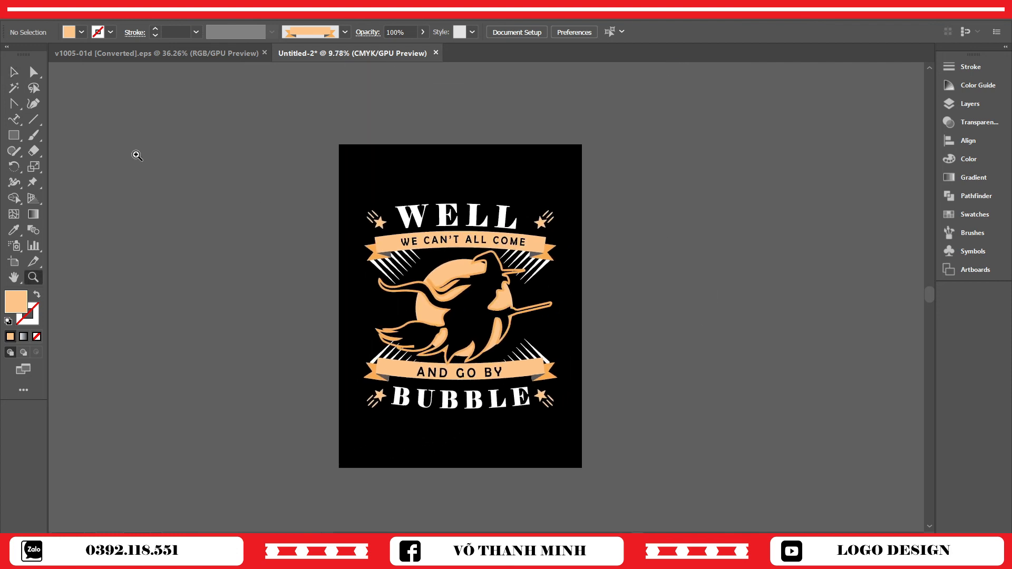
{"action": "key", "text": "v"}
{"action": "left_click_drag", "start_coordinate": [253, 154], "coordinate": [671, 477]}
{"action": "left_click", "coordinate": [511, 173], "text": "shift"}
{"action": "left_click", "coordinate": [703, 251]}
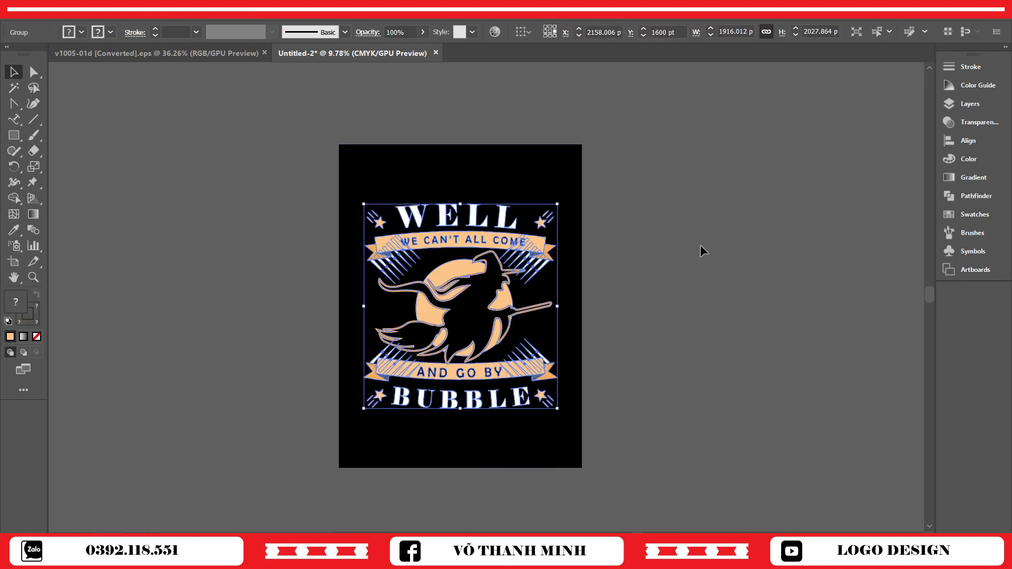